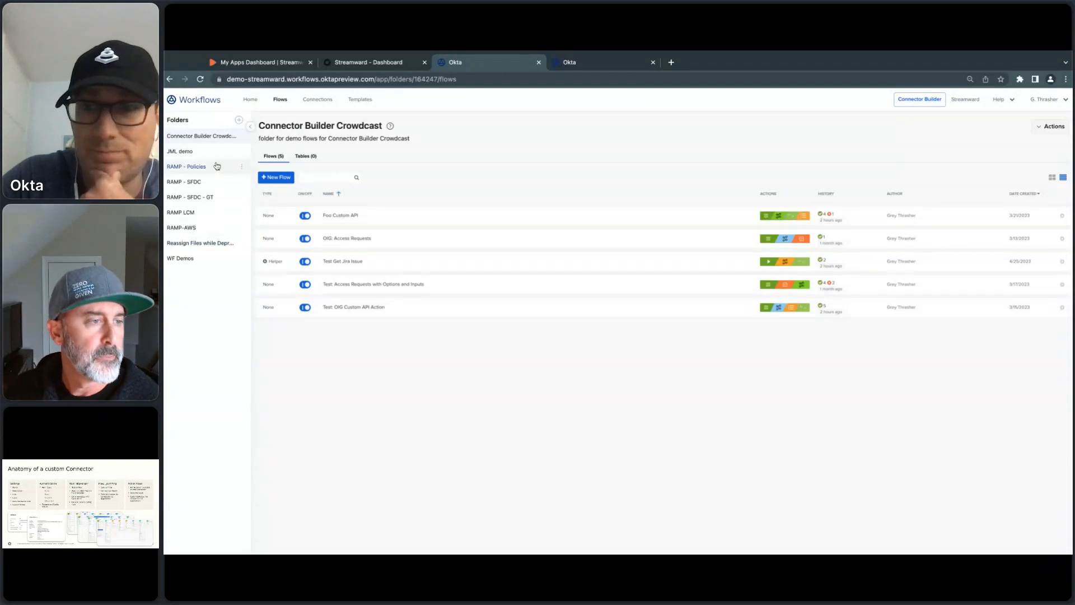
# Check the No Auth Demo connector's overview in Connector Builder, and review the Jira Basic Auth demo connector's authentication settings
pyautogui.click(583, 61)
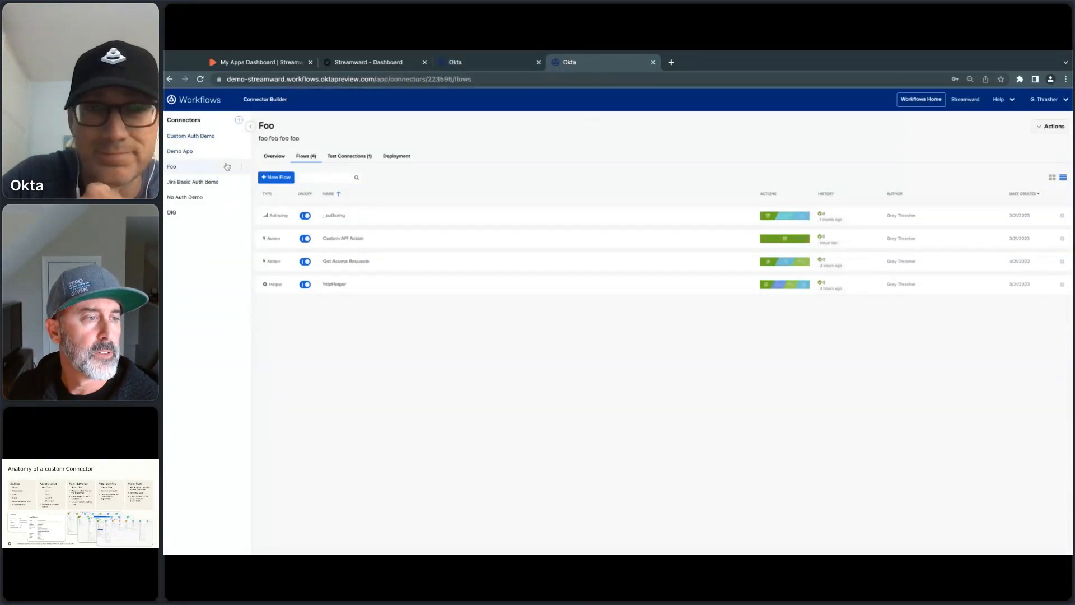
pyautogui.click(178, 198)
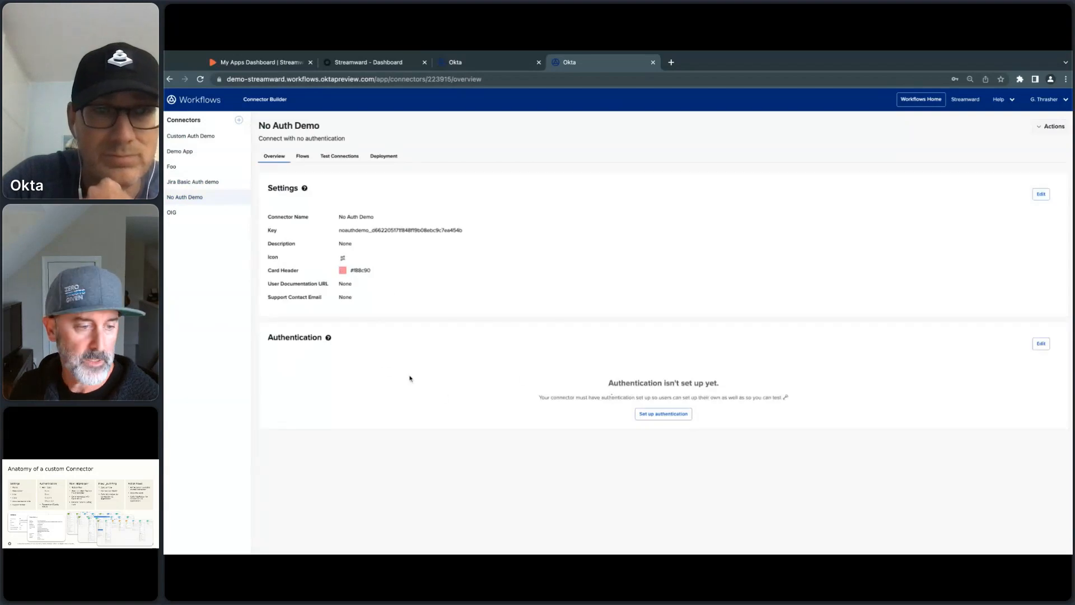
pyautogui.click(196, 182)
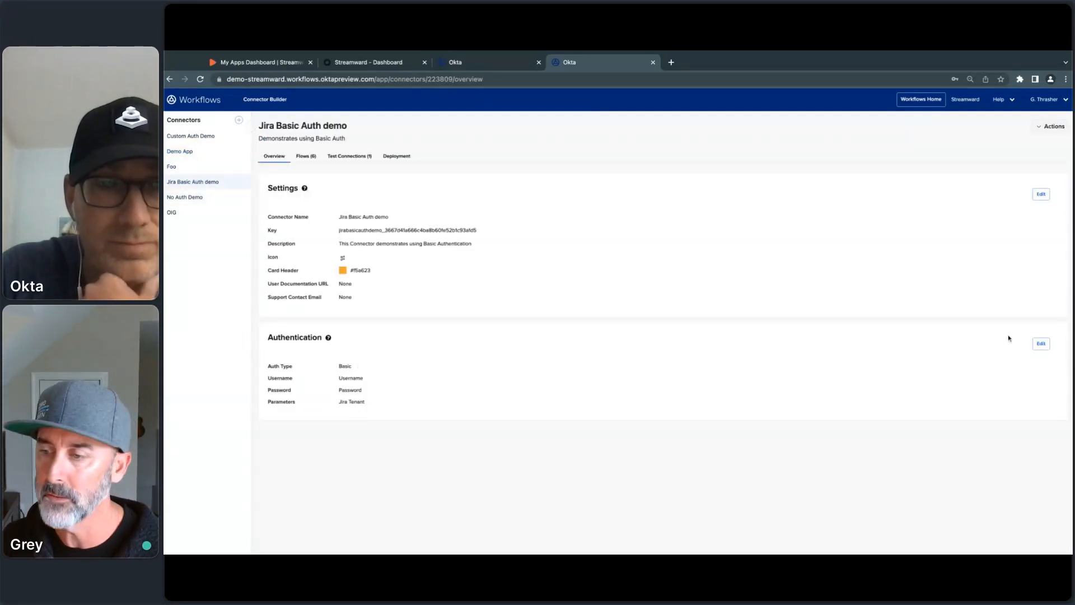
pyautogui.click(1041, 343)
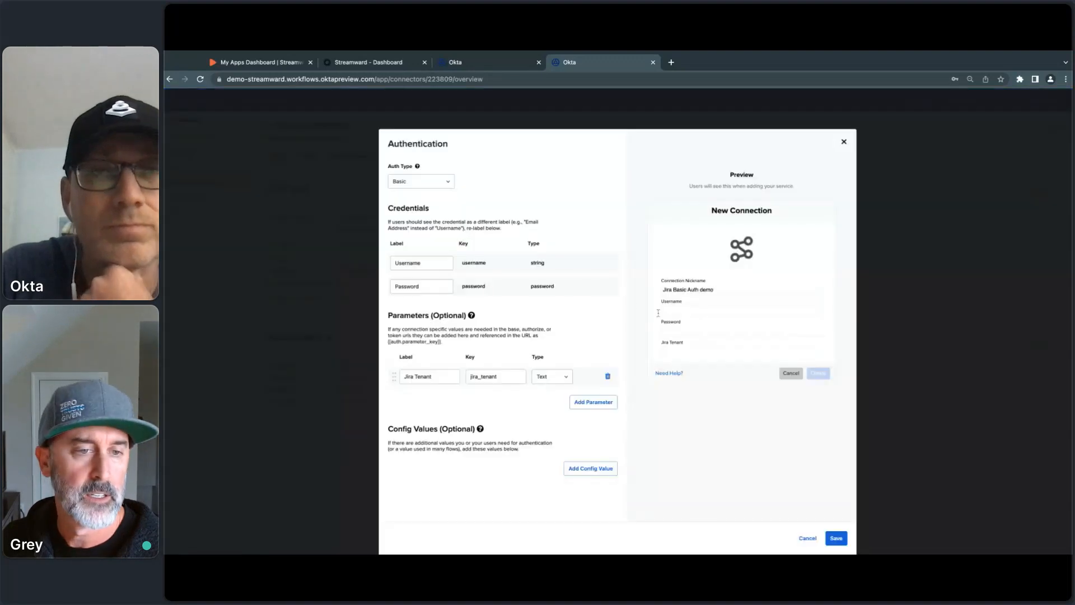
pyautogui.click(448, 185)
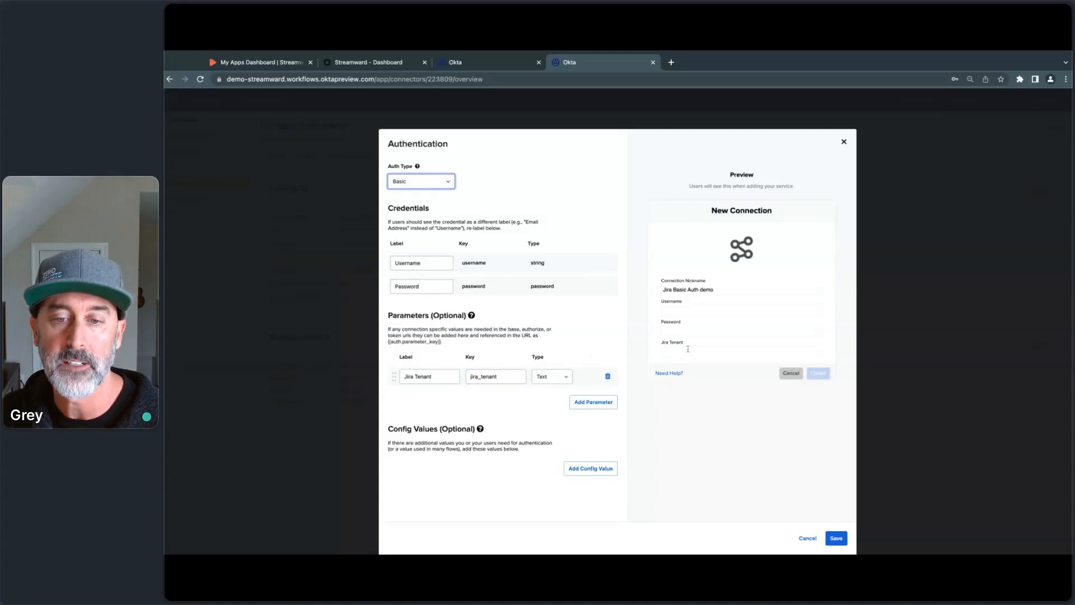
pyautogui.click(807, 537)
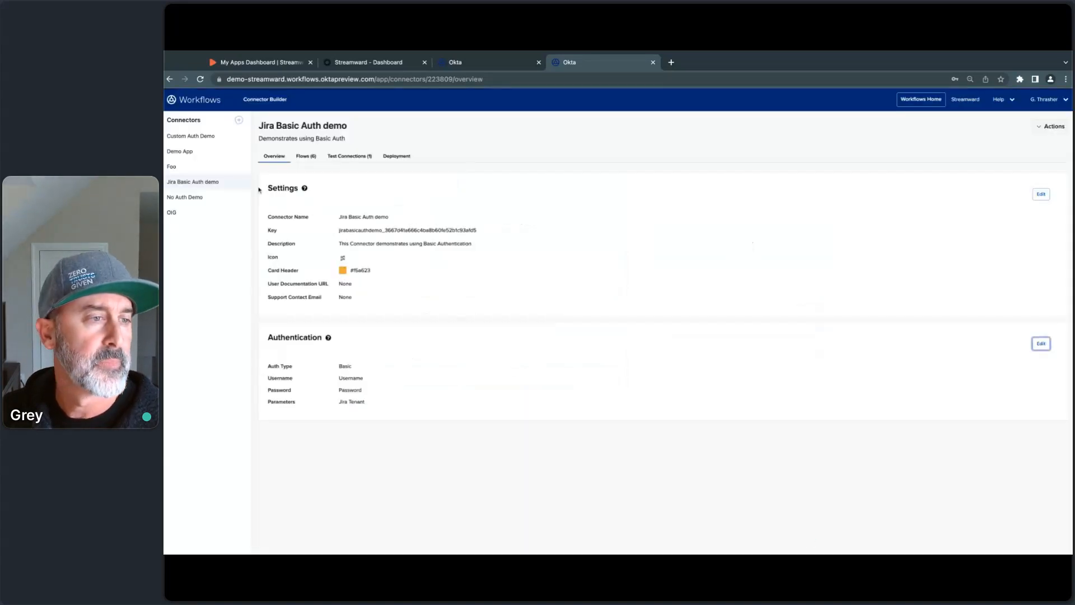
# Review the Custom Auth Demo connector's authentication settings, including its API Key and Okta Org parameters
pyautogui.click(206, 137)
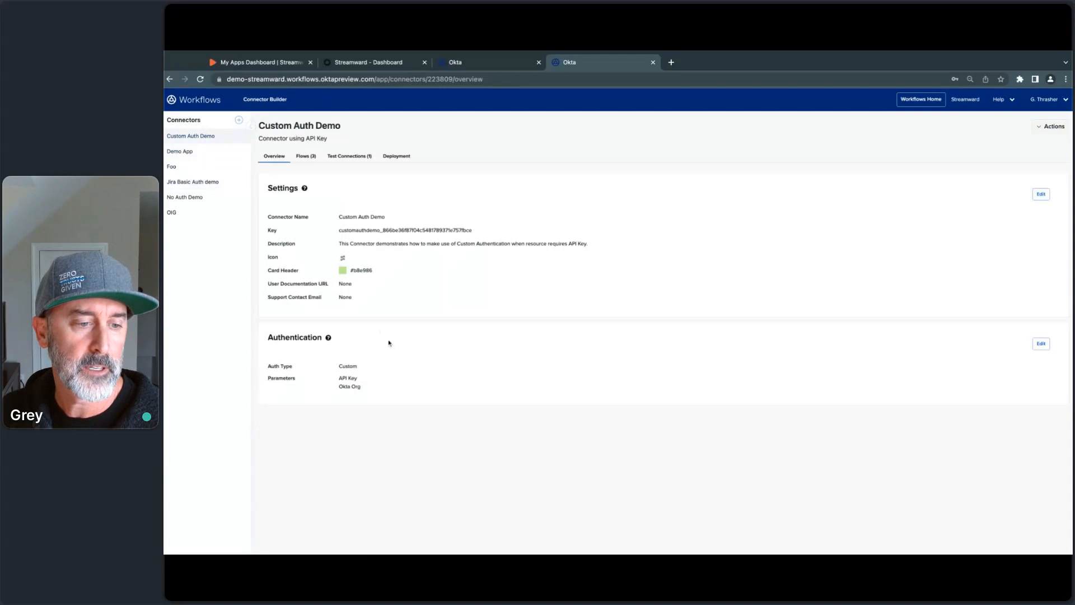
pyautogui.click(1040, 343)
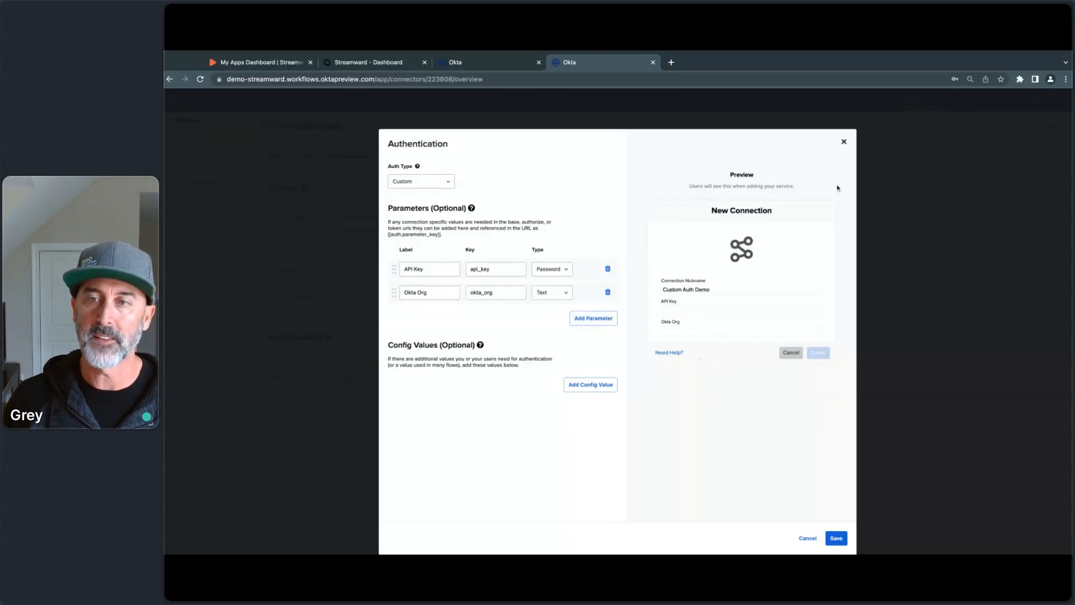
pyautogui.click(843, 142)
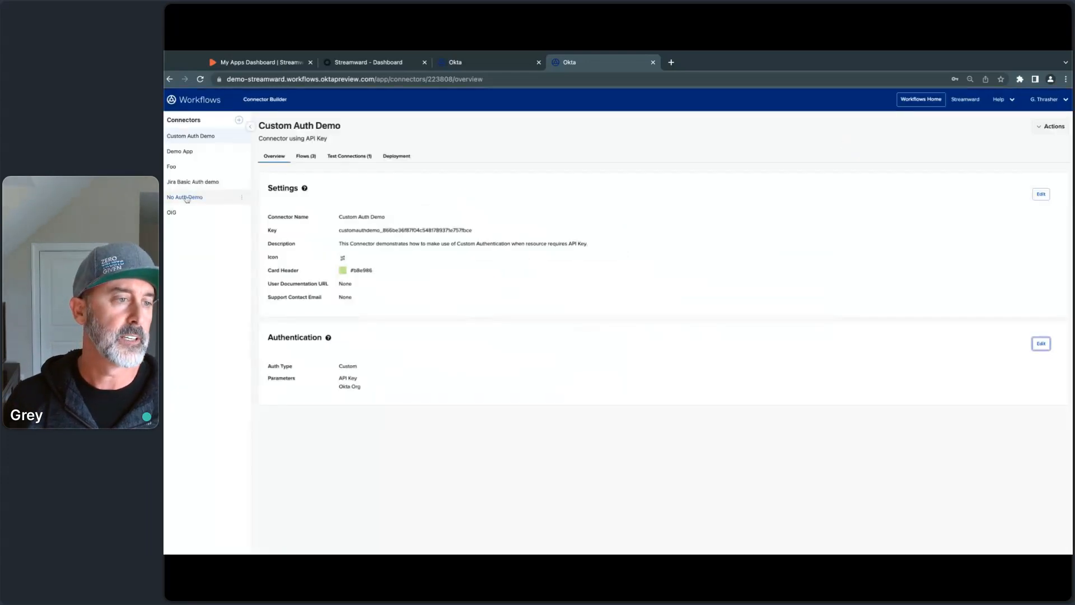
# Review the OIG connector's OAuth 2.0 paths, credentials, client ownership and scopes, and look over its list of flows
pyautogui.click(172, 212)
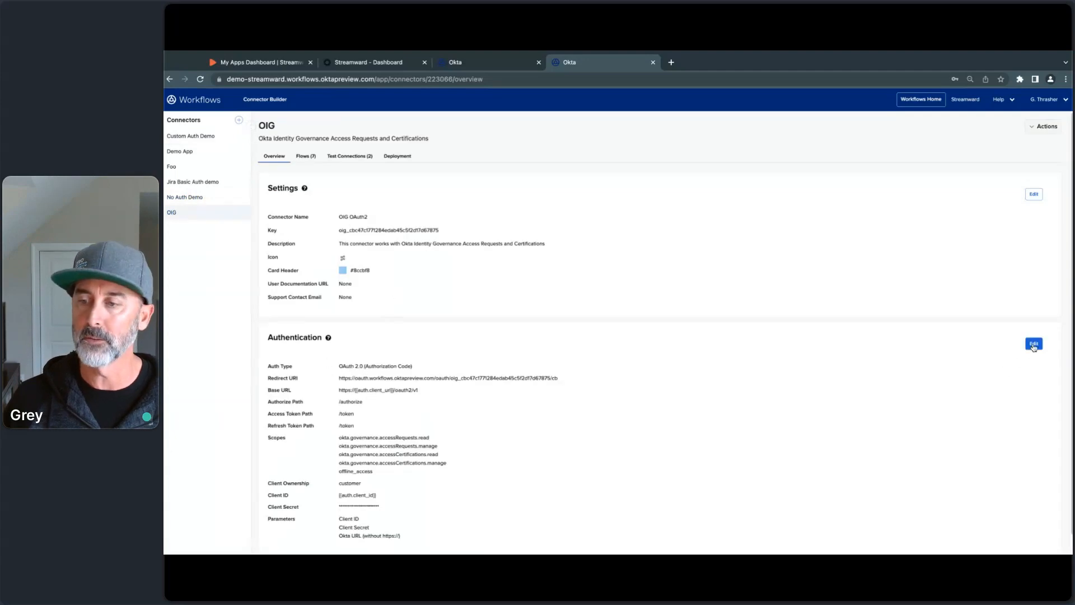
pyautogui.click(1033, 343)
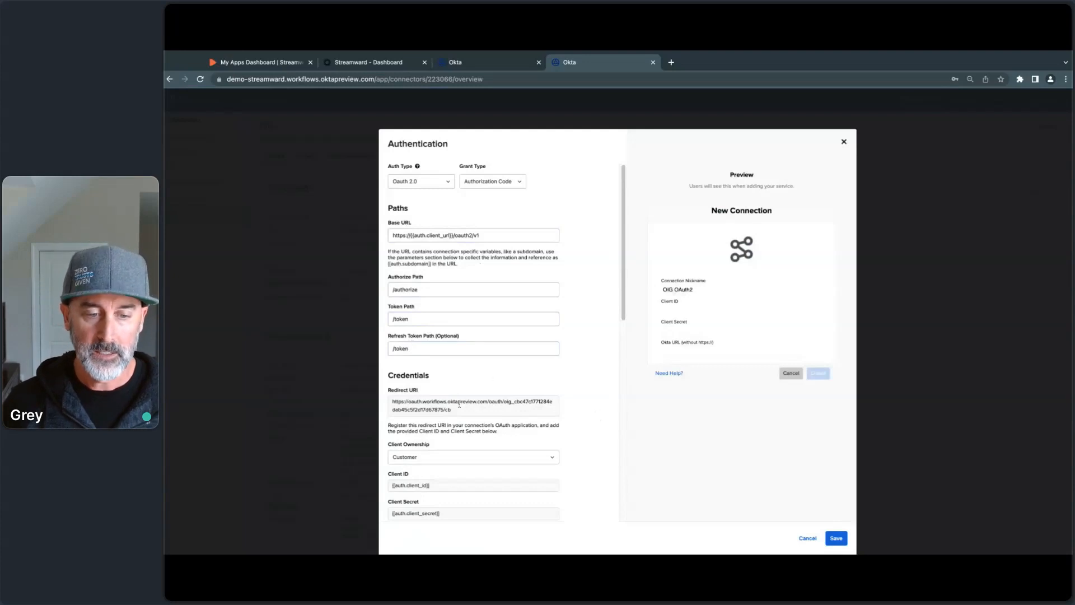
pyautogui.scroll(-5, 580, 433)
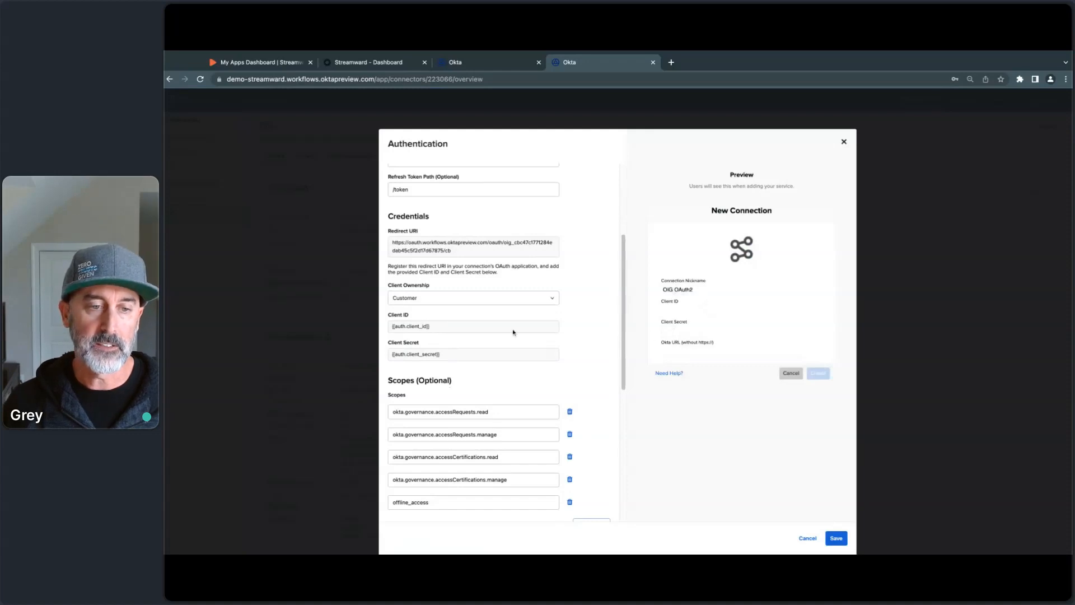
pyautogui.click(556, 300)
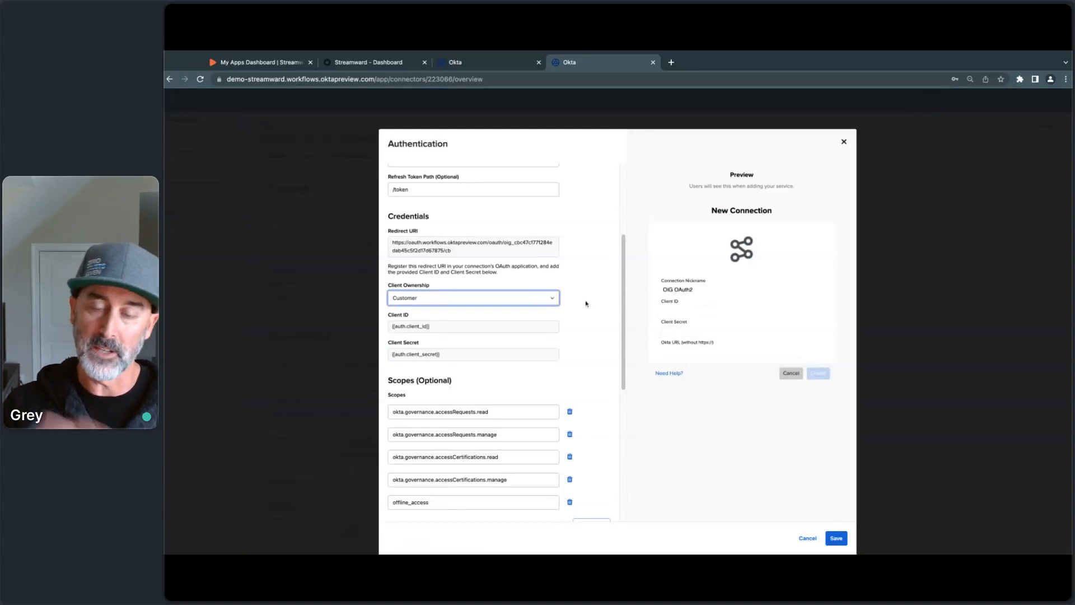
pyautogui.scroll(-3, 577, 360)
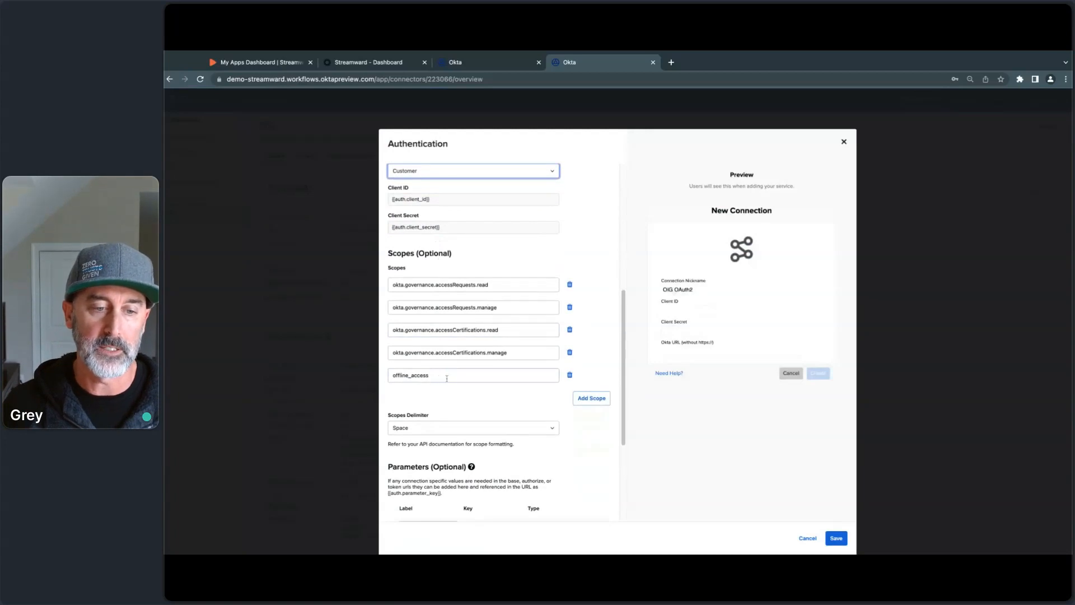
pyautogui.scroll(-4, 487, 388)
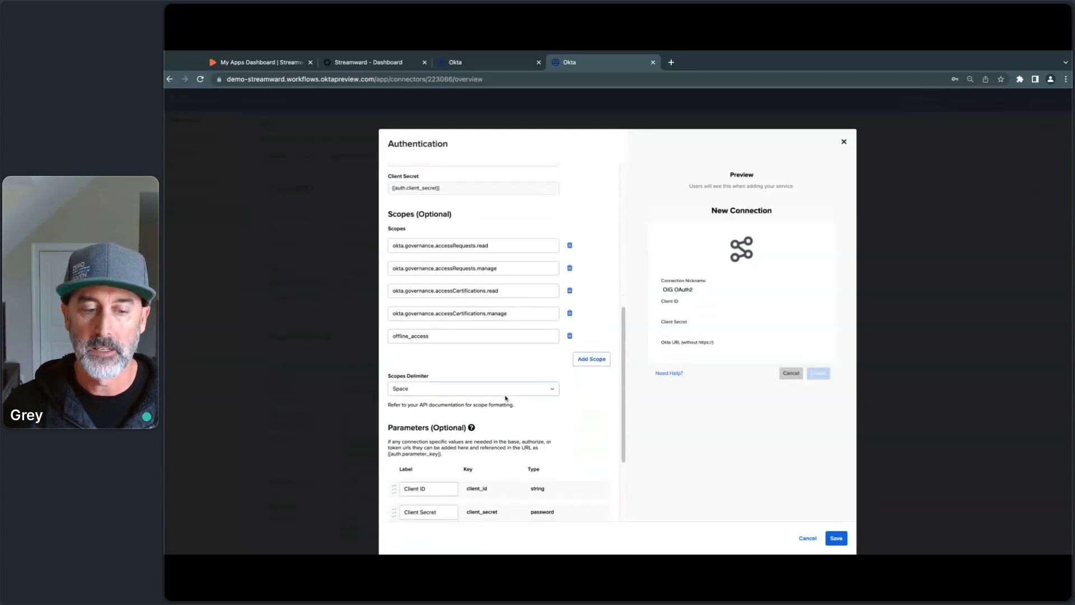
pyautogui.click(836, 538)
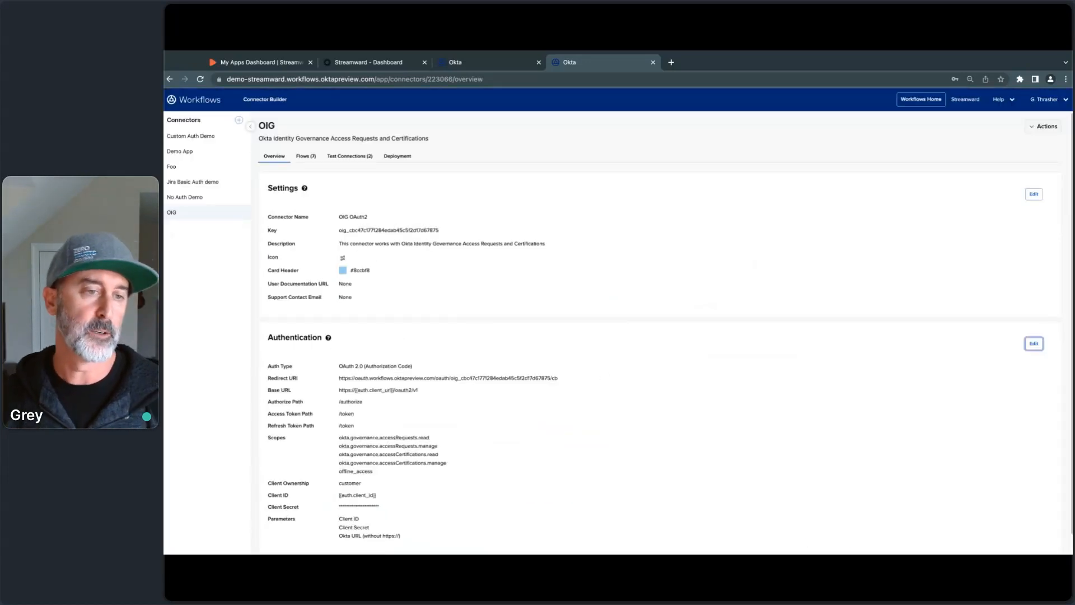
pyautogui.click(305, 157)
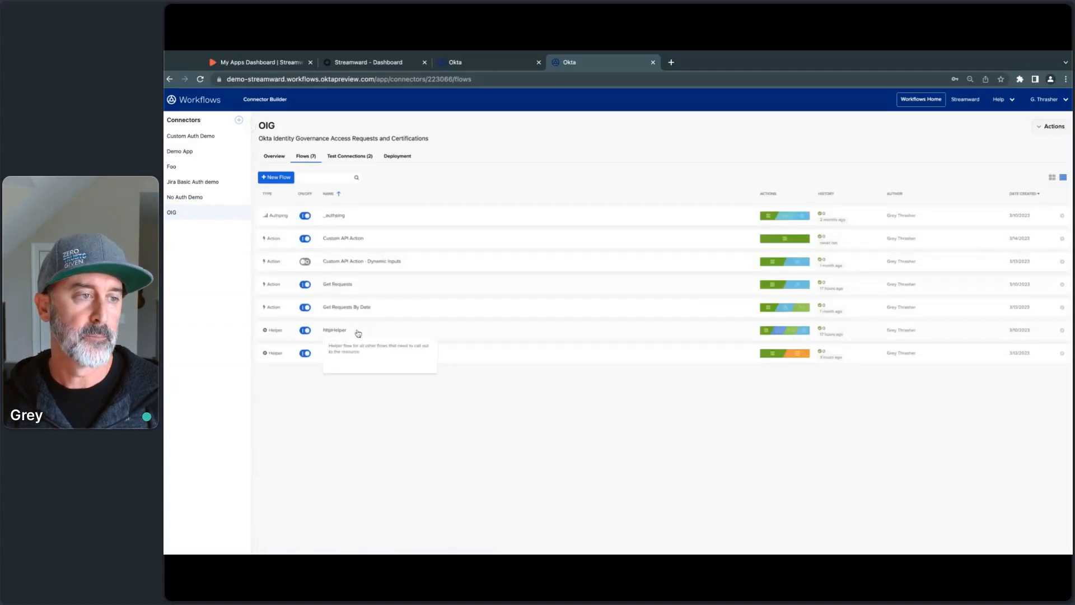
# Examine how the Jira Basic Auth demo connector's httpHelper flow builds its URL and Basic authorization header, and return to its flows
pyautogui.click(196, 182)
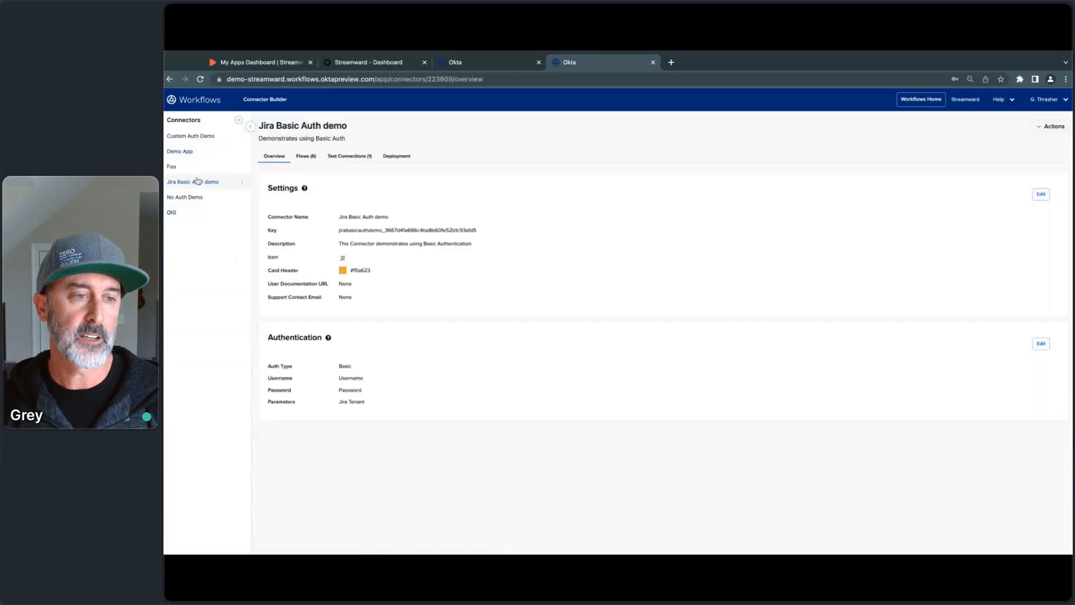
pyautogui.click(308, 158)
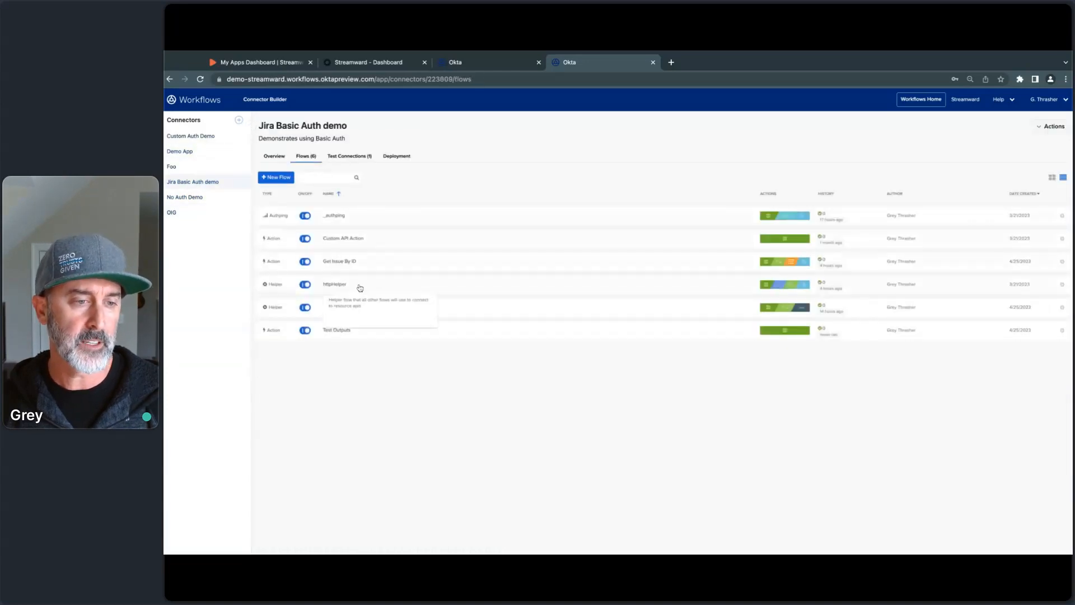
pyautogui.click(360, 288)
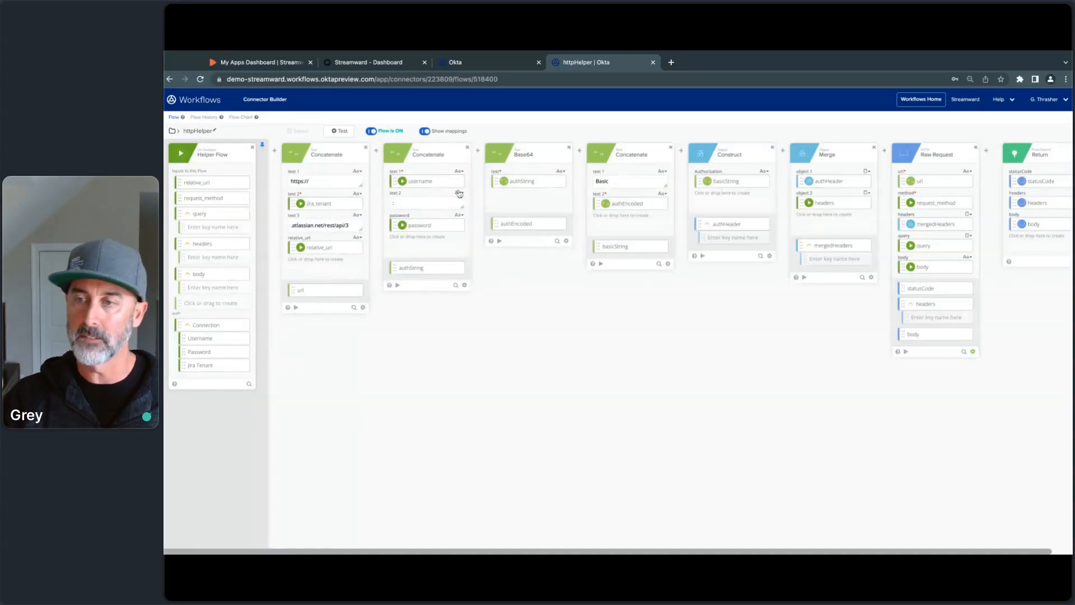
pyautogui.click(395, 202)
pyautogui.write(':')
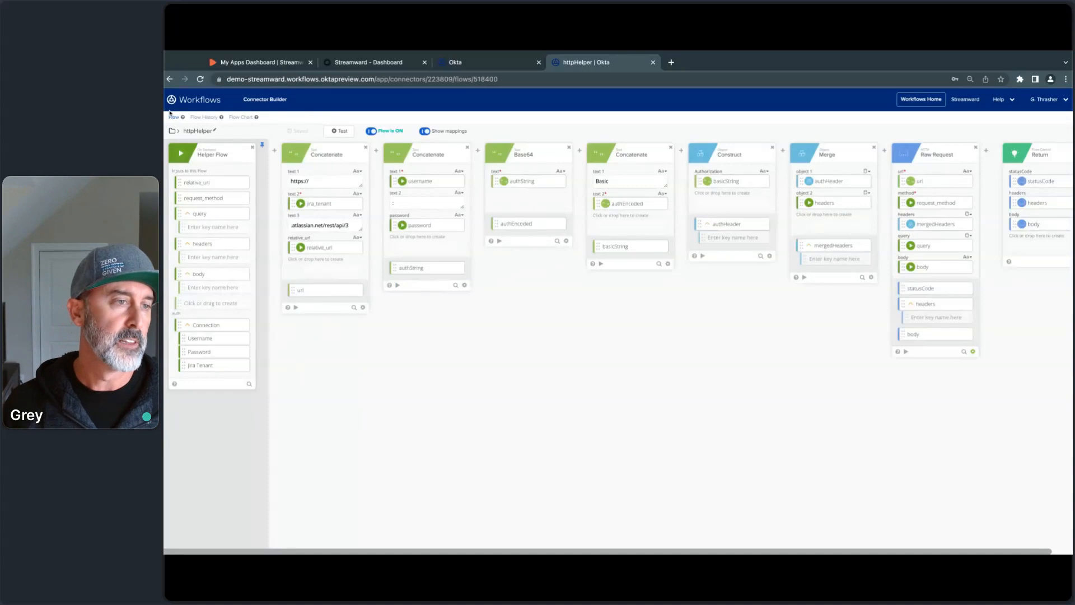
pyautogui.click(173, 131)
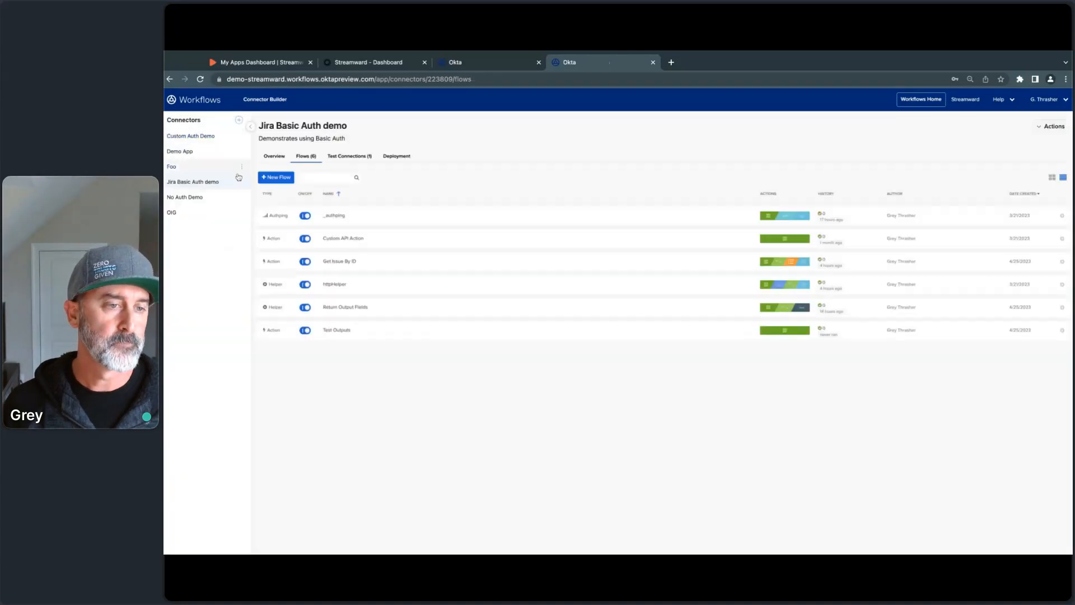
# Examine how the Custom Auth Demo connector's httpHelper flow builds its API key authorization header, and return to its flows
pyautogui.click(204, 137)
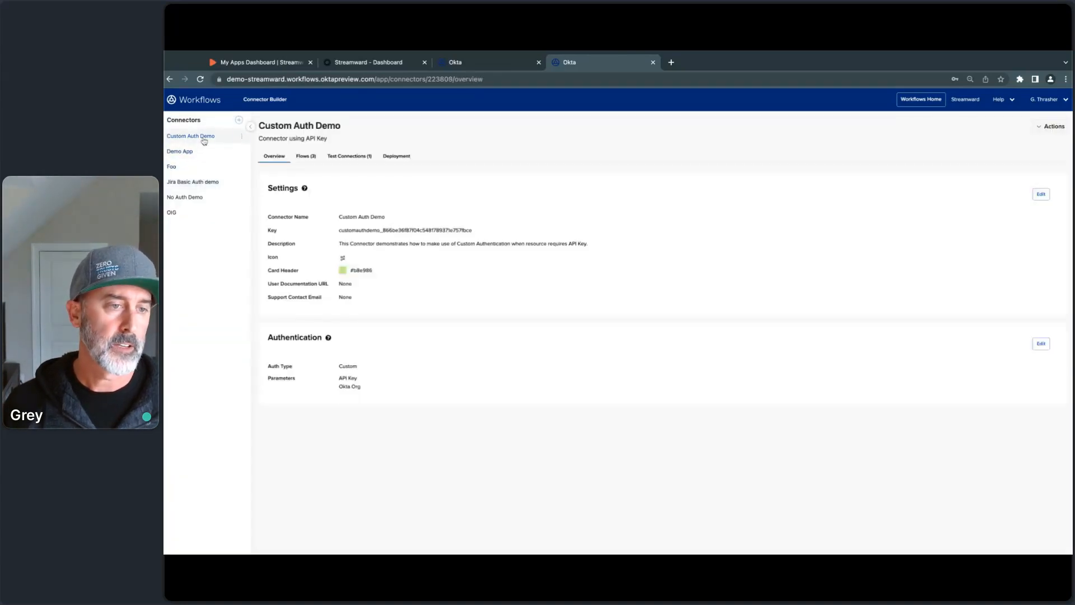
pyautogui.click(310, 159)
pyautogui.click(336, 262)
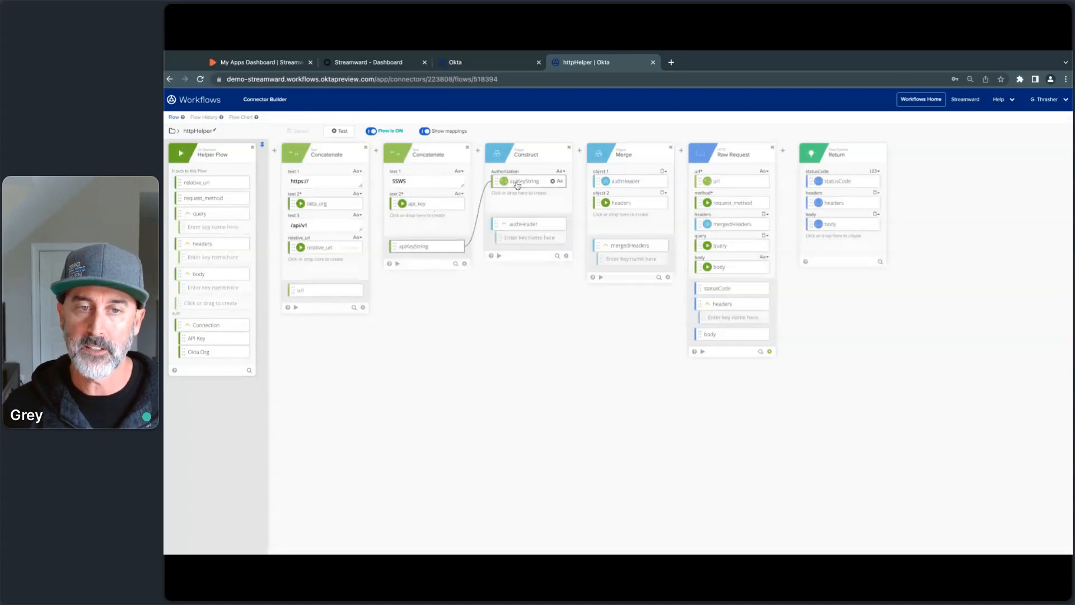
pyautogui.click(173, 131)
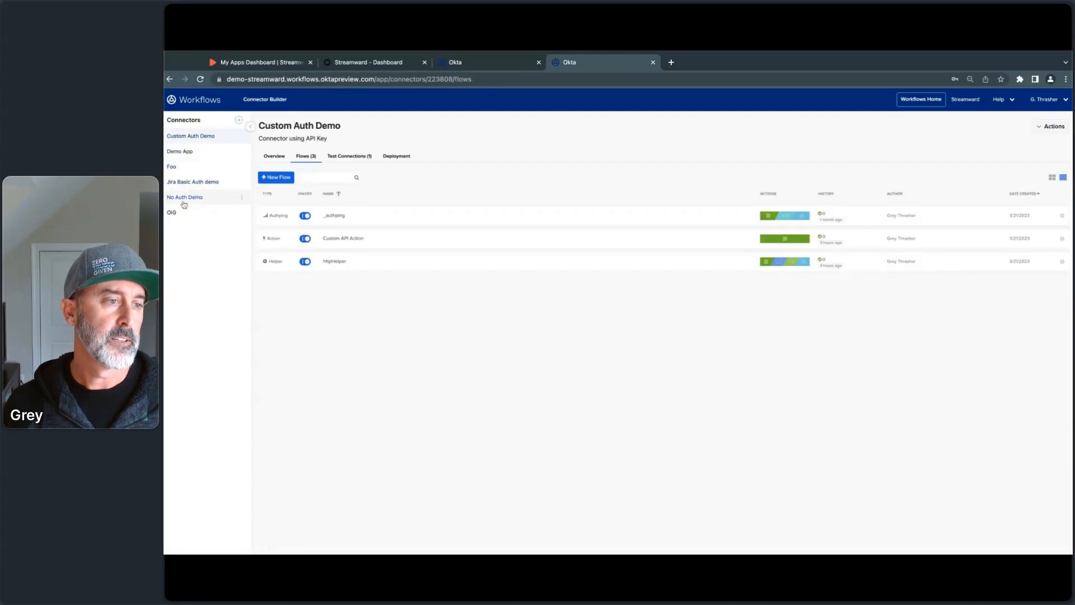
# Examine the Bearer token header and connection inputs in the OIG connector's httpHelper flow, and return to its flows
pyautogui.click(172, 213)
pyautogui.click(308, 157)
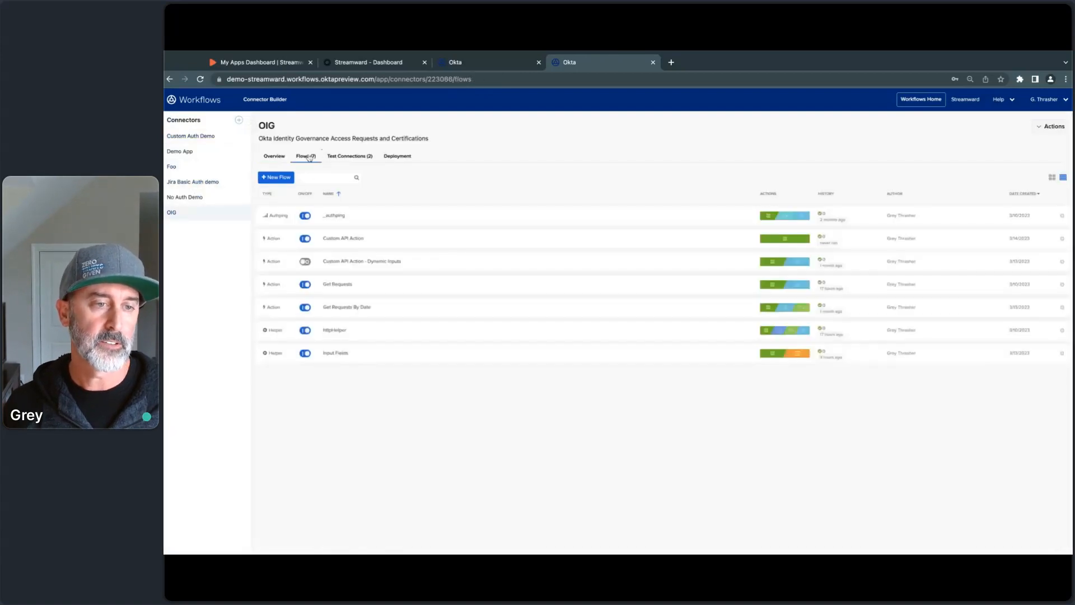
pyautogui.click(352, 328)
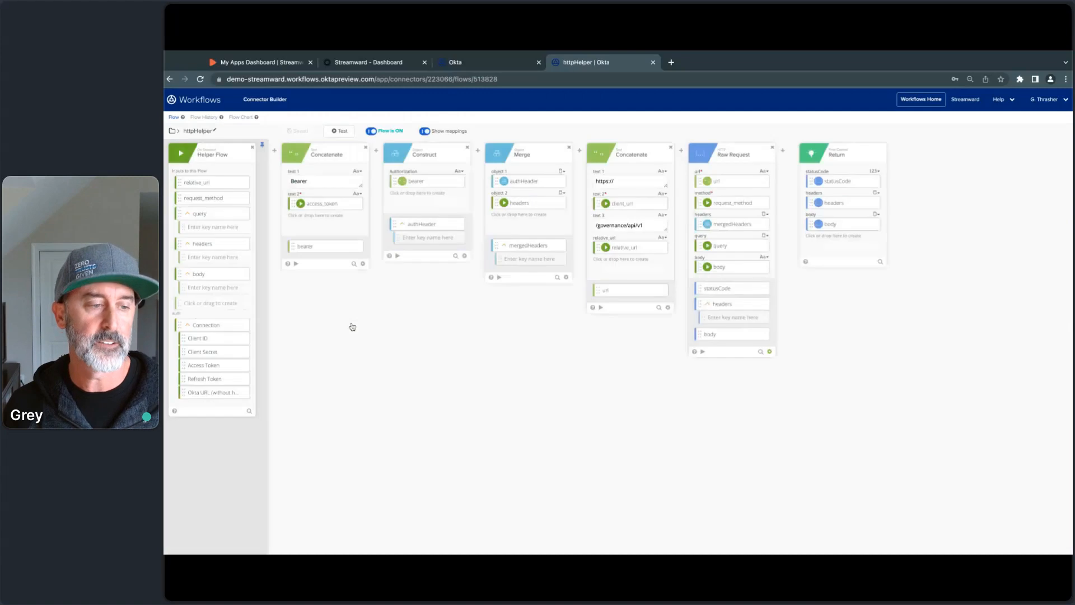
pyautogui.moveTo(216, 354)
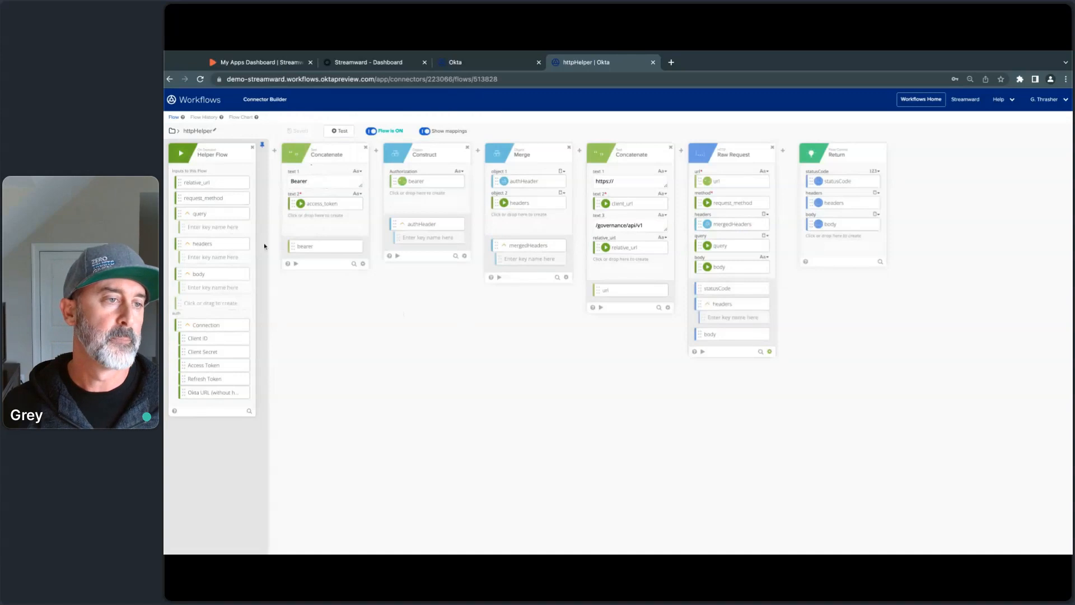
pyautogui.click(172, 130)
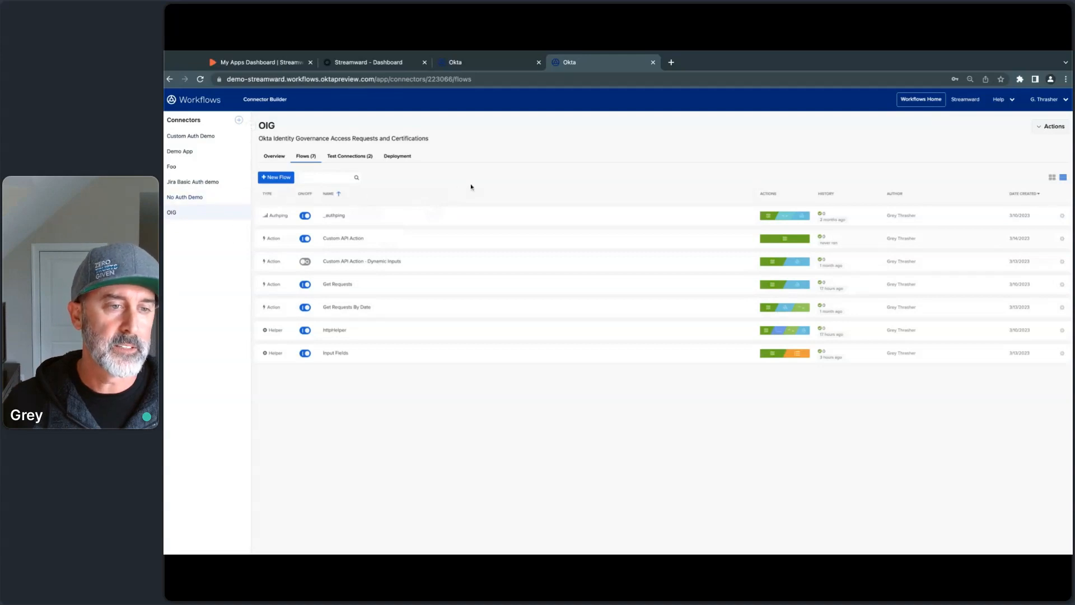
# Examine the Demo App connector's overview and how its httpHelper flow builds the request URL and headers, and return to its flows
pyautogui.click(189, 155)
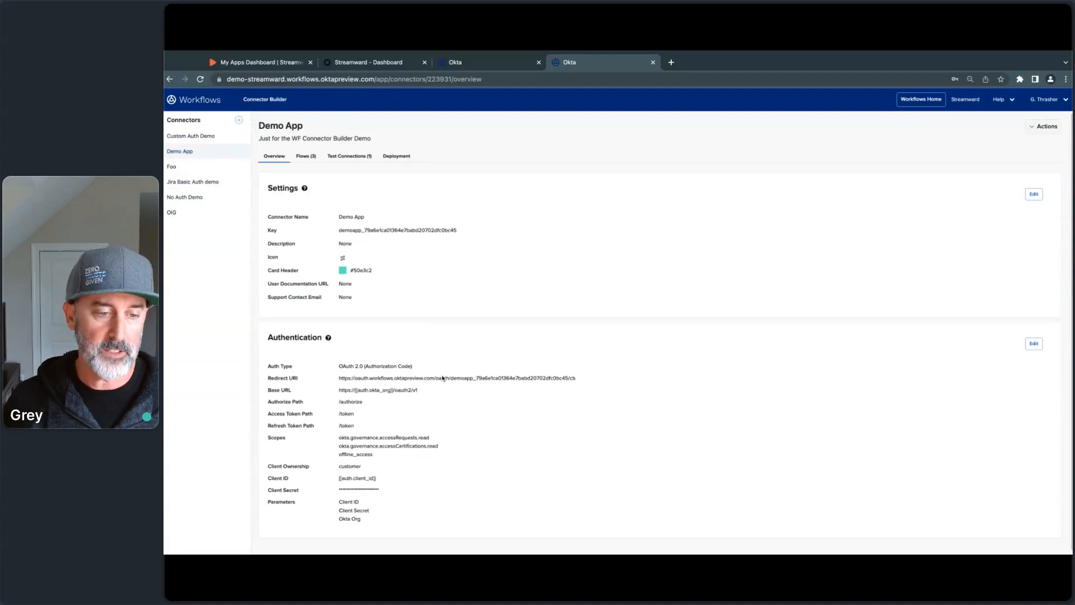
pyautogui.click(300, 159)
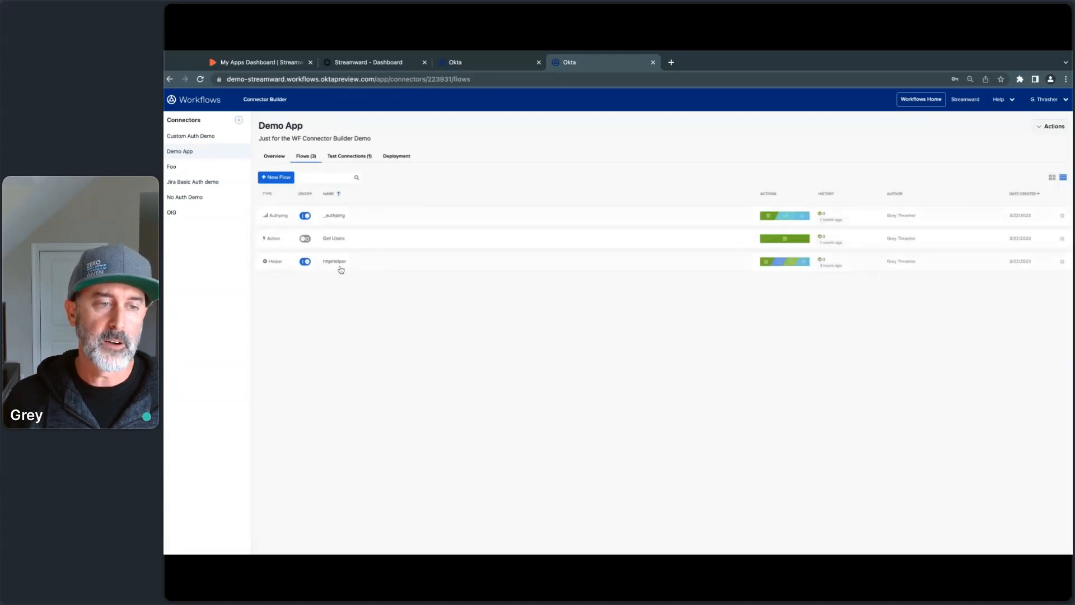
pyautogui.click(365, 268)
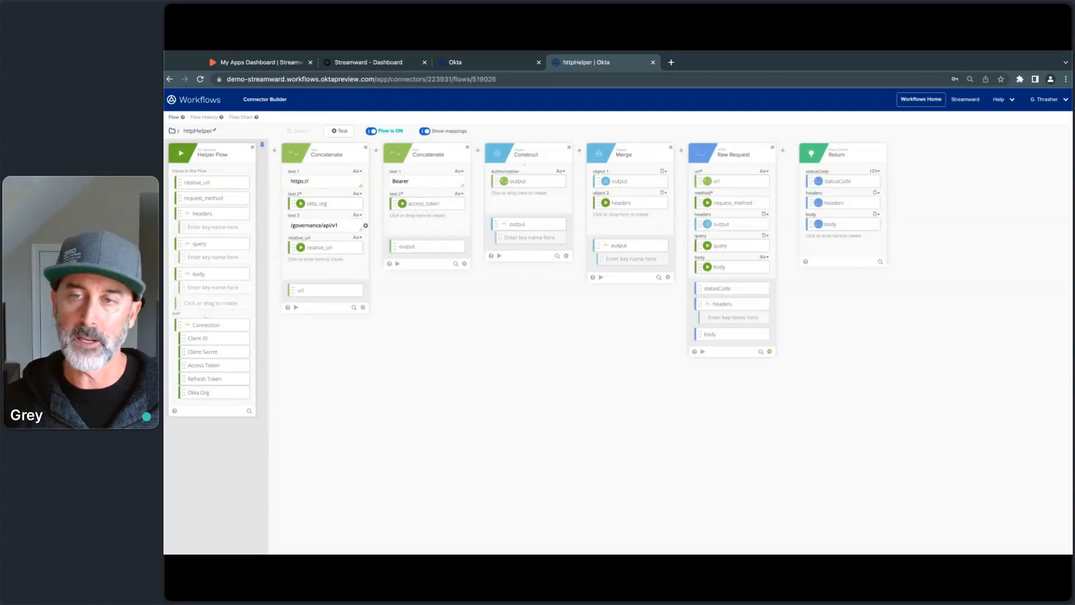
pyautogui.moveTo(314, 206)
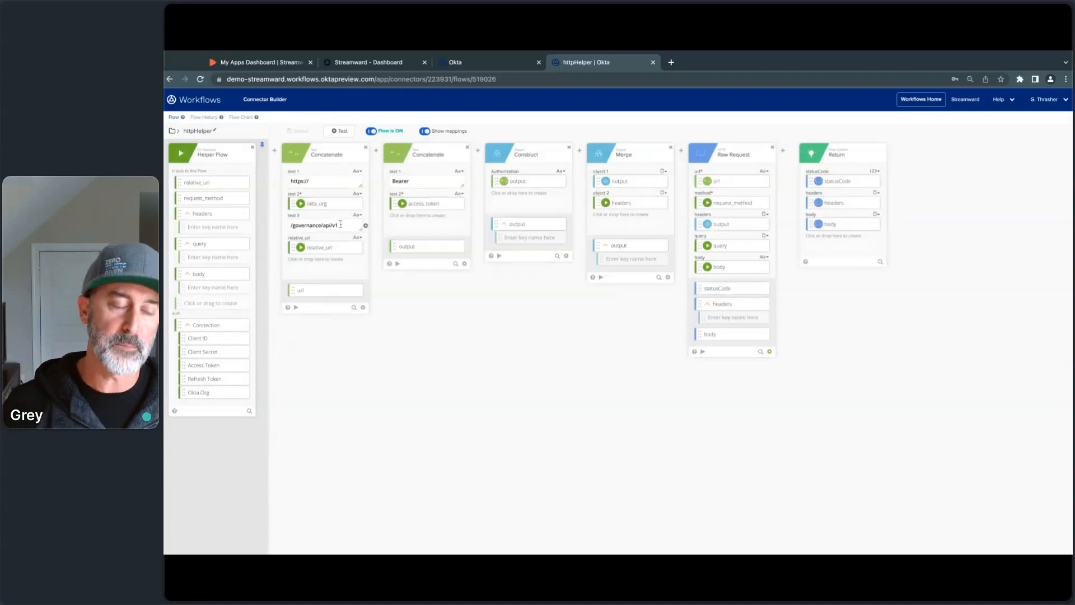
pyautogui.moveTo(312, 248)
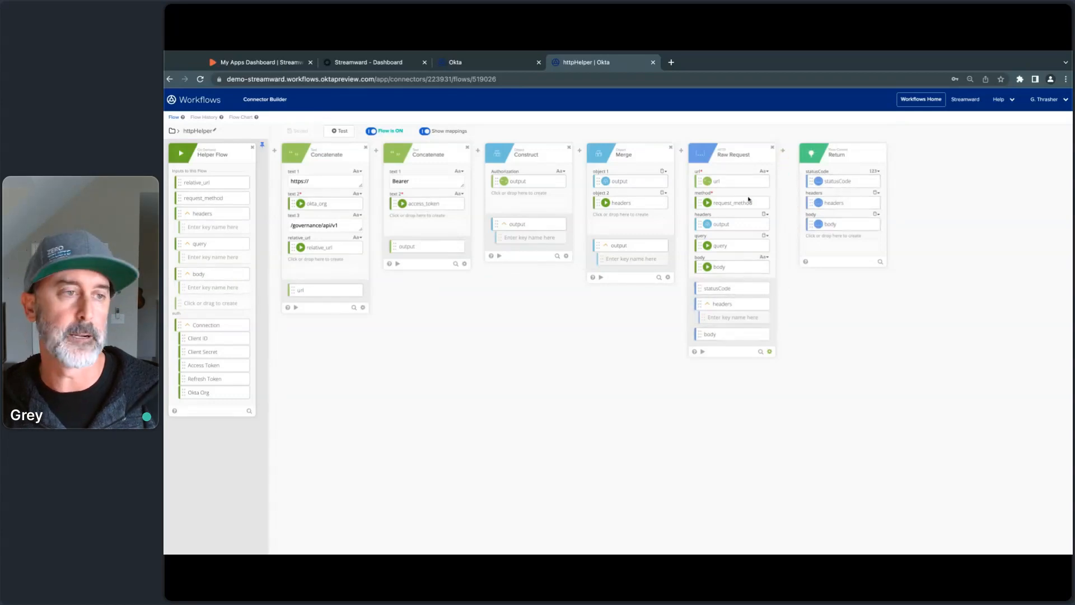
pyautogui.click(172, 130)
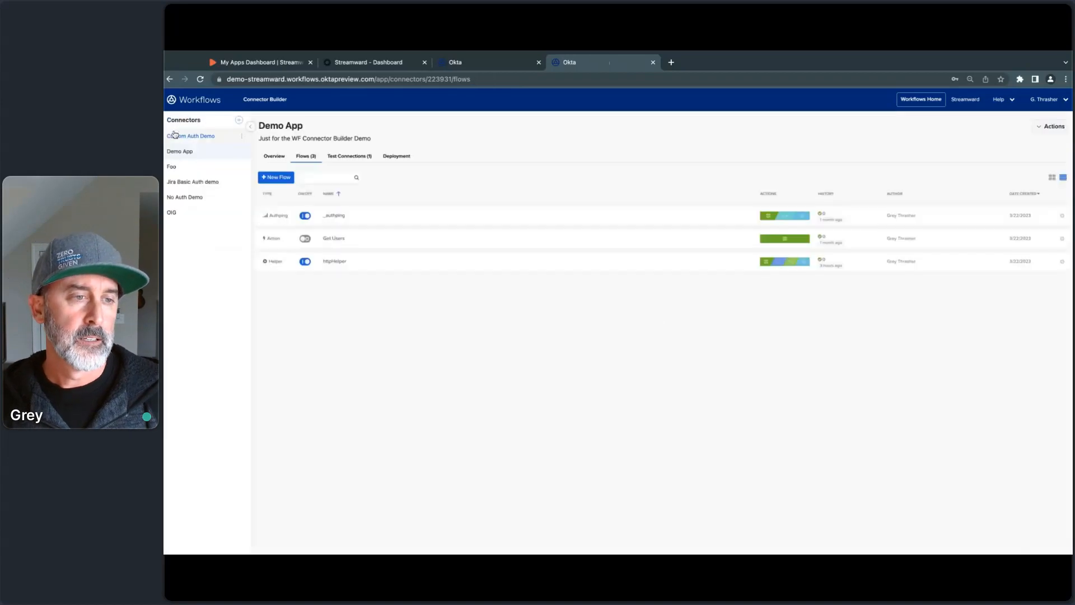
# Inspect the outputs in the Demo App connector's _authping flow, re-enter /api as the relative URL, and exit without saving
pyautogui.click(341, 216)
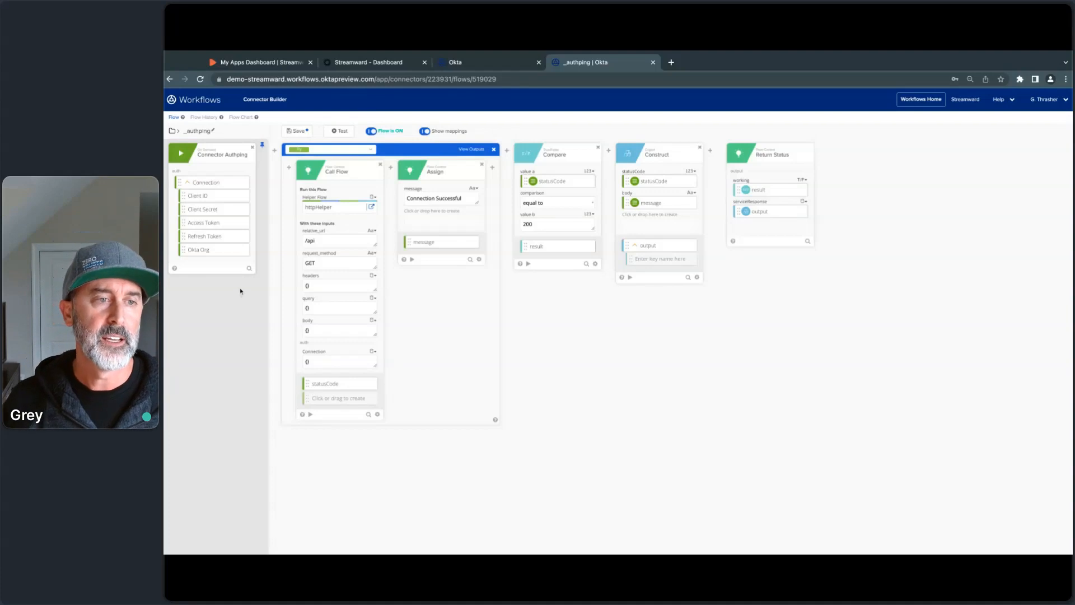
pyautogui.click(481, 150)
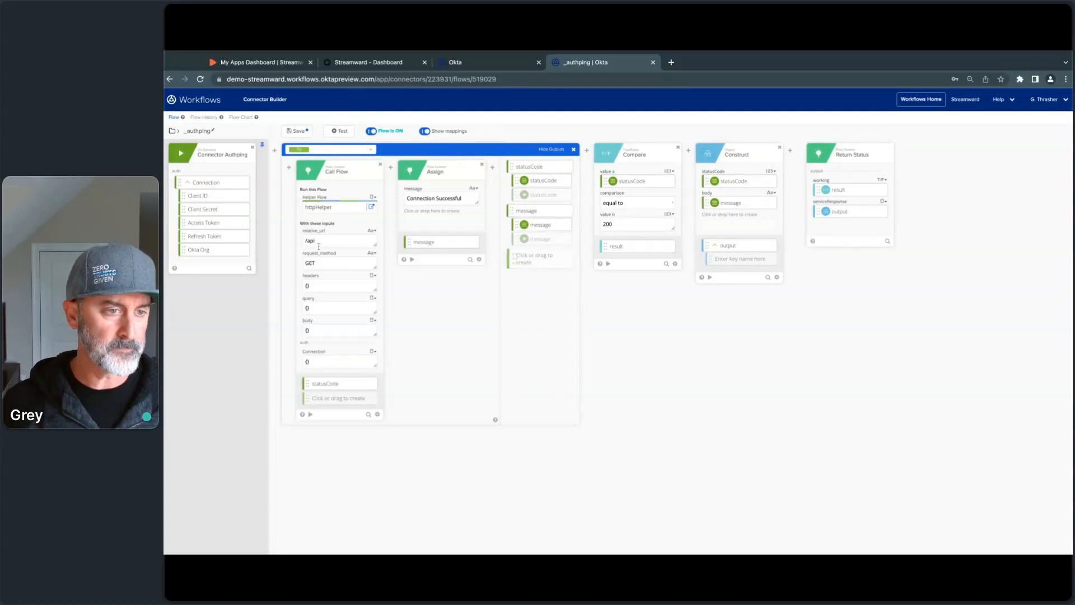
pyautogui.press('BackSpace')
pyautogui.press('BackSpace')
pyautogui.press('BackSpace')
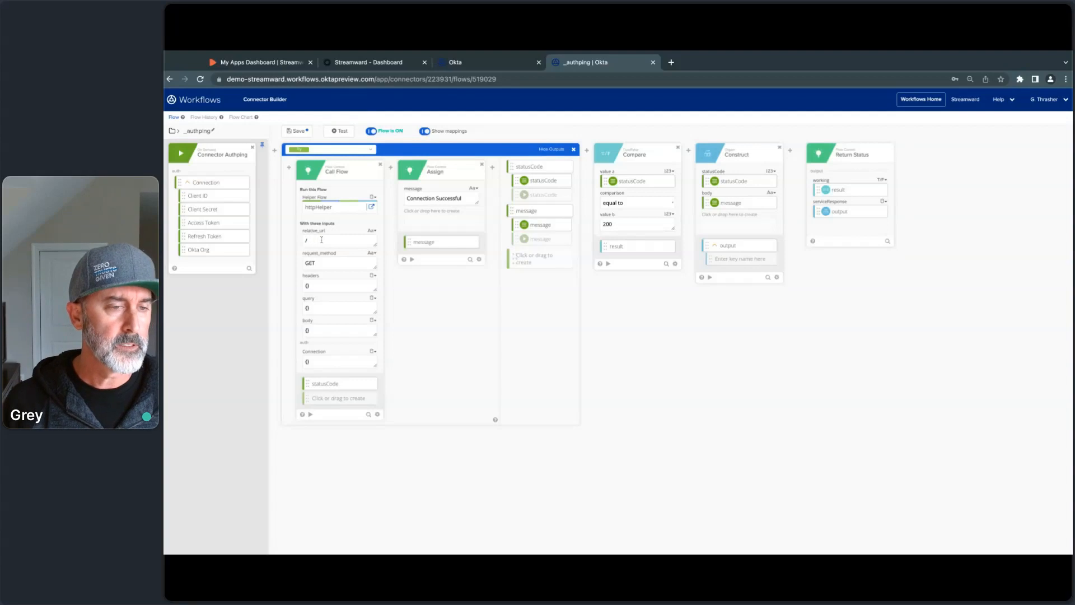
pyautogui.write('api')
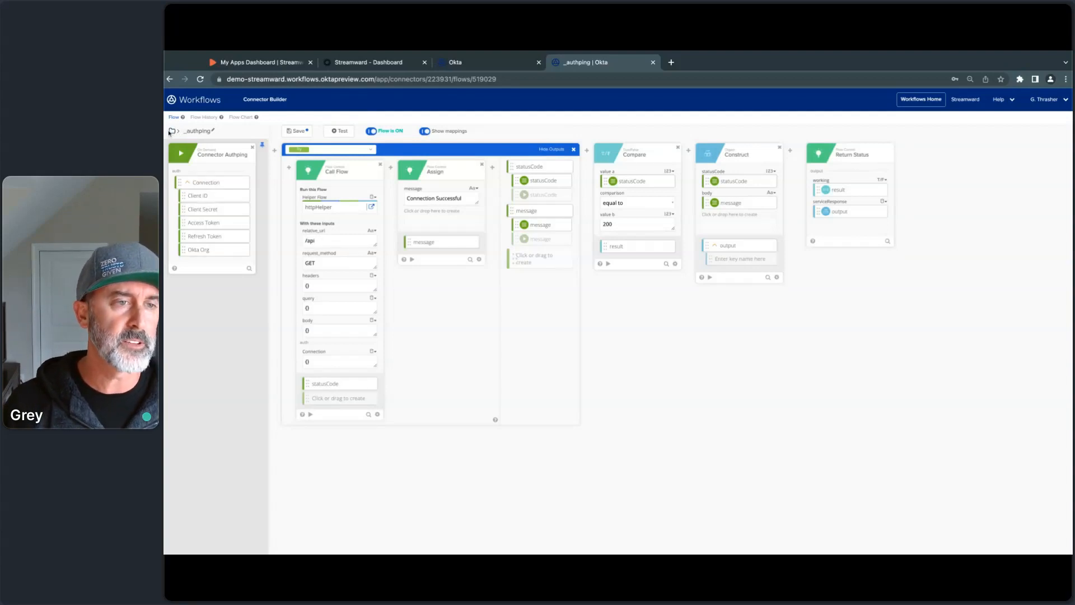
pyautogui.click(173, 131)
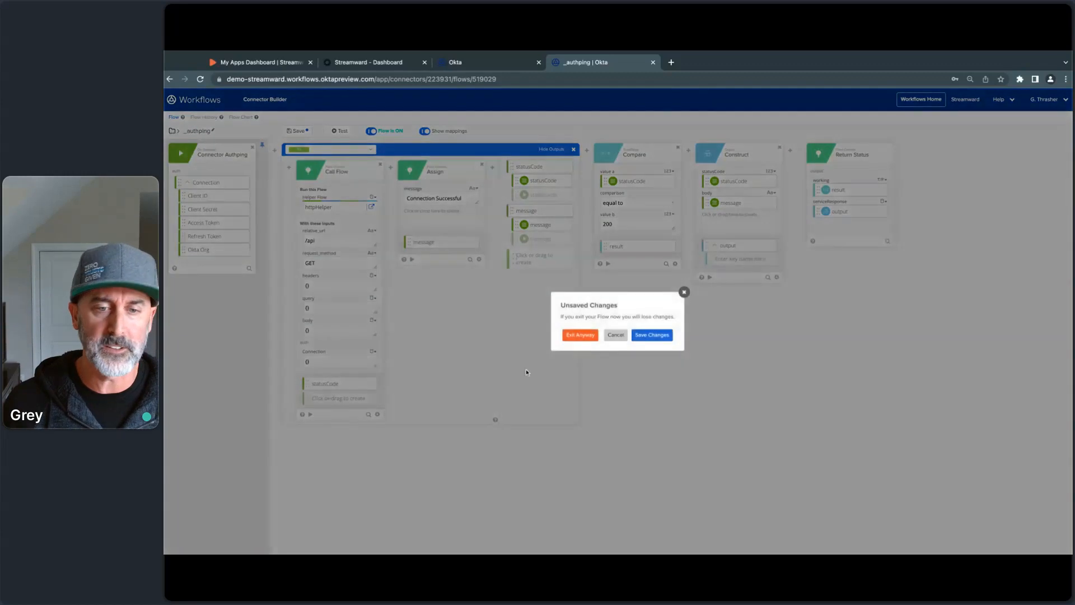
pyautogui.click(580, 334)
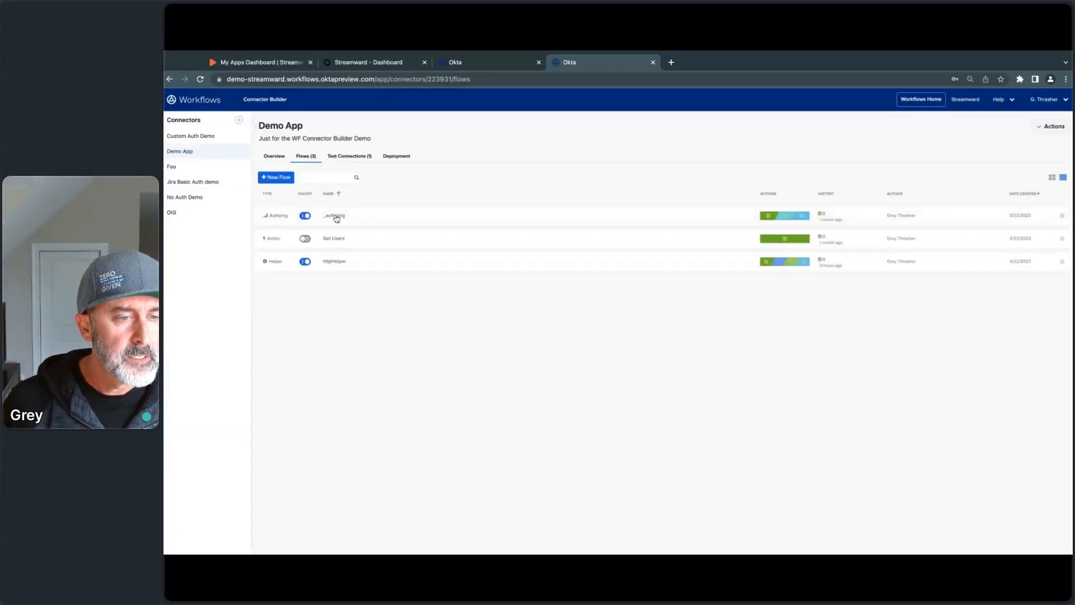
# Review the Demo App connector's httpHelper flow and the Foo connector's _authping flow, leaving each without changes
pyautogui.click(336, 267)
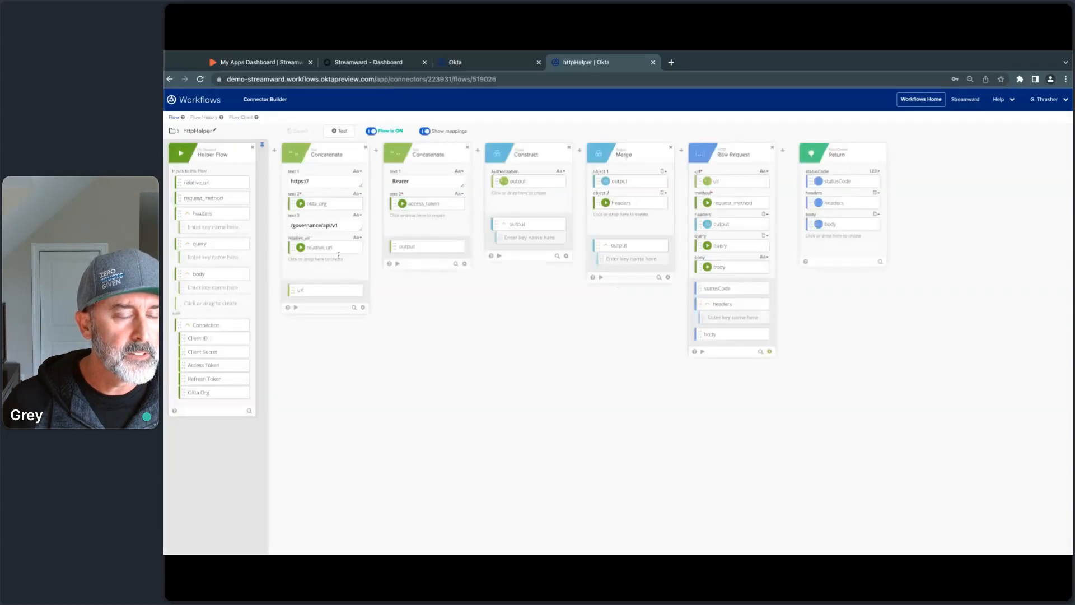
pyautogui.click(173, 135)
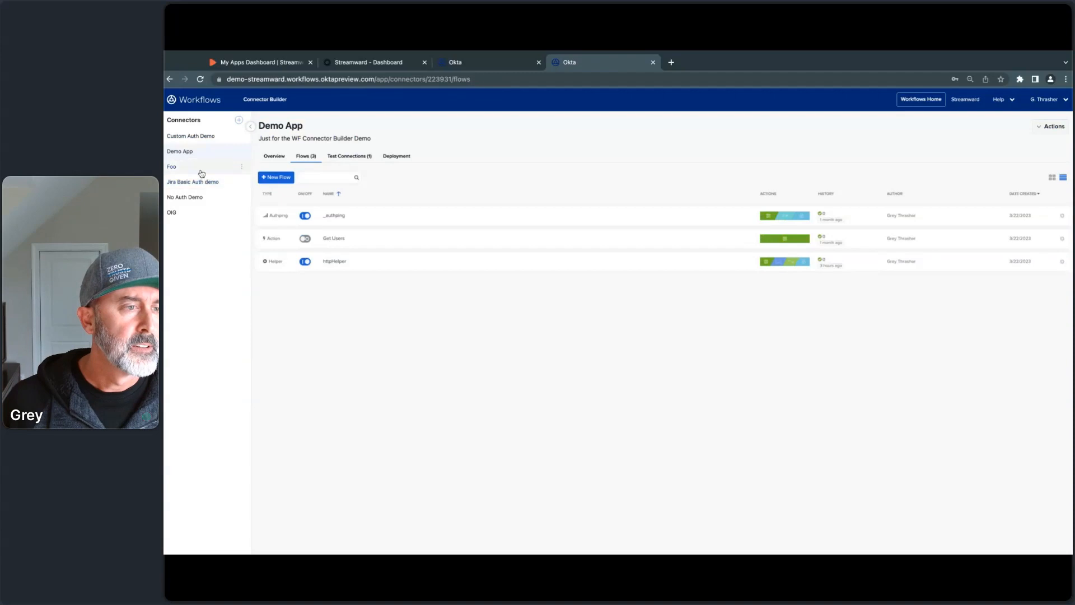
pyautogui.click(200, 169)
pyautogui.click(306, 156)
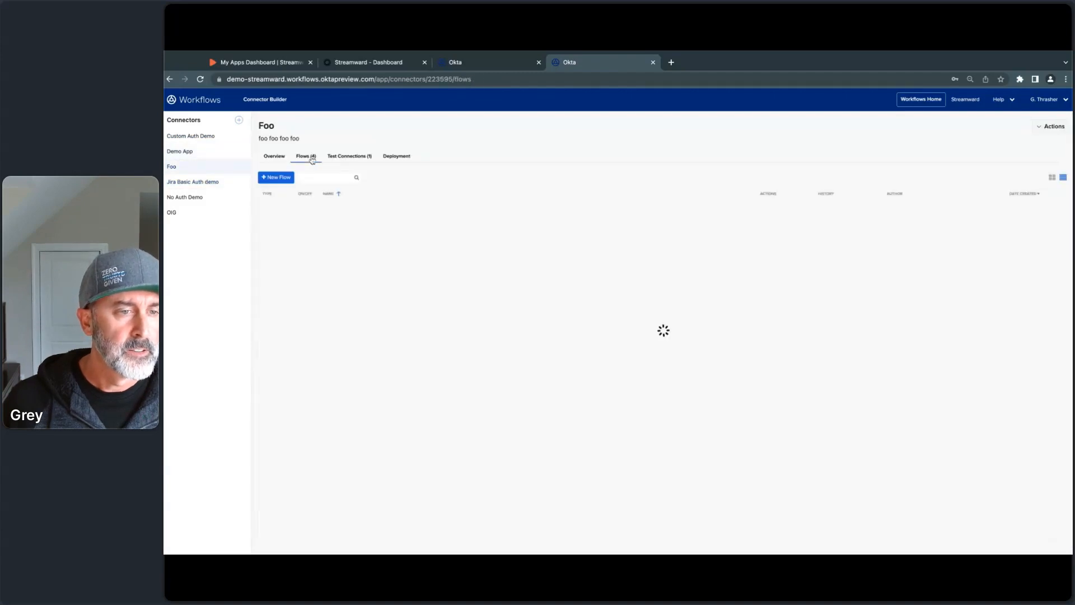
pyautogui.click(353, 224)
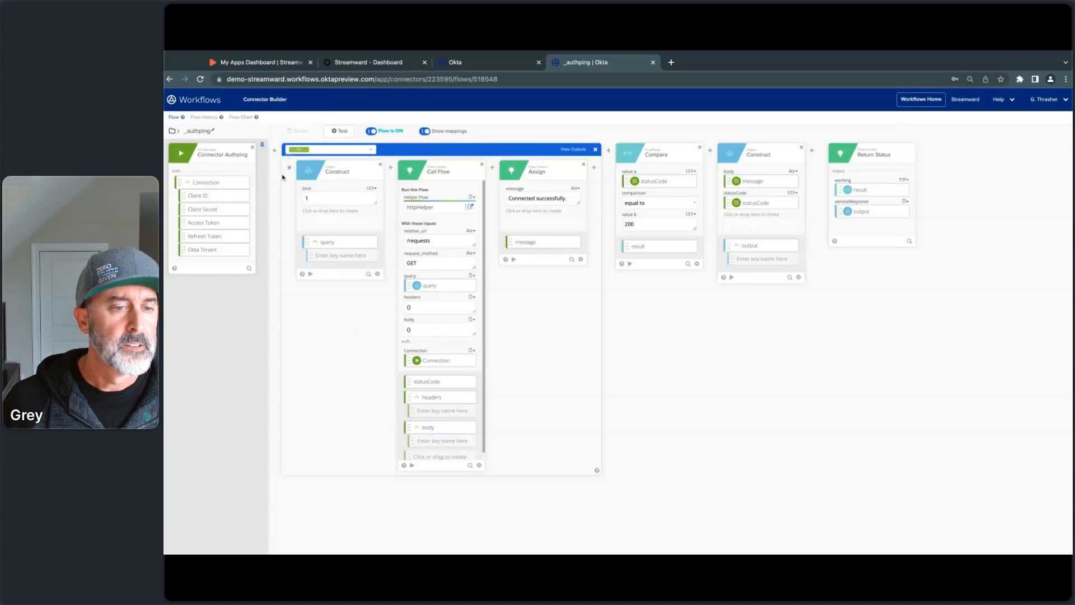
pyautogui.click(174, 131)
# Examine the relative URL and query inputs passed to httpHelper in the OIG connector's _authping flow, and exit without saving
pyautogui.click(173, 212)
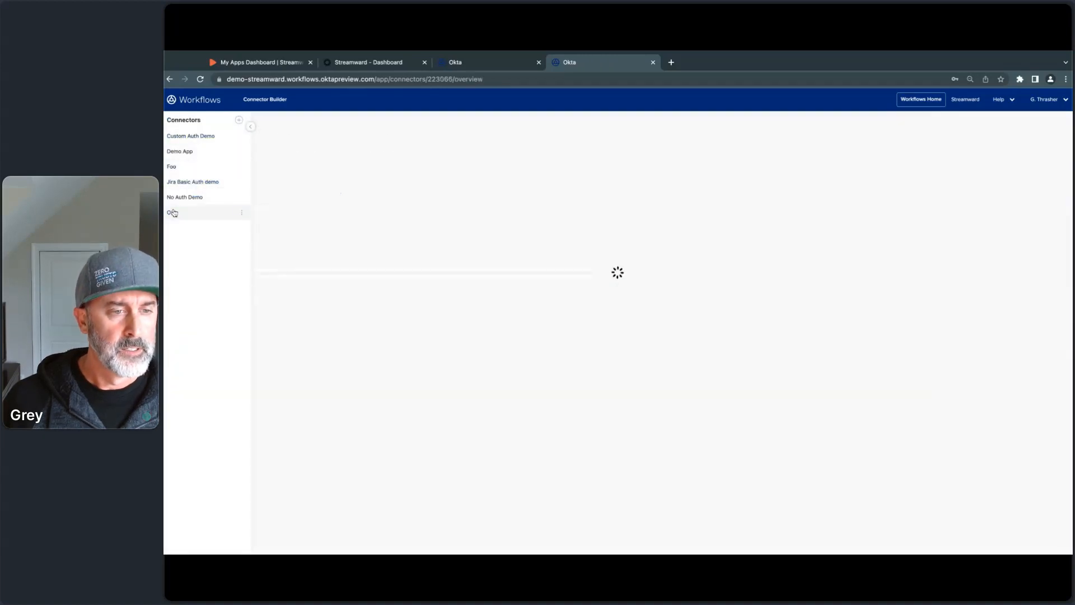
pyautogui.click(307, 157)
pyautogui.click(336, 216)
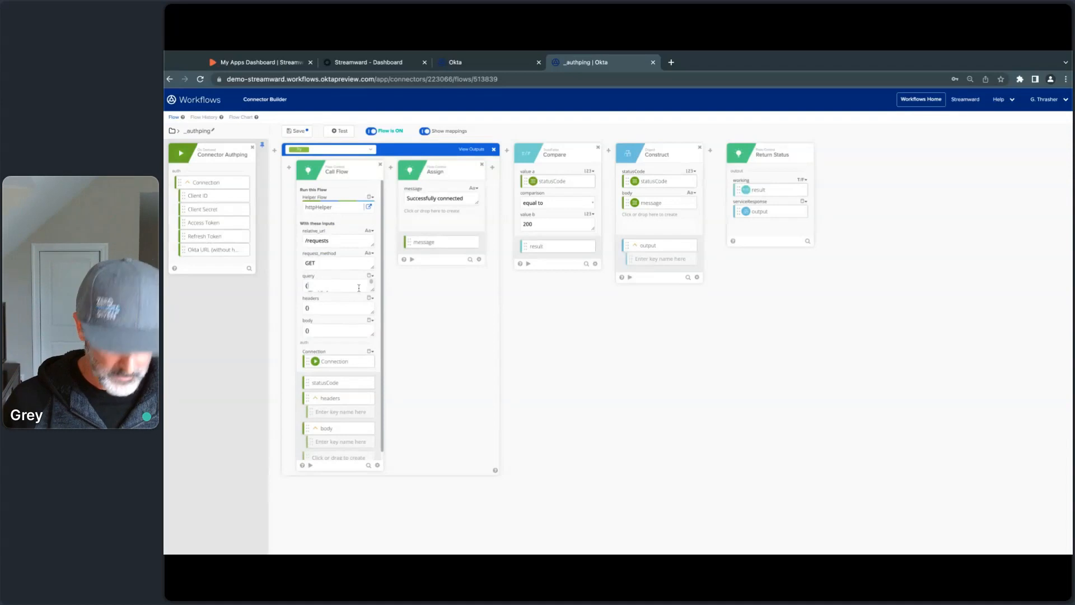
pyautogui.press('super+a')
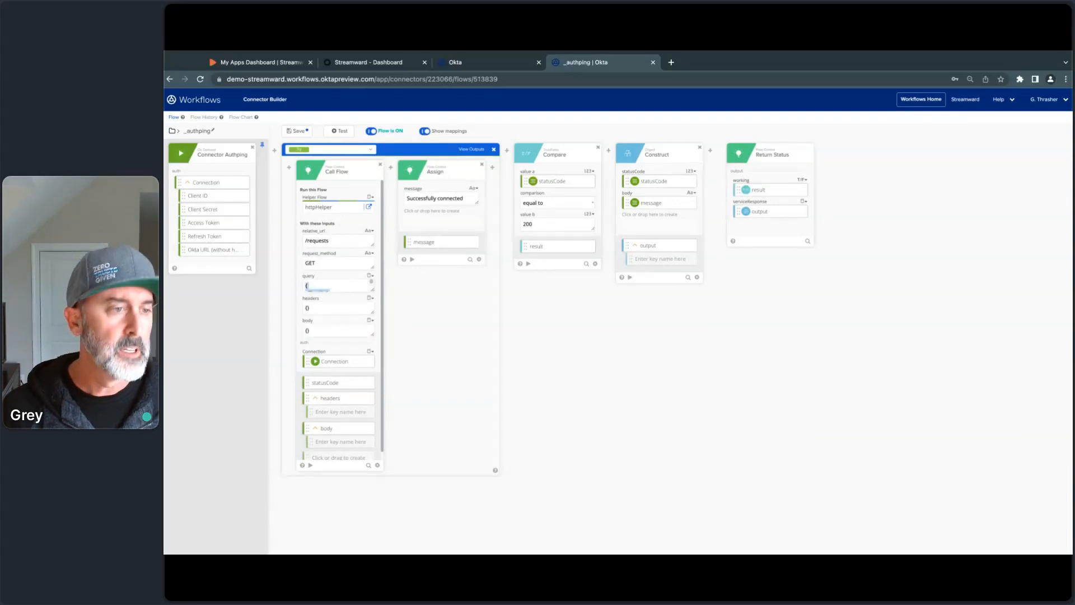
pyautogui.click(172, 131)
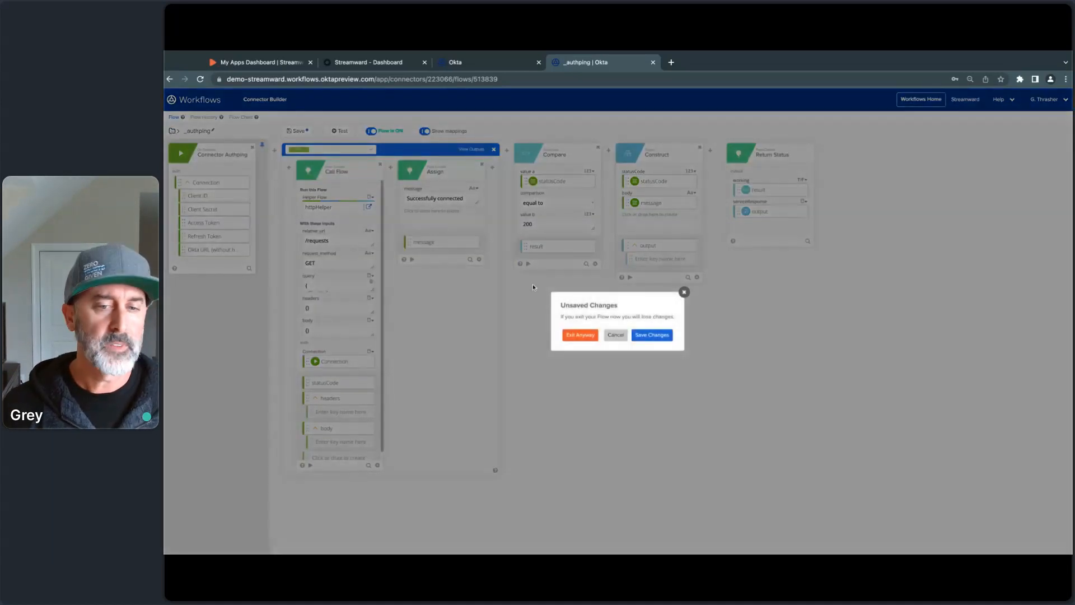
pyautogui.click(580, 334)
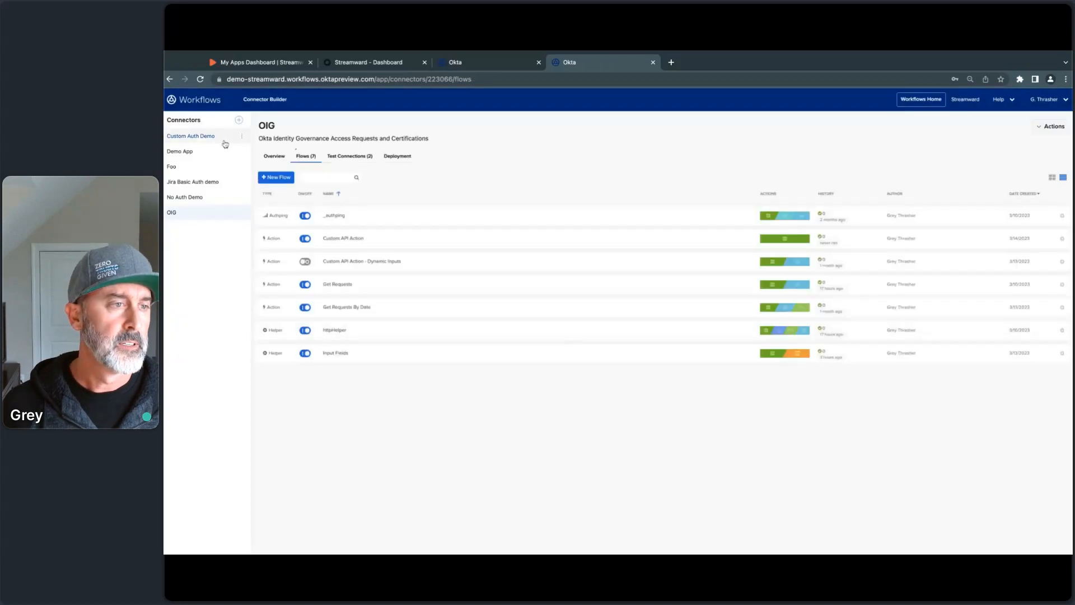
# In the Demo App connector's _authping flow, set relative_url to /requests and query to { "limit": 1 }, and save the flow
pyautogui.click(213, 137)
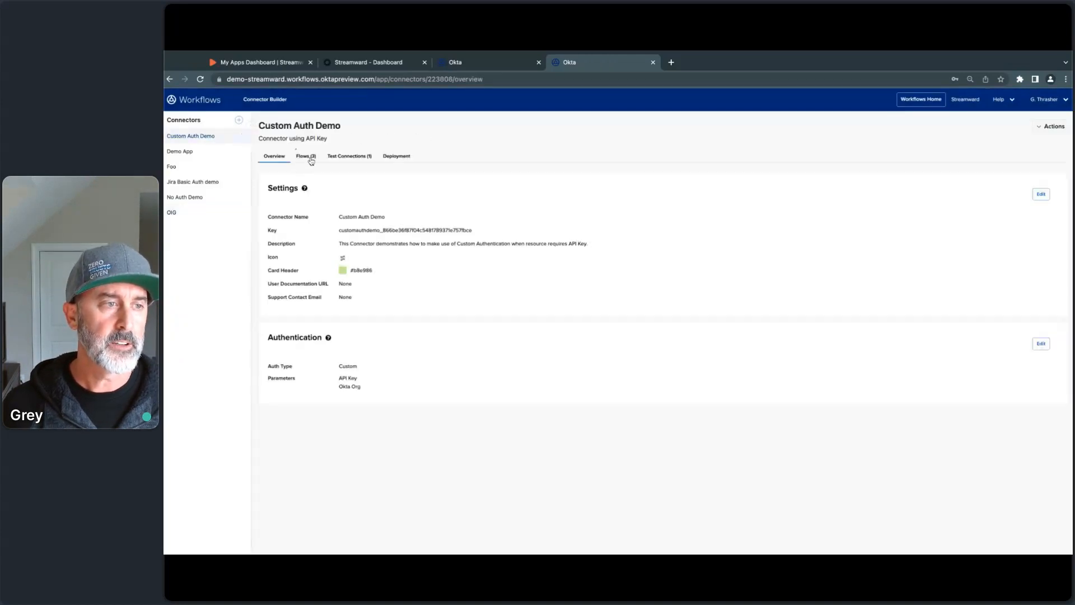
pyautogui.click(202, 153)
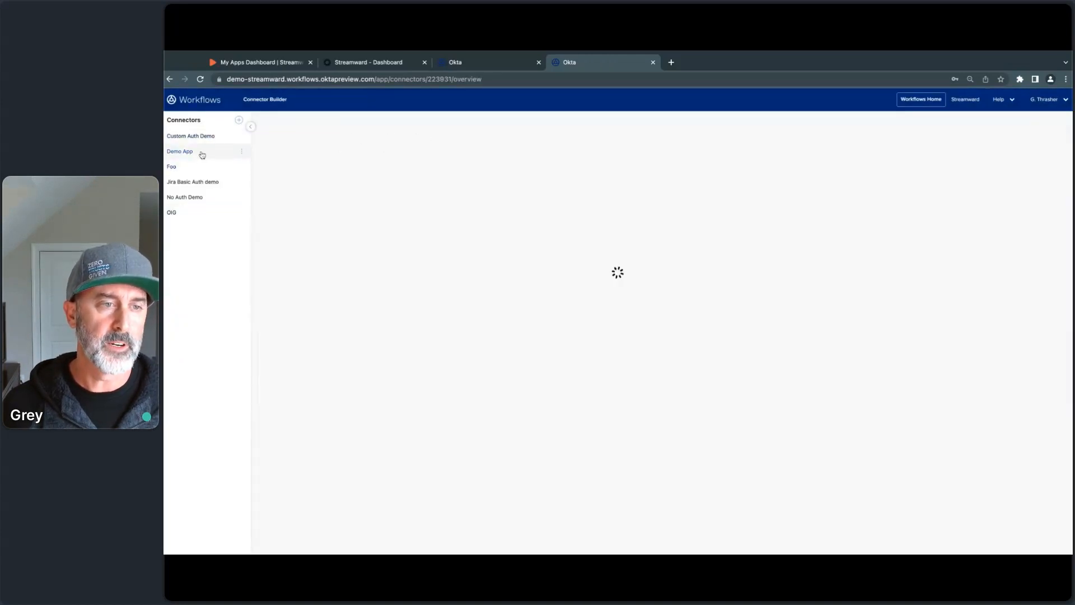
pyautogui.click(309, 157)
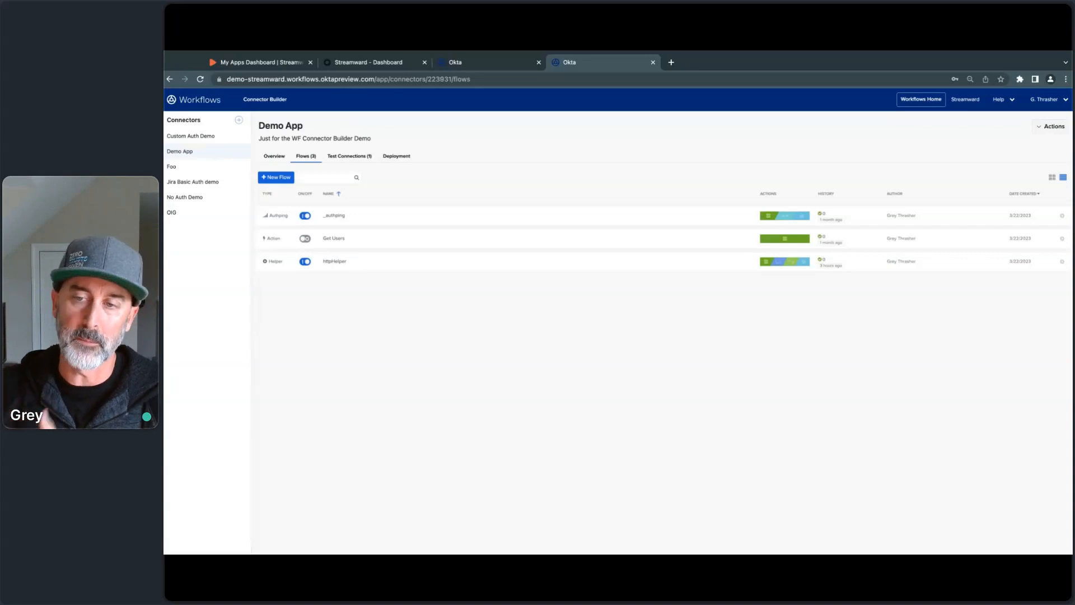
pyautogui.click(343, 216)
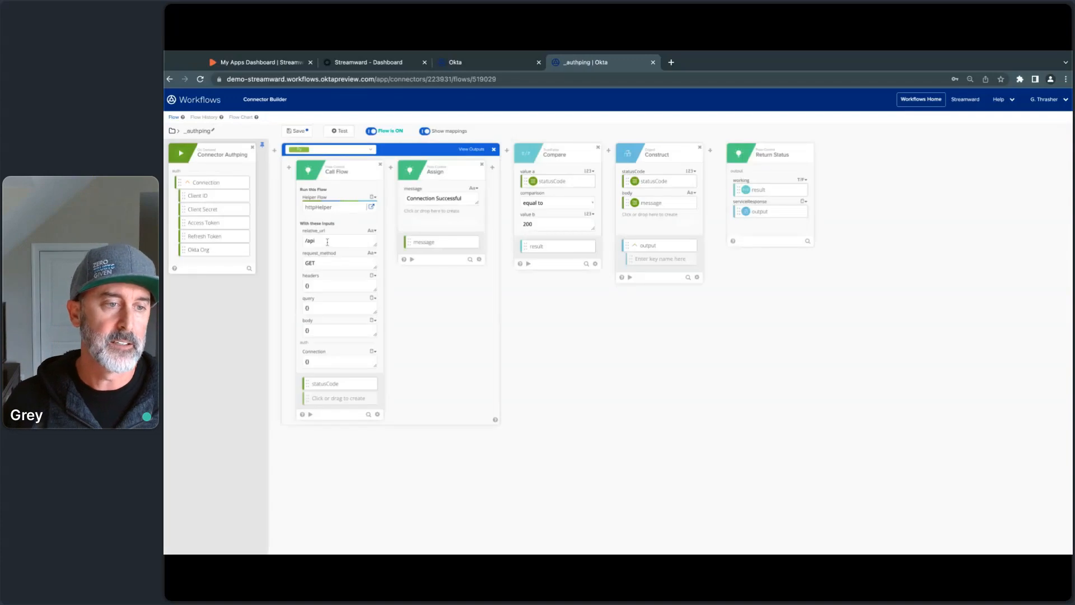
pyautogui.write('requests')
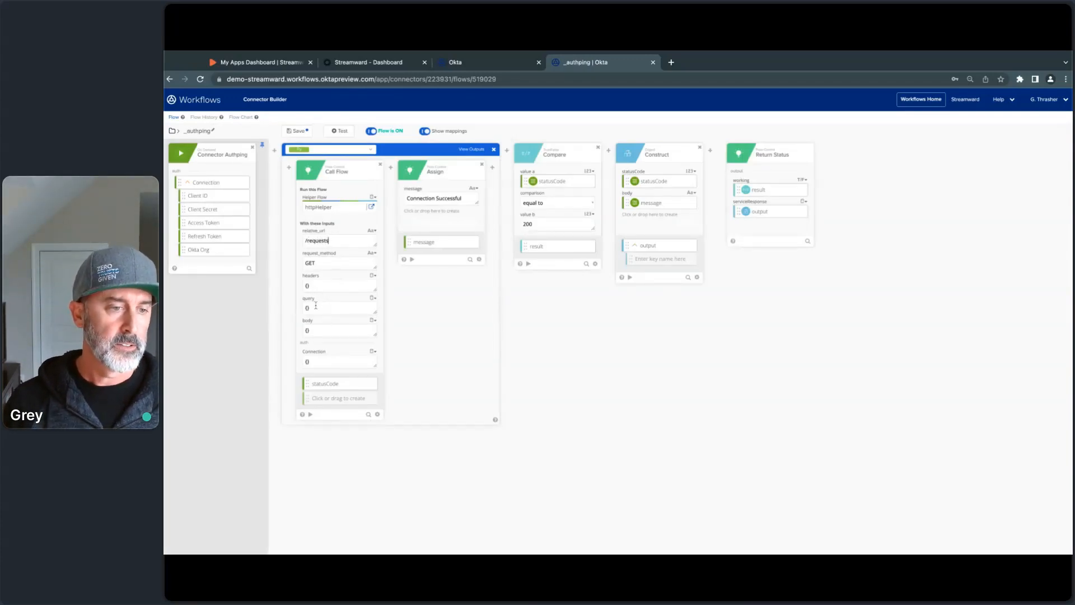
pyautogui.write('{   "limit": 1 }')
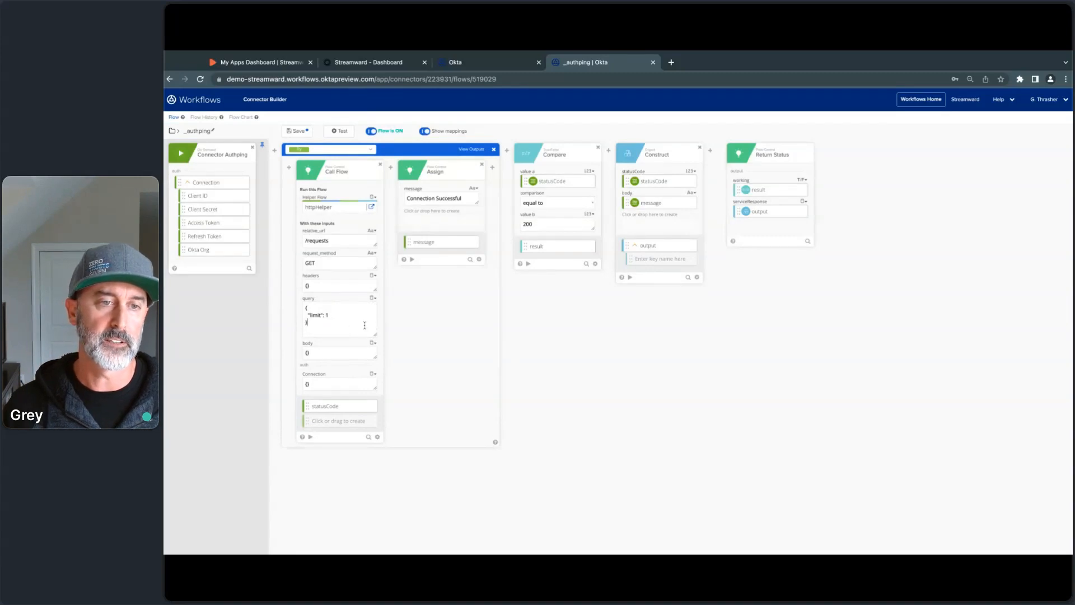
pyautogui.click(296, 131)
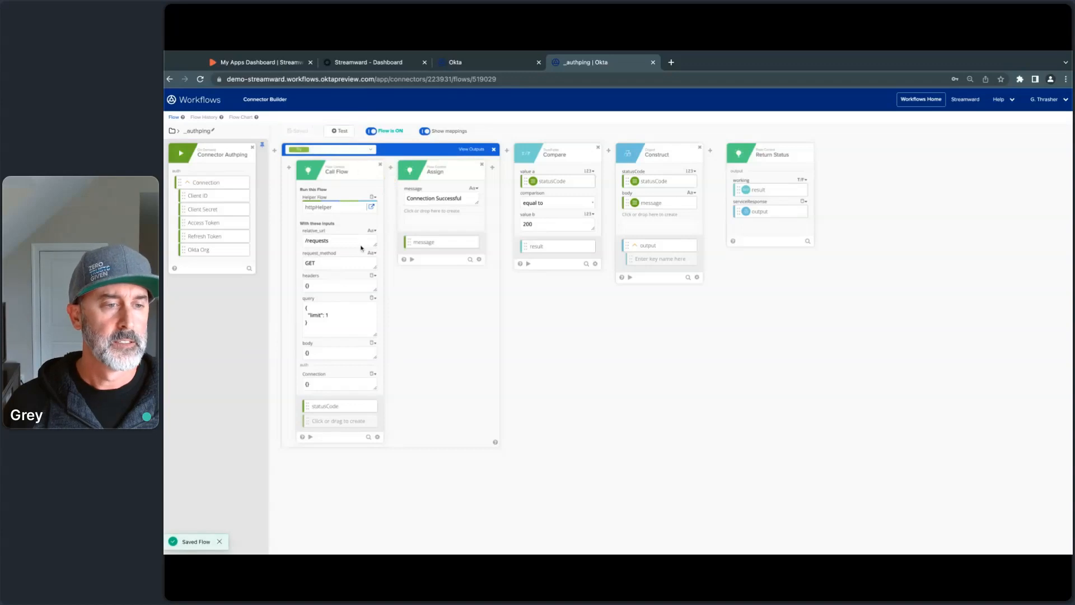
# Examine the statusCode and message output mappings of the _authping flow's error-handling card, including its error branch
pyautogui.click(477, 149)
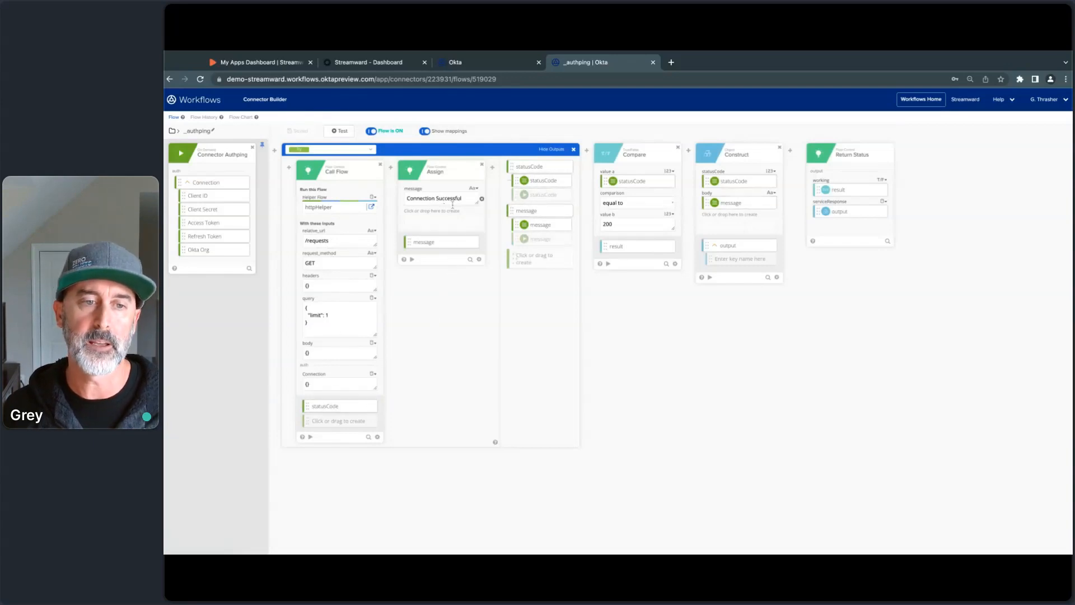
pyautogui.click(372, 151)
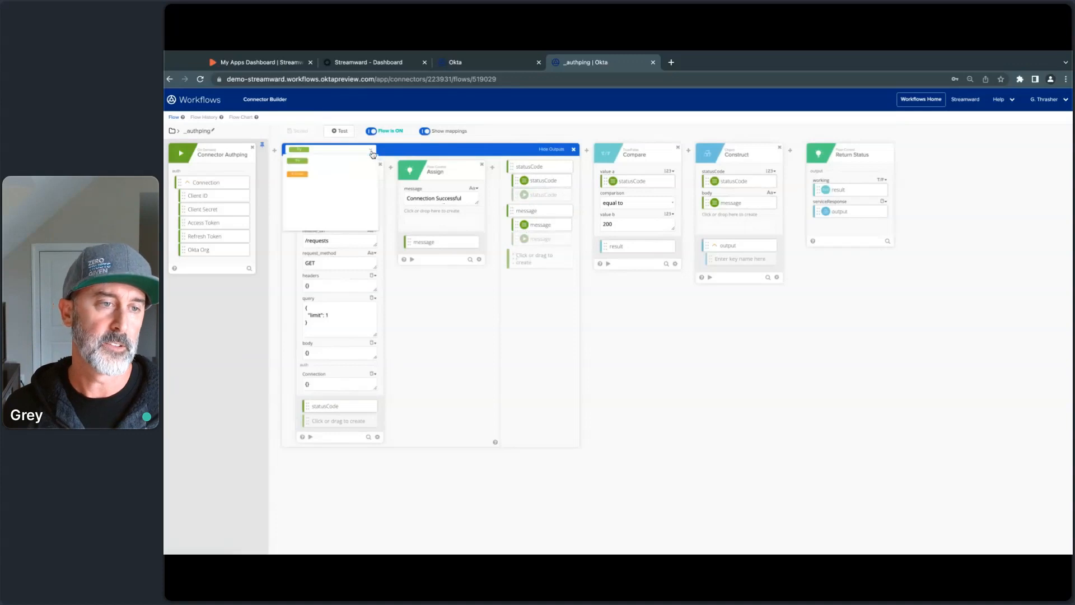
pyautogui.click(333, 174)
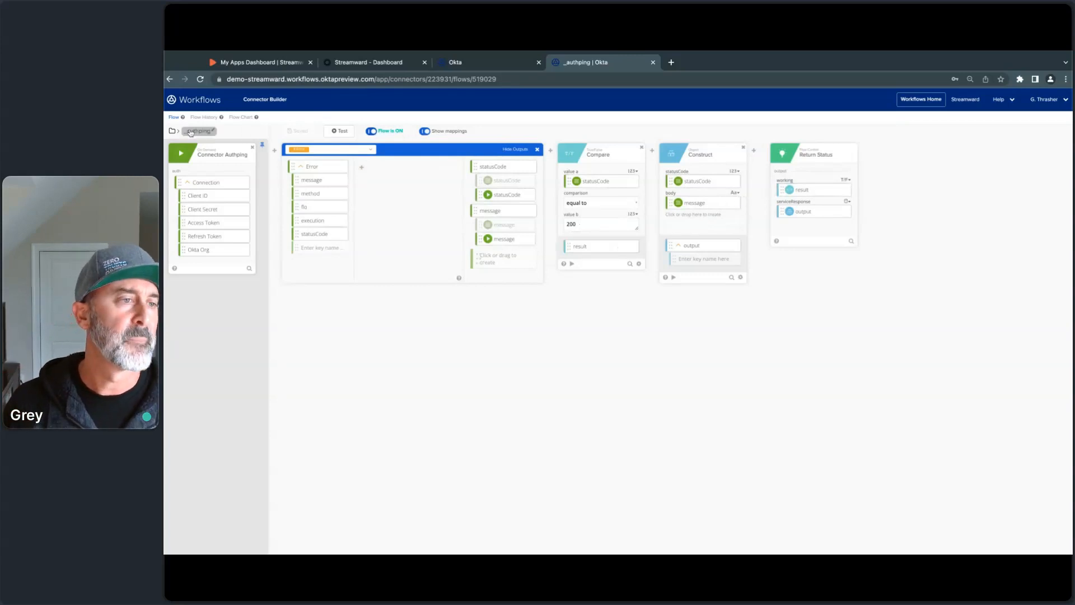
# Start a test of the _authping flow with a new connection and enter the nickname "demo test"
pyautogui.click(340, 131)
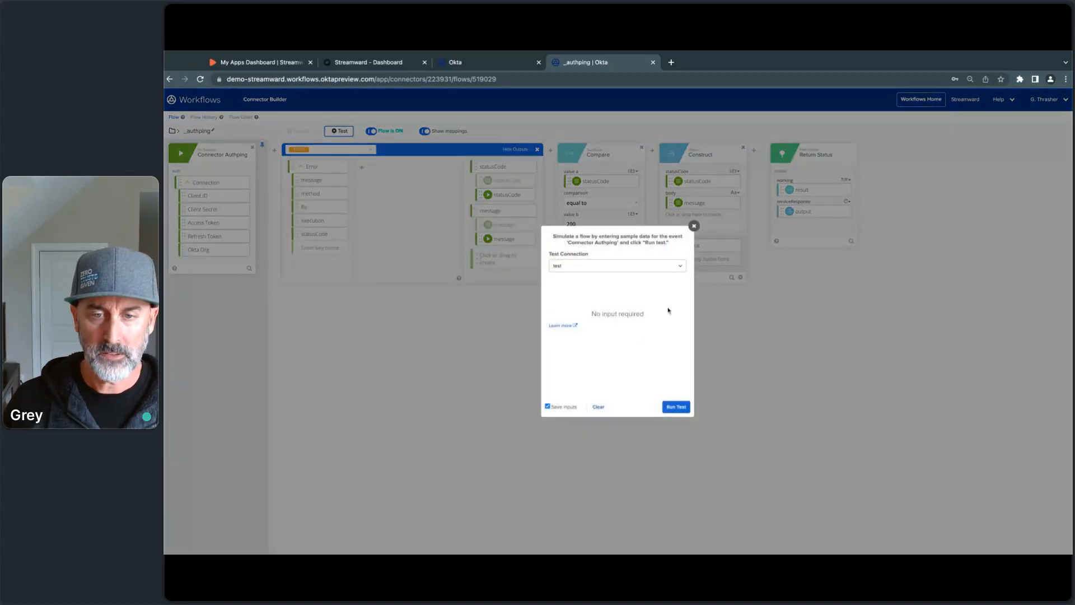
pyautogui.click(680, 267)
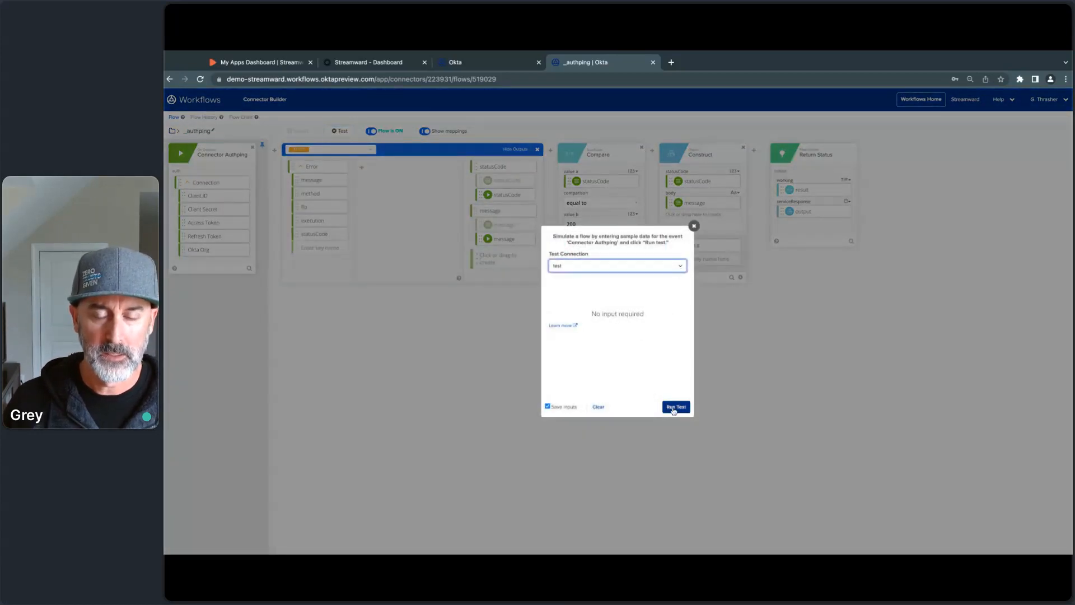
pyautogui.click(682, 264)
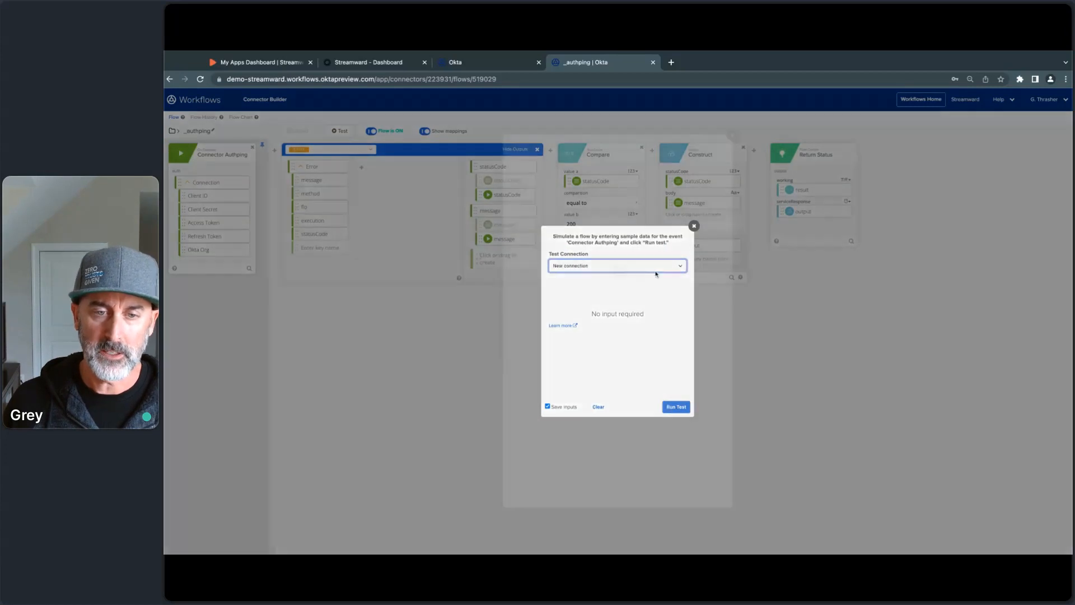
pyautogui.click(655, 273)
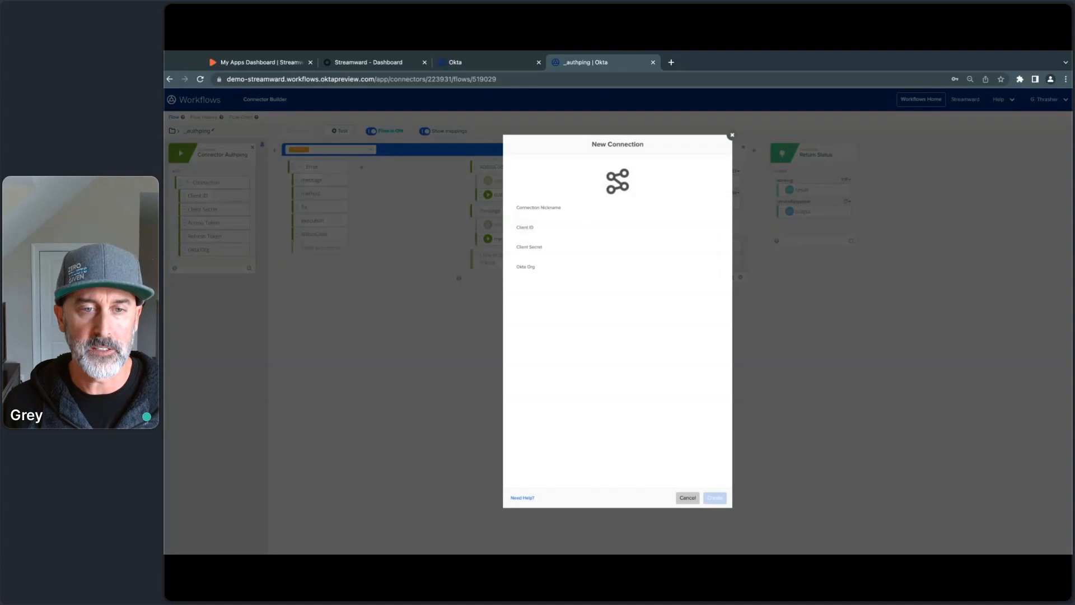
pyautogui.write('demo test')
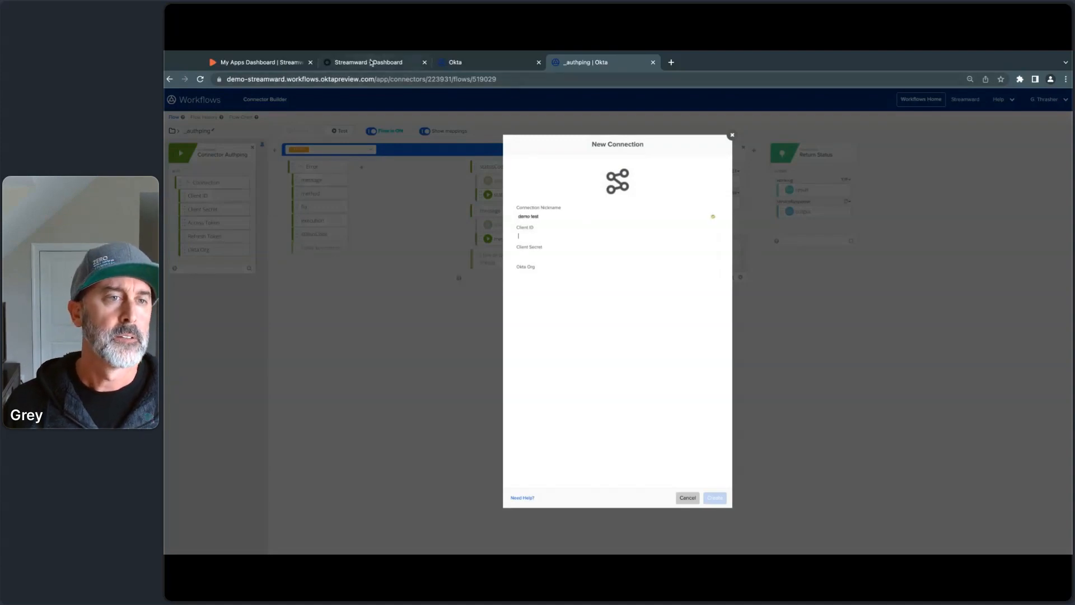
# Switch to the Okta Admin Console and open the My Web App application from the applications list
pyautogui.click(373, 63)
pyautogui.click(203, 304)
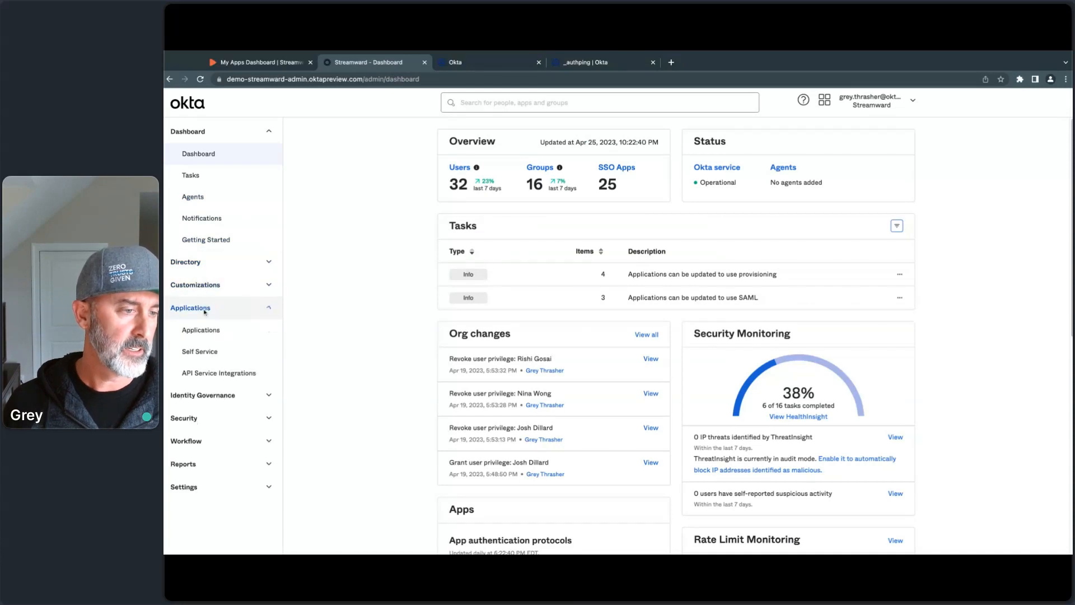
pyautogui.click(212, 329)
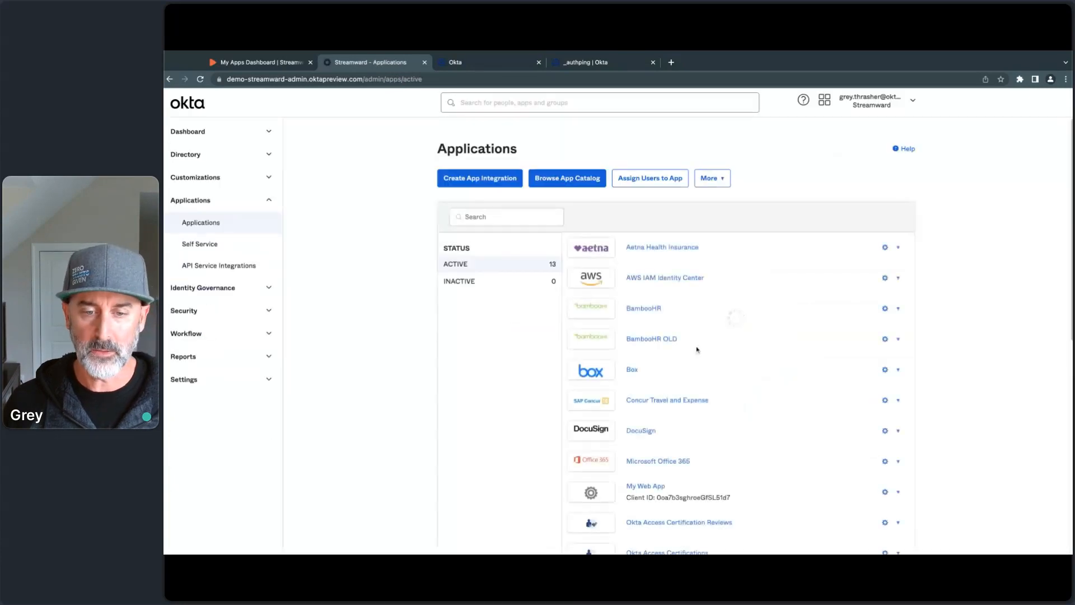
pyautogui.scroll(-8, 699, 353)
pyautogui.scroll(3, 697, 349)
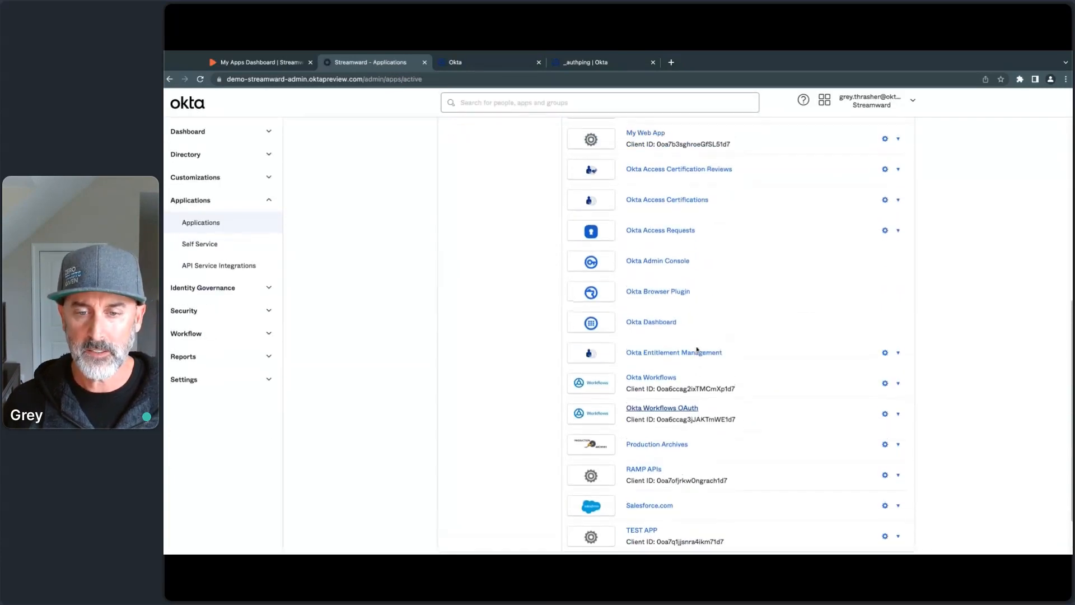
pyautogui.scroll(1, 707, 276)
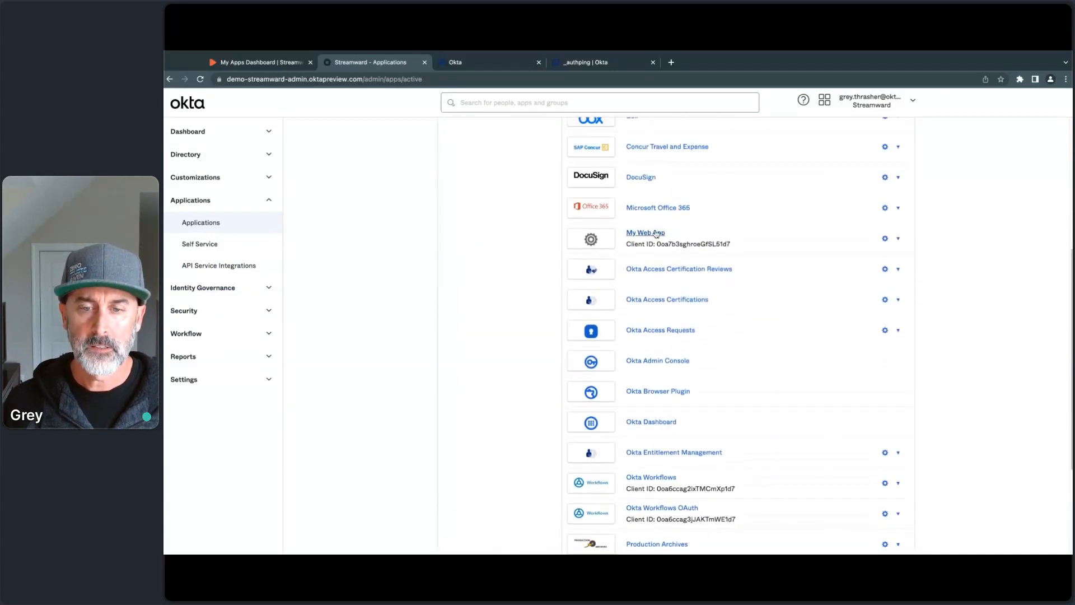
pyautogui.click(657, 233)
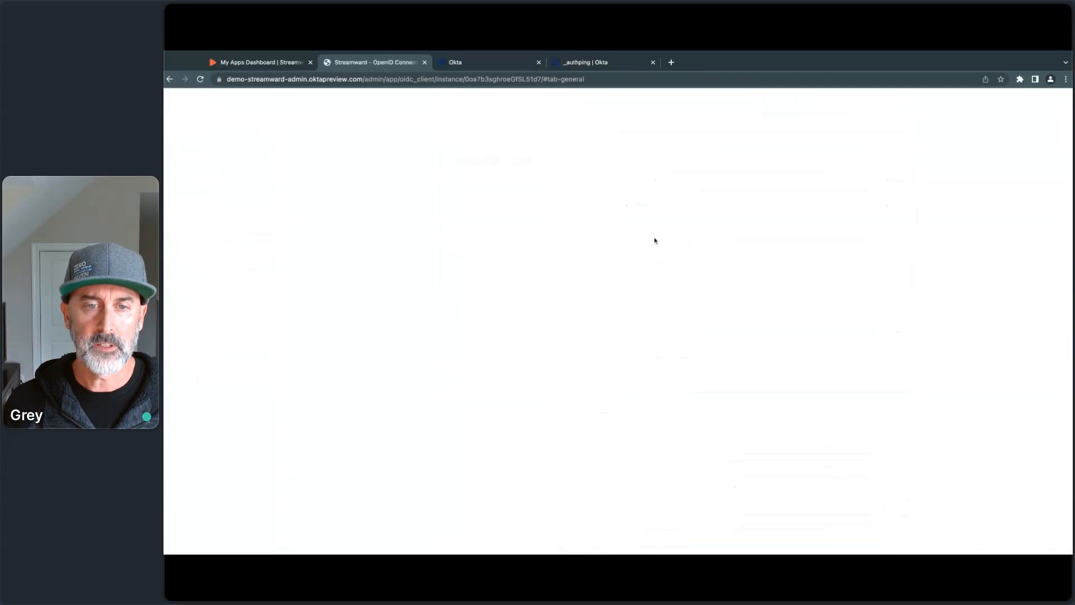
# Review the Okta API scopes granted to My Web App
pyautogui.click(621, 208)
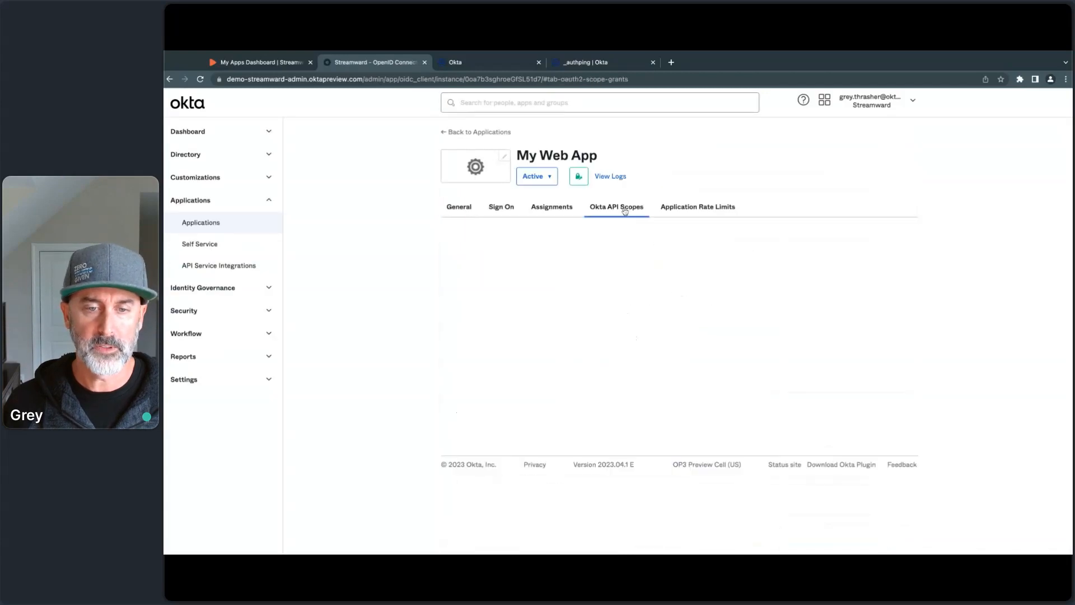
pyautogui.click(477, 273)
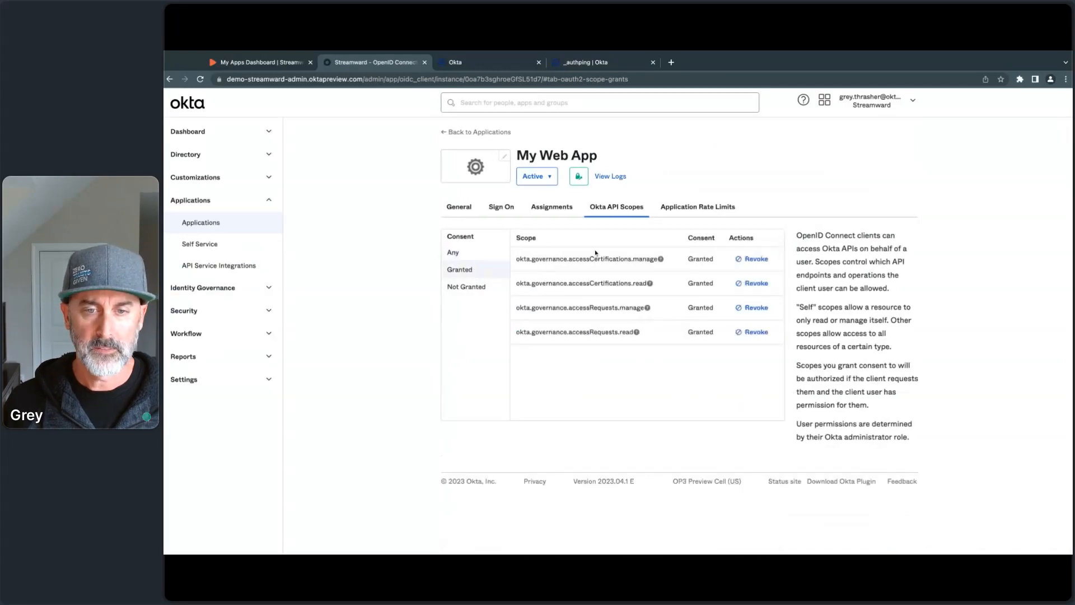
pyautogui.click(501, 208)
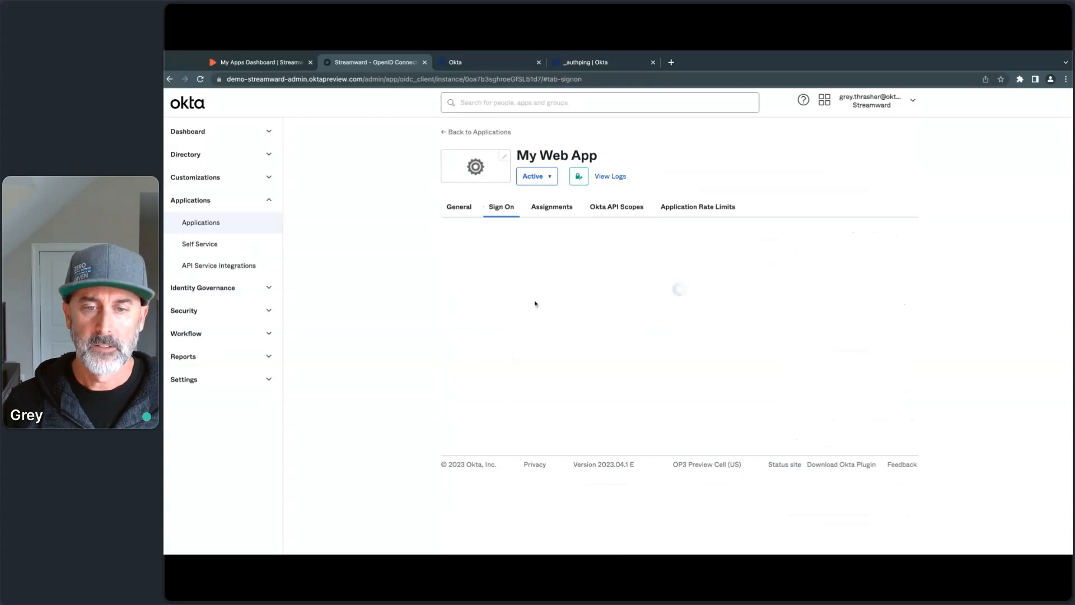
# Copy My Web App's client ID into the Client ID of the new connection in the _authping flow
pyautogui.click(459, 211)
pyautogui.click(748, 285)
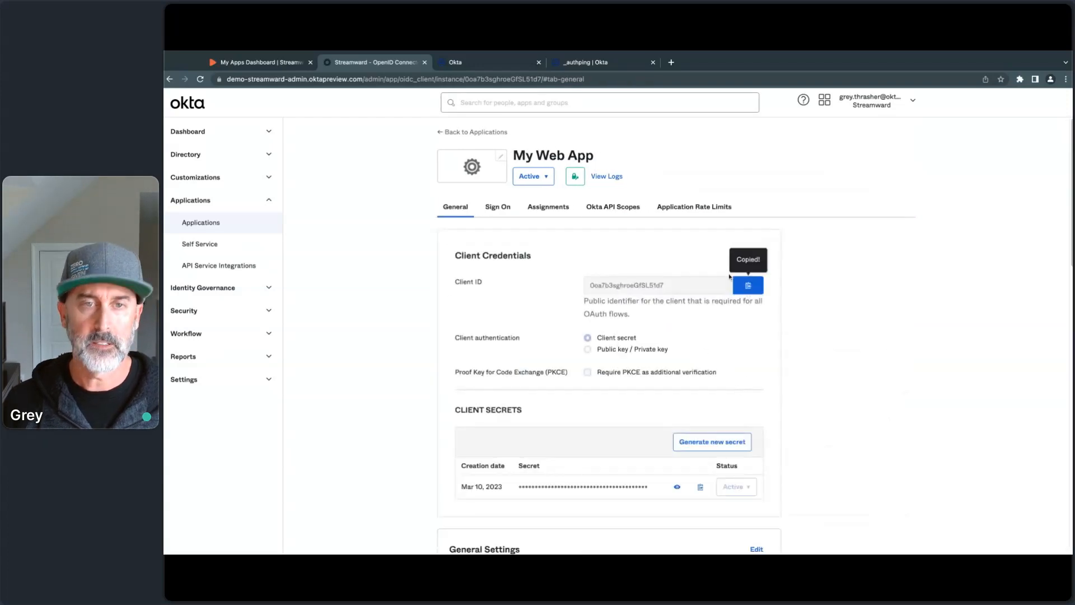
pyautogui.click(581, 63)
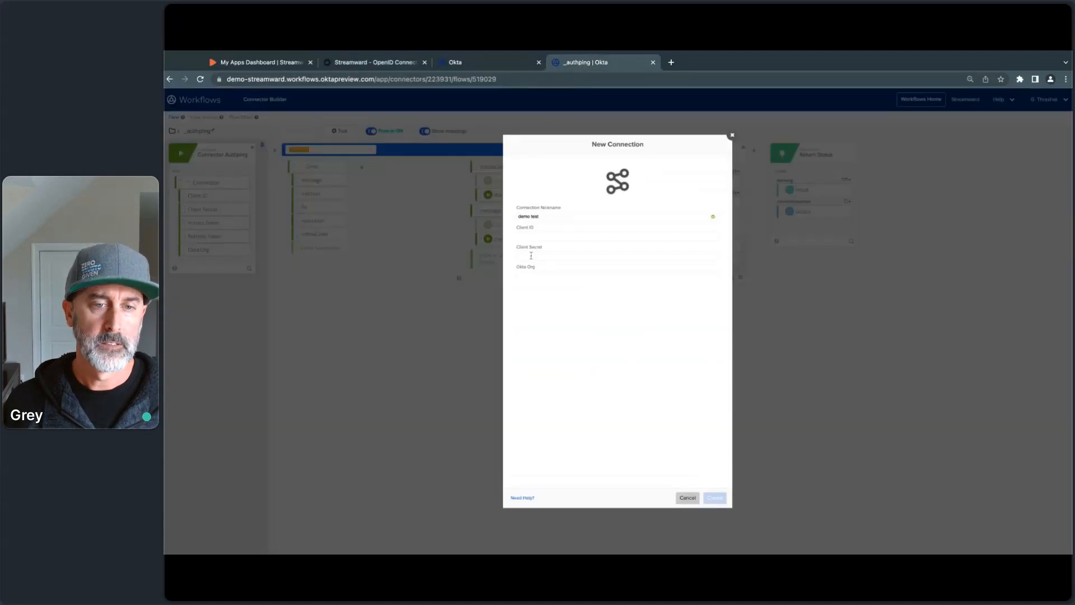
pyautogui.press('super+v')
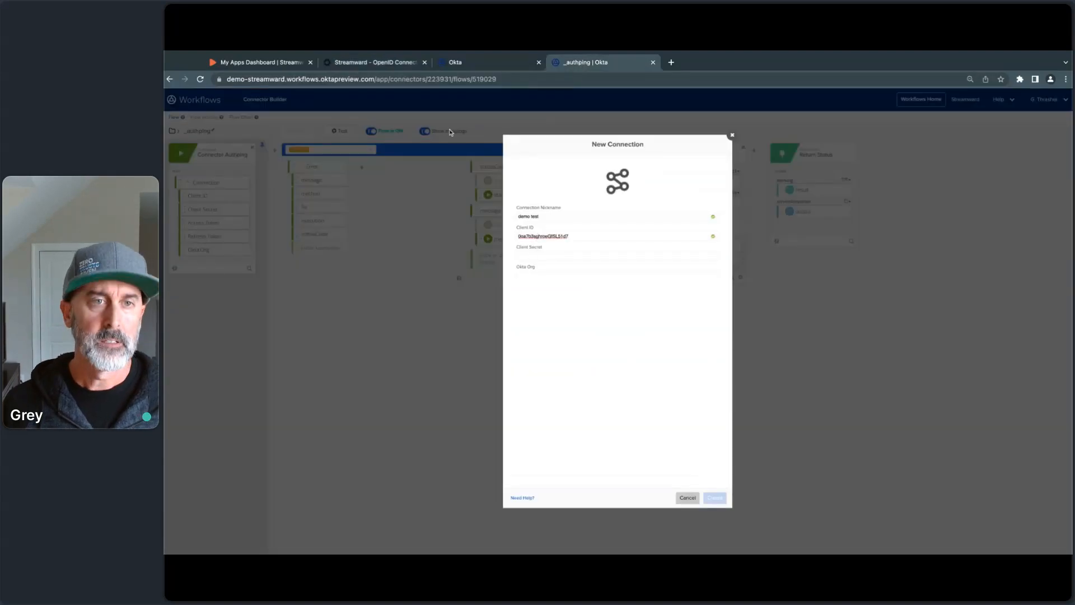
# Copy My Web App's client secret from the Okta Admin Console into the new connection's Client Secret
pyautogui.click(377, 63)
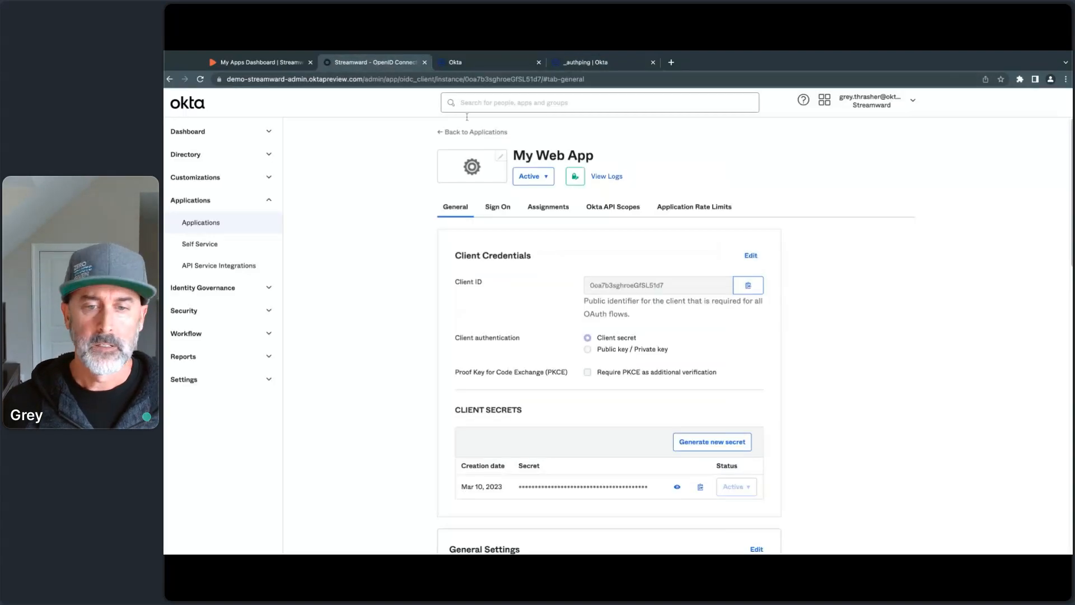
pyautogui.click(700, 486)
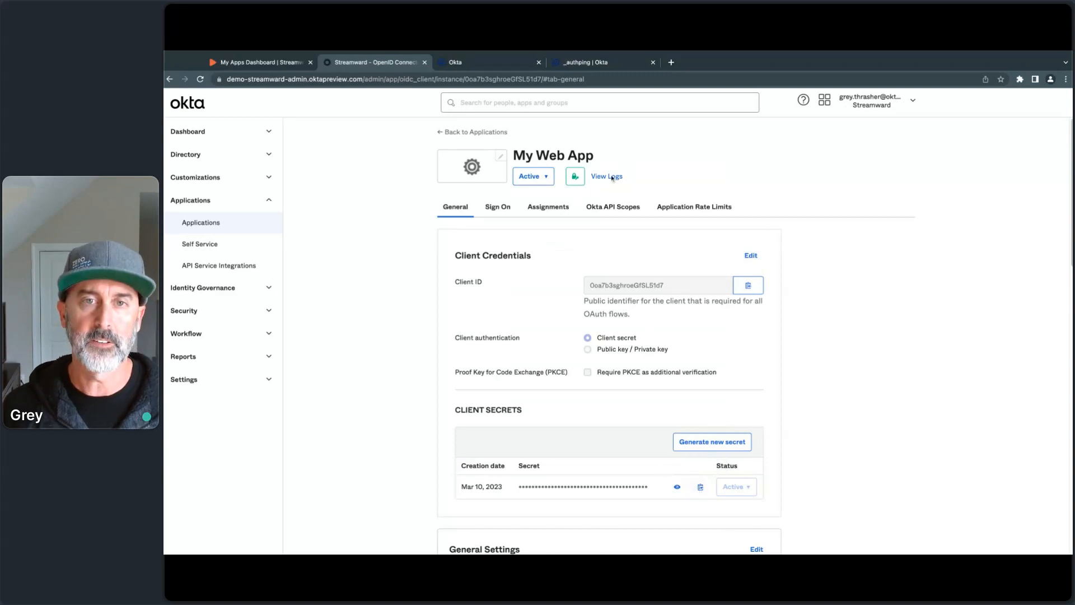
pyautogui.click(595, 66)
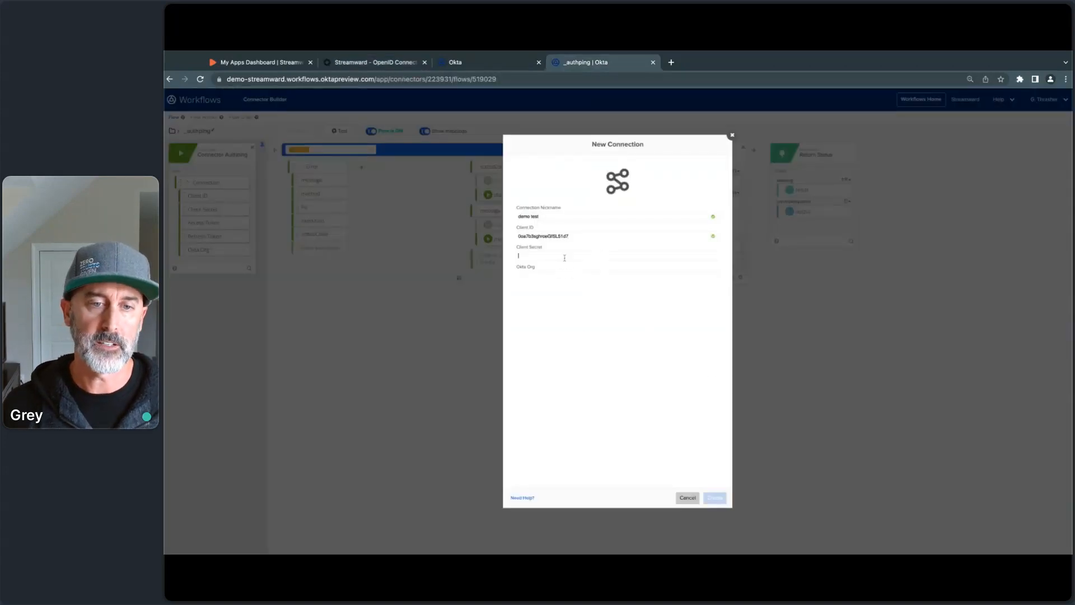
pyautogui.click(564, 257)
pyautogui.hotkey('ctrl', 'v')
# Set the Okta Org to demo-streamward.oktapreview.com and create the new connection
pyautogui.click(542, 274)
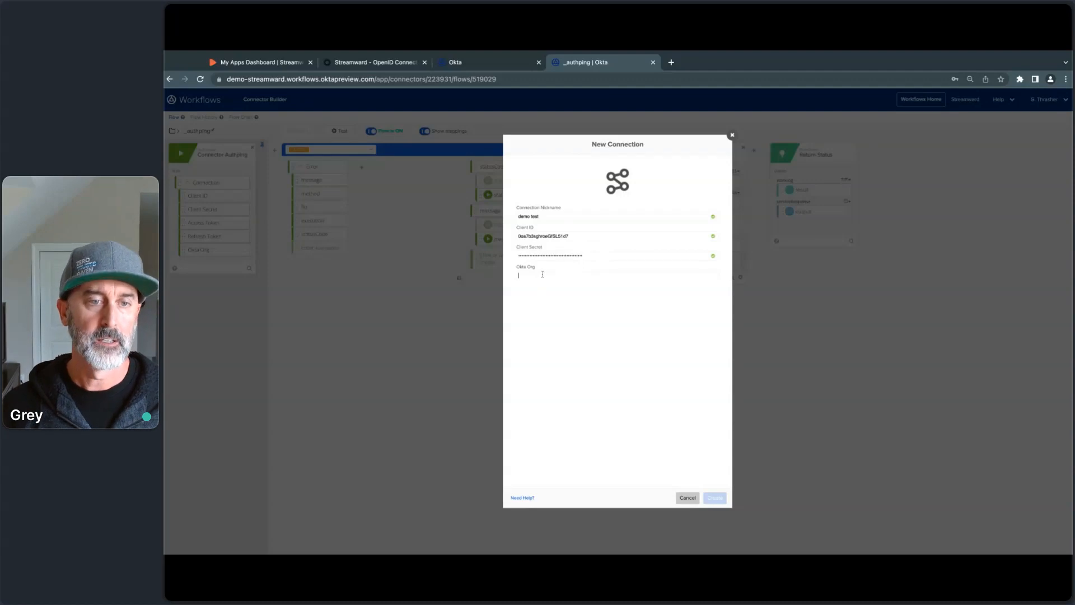
pyautogui.write('demo-st')
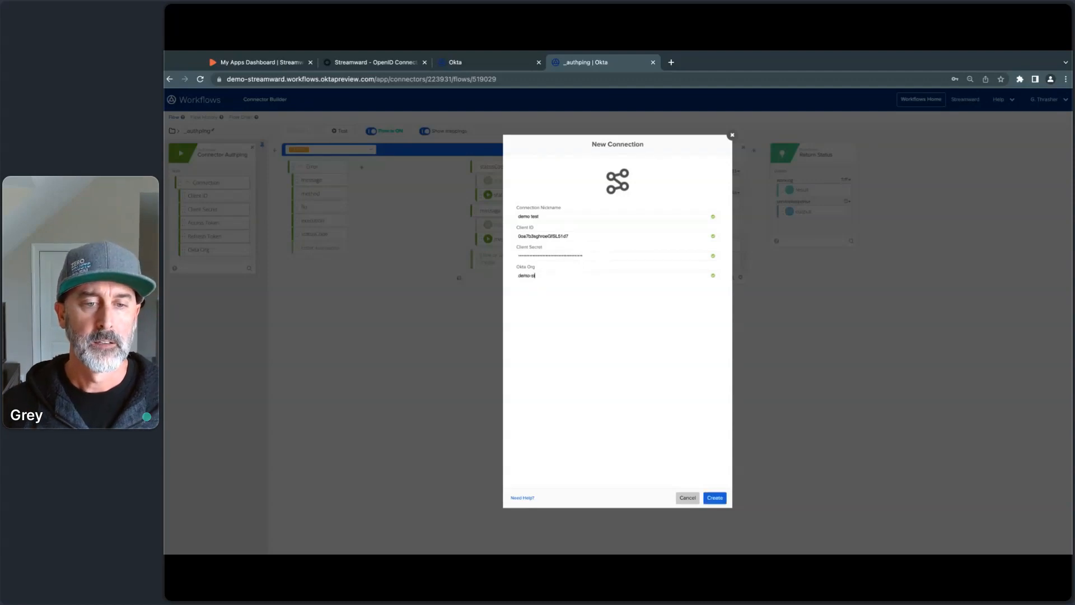
pyautogui.write('reamward.oktapre')
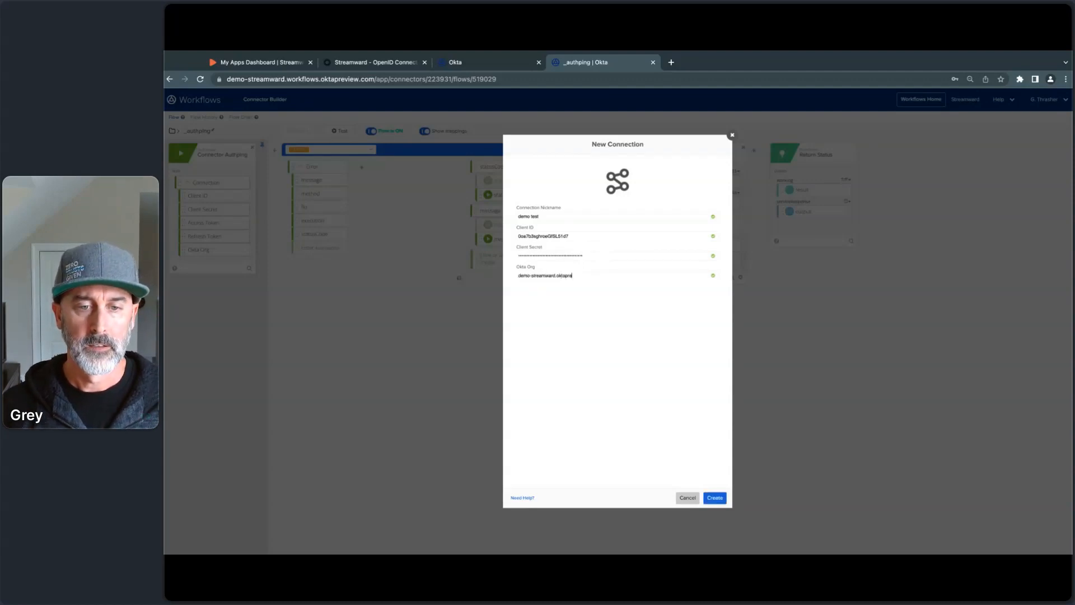
pyautogui.write('view.com')
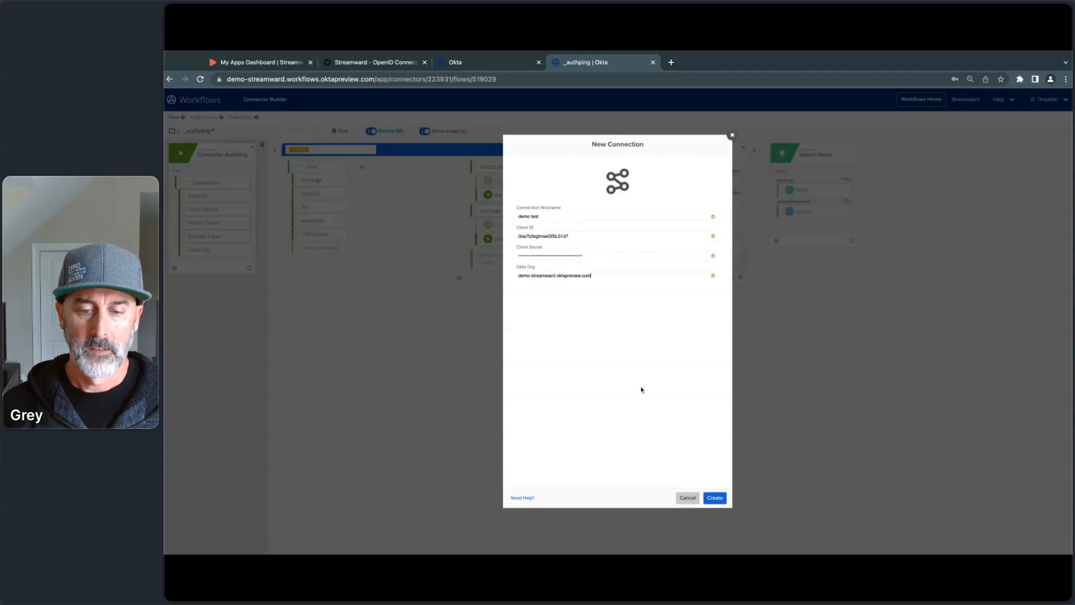
pyautogui.click(714, 500)
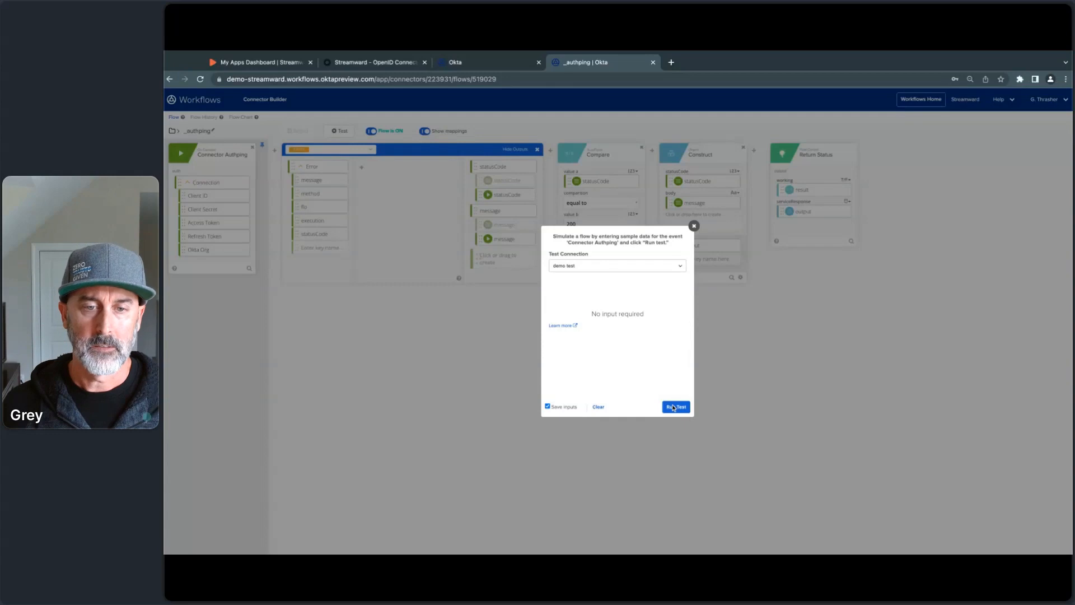
# Run the _authping test with the demo test connection and inspect the details of the Error output
pyautogui.click(675, 407)
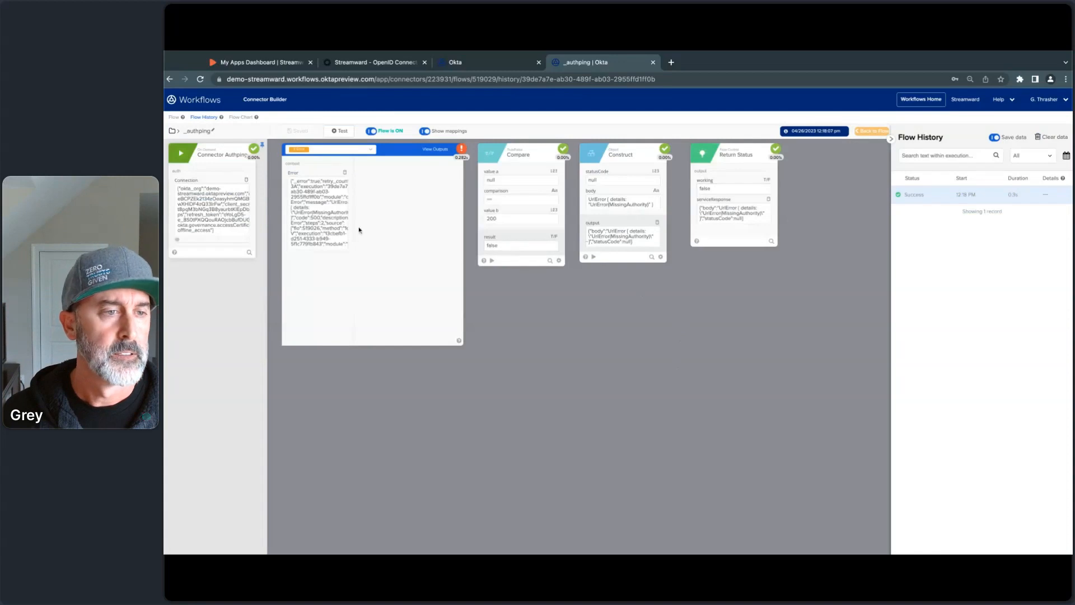
pyautogui.click(342, 185)
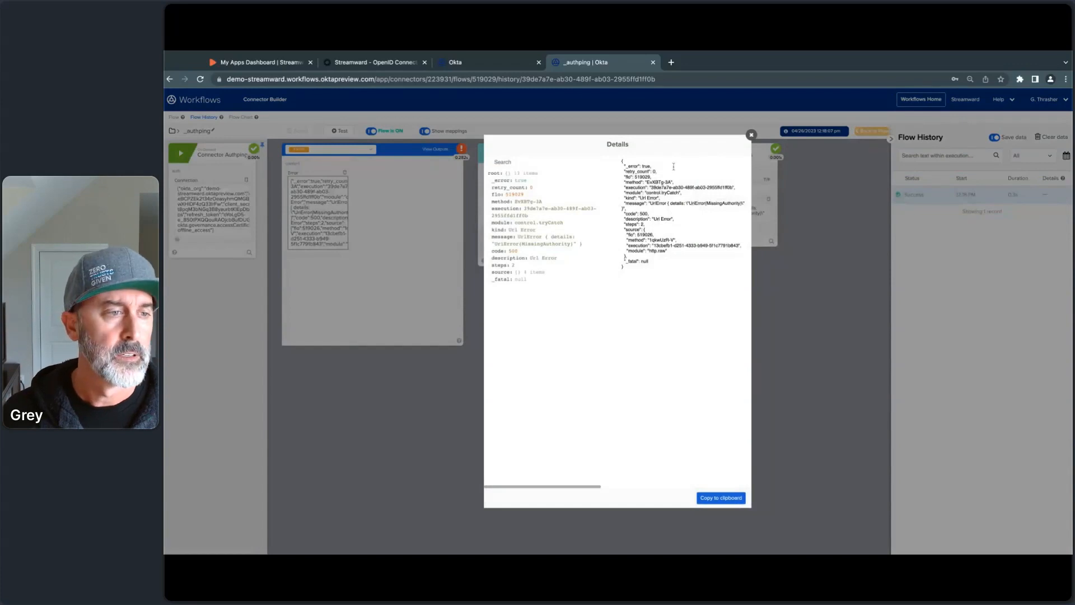
pyautogui.click(752, 135)
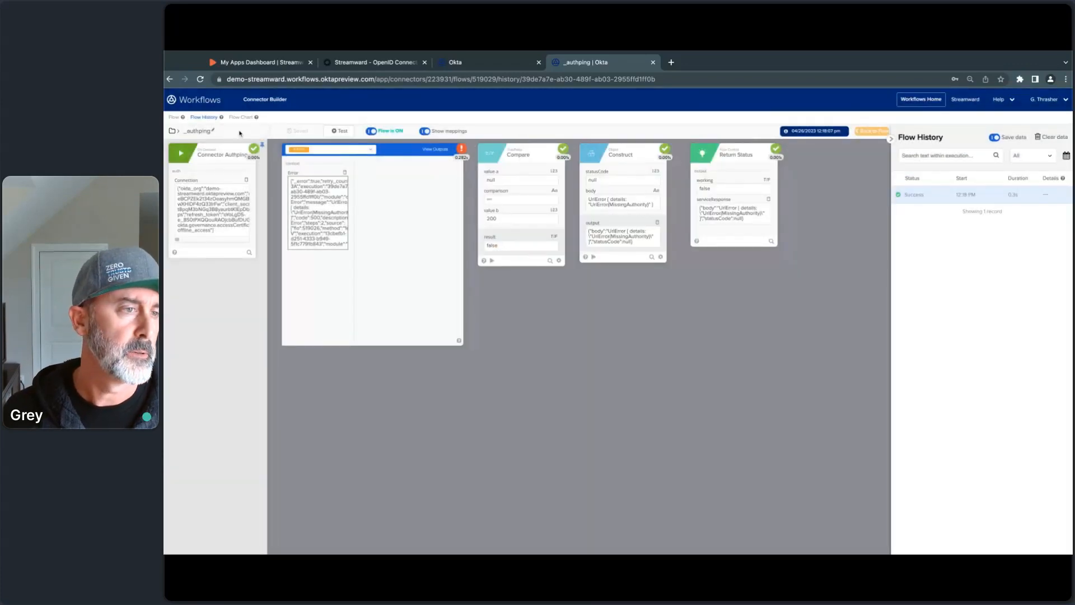
# Return to the _authping flow design and check the Try branch of its error-handling card
pyautogui.click(174, 117)
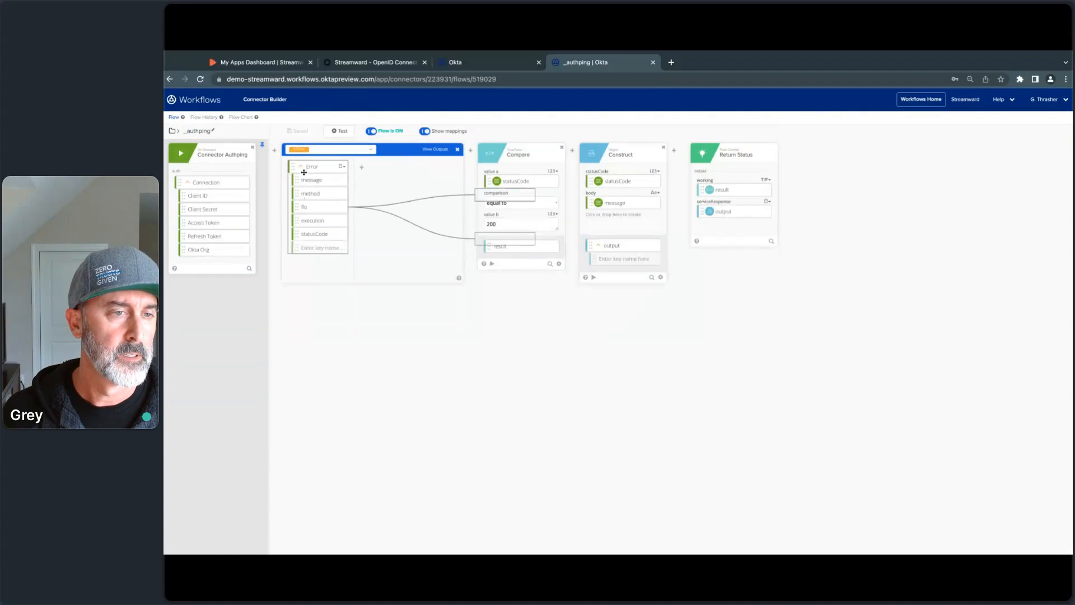
pyautogui.click(370, 149)
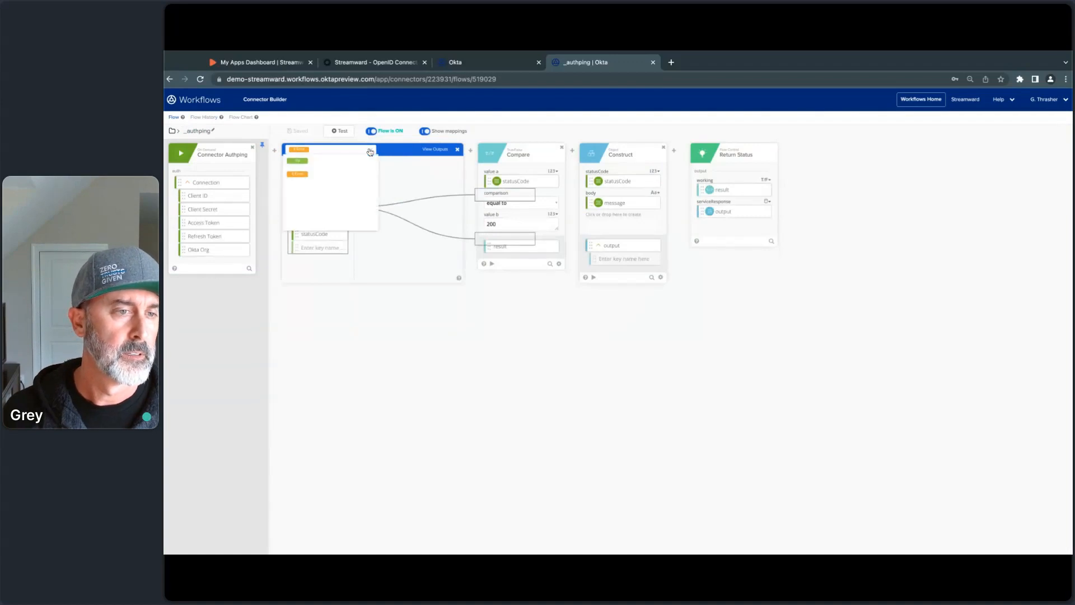
pyautogui.click(322, 159)
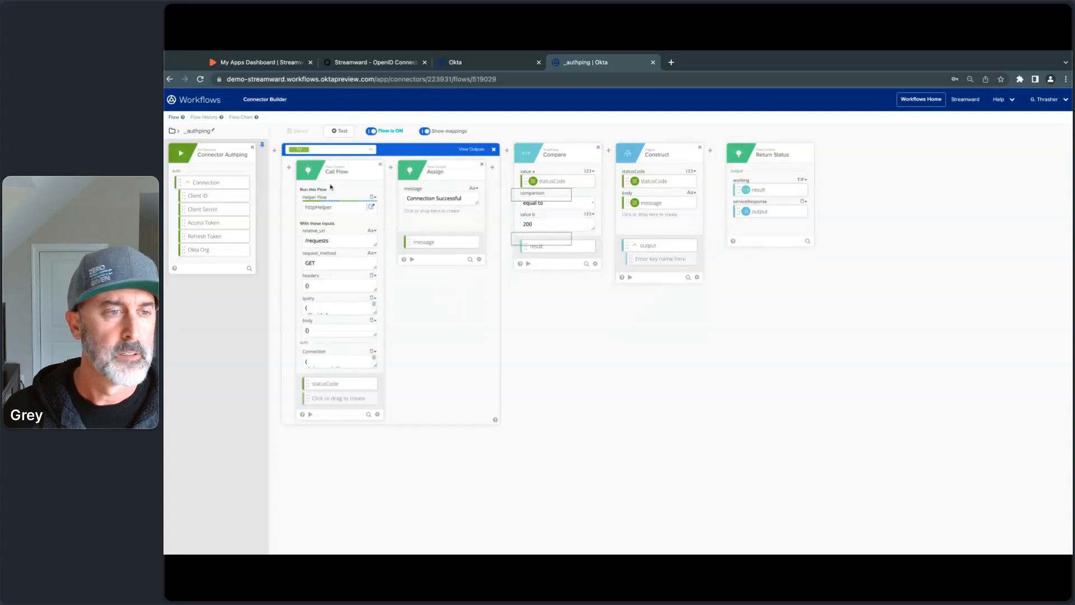
# Leave the Demo App flow and open the _authping flow of the Foo connector
pyautogui.click(172, 131)
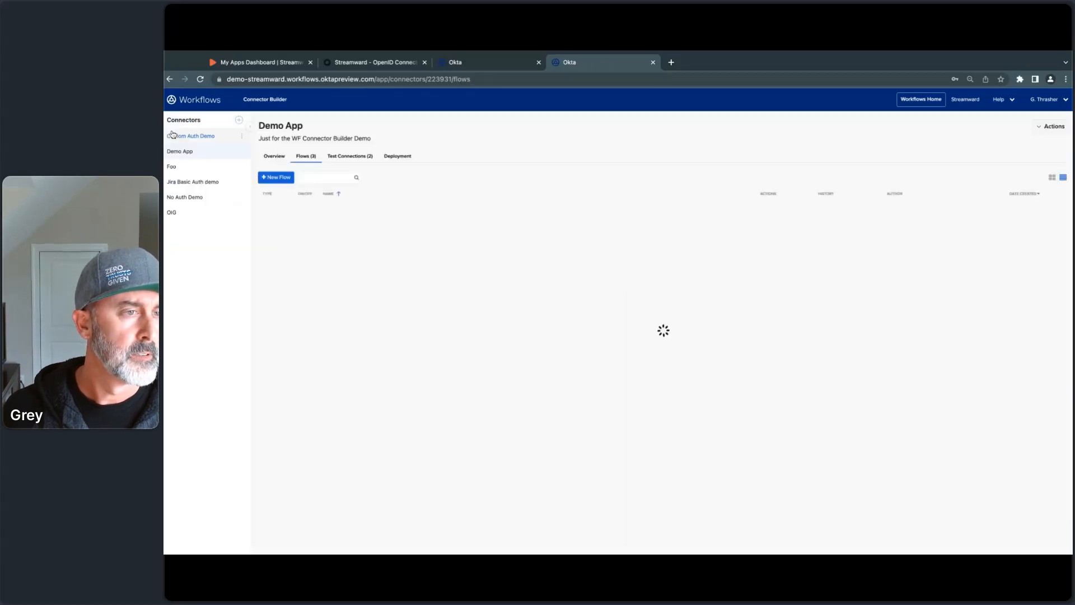
pyautogui.click(187, 171)
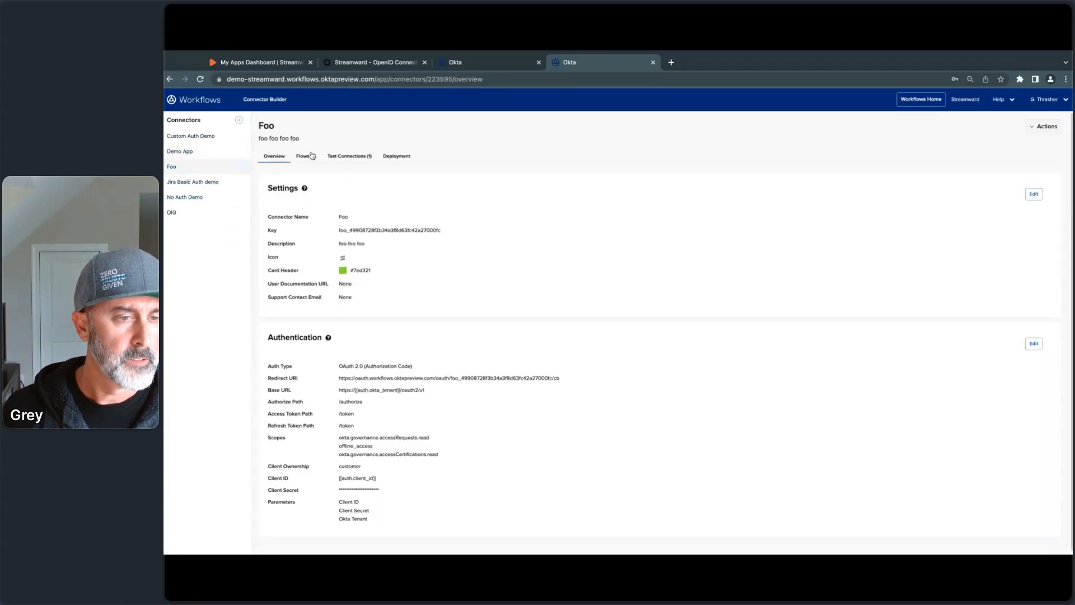
pyautogui.click(309, 155)
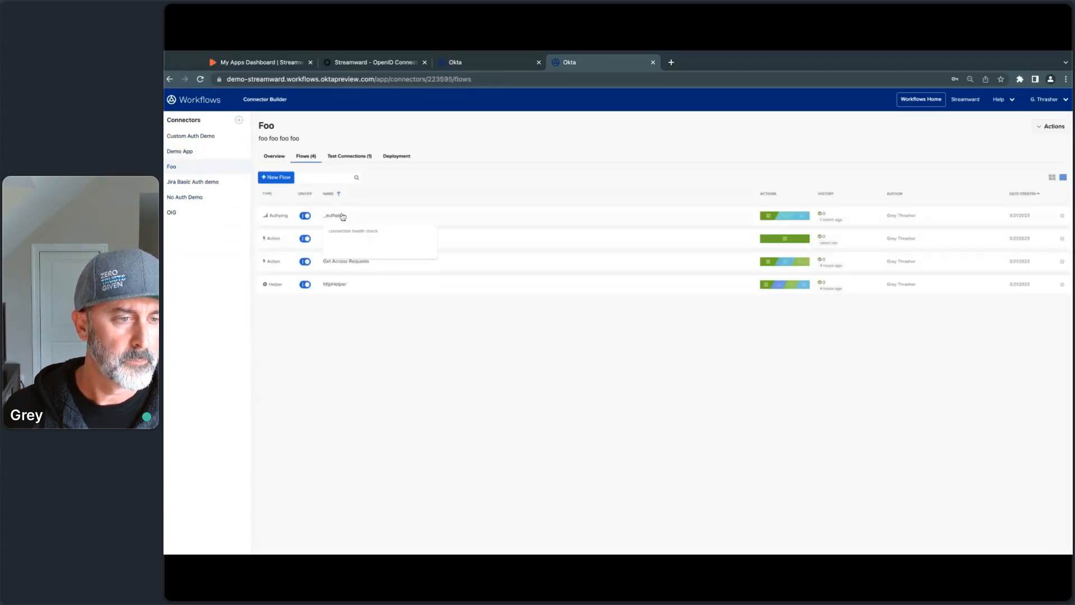
pyautogui.click(335, 215)
# Test Foo's _authping flow with the testme connection, review the card results, and return to the flow design
pyautogui.click(340, 130)
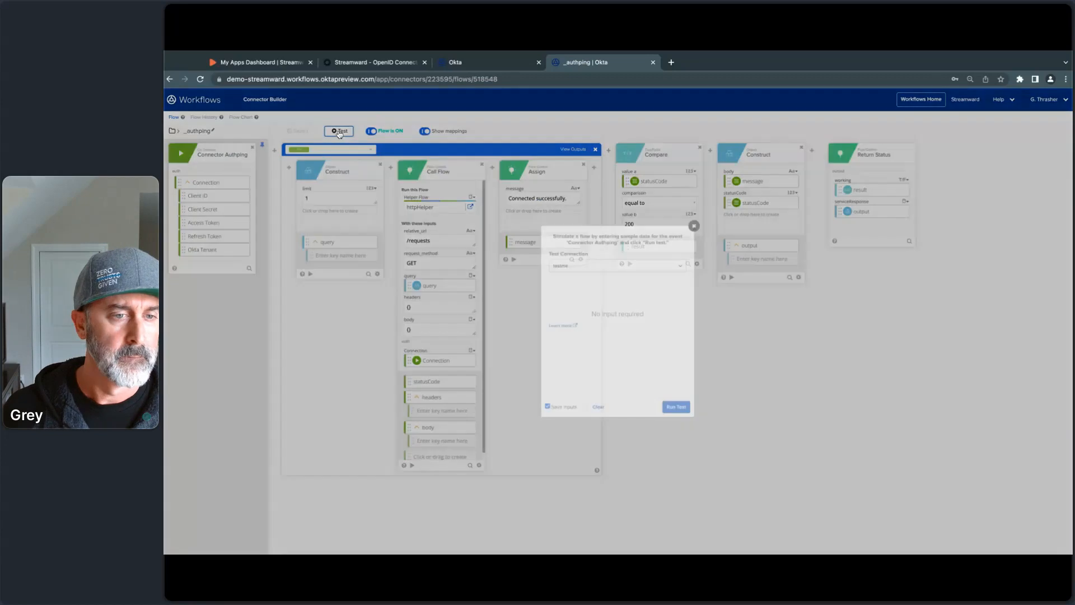
pyautogui.click(680, 269)
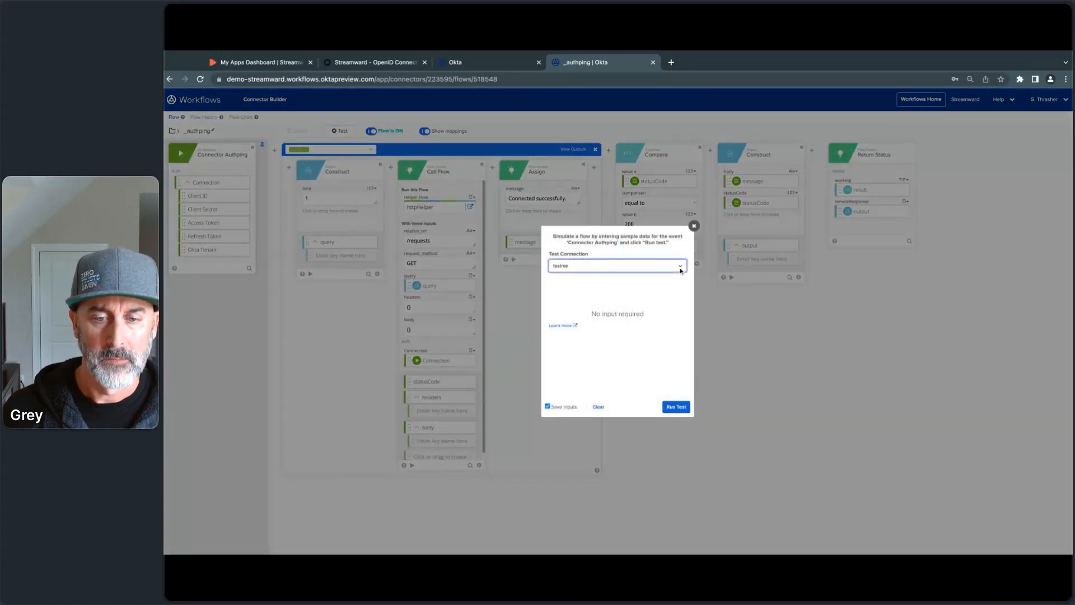
pyautogui.click(675, 407)
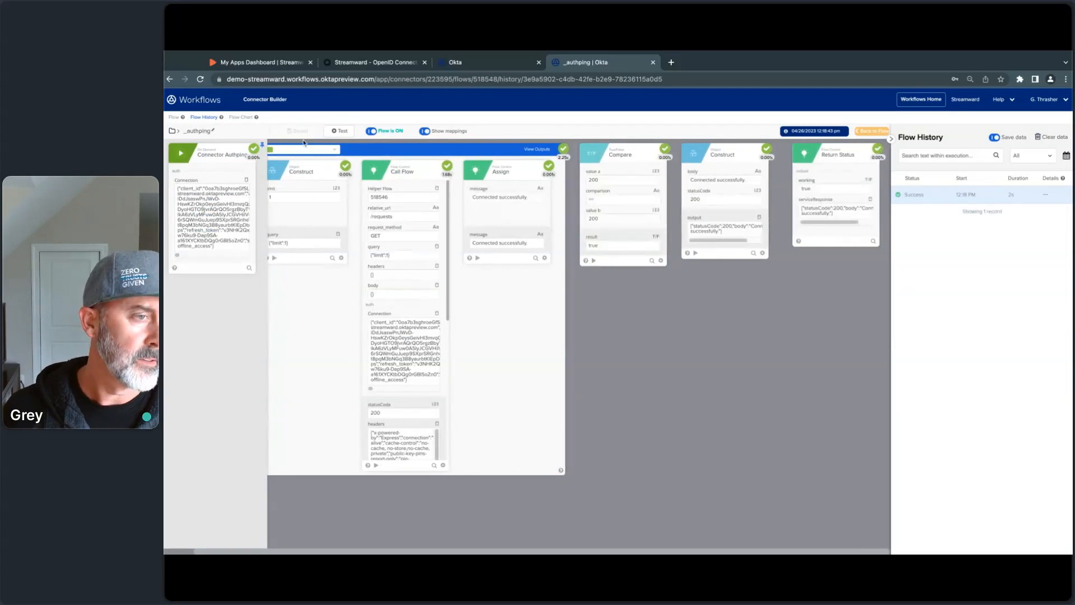
pyautogui.hscroll(-1, 480, 412)
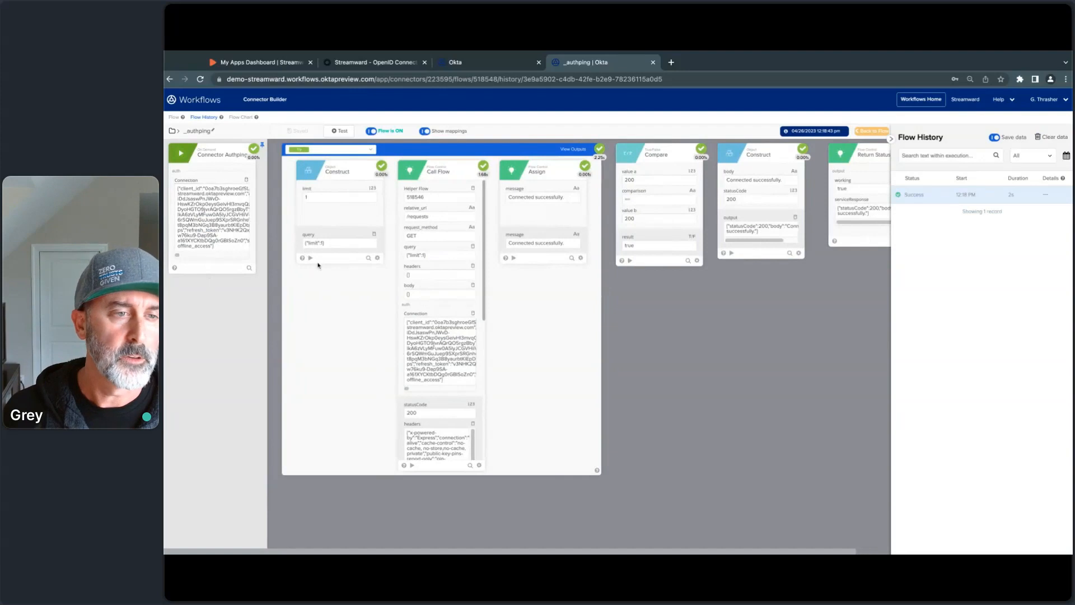
pyautogui.click(180, 120)
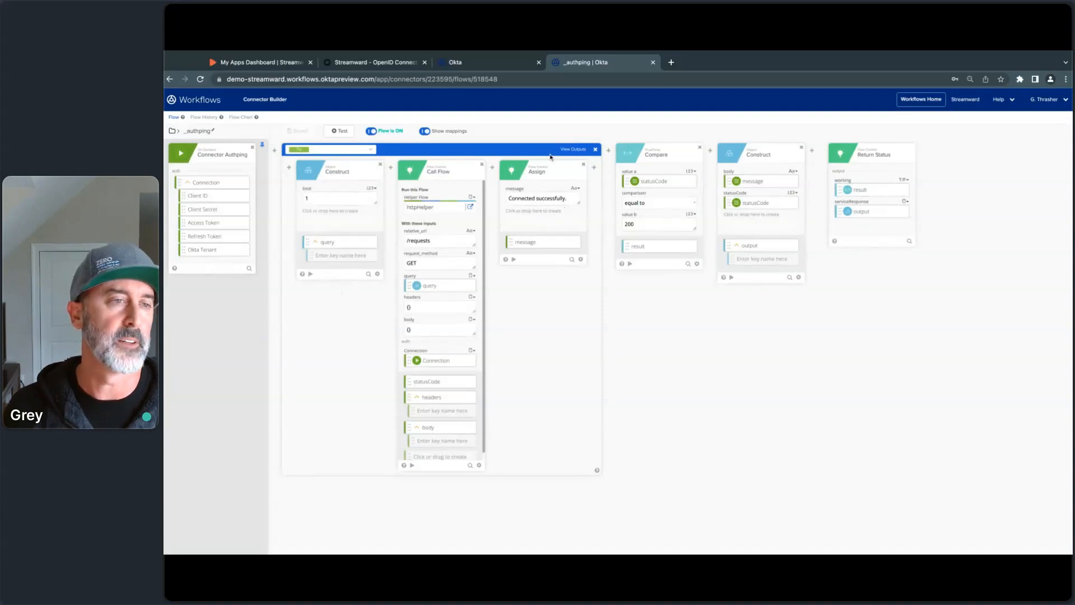
# View the httpHelper flow of the Foo connector and return to its flows list
pyautogui.click(172, 131)
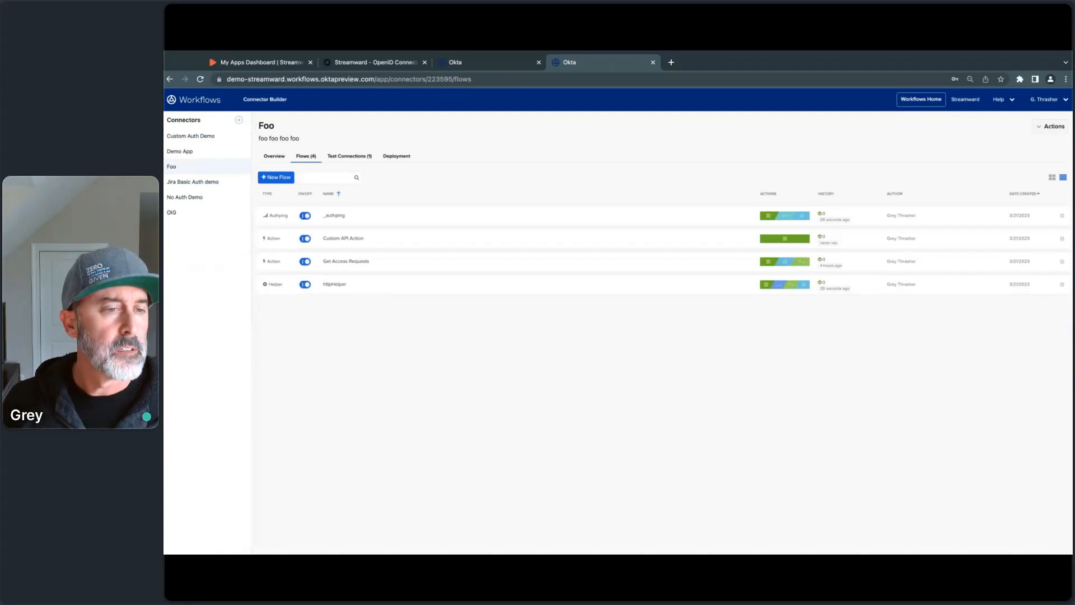
pyautogui.click(336, 284)
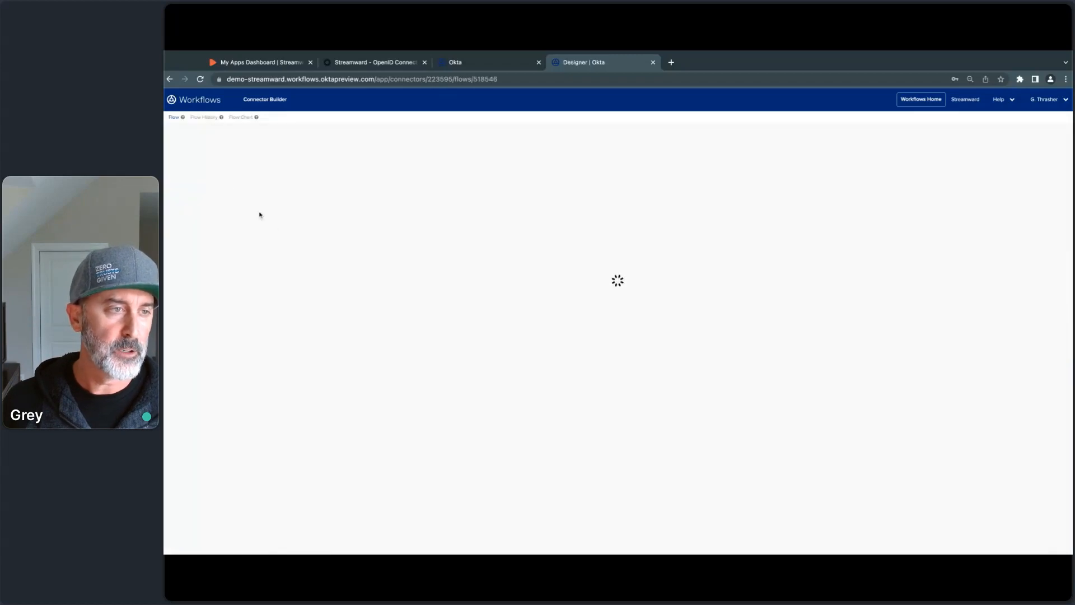
pyautogui.click(171, 131)
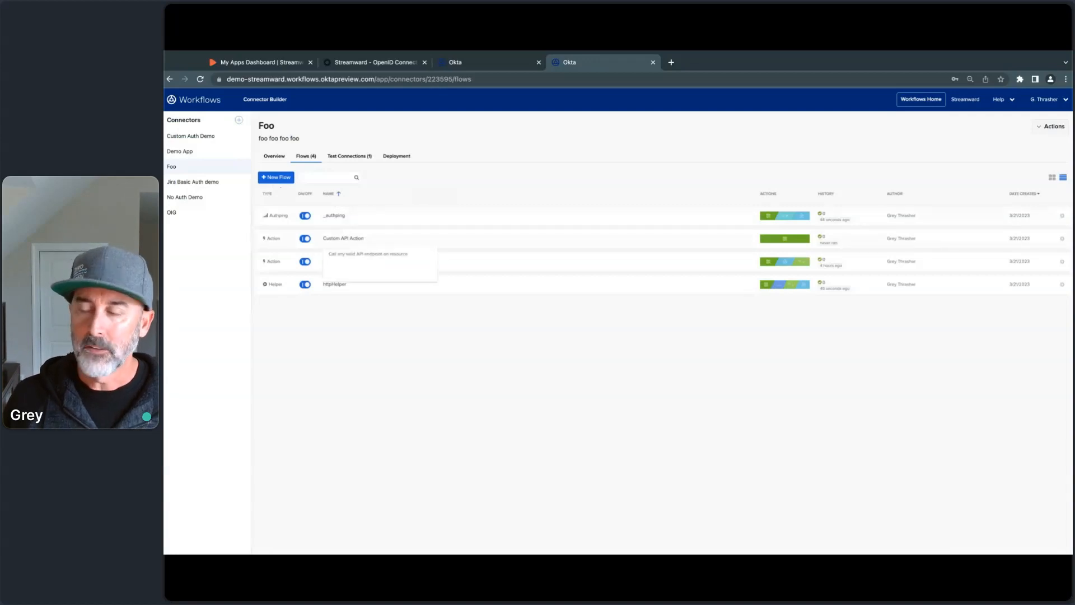
# Open Foo's Custom API Action flow and examine the dropdown values of its Request Method option, leaving them unsaved
pyautogui.click(343, 239)
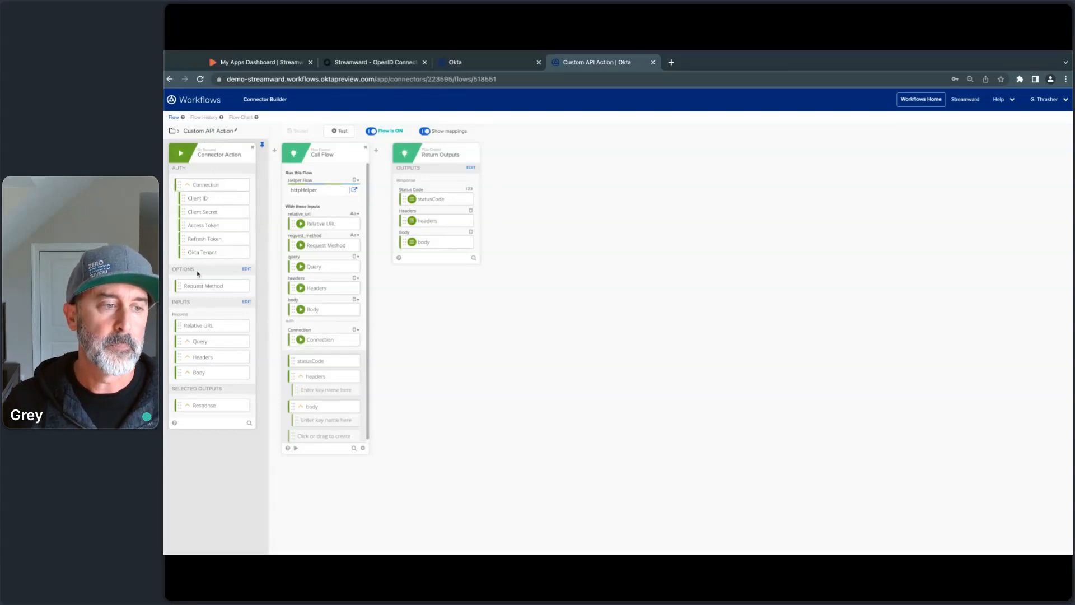
pyautogui.click(246, 269)
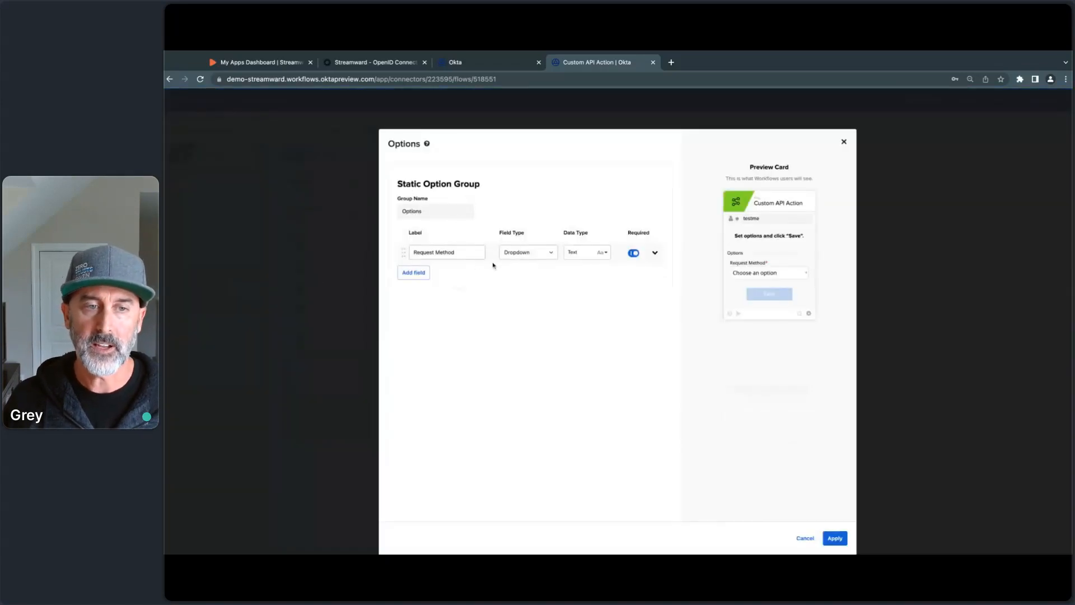
pyautogui.click(654, 253)
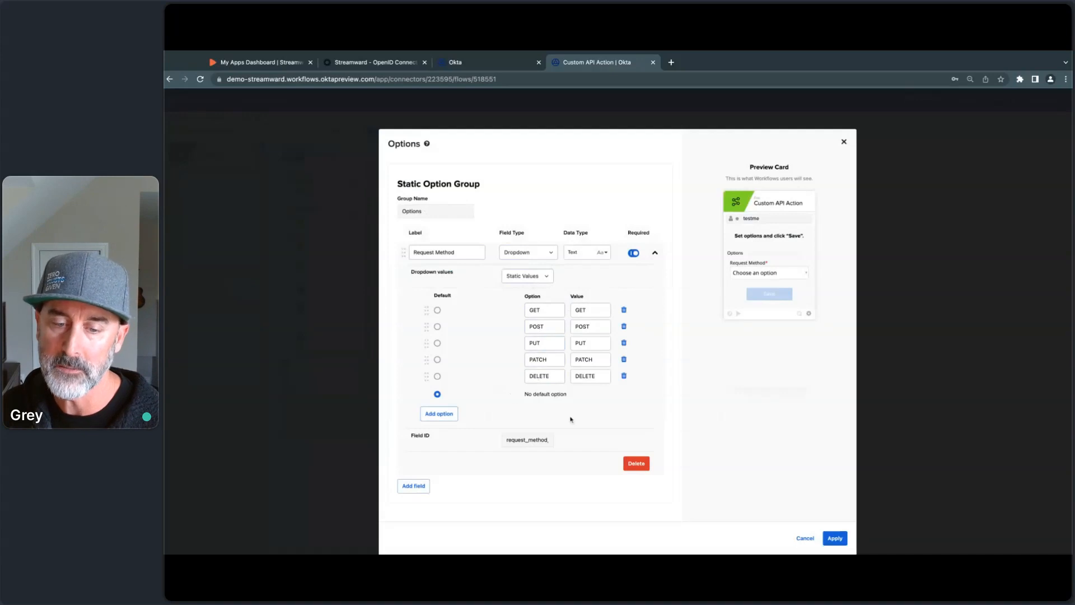
pyautogui.click(805, 539)
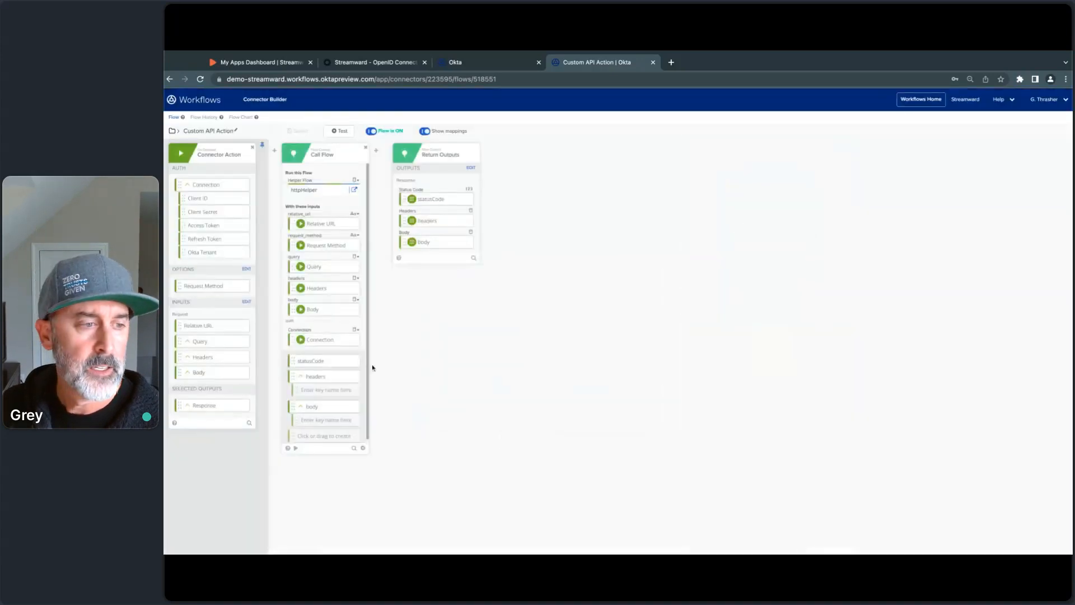
# Examine the Custom API Action's input fields, preview its card with Request Method GET, and close the inputs without applying changes
pyautogui.click(244, 302)
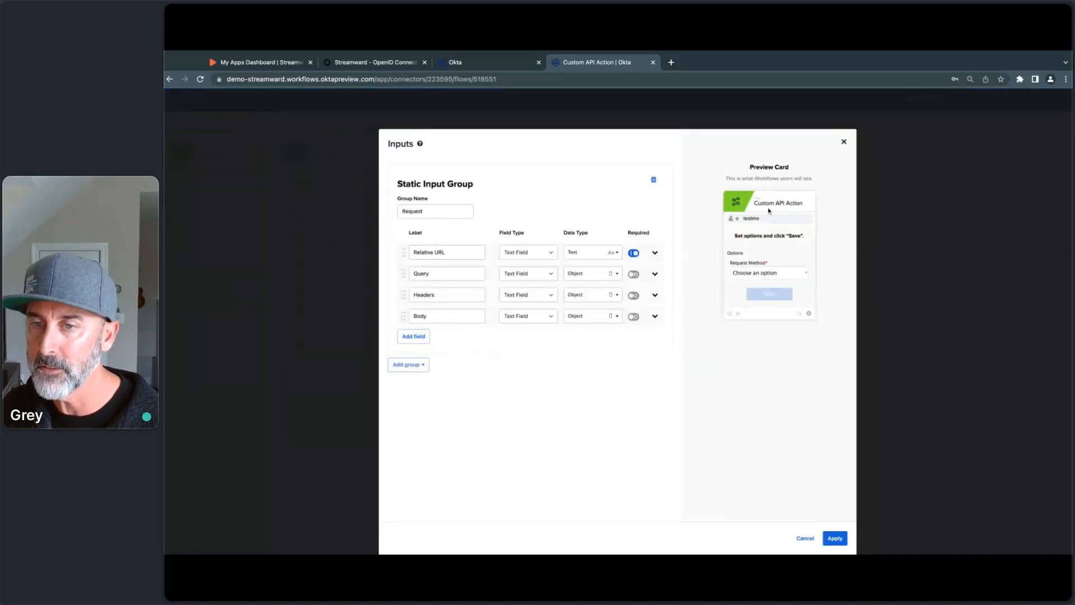
pyautogui.click(807, 273)
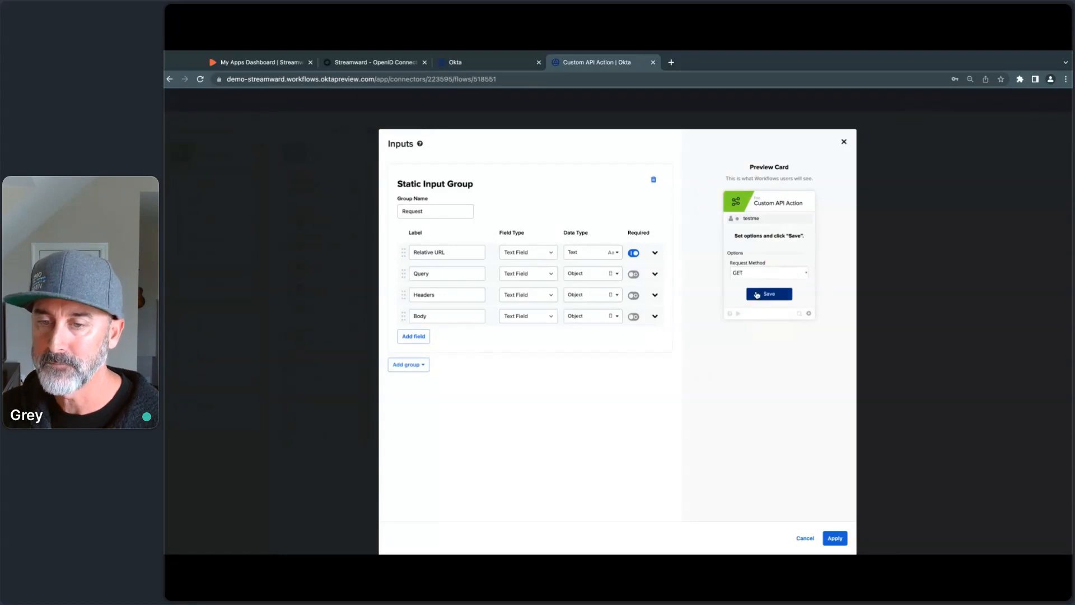
pyautogui.click(766, 296)
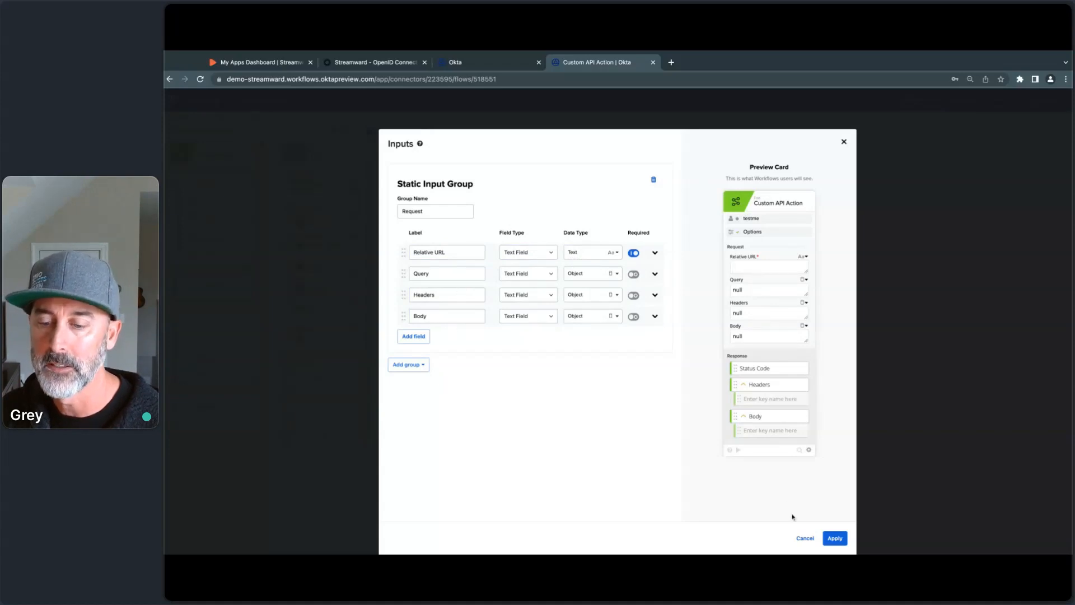
pyautogui.click(804, 538)
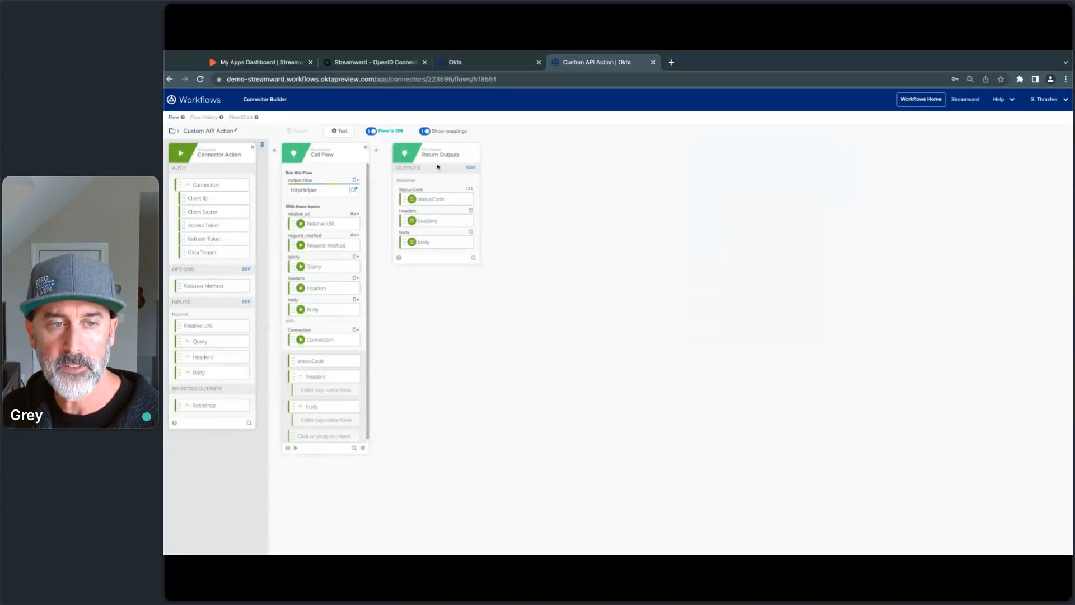
# Examine the Custom API Action's Response output group and its saved preview card, leaving the outputs without applying changes
pyautogui.click(469, 169)
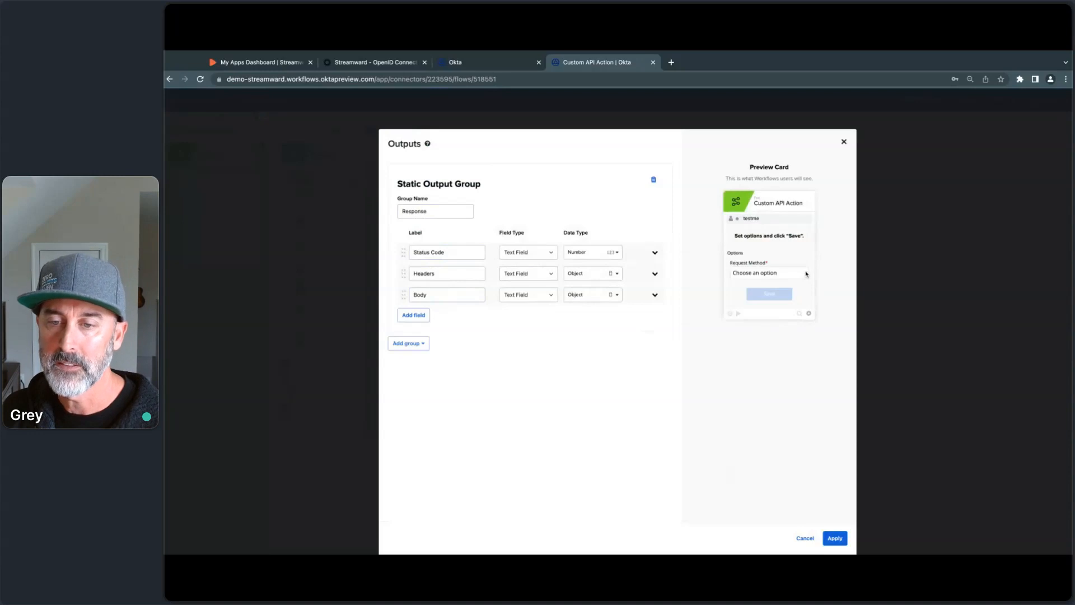
pyautogui.click(757, 294)
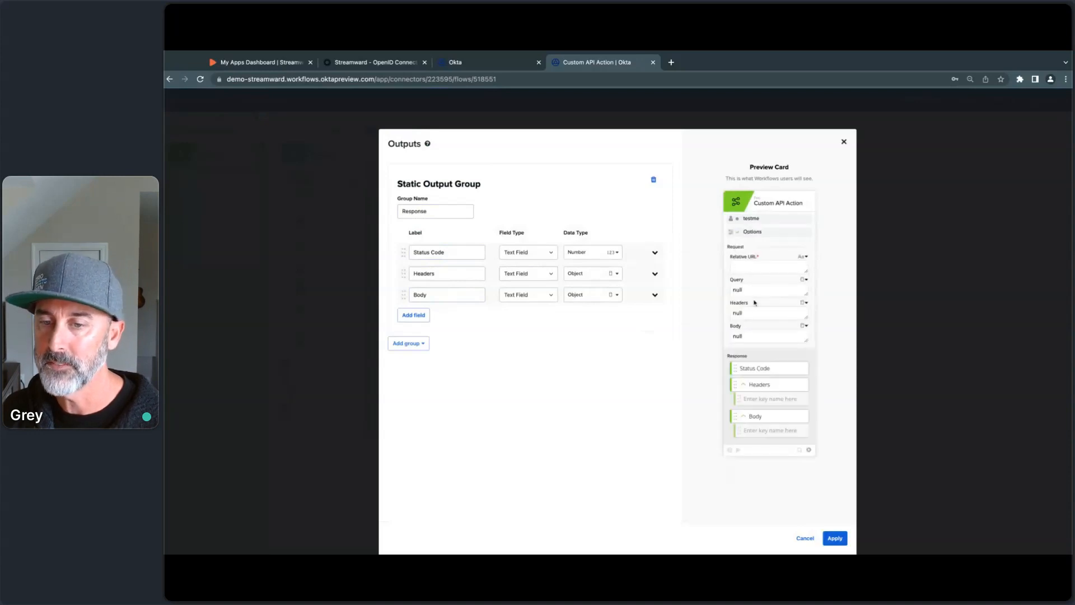
pyautogui.click(752, 335)
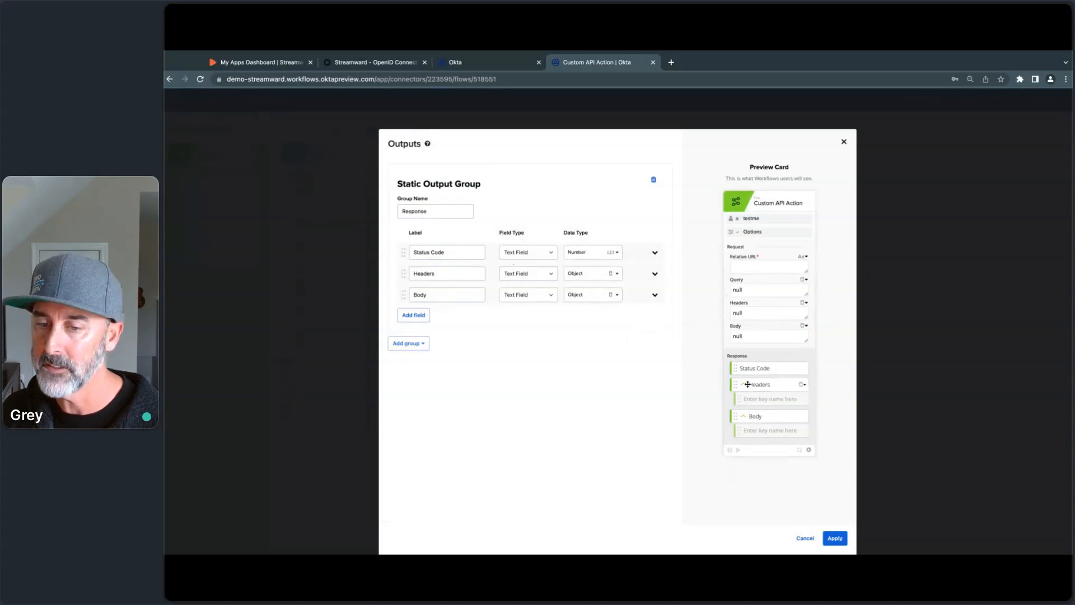
pyautogui.click(805, 538)
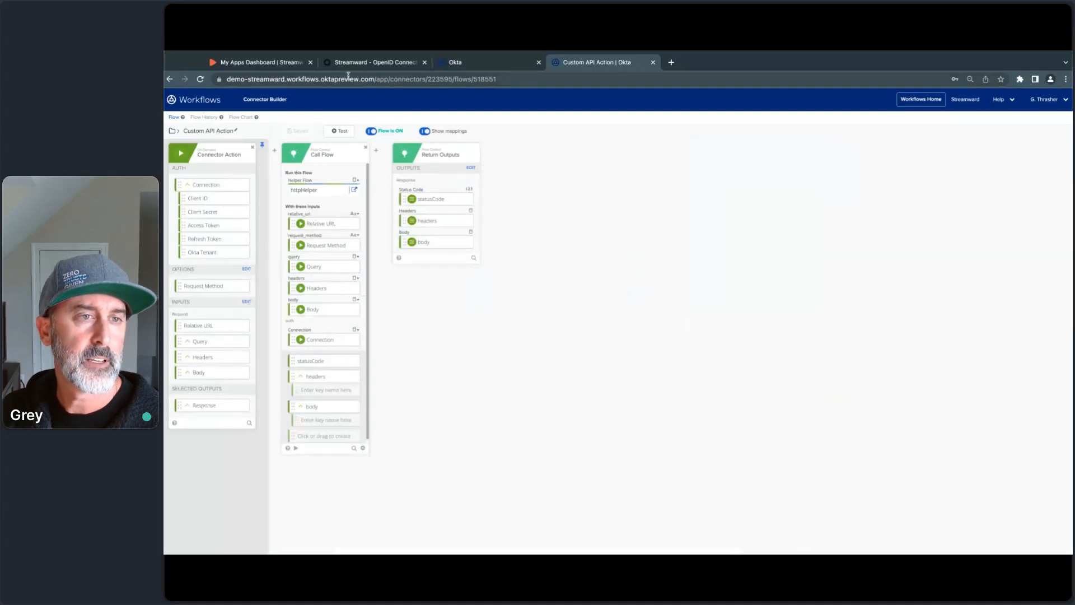
# Leave the Custom API Action flow and view the Foo connector's deployment test versions
pyautogui.click(467, 65)
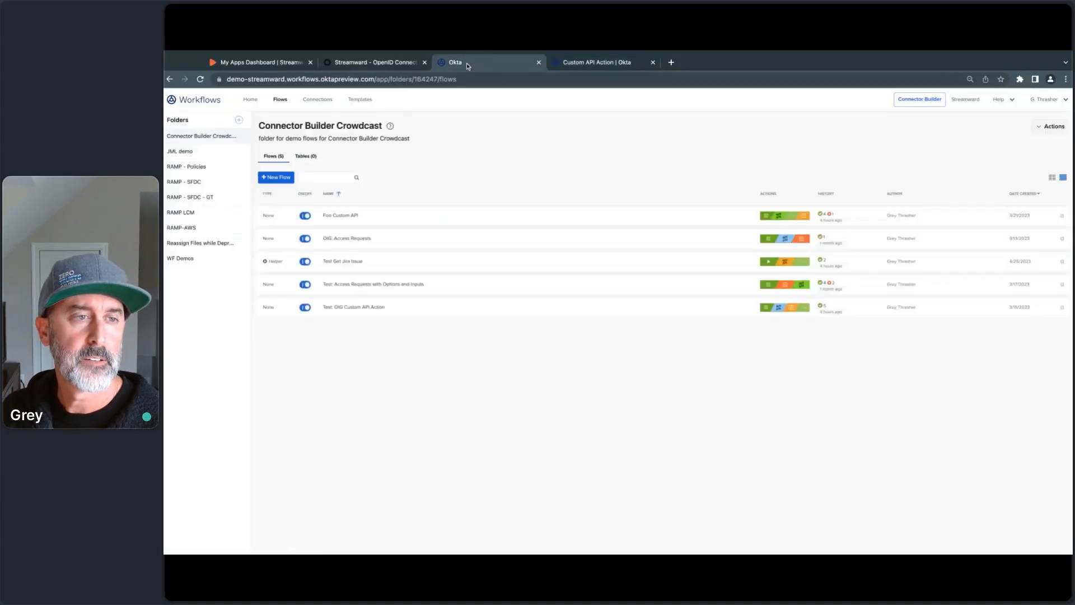
pyautogui.click(557, 64)
pyautogui.click(173, 130)
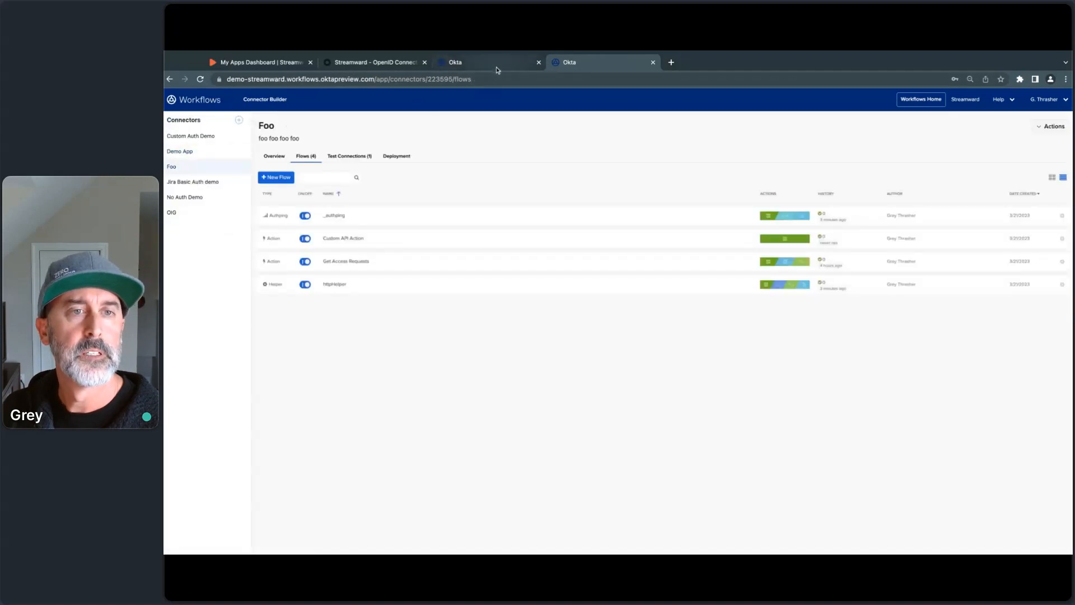
pyautogui.click(396, 158)
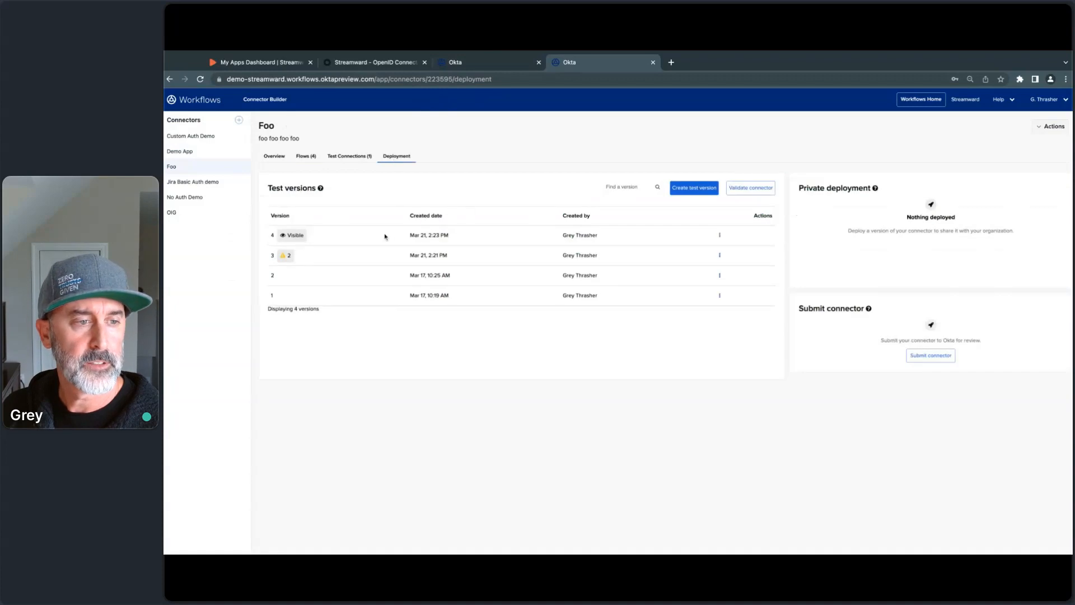
# Create a new flow in the Connector Builder Crowdcast folder and add the test Foo connector's Custom API Action, including test connectors
pyautogui.click(475, 62)
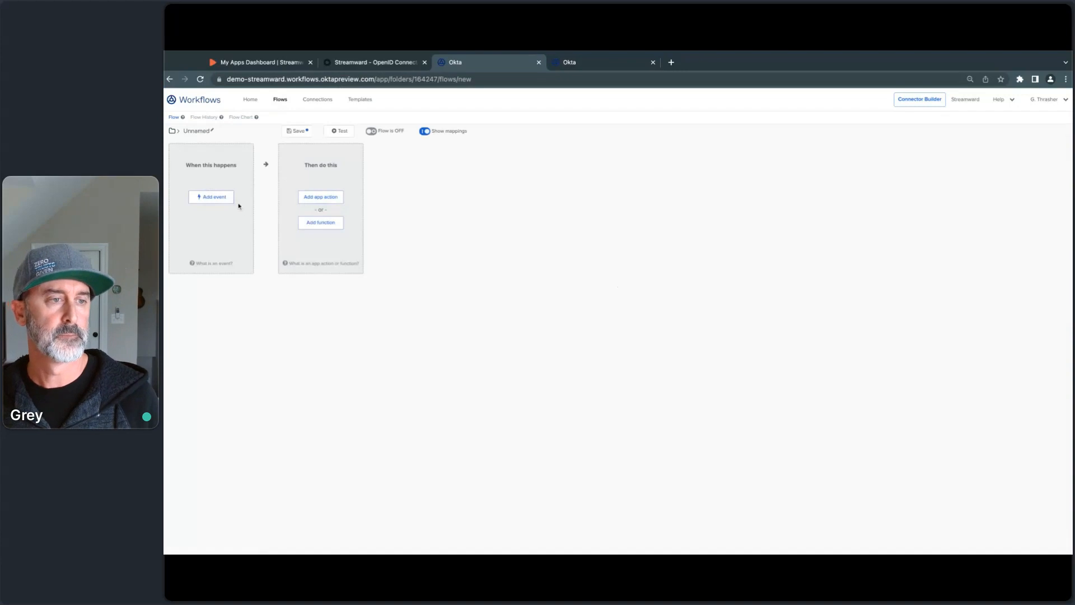
pyautogui.click(323, 197)
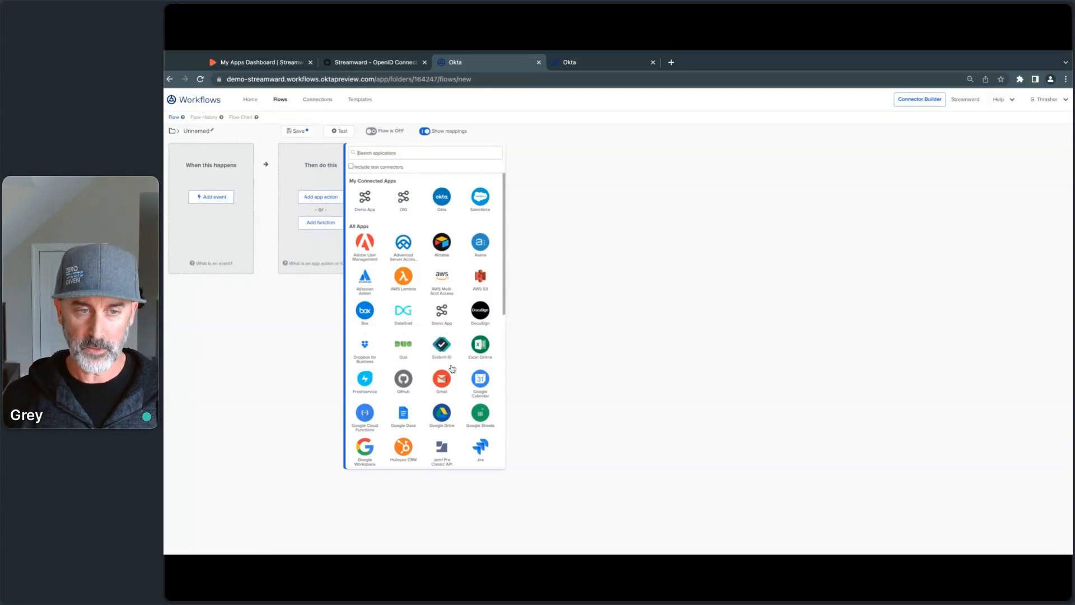
pyautogui.scroll(-1, 453, 378)
pyautogui.scroll(1, 453, 380)
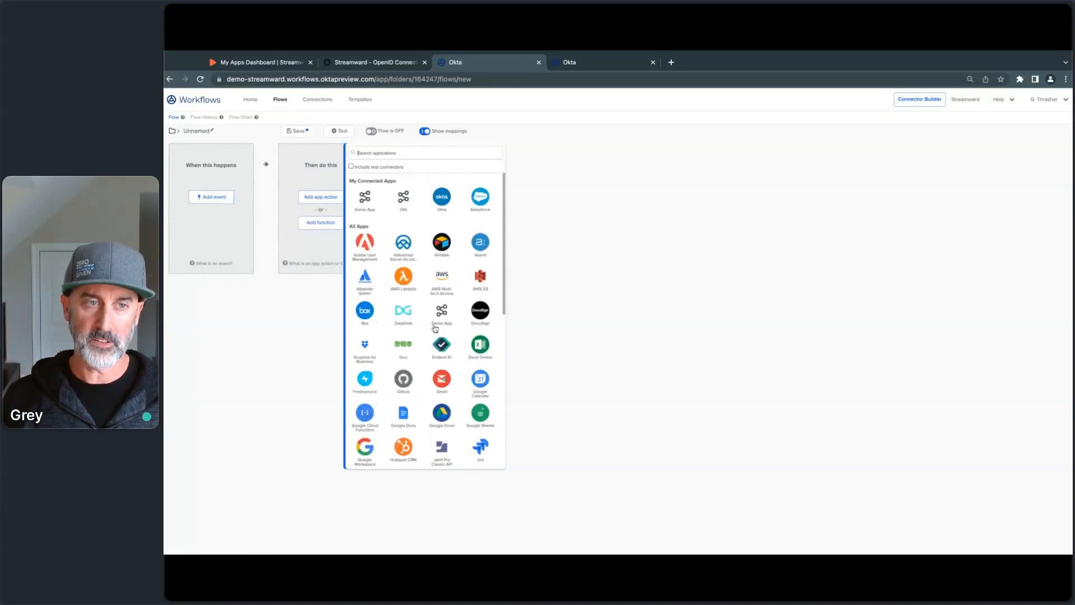
pyautogui.click(351, 167)
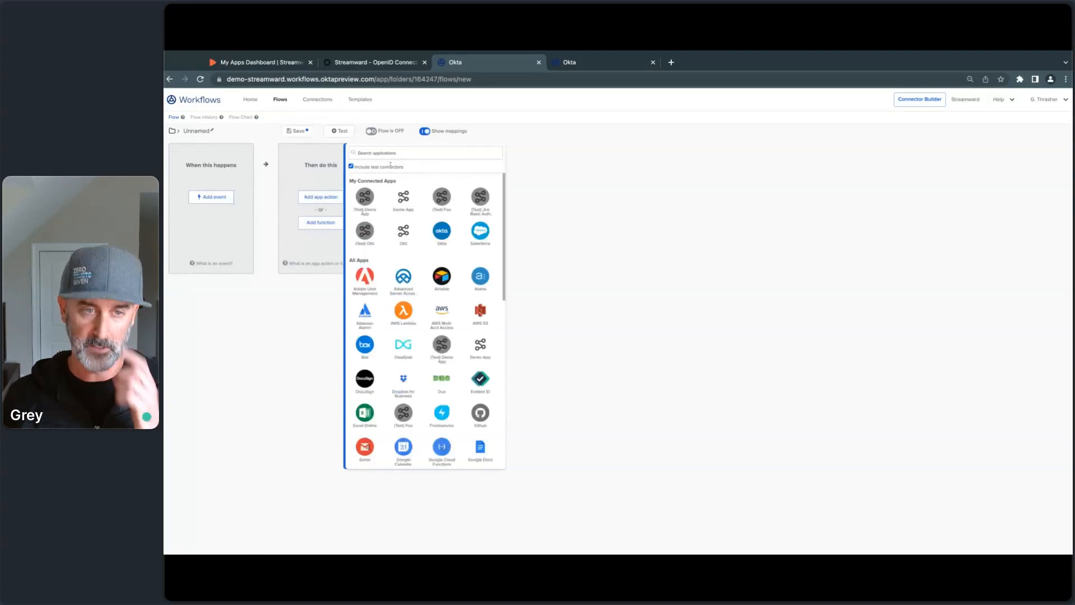
pyautogui.click(442, 198)
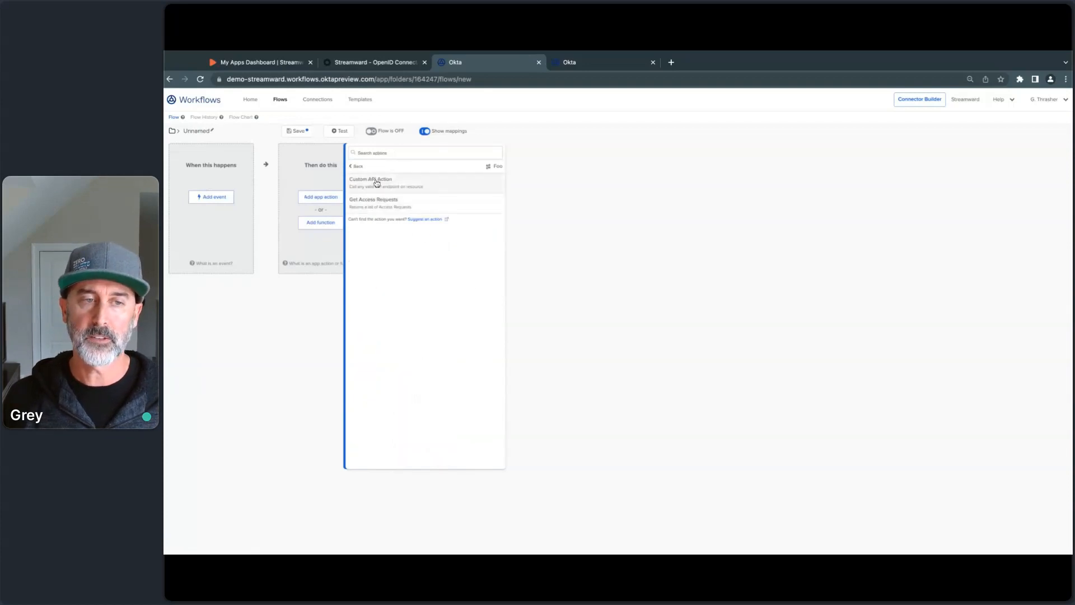
pyautogui.click(376, 182)
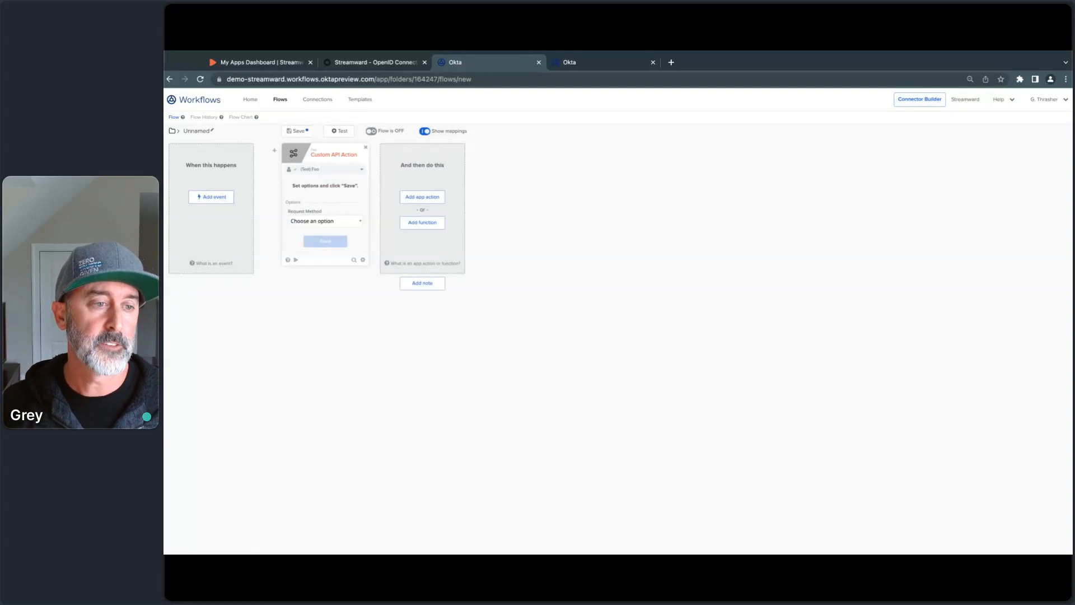
# Set the Foo Custom API Action card's Request Method to GET, save the options, and enter /requests as the Relative URL
pyautogui.click(323, 235)
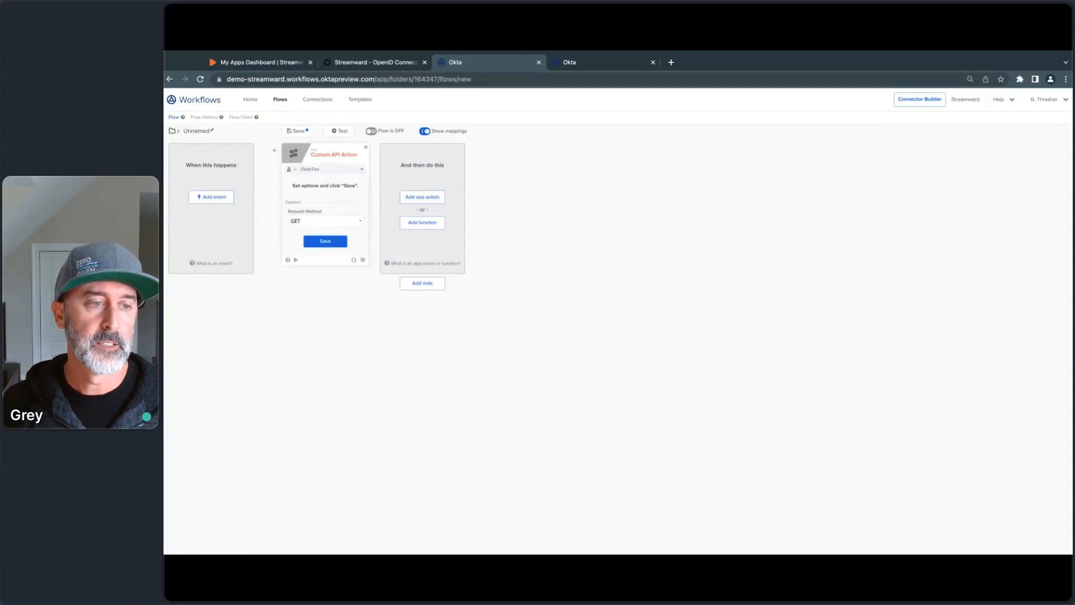
pyautogui.click(325, 242)
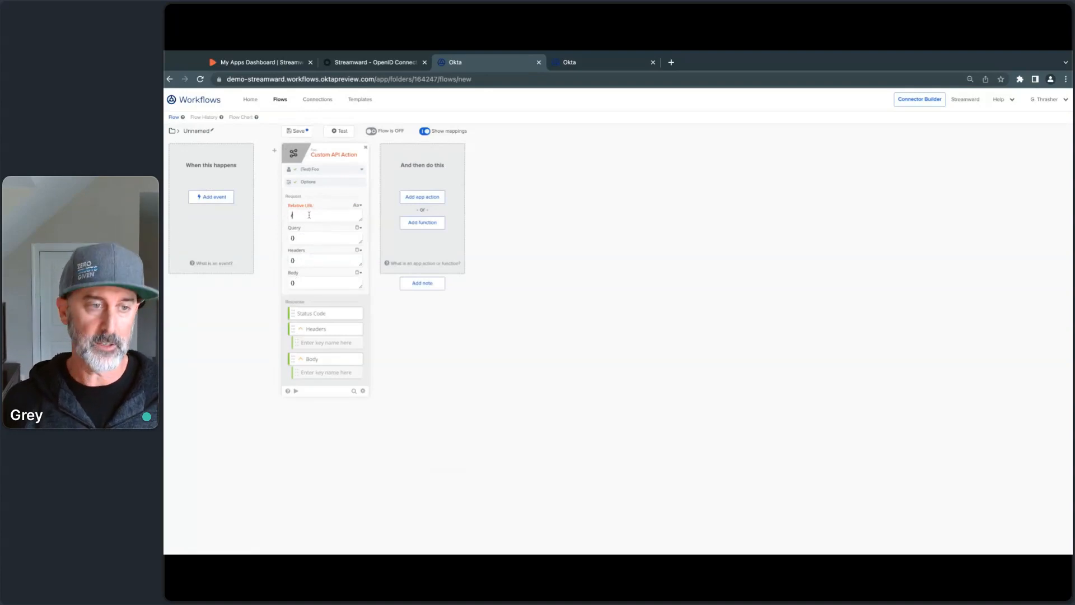
pyautogui.write('requests')
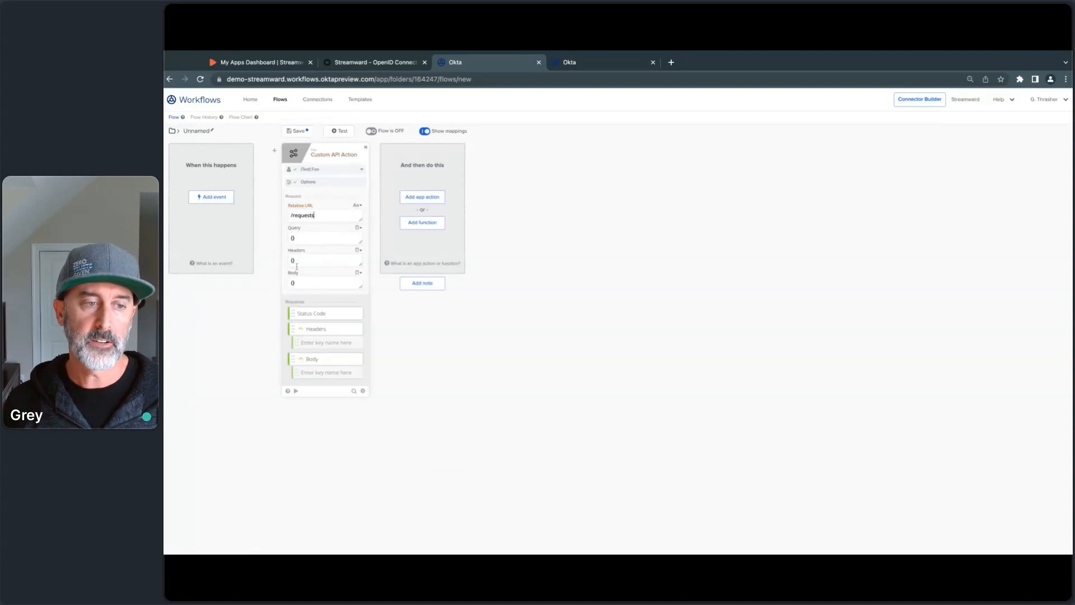
# Test the Foo Custom API Action card, examine an item under data in the response body's details, and close the test
pyautogui.click(296, 391)
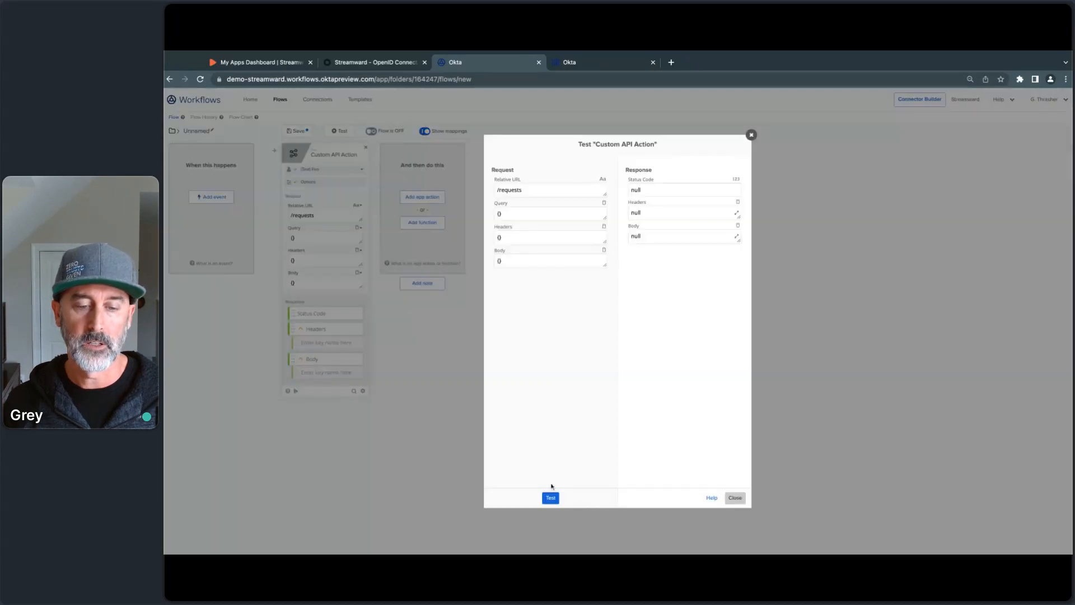
pyautogui.click(550, 497)
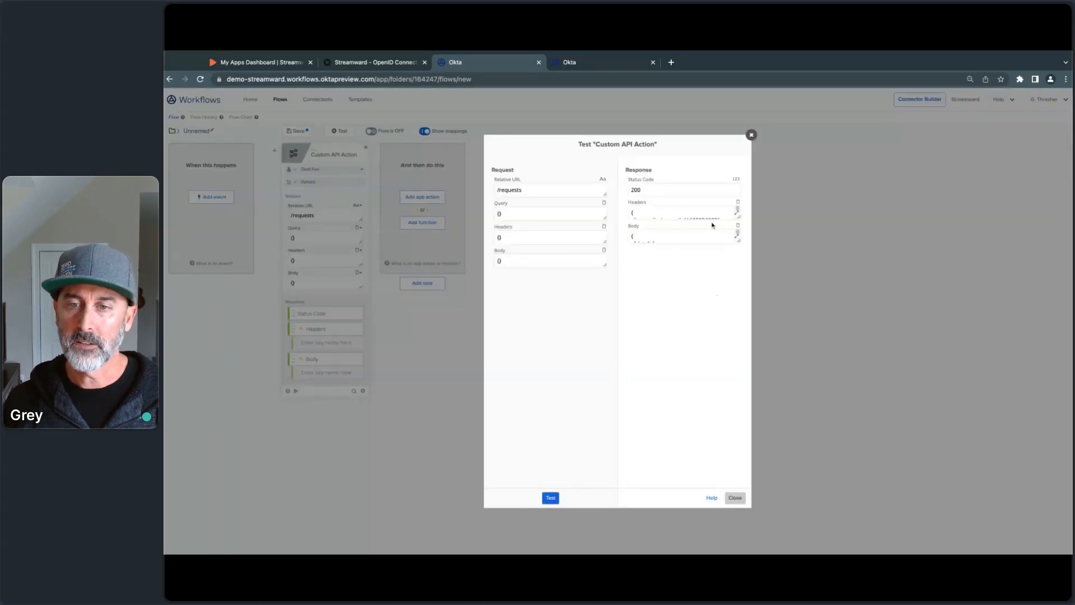
pyautogui.click(736, 241)
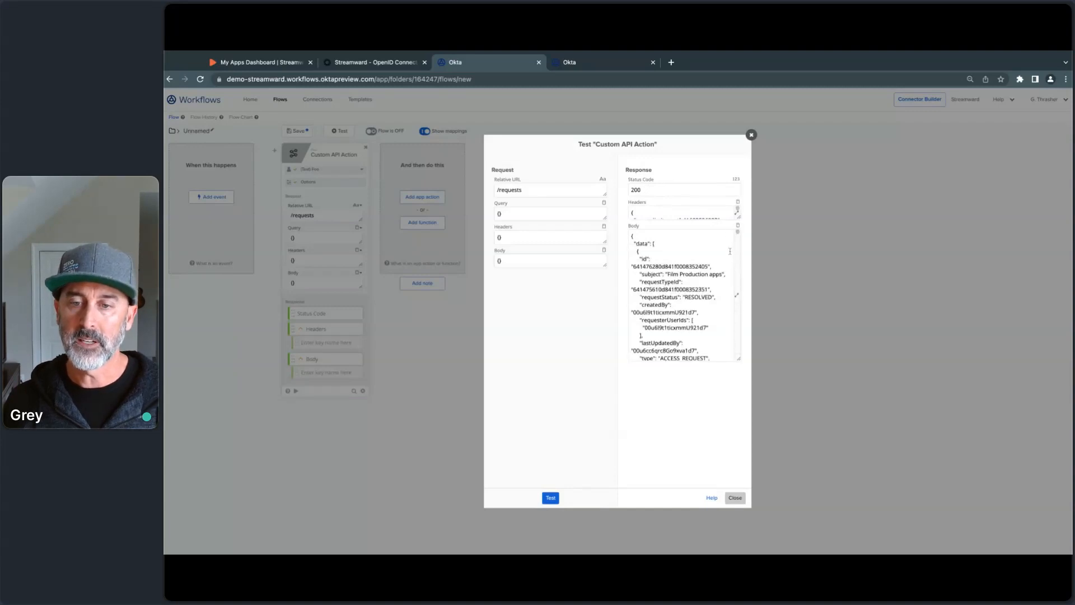
pyautogui.click(736, 295)
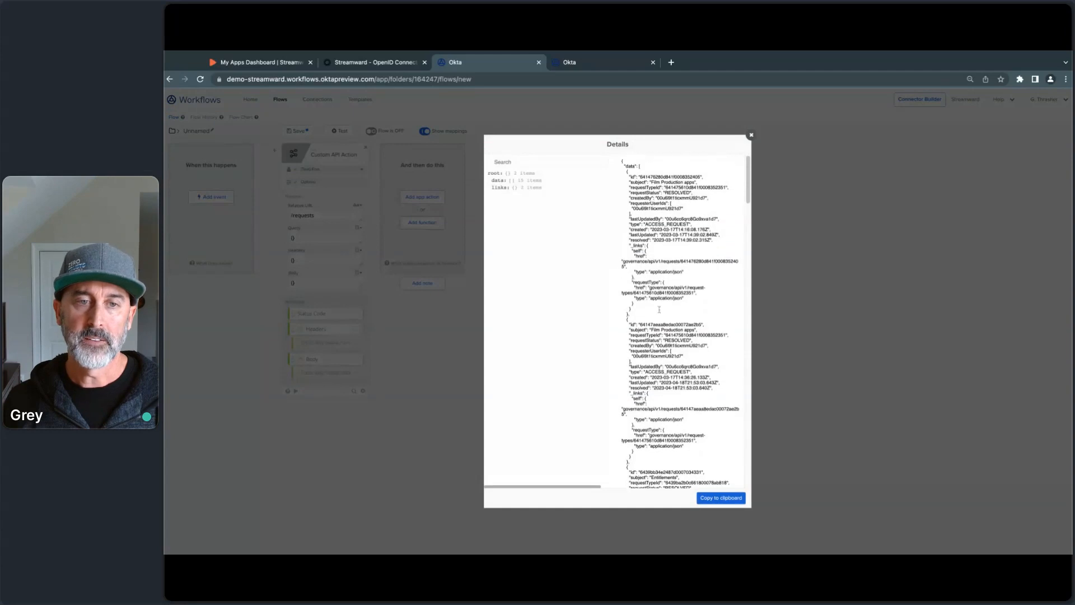
pyautogui.click(515, 182)
pyautogui.click(507, 202)
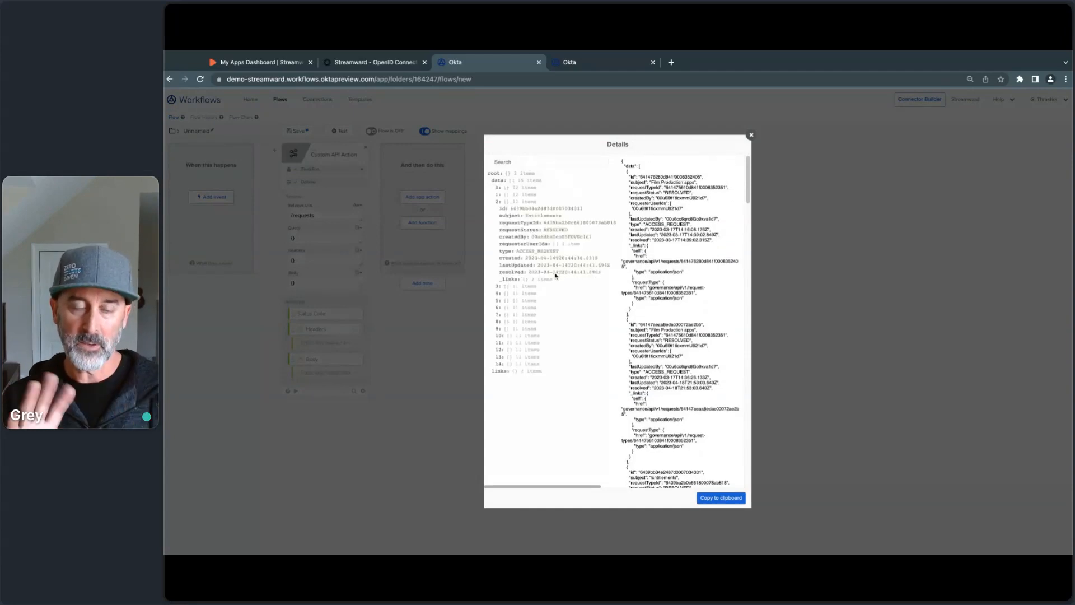
pyautogui.click(751, 136)
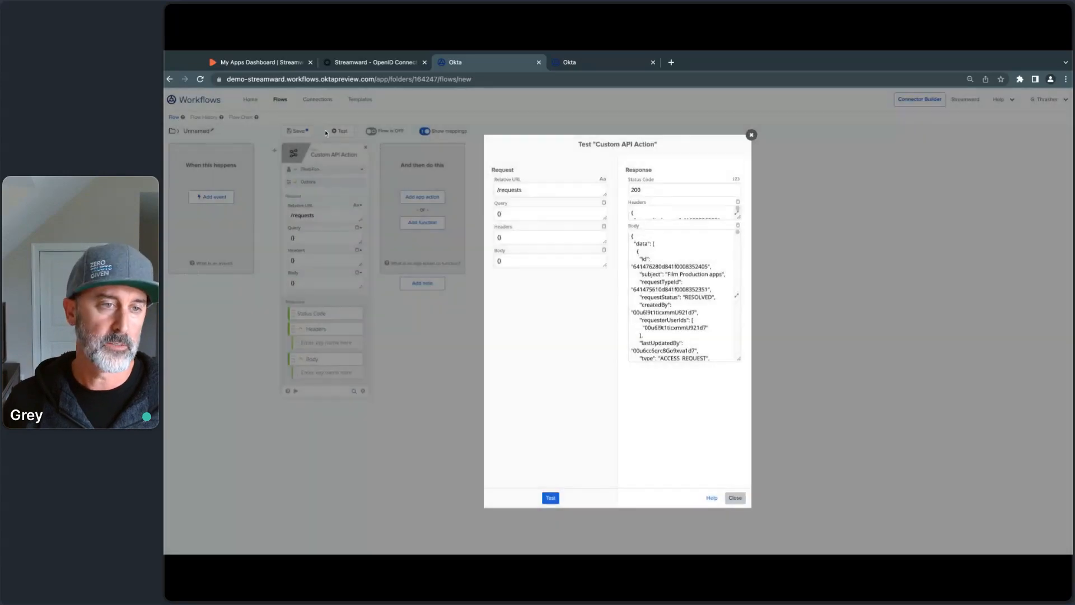
pyautogui.click(751, 136)
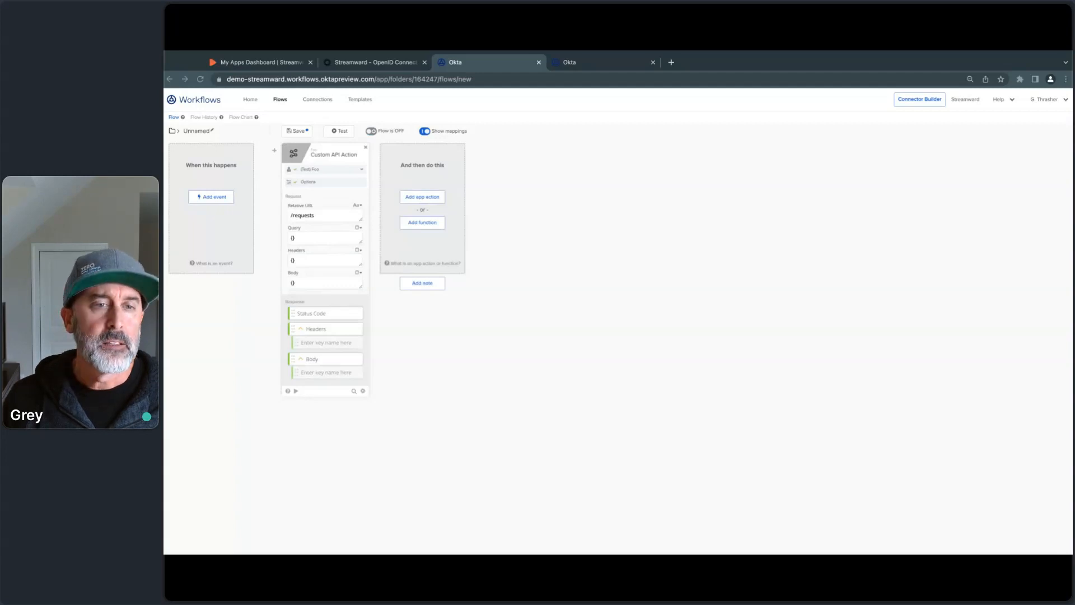
# Add the Okta connector's Custom API Action card after the Foo card
pyautogui.click(437, 196)
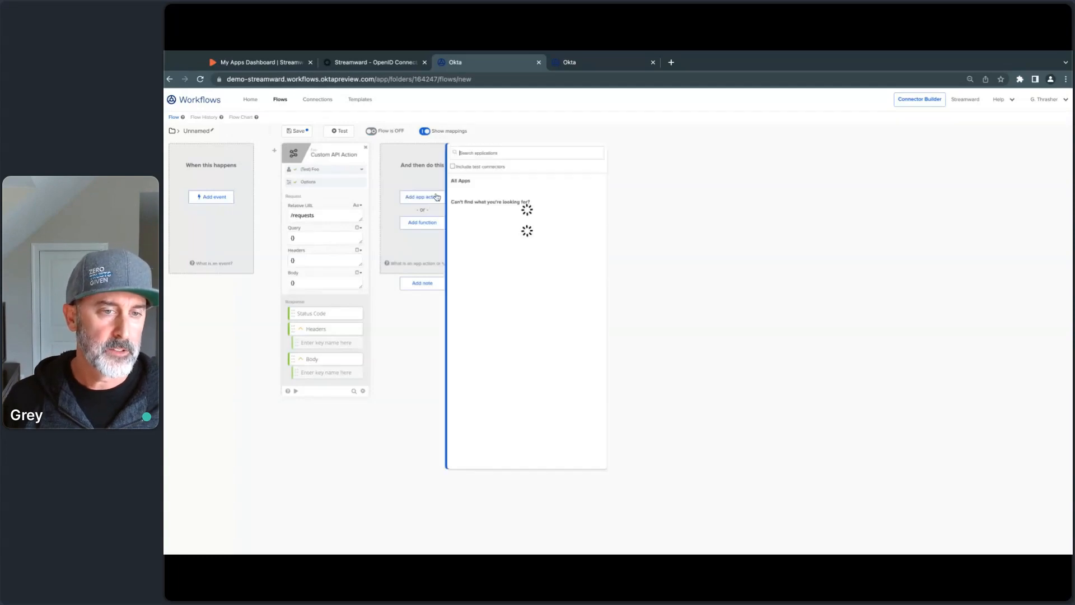
pyautogui.click(550, 199)
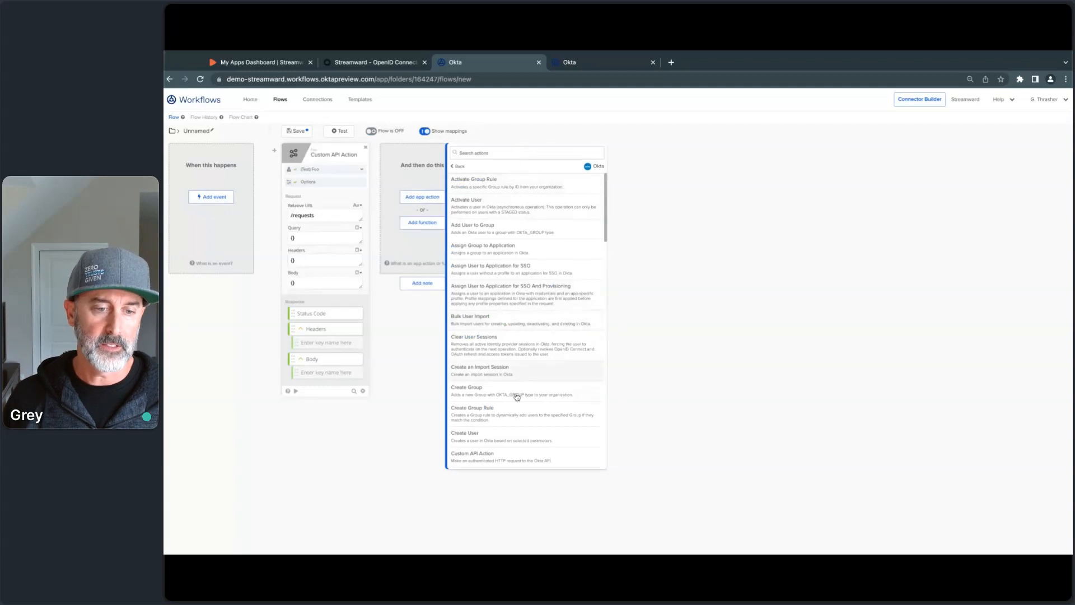
pyautogui.scroll(-1, 517, 396)
pyautogui.click(497, 407)
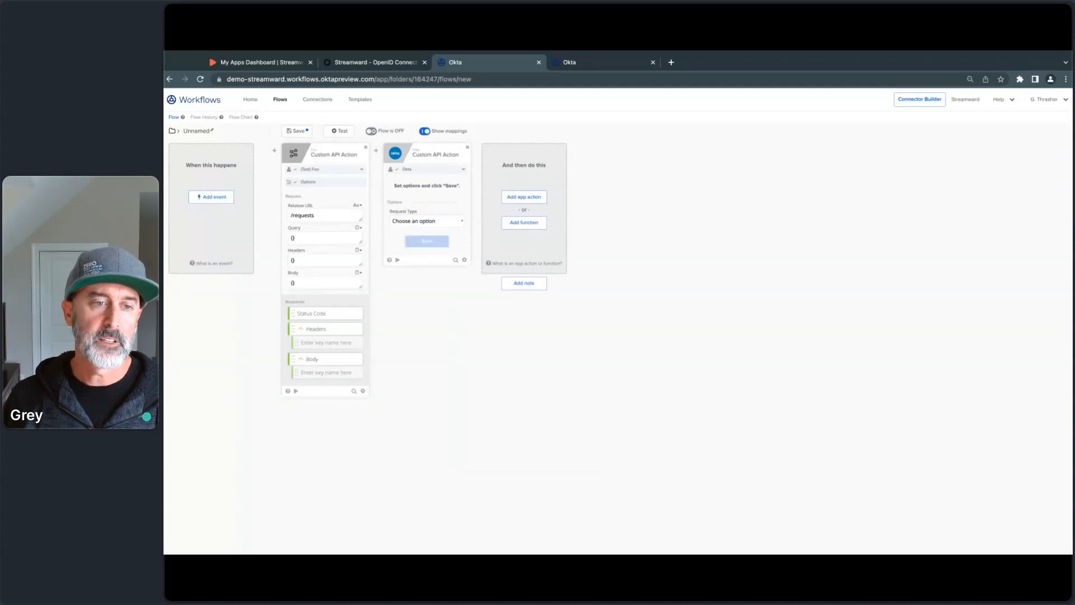
# Save the Okta card's request type option and deselect the Headers input and the Status Code and Headers outputs
pyautogui.click(431, 238)
pyautogui.click(431, 241)
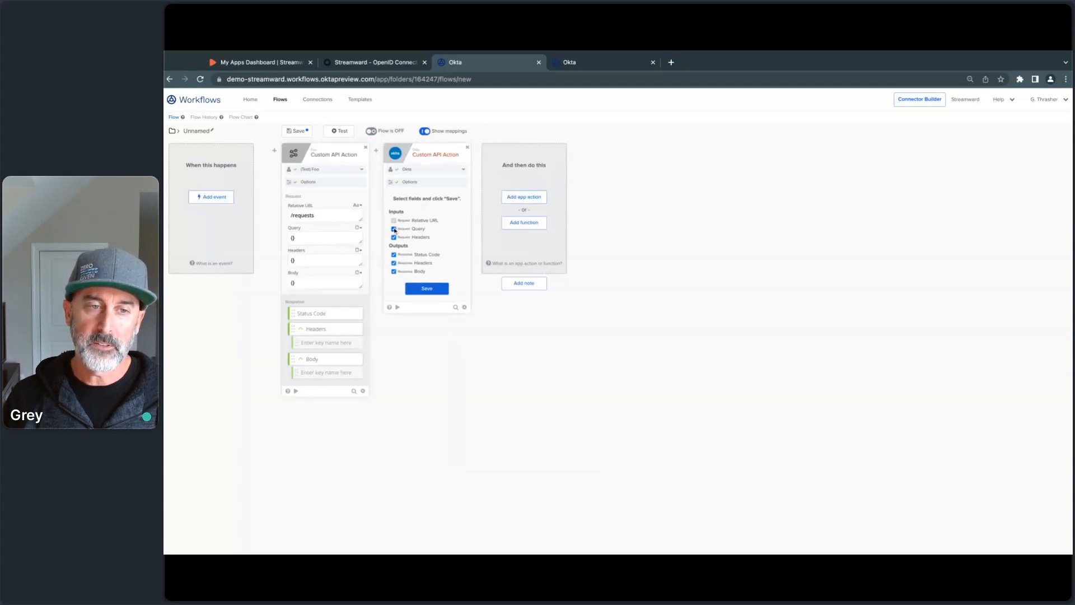
pyautogui.click(393, 238)
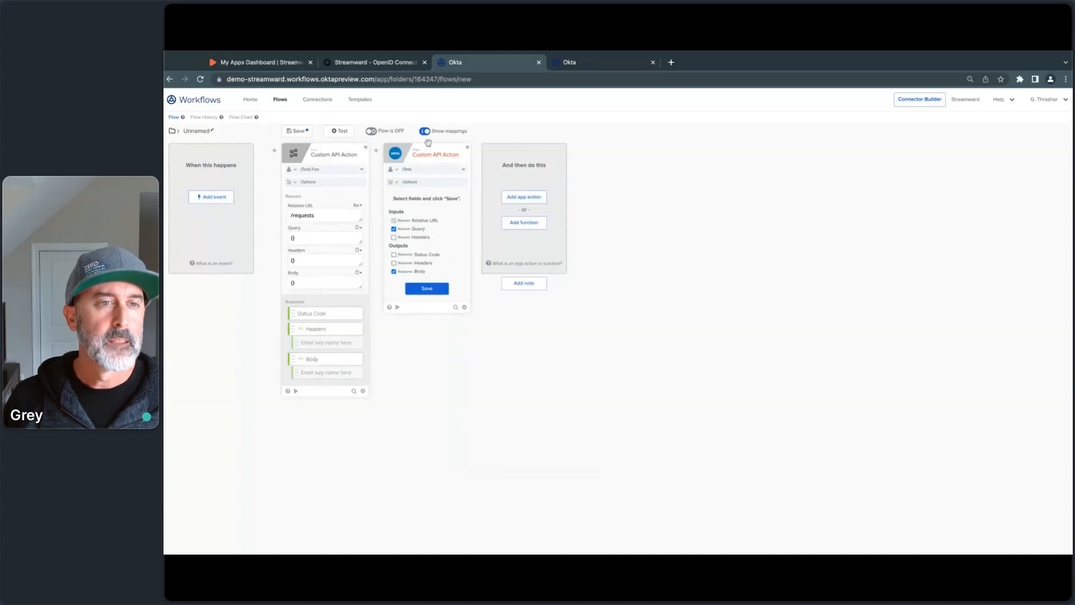
# Return to the Connector Builder, view Foo's flows list, and open the OIG connector
pyautogui.click(587, 64)
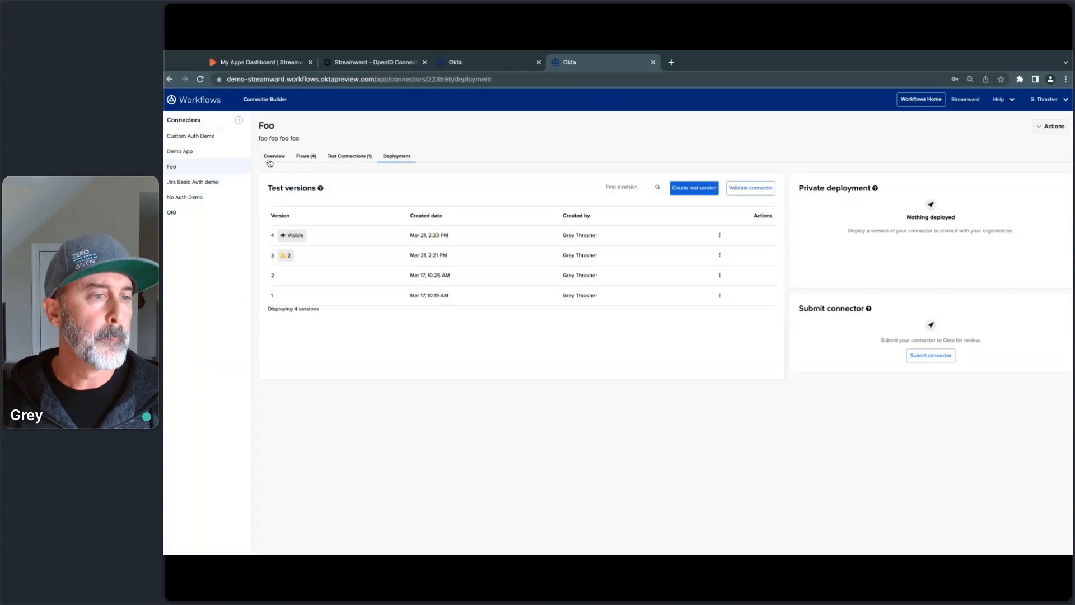
pyautogui.click(304, 157)
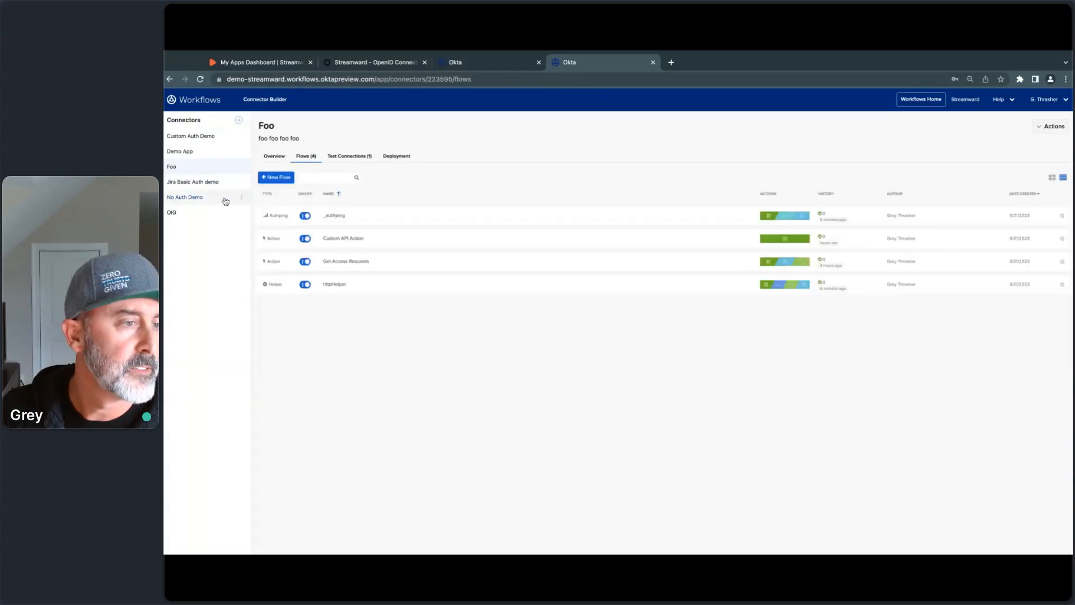
pyautogui.click(183, 213)
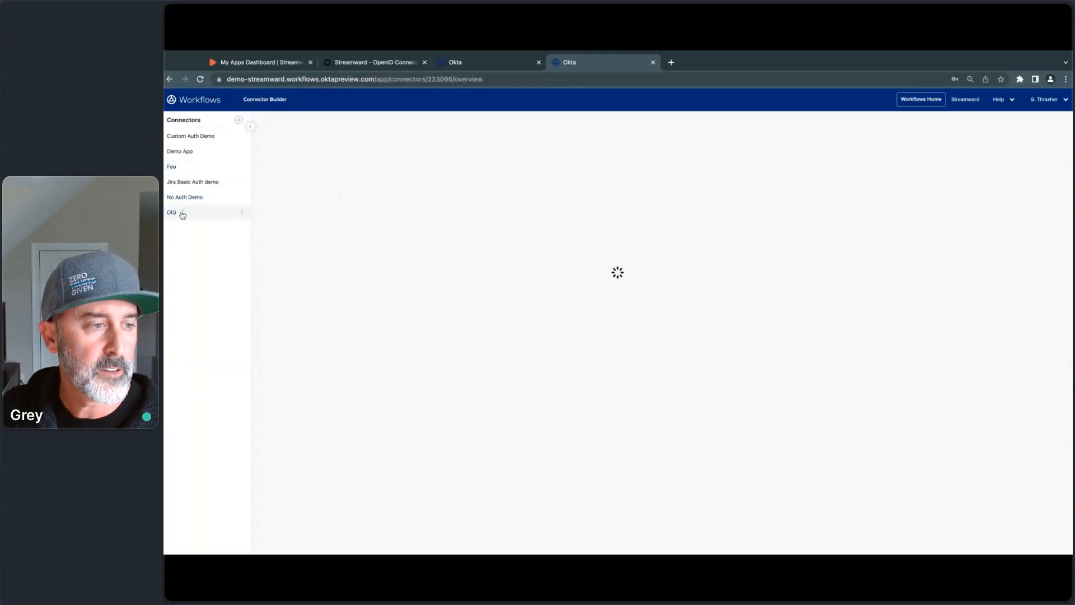
# Open OIG's Custom API Action flow, examine the Request Type option's dropdown values, and apply the options
pyautogui.click(301, 156)
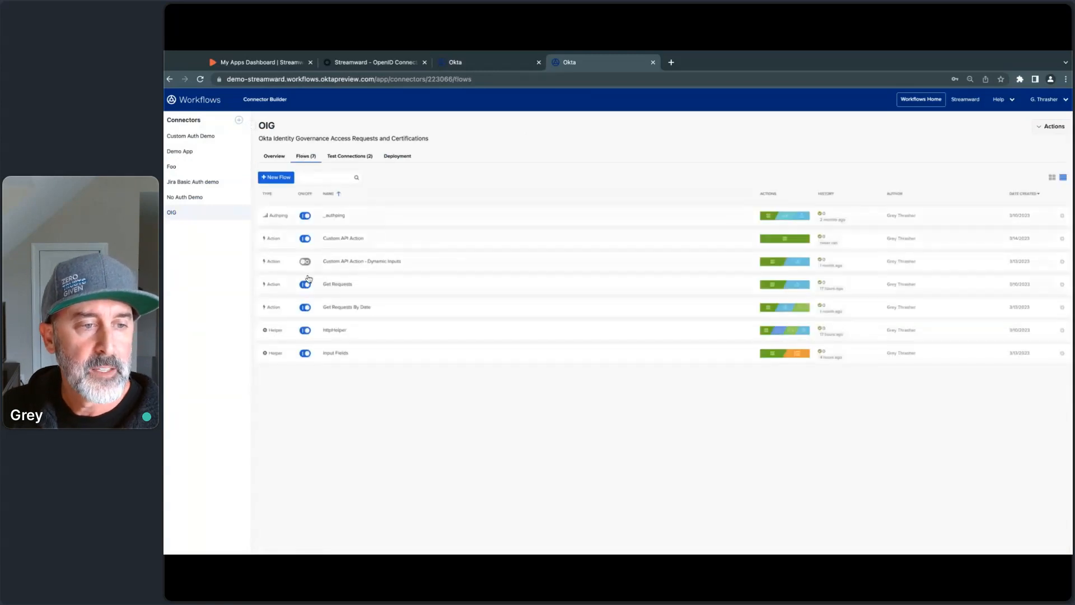
pyautogui.click(338, 240)
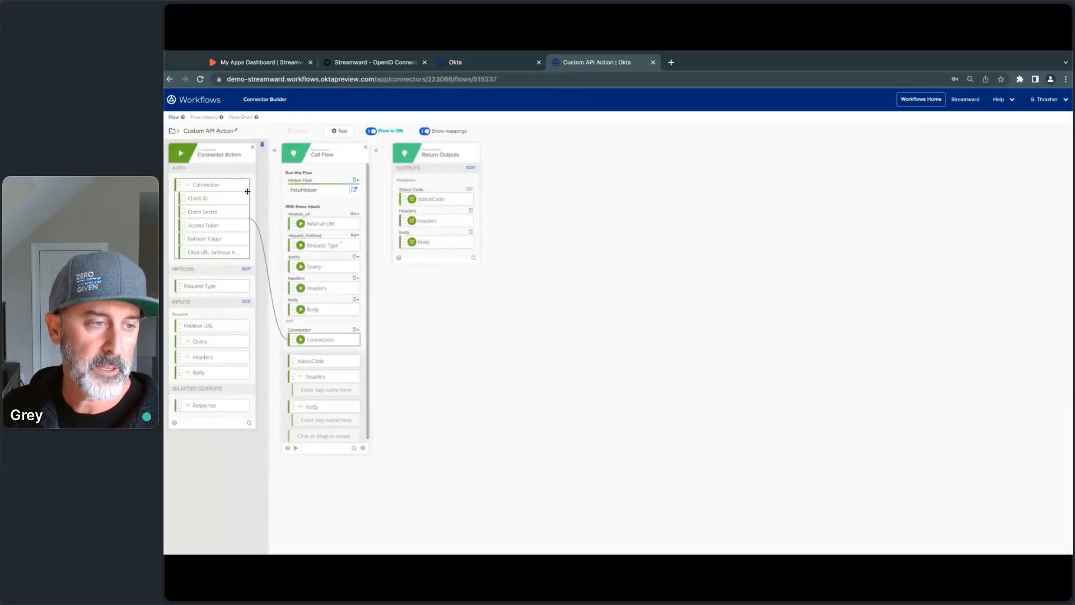
pyautogui.click(245, 270)
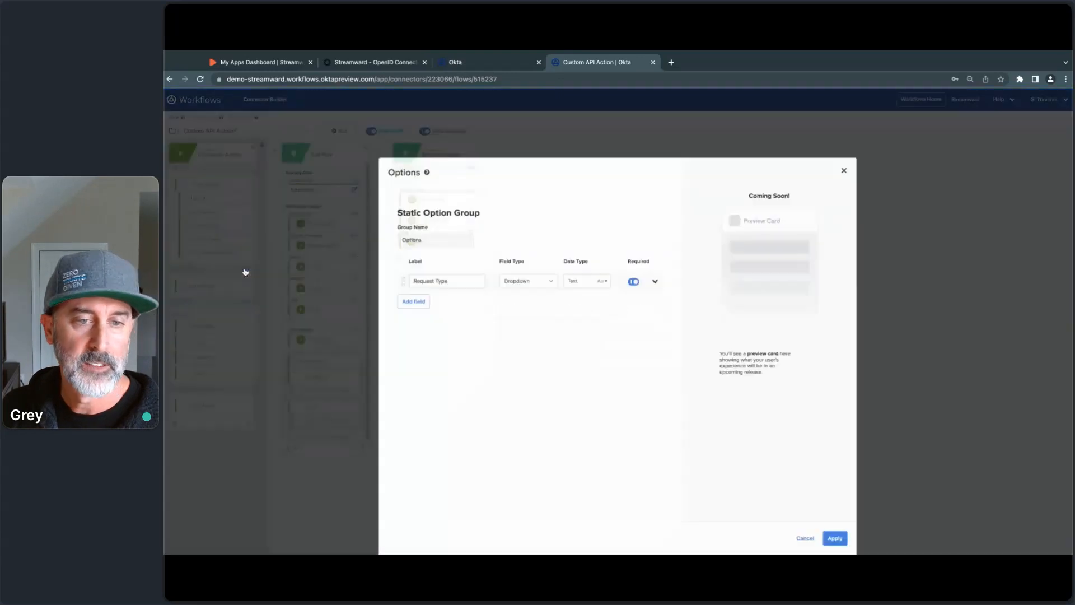
pyautogui.click(654, 252)
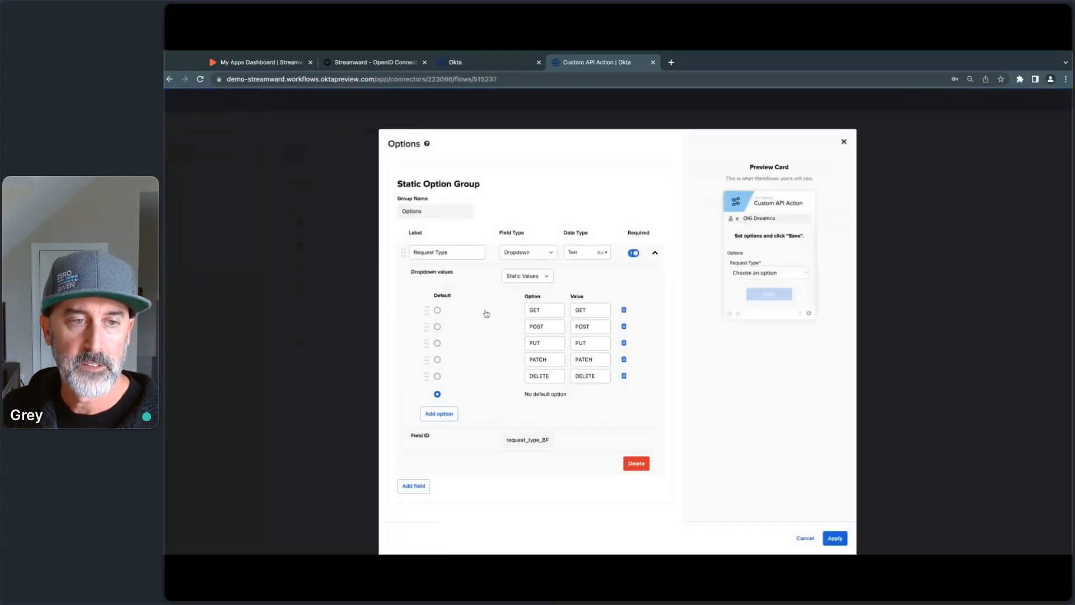
pyautogui.click(835, 536)
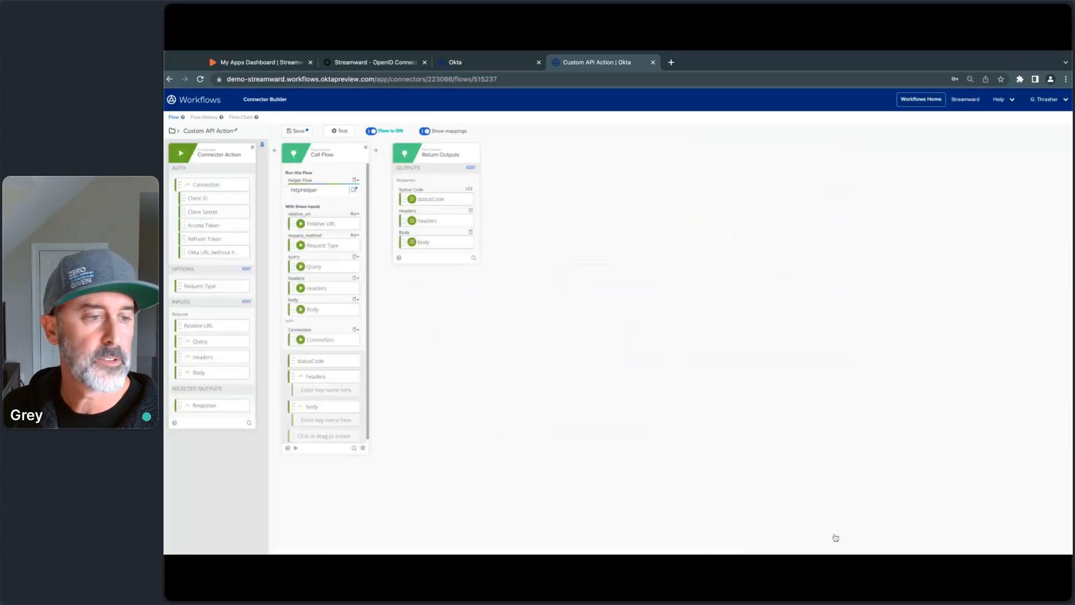
# Examine the static Request input group, preview the card with a request type saved, and exit the flow without saving
pyautogui.click(247, 302)
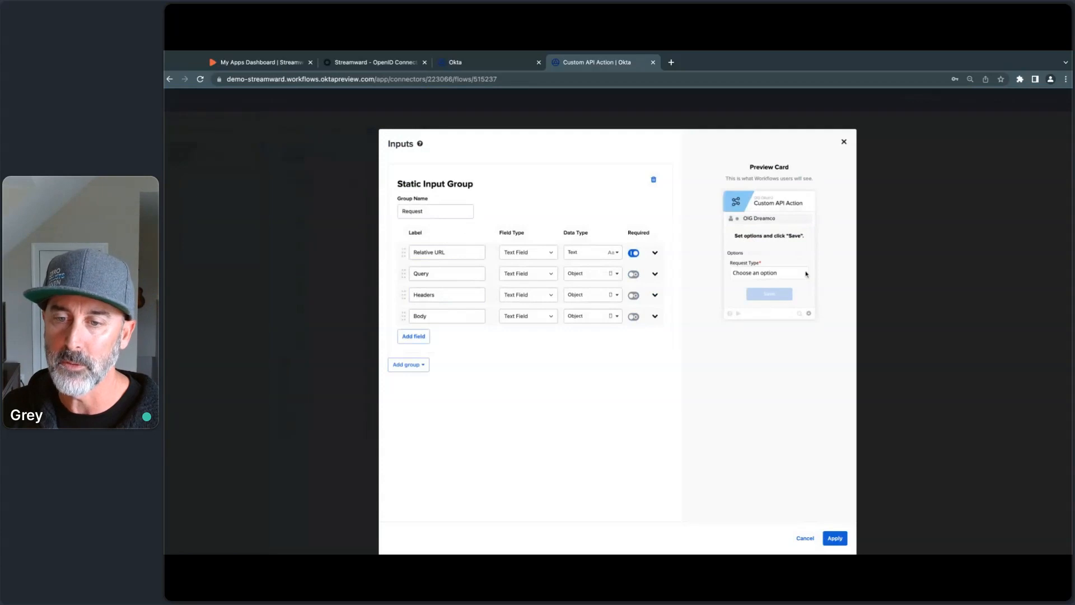
pyautogui.click(805, 274)
pyautogui.click(772, 295)
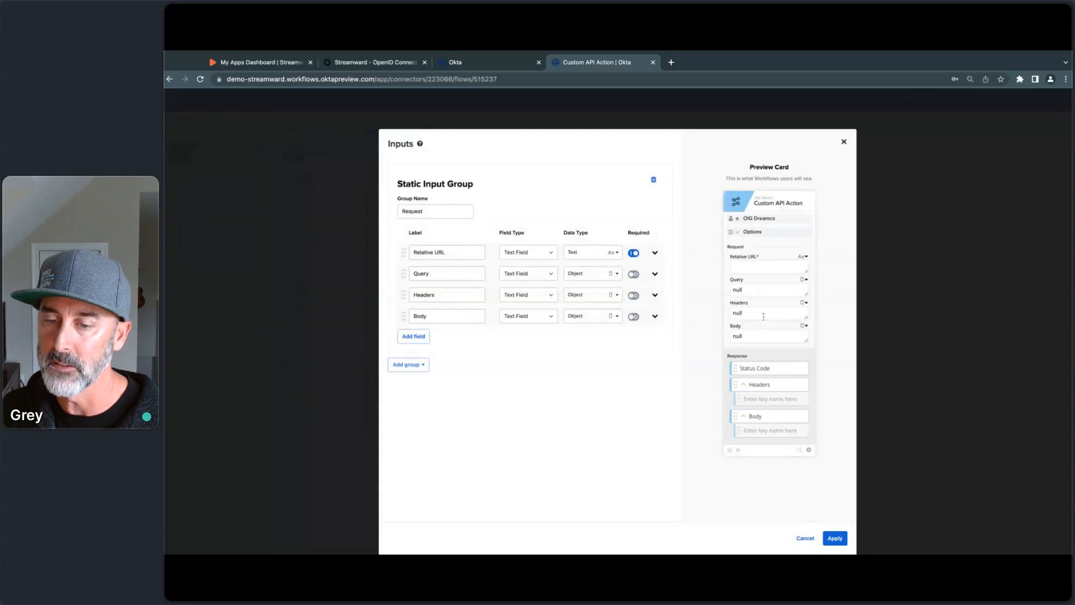
pyautogui.click(806, 538)
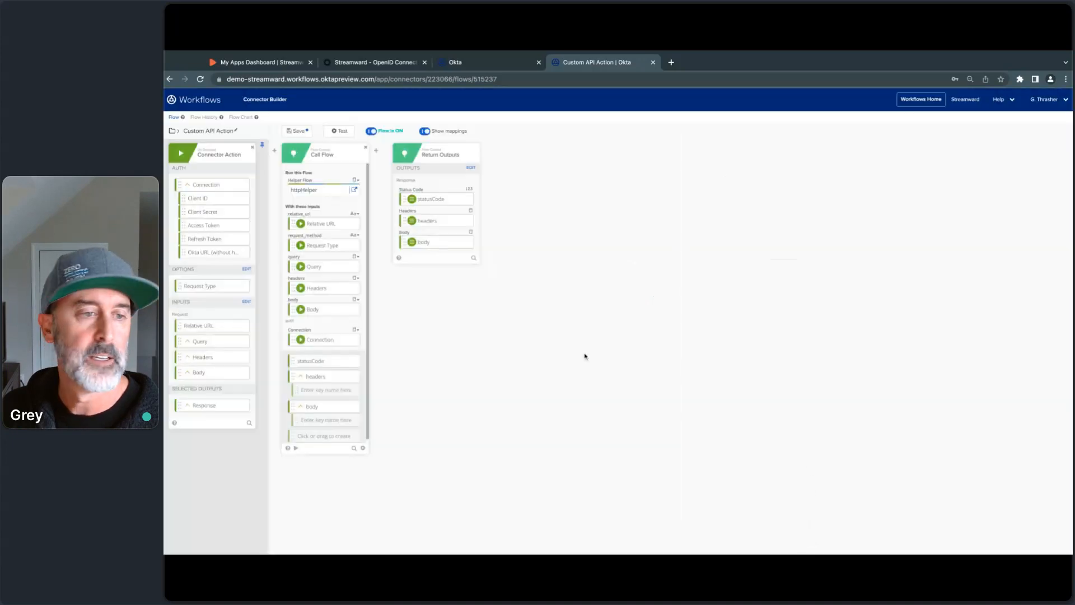
pyautogui.click(173, 132)
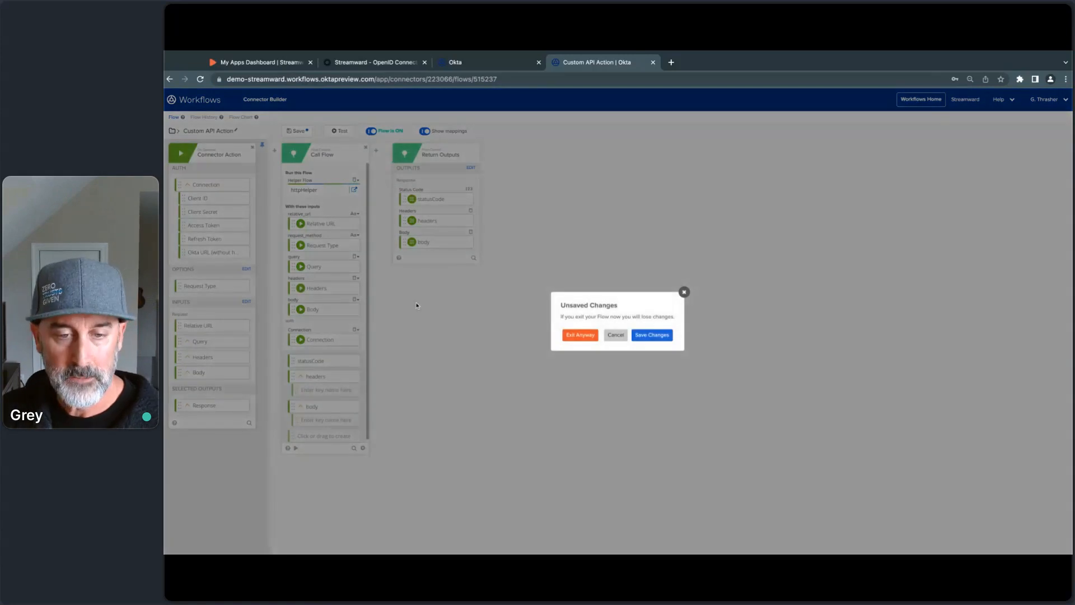
pyautogui.click(579, 335)
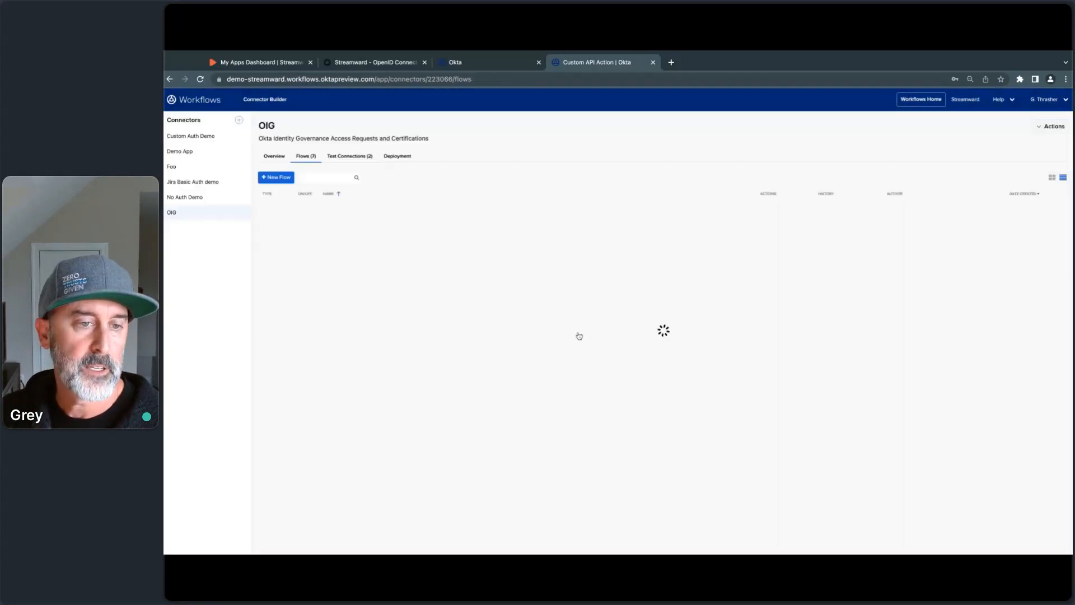
# Open the Custom API Action - Dynamic Inputs flow and examine the Request Type option's dropdown values, leaving them unchanged
pyautogui.click(413, 268)
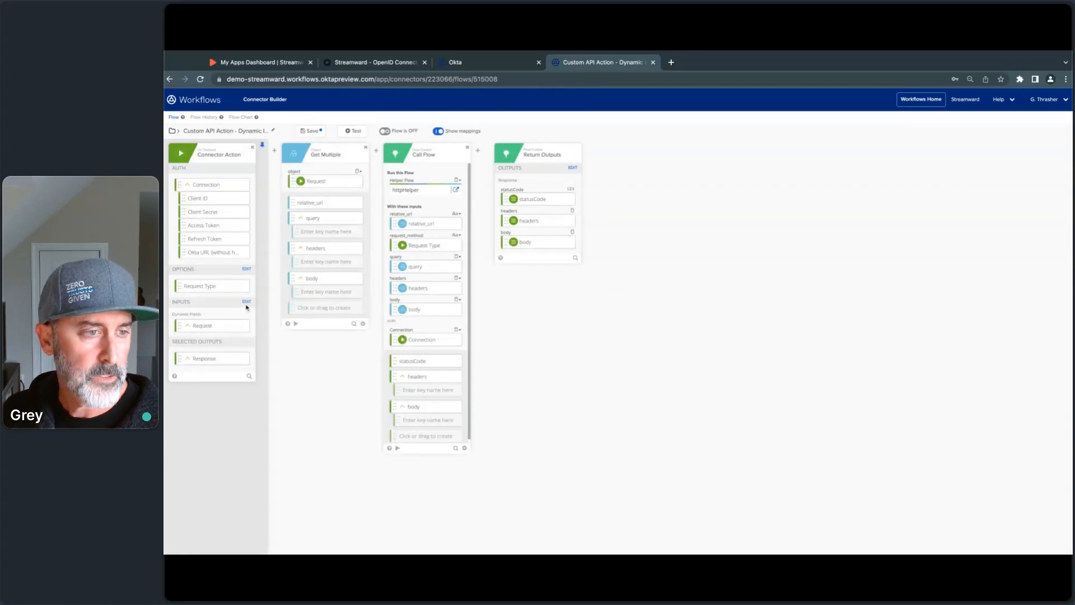
pyautogui.click(245, 270)
pyautogui.click(654, 253)
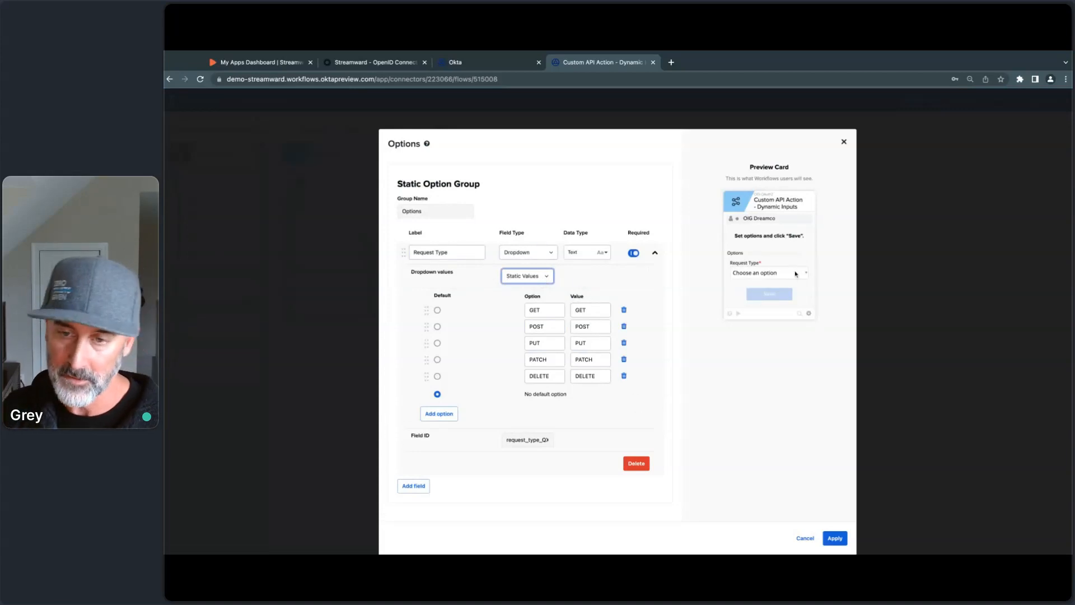
pyautogui.click(805, 538)
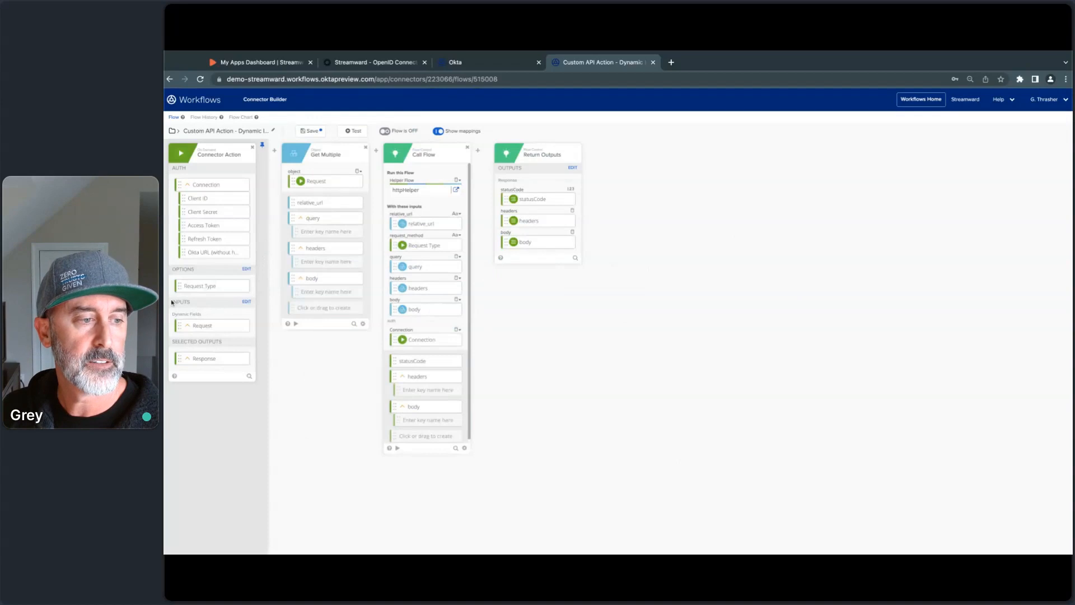
# Examine the dynamic Request input group, preview the card's fields for the GET request type, and close the inputs
pyautogui.click(246, 303)
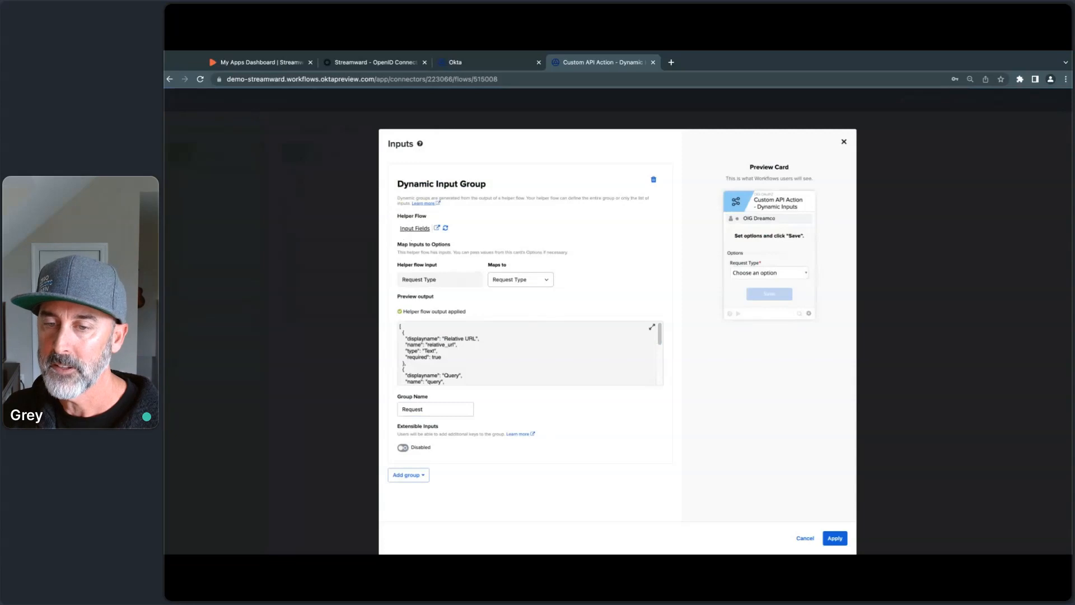
pyautogui.click(759, 299)
pyautogui.click(776, 298)
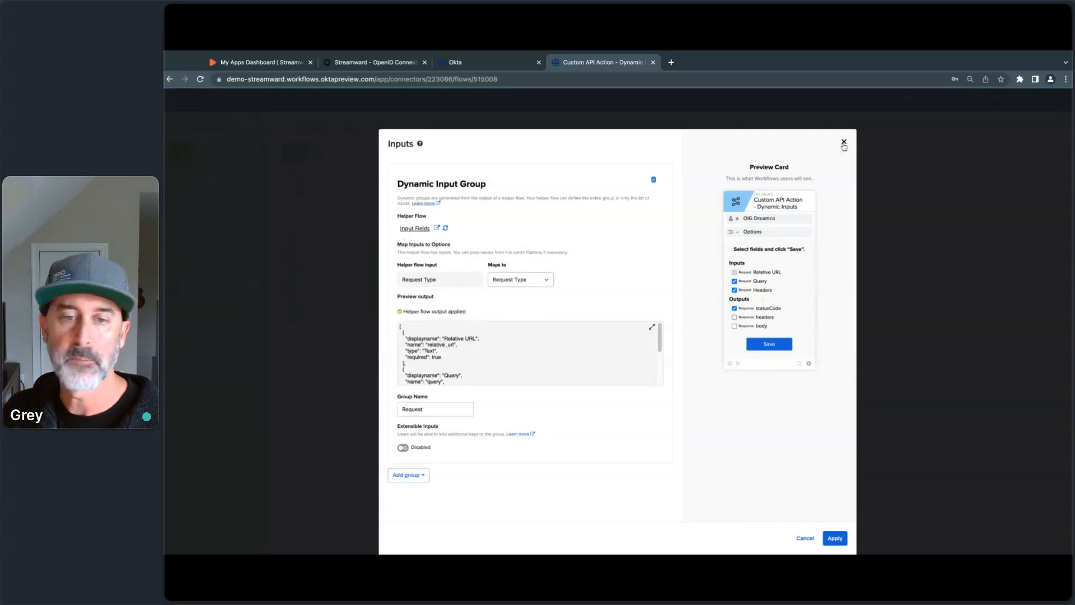
pyautogui.click(844, 141)
# Preview the dynamic input fields for a request type other than GET, and exit the flow without saving
pyautogui.click(246, 303)
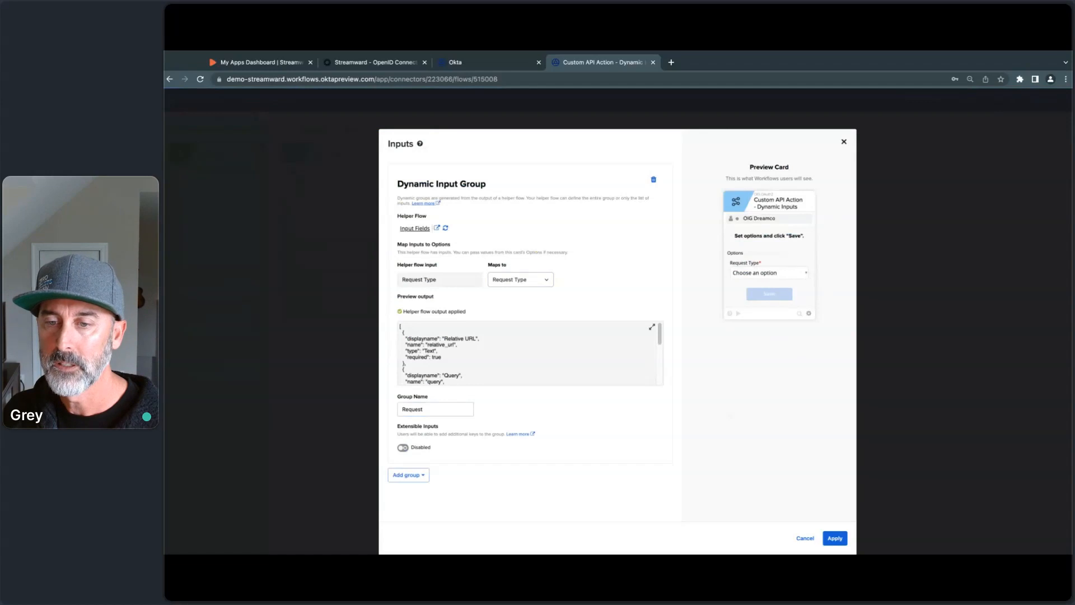
pyautogui.click(808, 274)
pyautogui.click(769, 294)
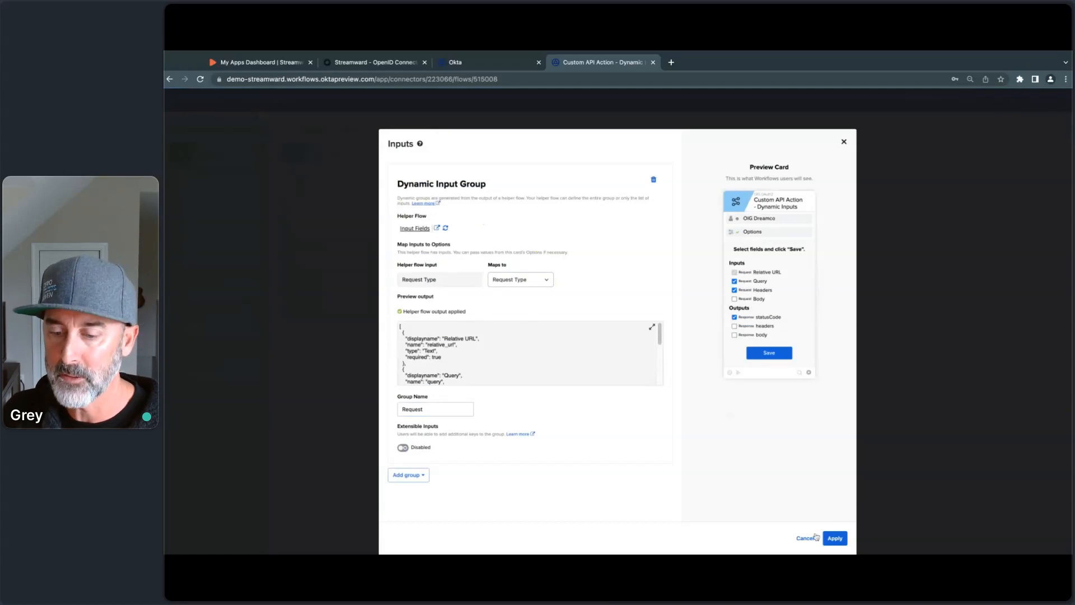
pyautogui.click(808, 539)
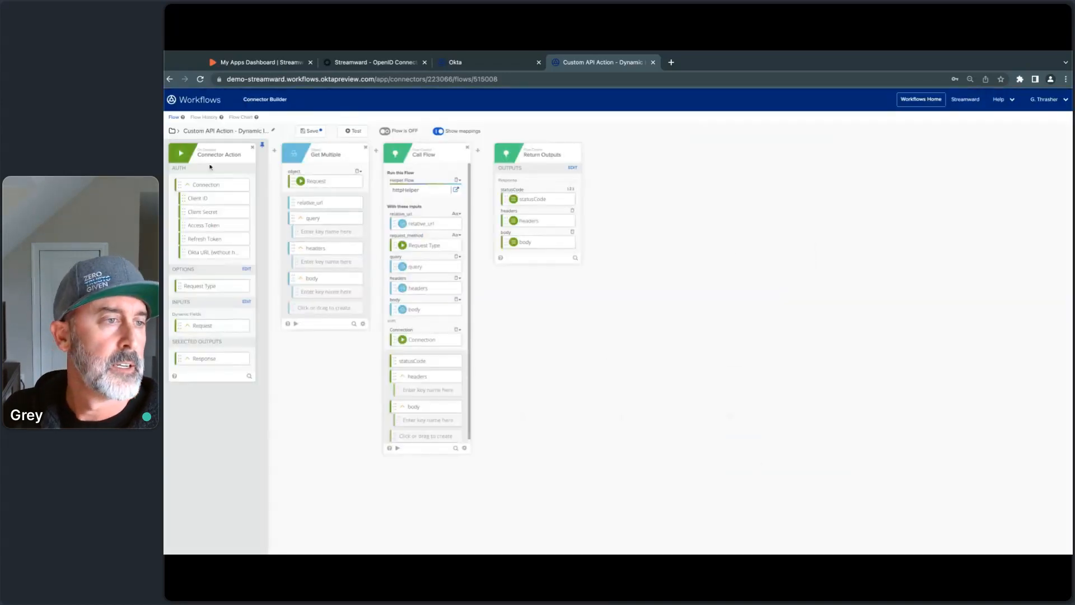
pyautogui.click(172, 131)
pyautogui.click(580, 335)
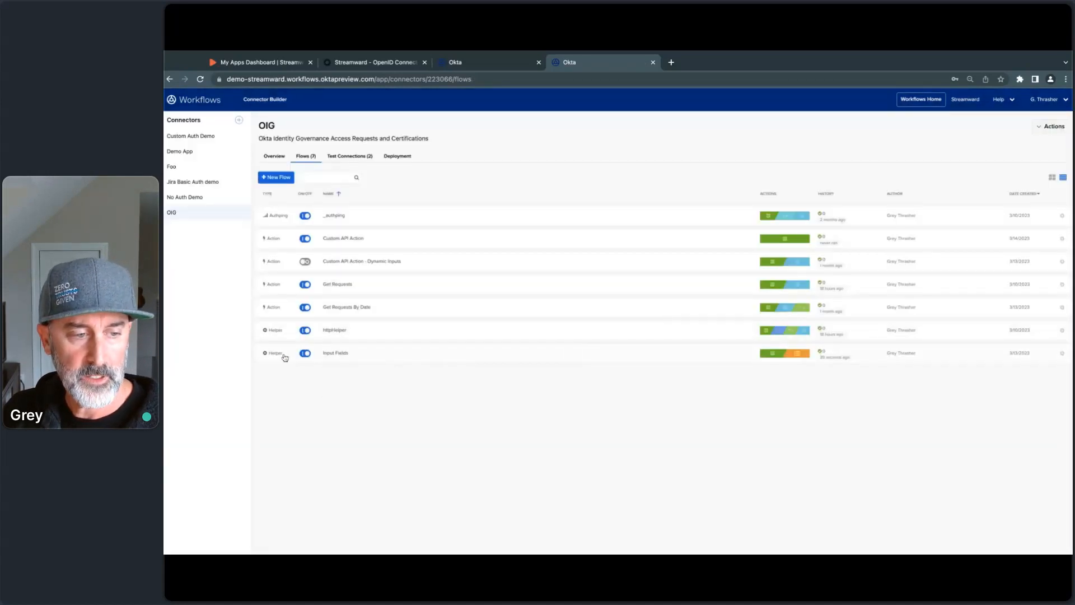
# Open the Input Fields helper flow, enlarge the Construct and Add to End items to read their field definitions, and exit without saving
pyautogui.click(342, 353)
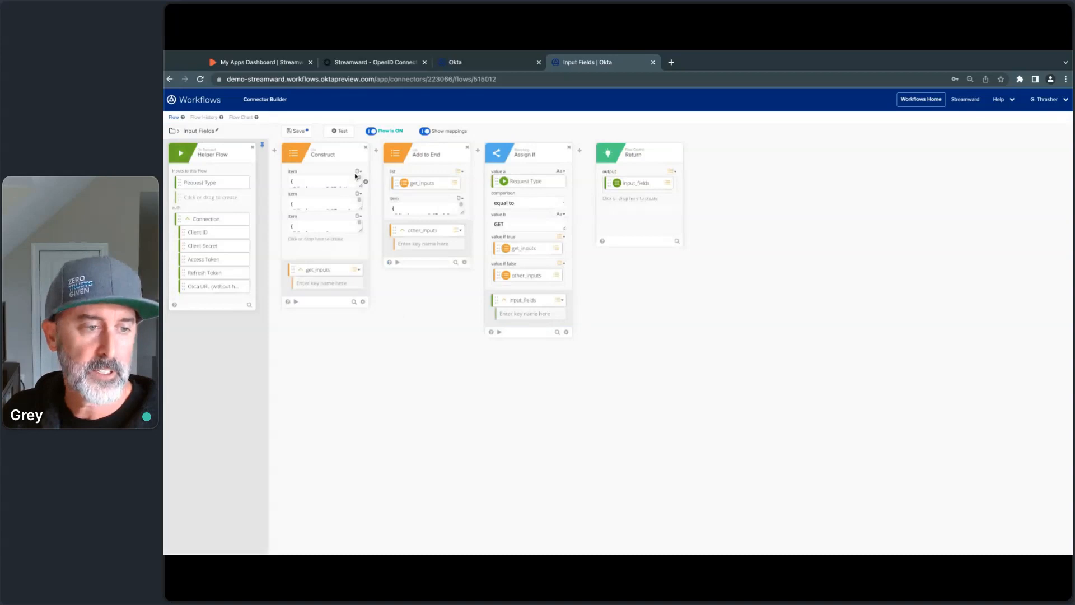
pyautogui.moveTo(361, 185); pyautogui.dragTo(361, 240)
pyautogui.moveTo(361, 262); pyautogui.dragTo(360, 374)
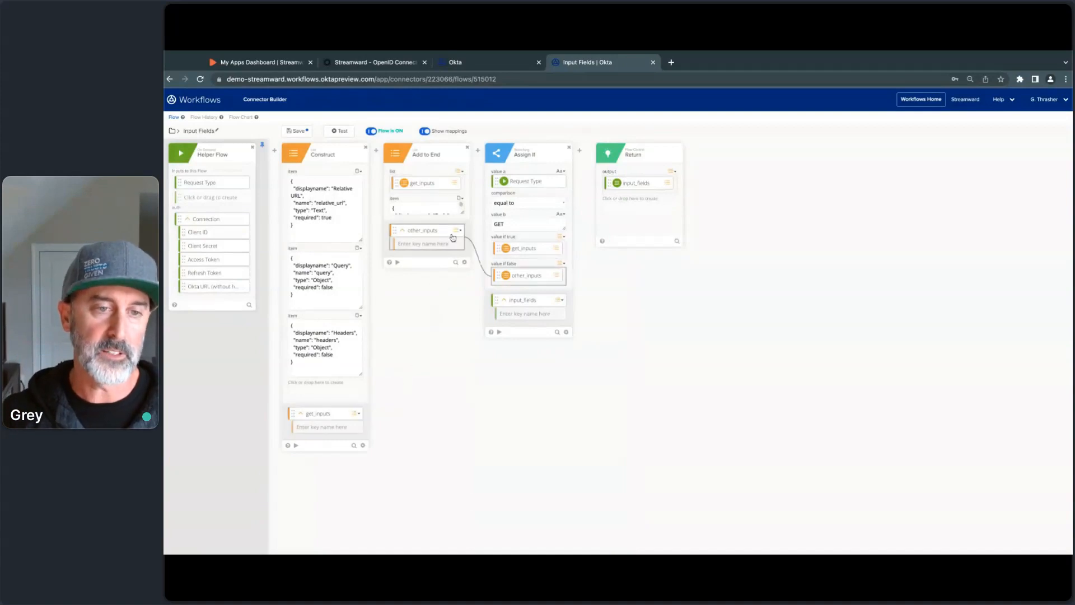
pyautogui.click(463, 217)
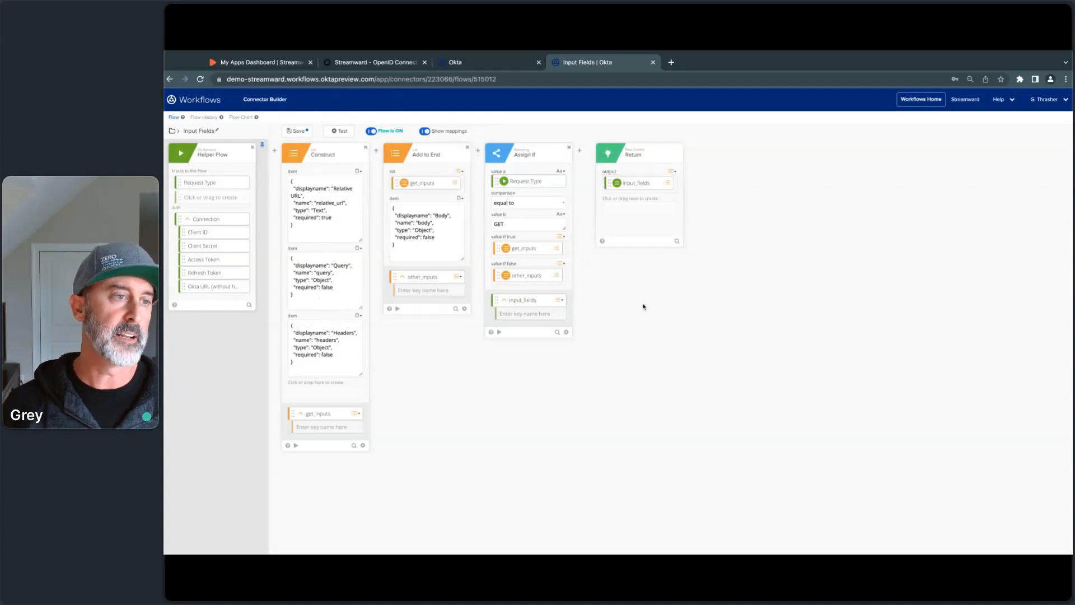
pyautogui.click(172, 131)
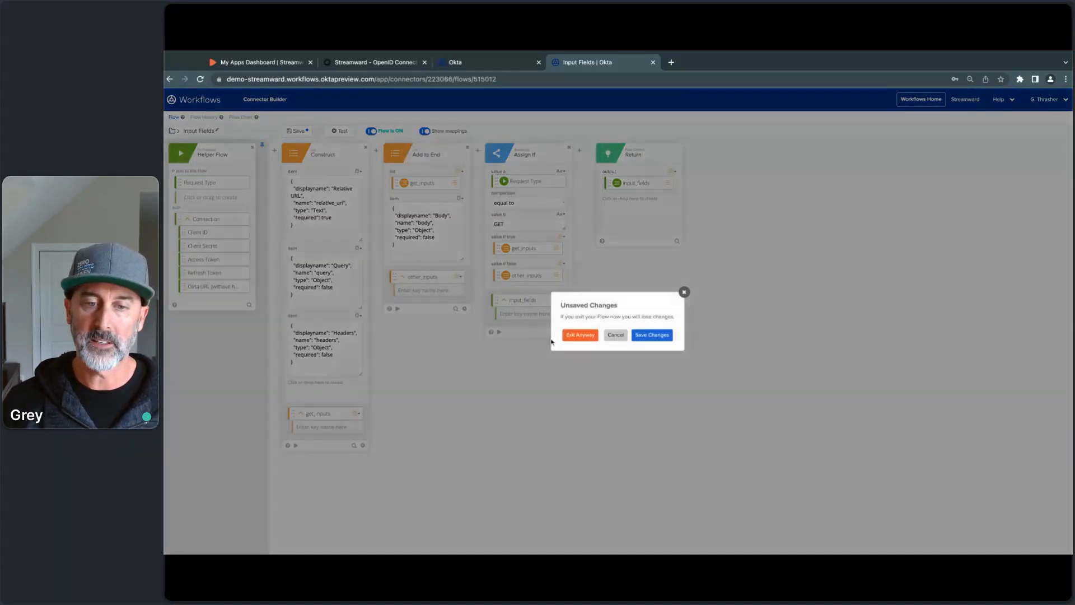
pyautogui.click(580, 336)
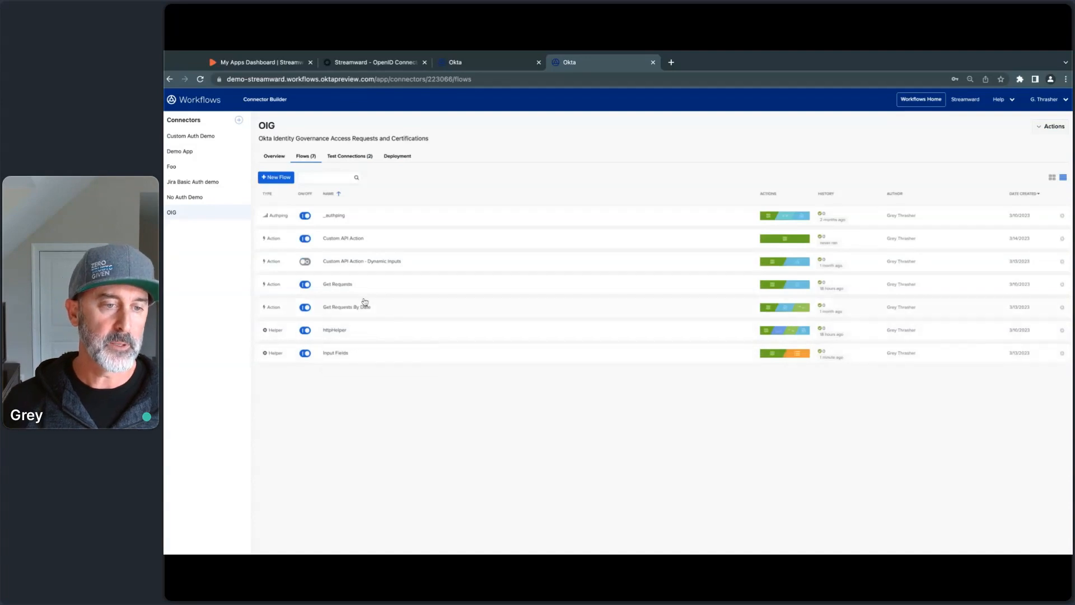
# Try adding a dynamic output group to the Custom API Action - Dynamic Inputs flow, cancel it, and exit without saving
pyautogui.click(378, 267)
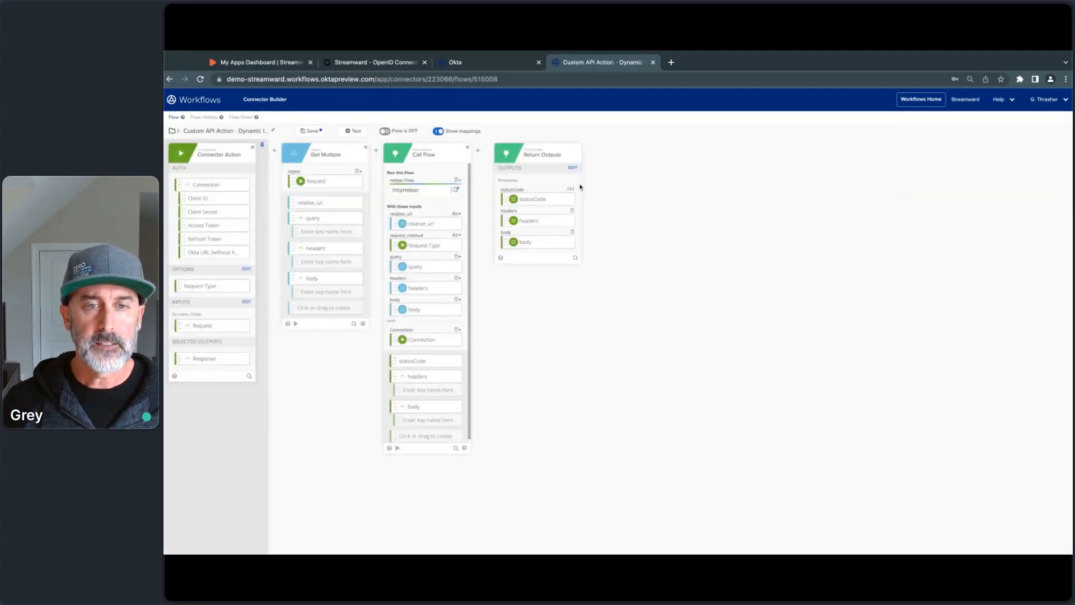
pyautogui.click(572, 169)
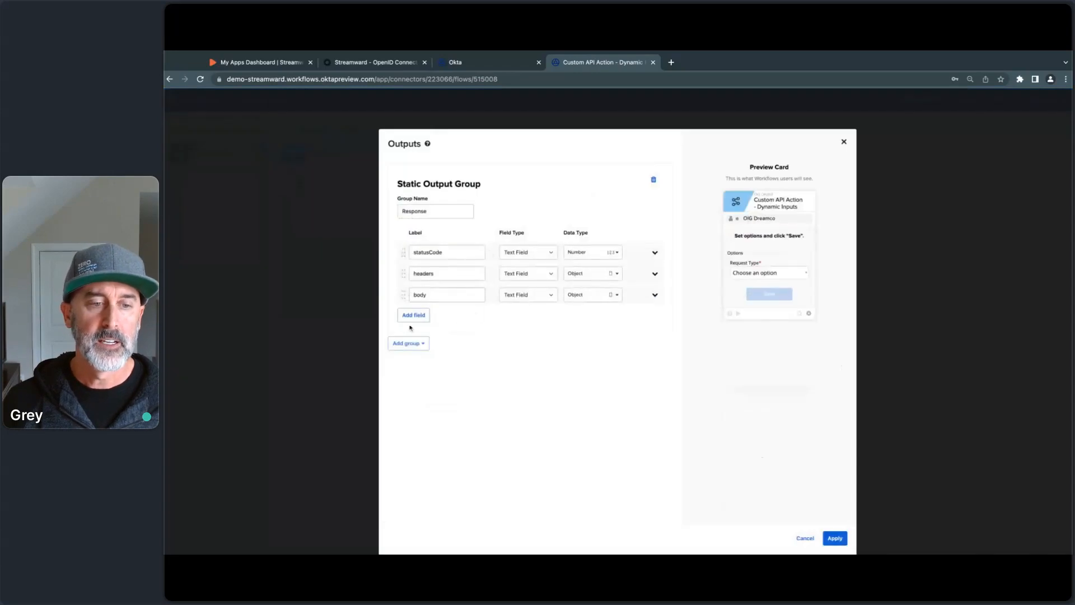
pyautogui.click(408, 342)
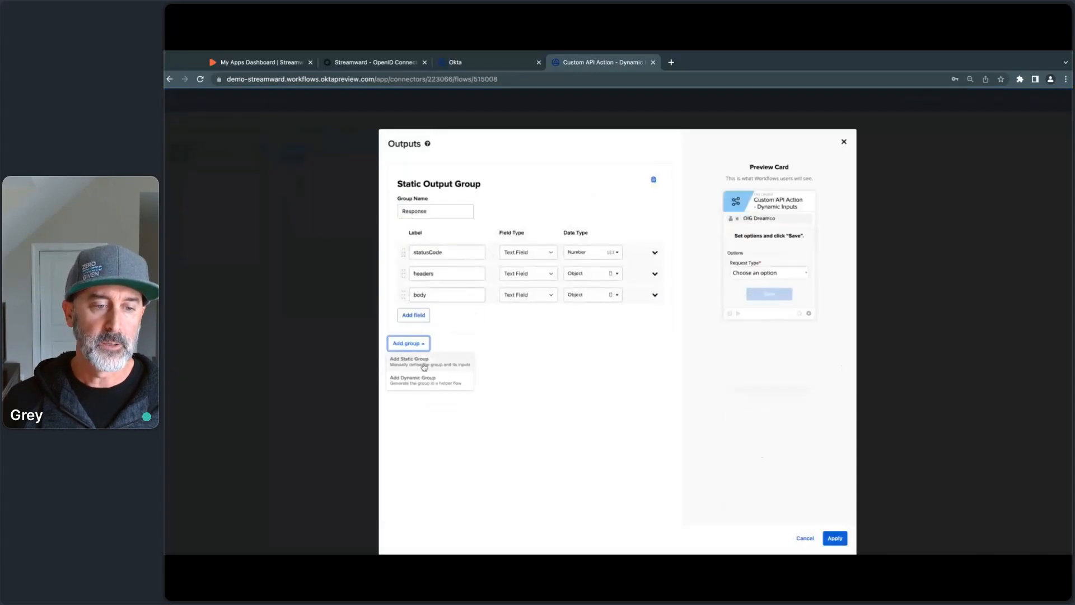
pyautogui.click(417, 380)
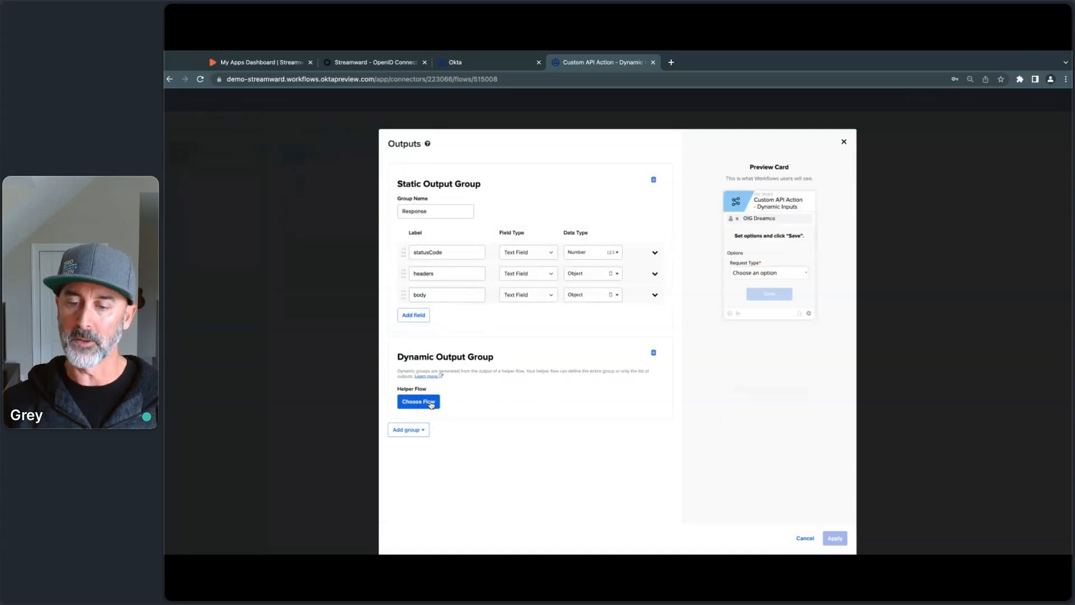
pyautogui.click(805, 538)
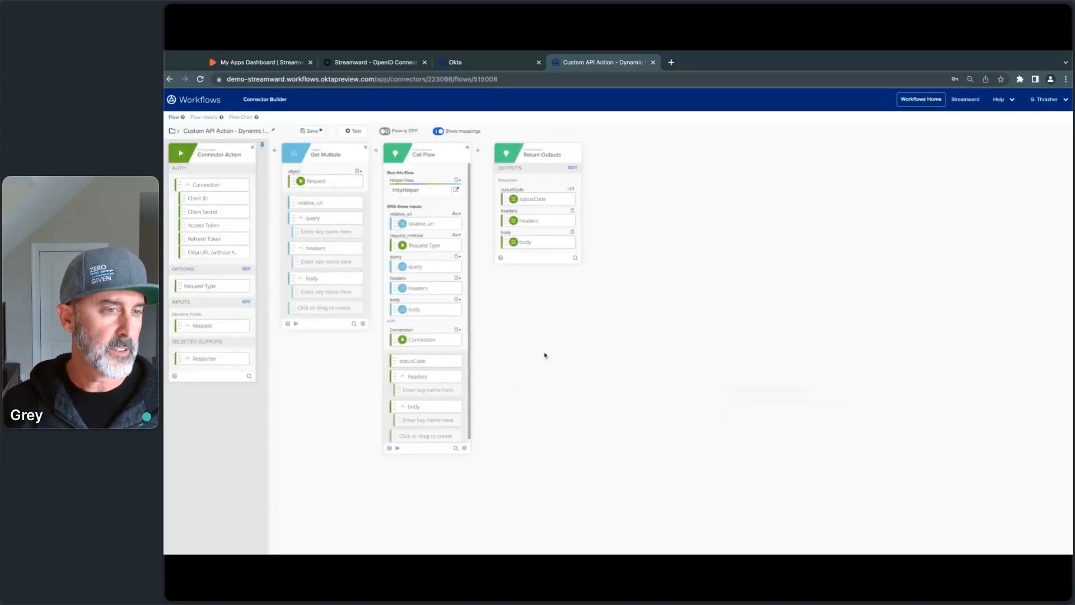
pyautogui.click(172, 130)
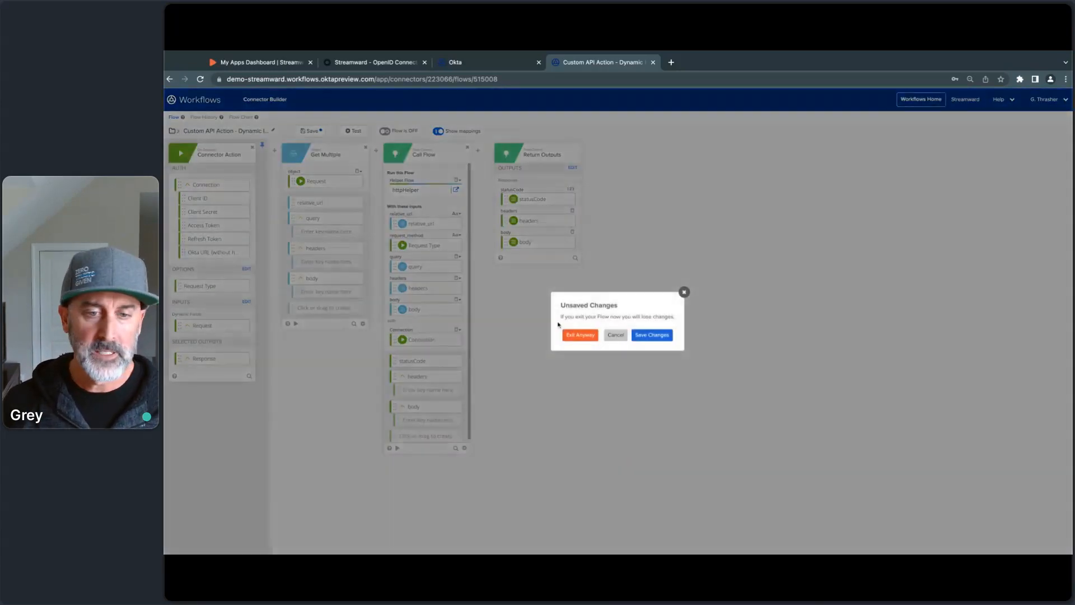
pyautogui.click(580, 335)
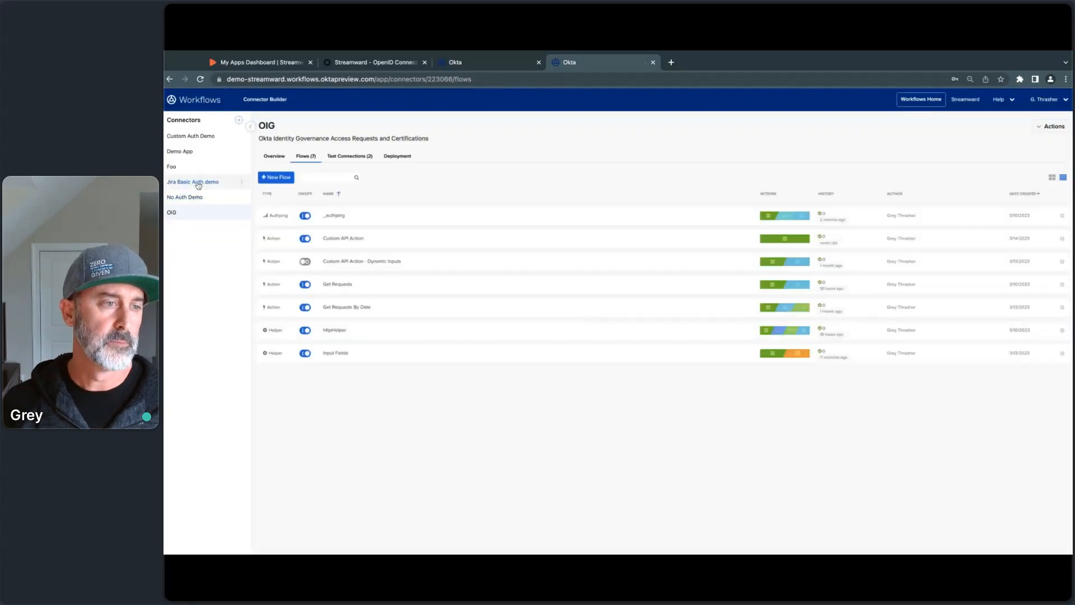
# Open the Jira Basic Auth demo connector's Return Output Fields helper flow and highlight the JSON field definitions in the Compose card
pyautogui.click(209, 185)
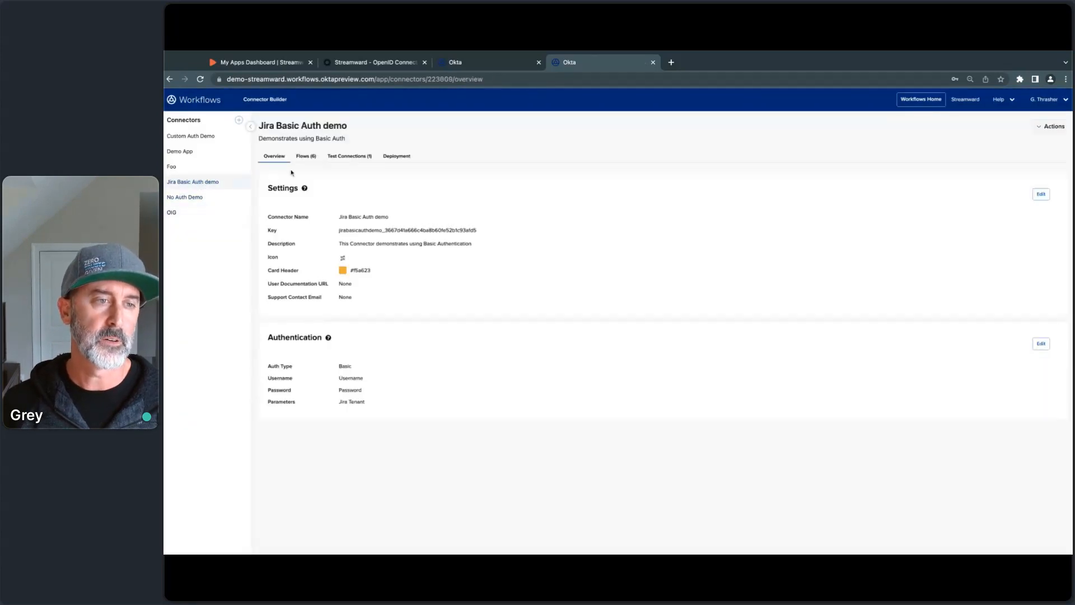
pyautogui.click(306, 157)
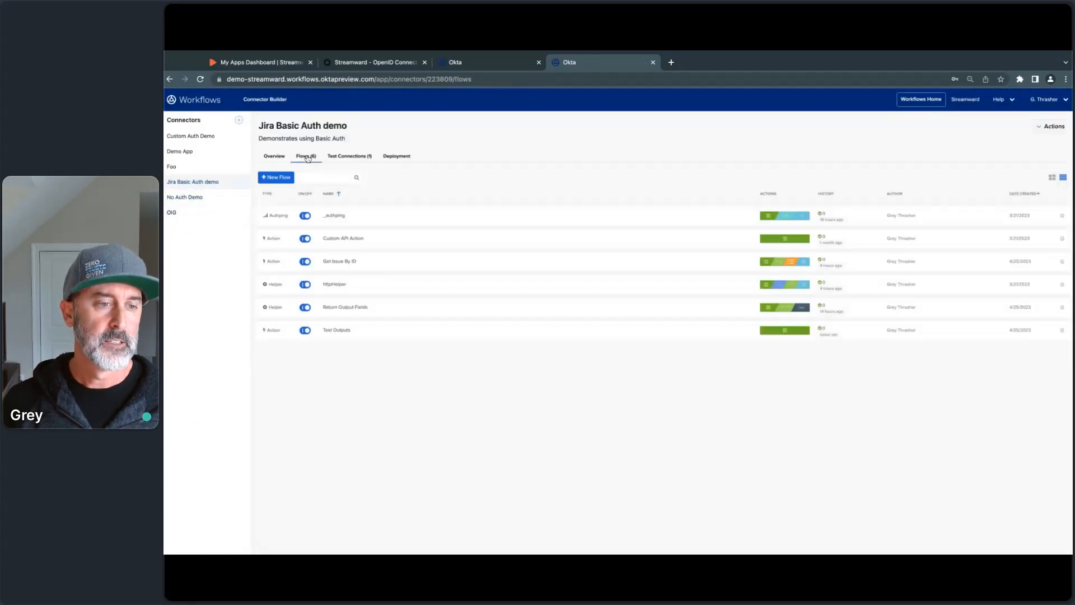
pyautogui.click(346, 308)
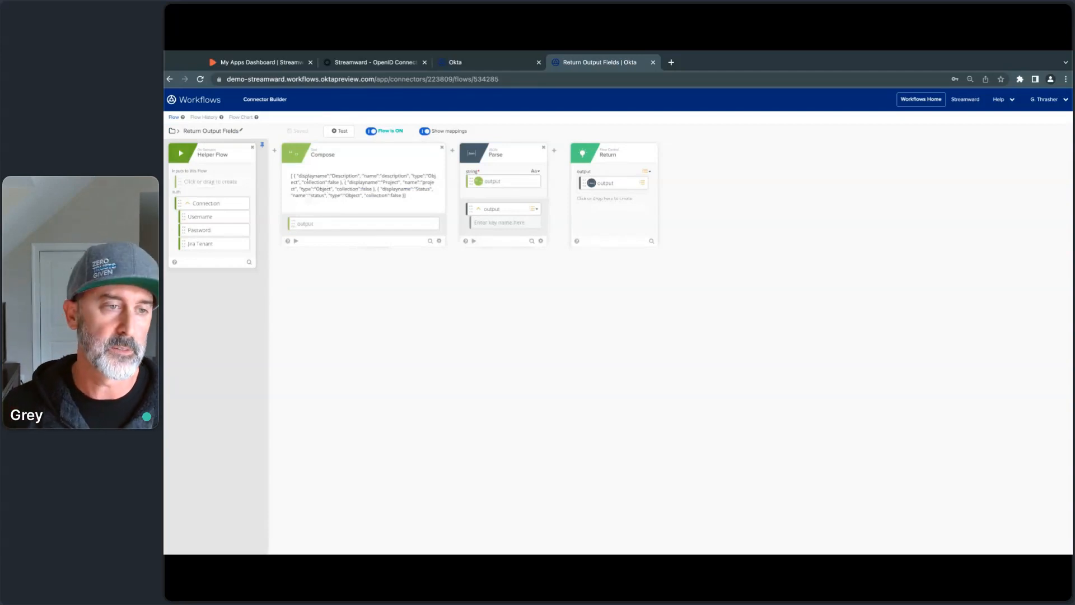
pyautogui.moveTo(290, 176); pyautogui.dragTo(417, 208)
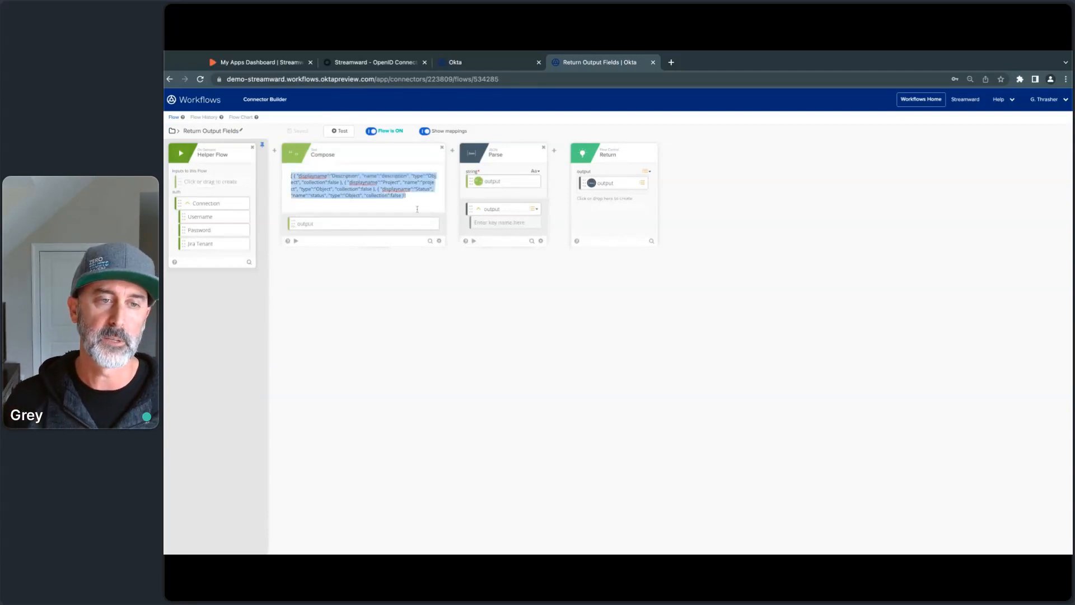
# Open jsoncrack.com in a new browser tab, dismiss the What's New notice and go to the JSON Crack editor
pyautogui.click(416, 208)
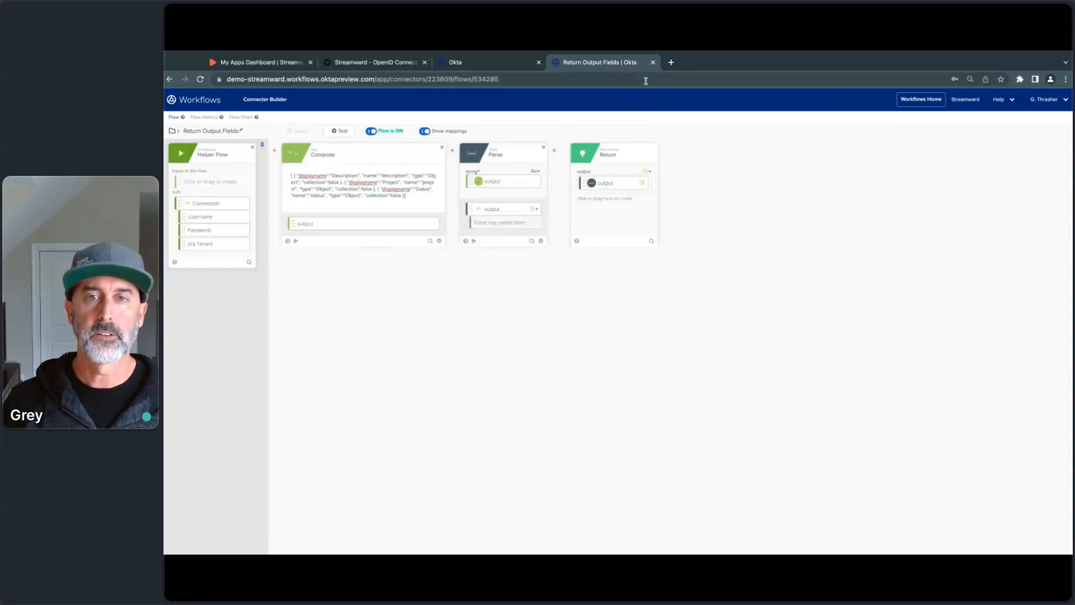
pyautogui.click(670, 62)
pyautogui.write('json')
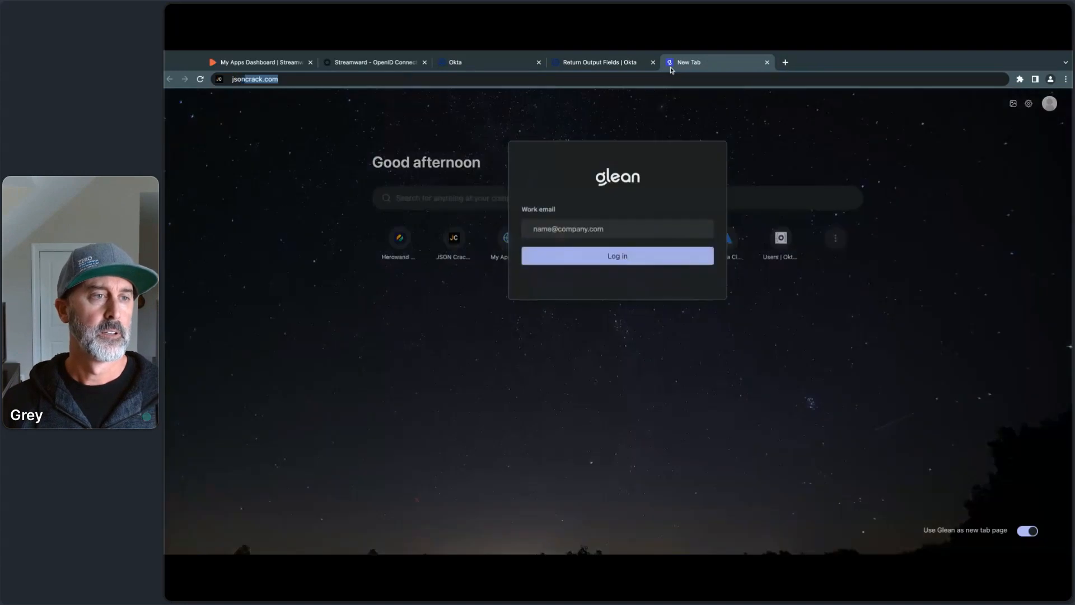
pyautogui.press('Return')
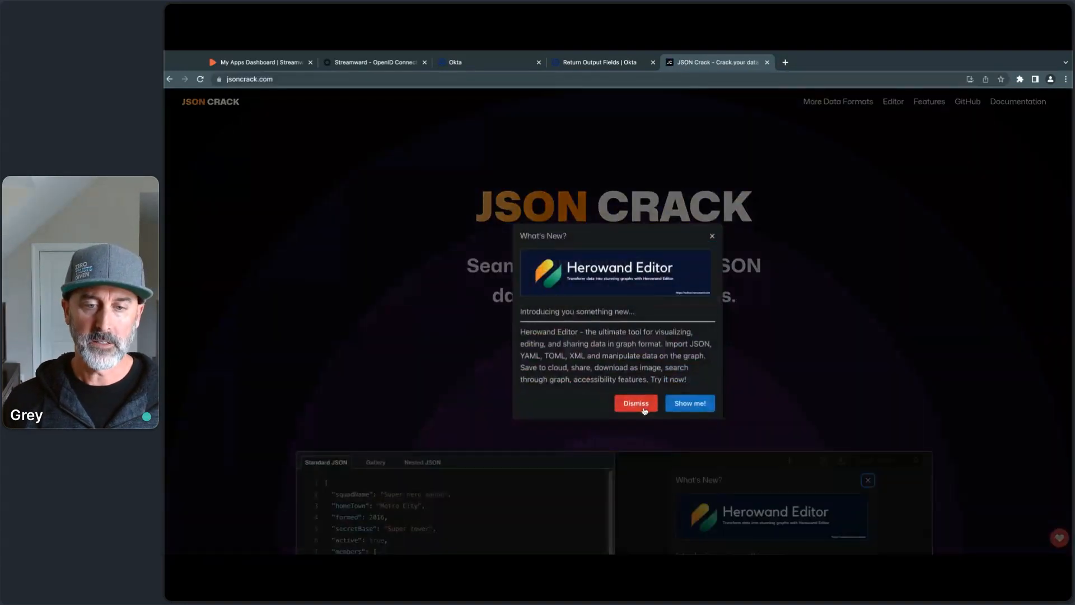
pyautogui.click(639, 403)
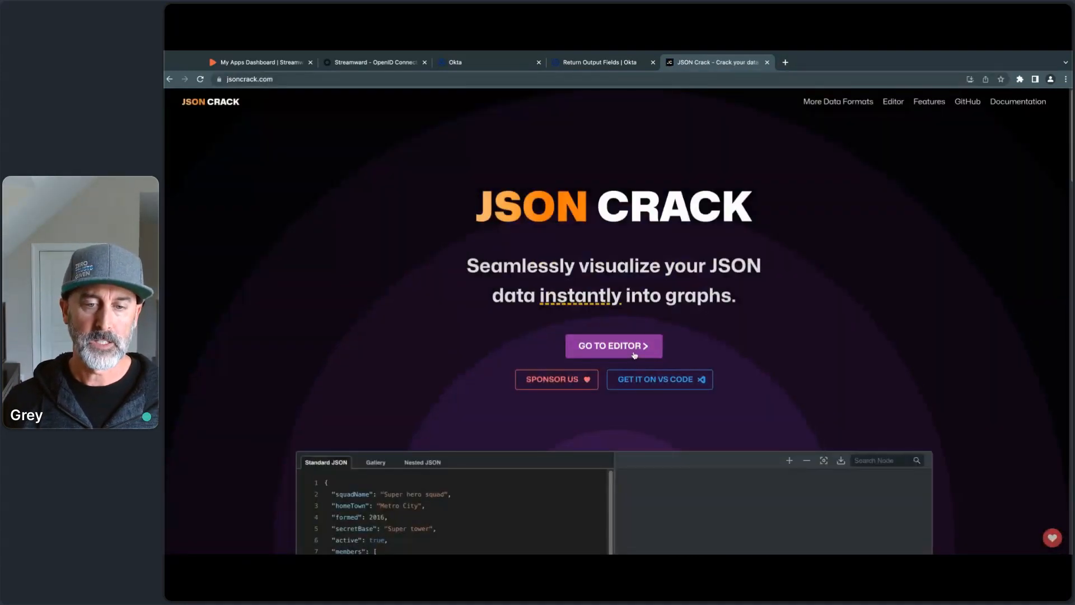
pyautogui.click(634, 355)
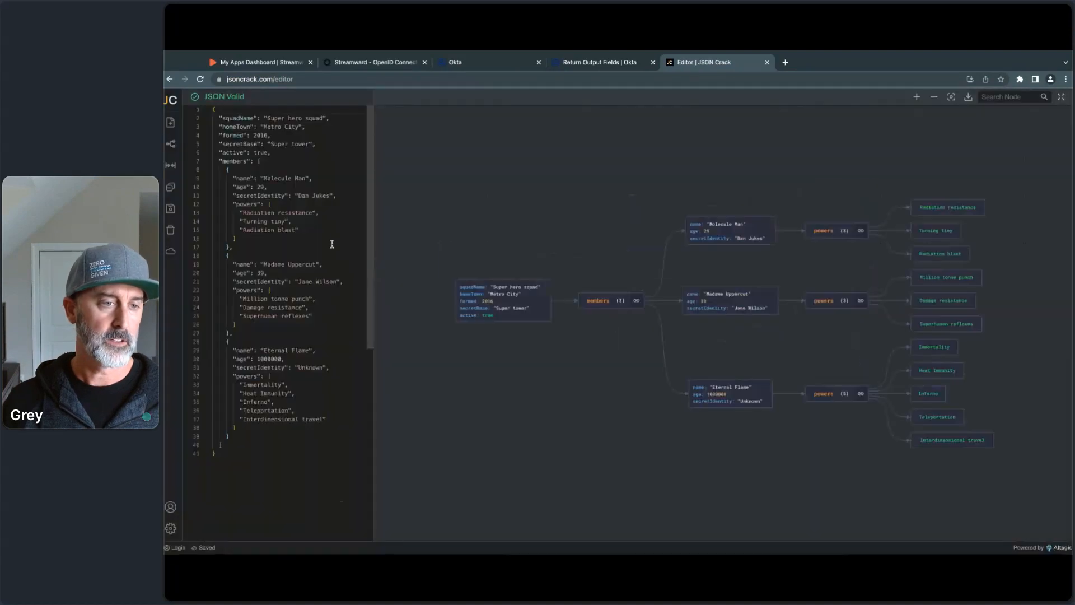
# Replace all the sample JSON with the copied full Jira issue response and examine its graph
pyautogui.click(323, 256)
pyautogui.hotkey('ctrl', 'a')
pyautogui.hotkey('ctrl', 'v')
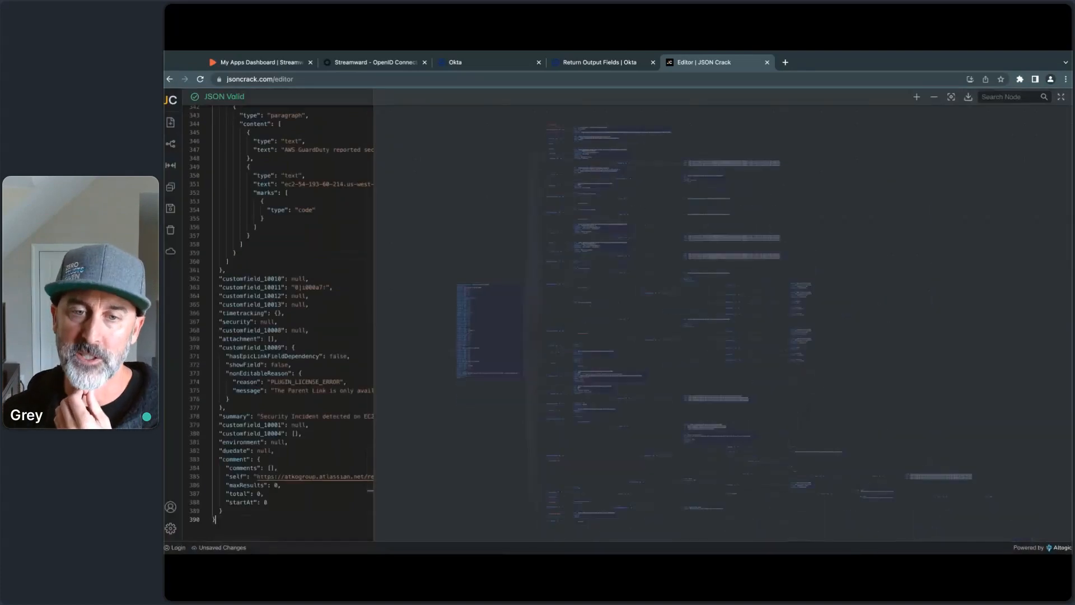
pyautogui.scroll(5, 522, 335)
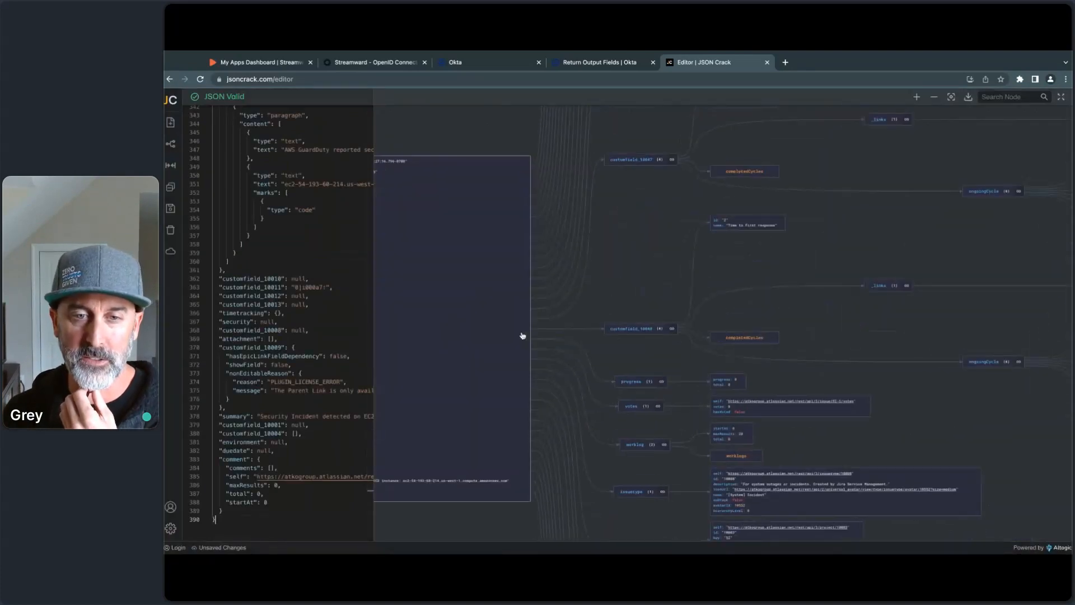
pyautogui.scroll(3, 523, 335)
pyautogui.scroll(-10, 522, 335)
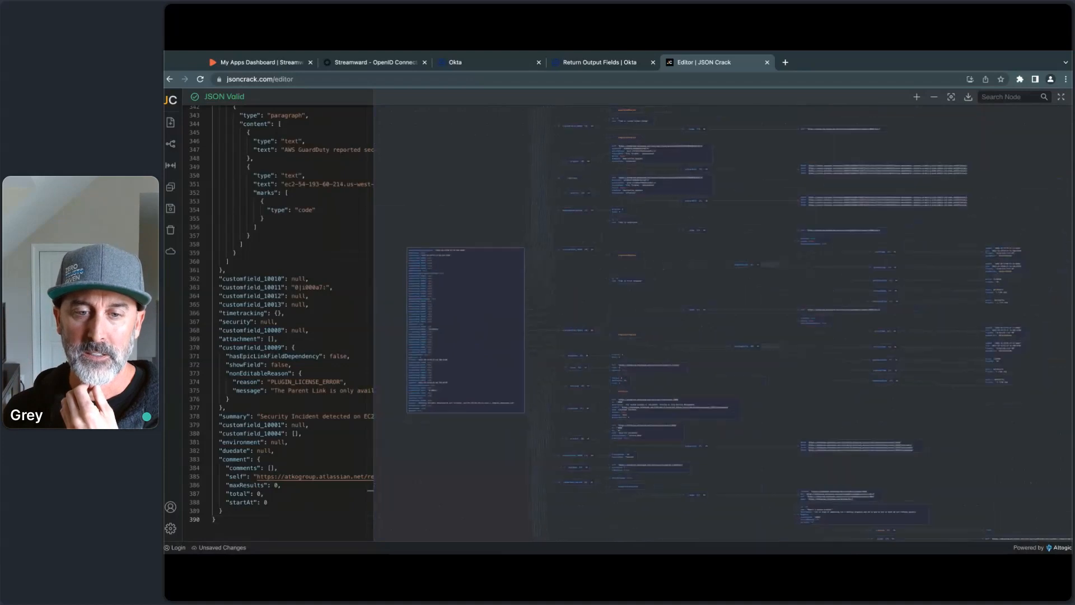
pyautogui.moveTo(593, 296); pyautogui.dragTo(573, 417)
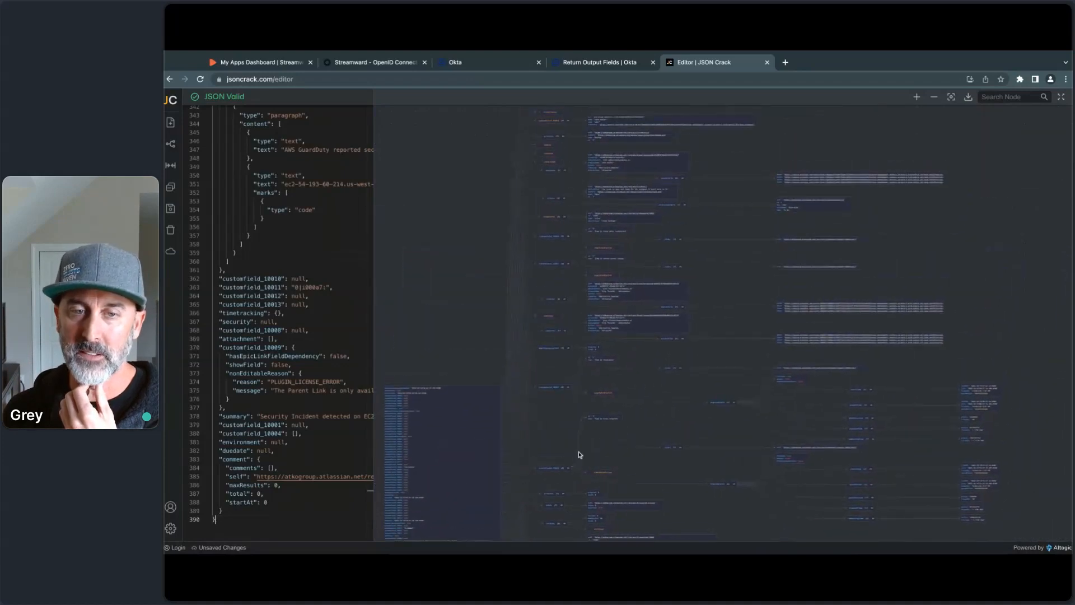
pyautogui.moveTo(579, 454); pyautogui.dragTo(585, 372)
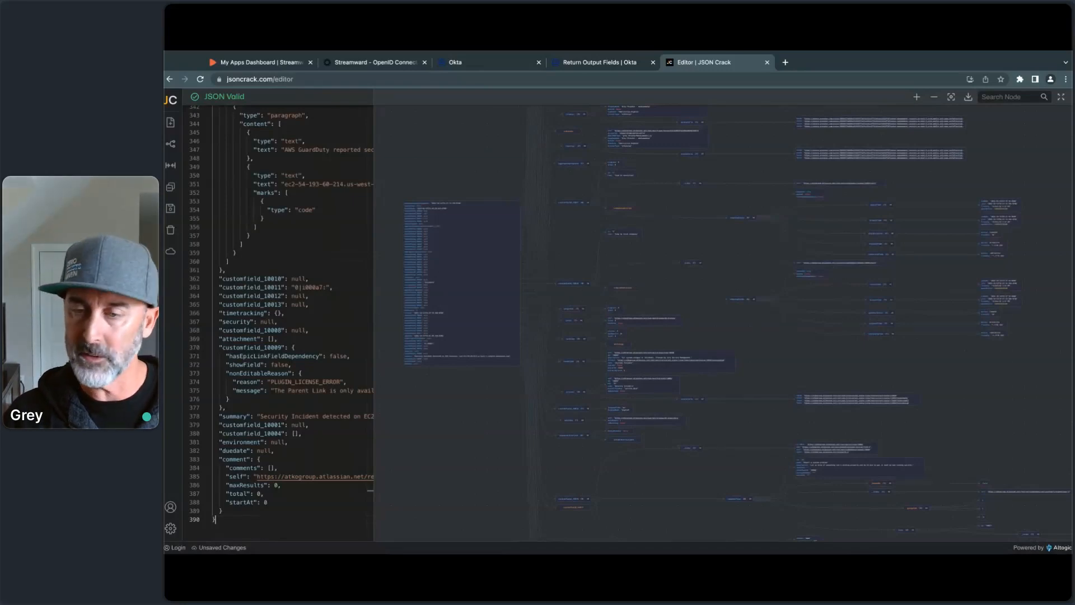
# Return to Okta Workflows, open the Get Issue By ID flow, review its dynamic output group settings and close them without changes
pyautogui.click(605, 65)
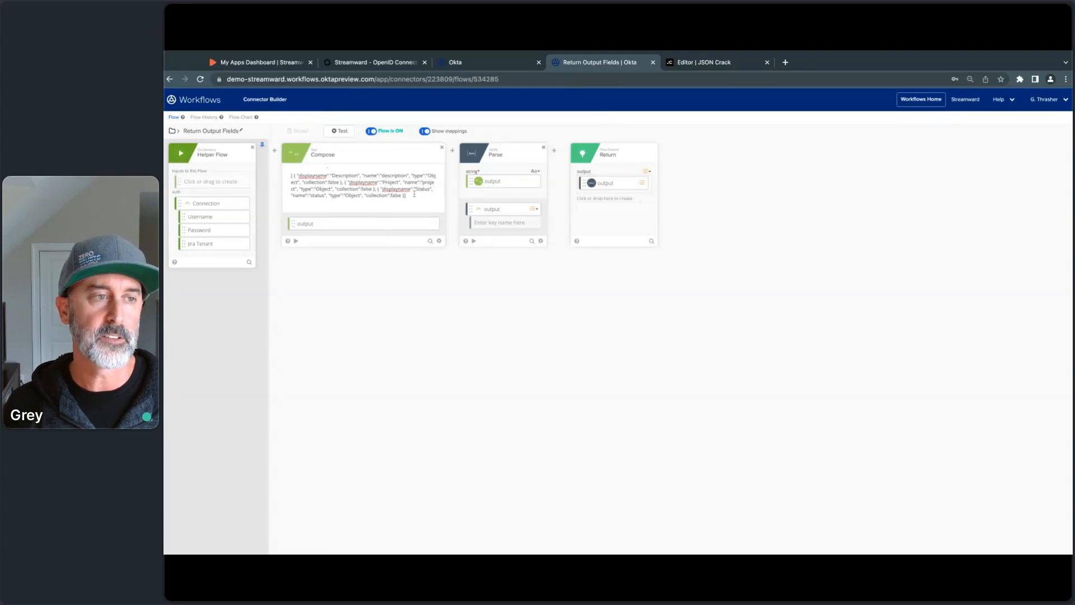
pyautogui.click(172, 130)
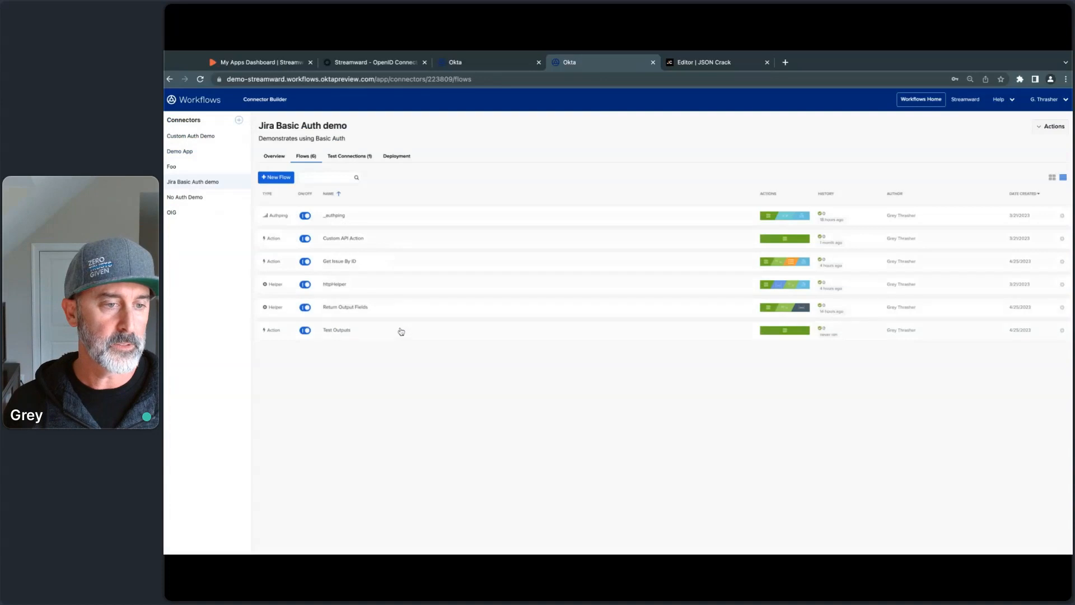
pyautogui.click(355, 264)
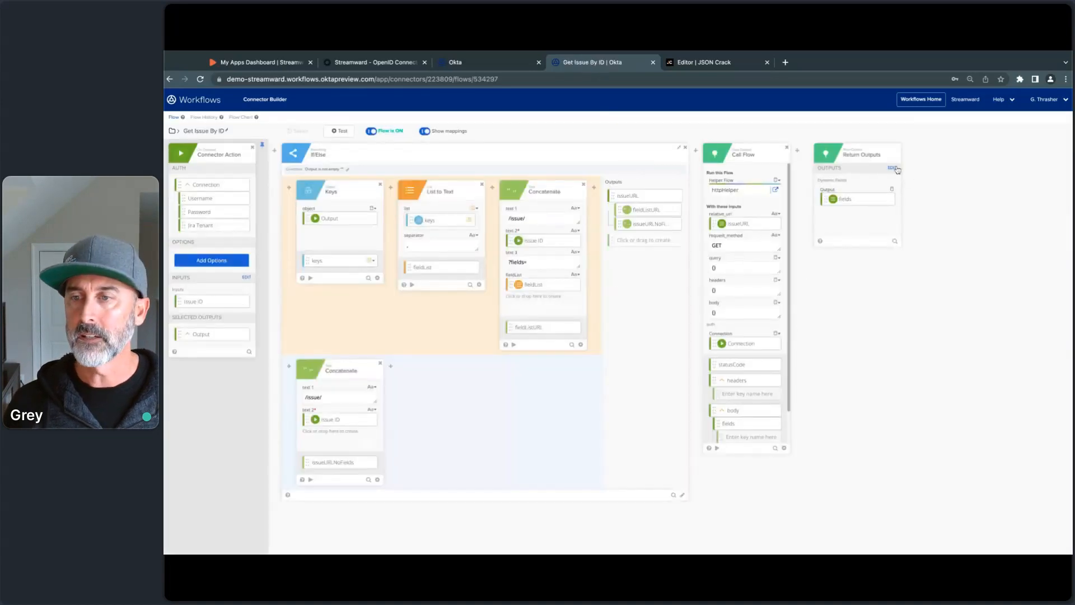
pyautogui.click(894, 168)
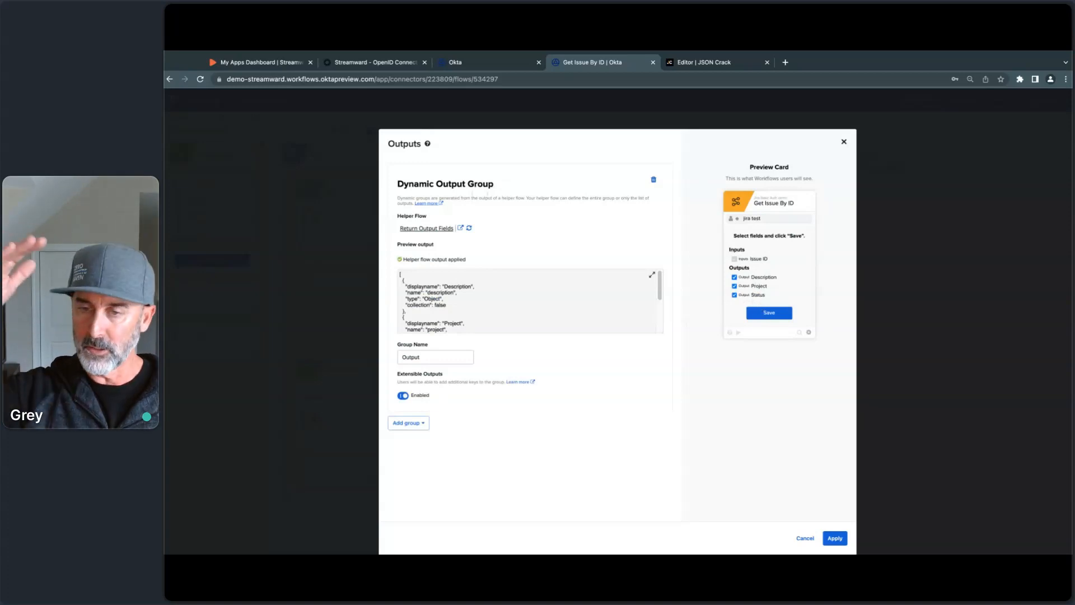
pyautogui.click(843, 142)
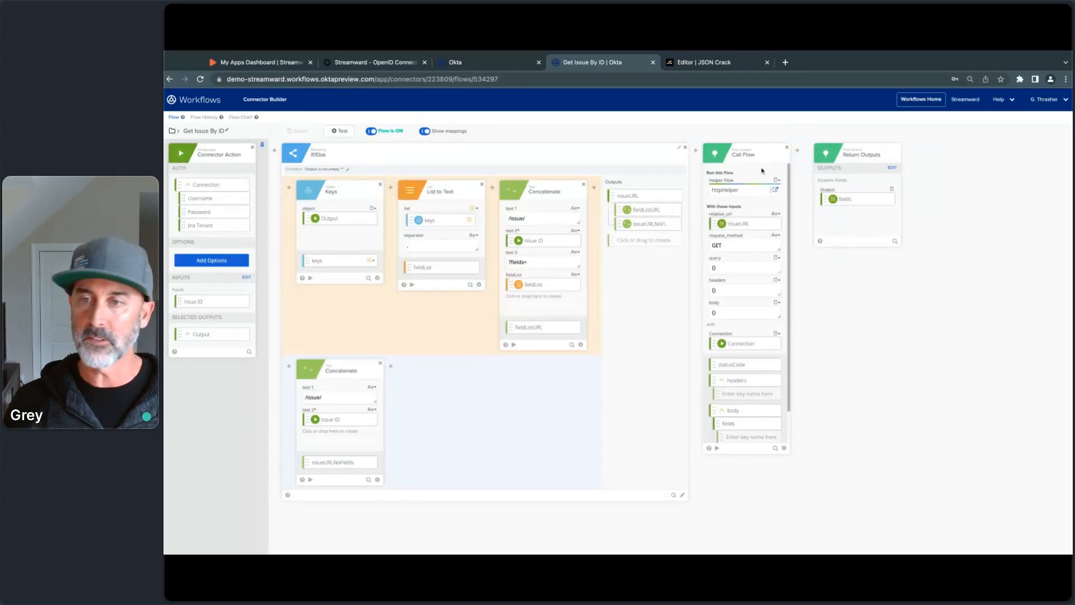
# View the Get Issue By ID flow's test inputs and selected outputs, and close the test dialog without running it
pyautogui.moveTo(858, 200)
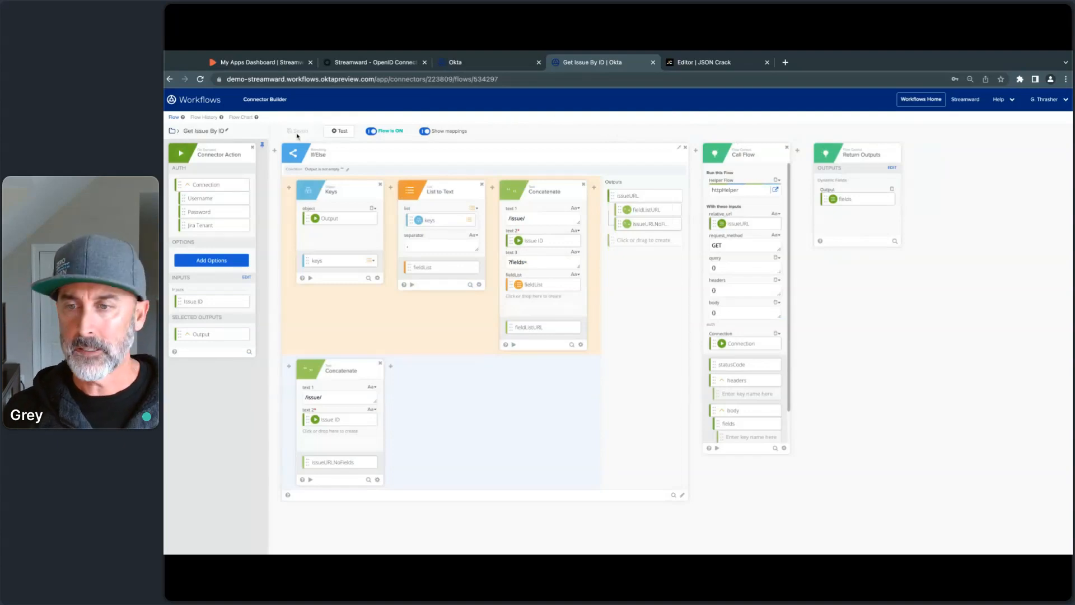
pyautogui.click(340, 130)
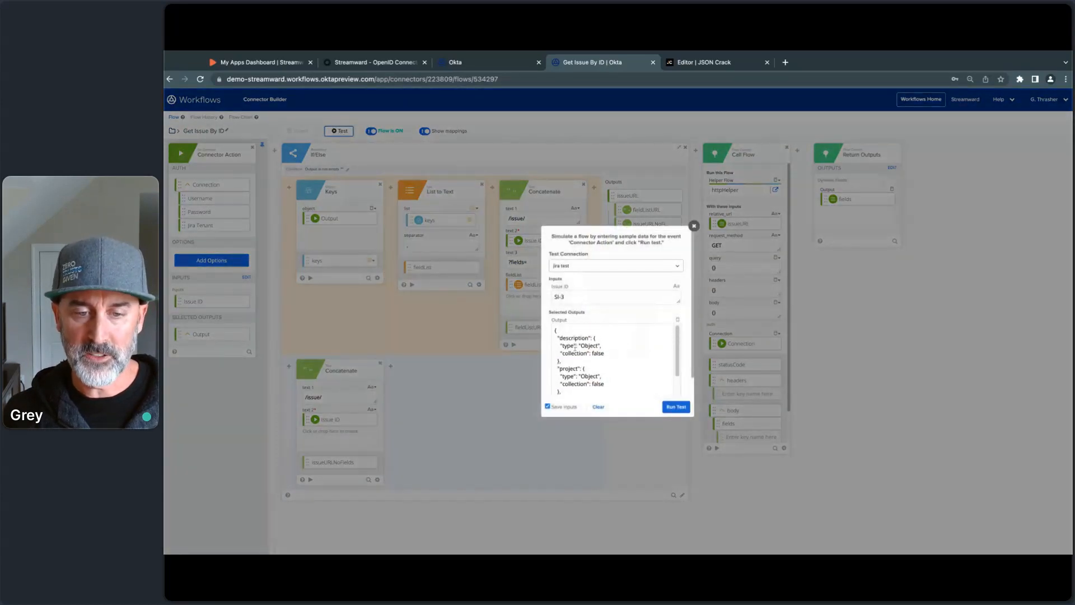
pyautogui.click(695, 226)
# Switch to the unnamed workflow with the Custom API Action cards, exit it without saving and create a new flow
pyautogui.click(480, 64)
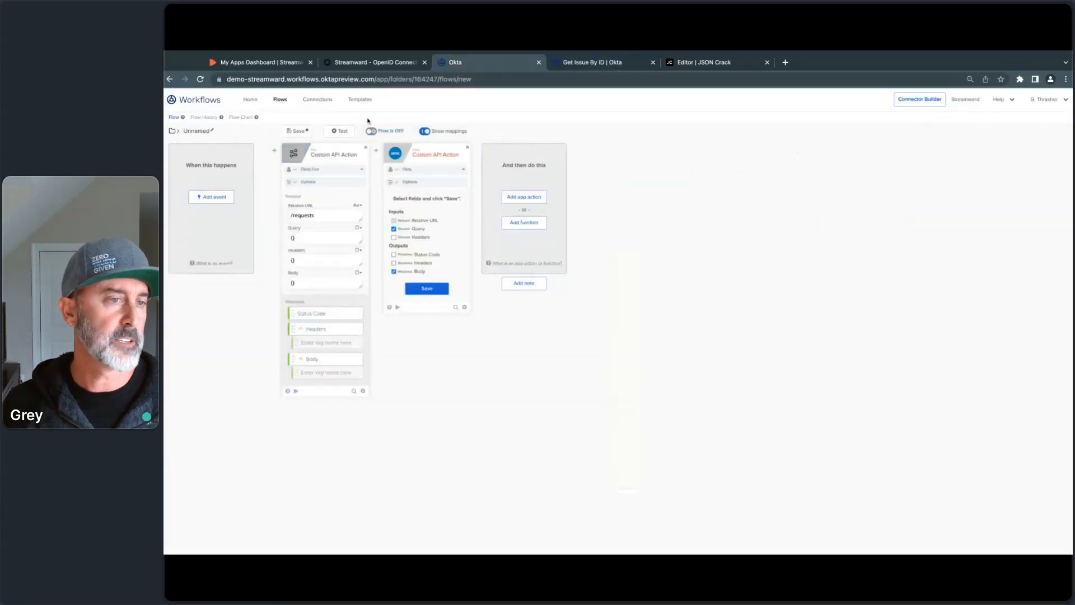
pyautogui.click(173, 133)
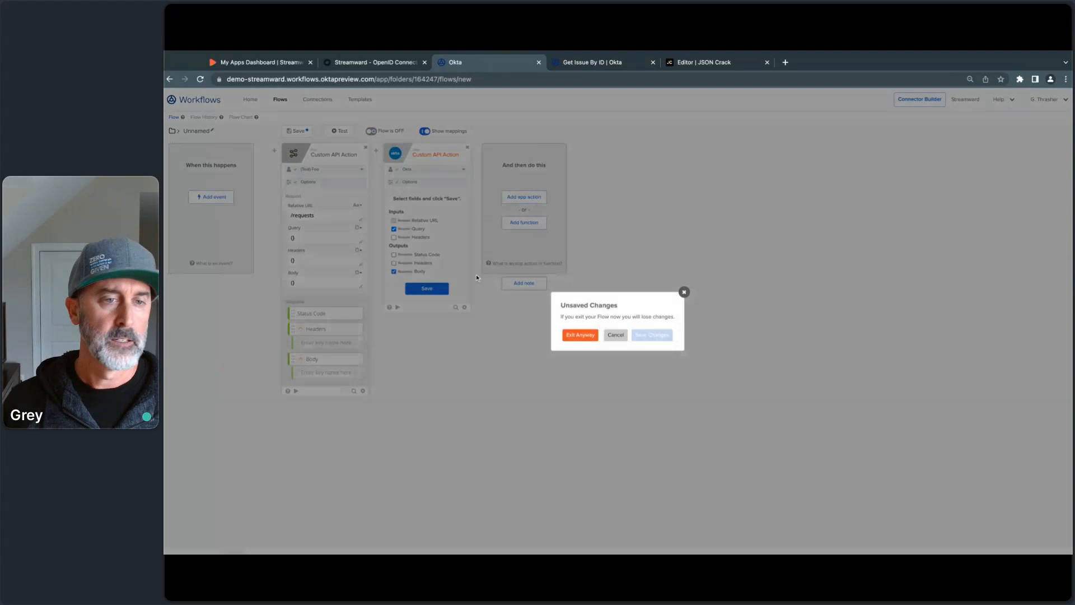
pyautogui.click(577, 334)
pyautogui.click(276, 177)
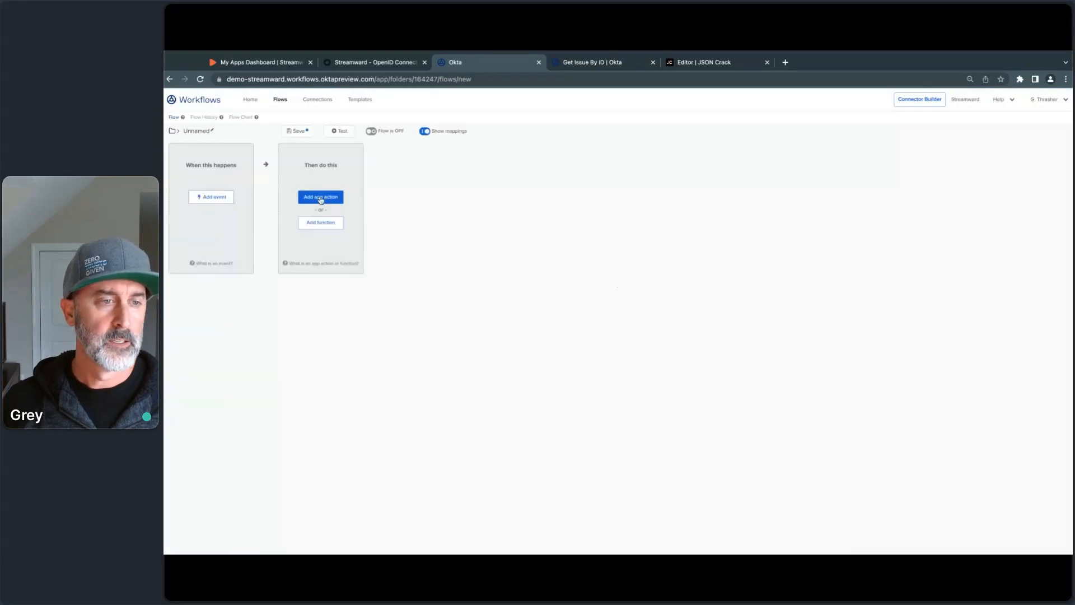
# Add the Jira Basic Auth demo's Get Issue By ID action with its test connection, keeping the Description, Project and Status outputs
pyautogui.click(330, 199)
pyautogui.click(351, 166)
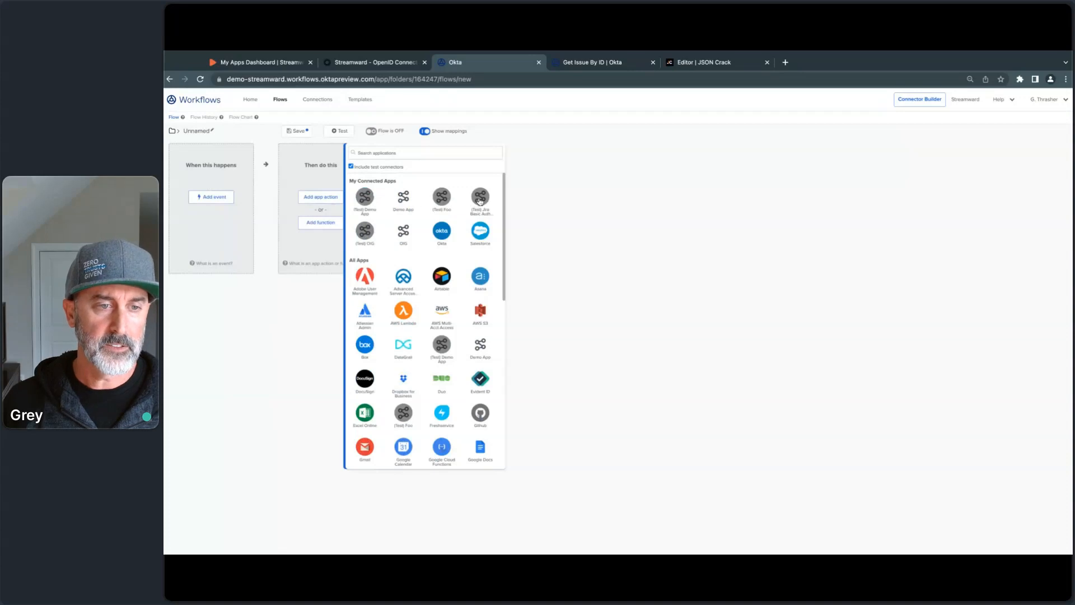
pyautogui.click(479, 199)
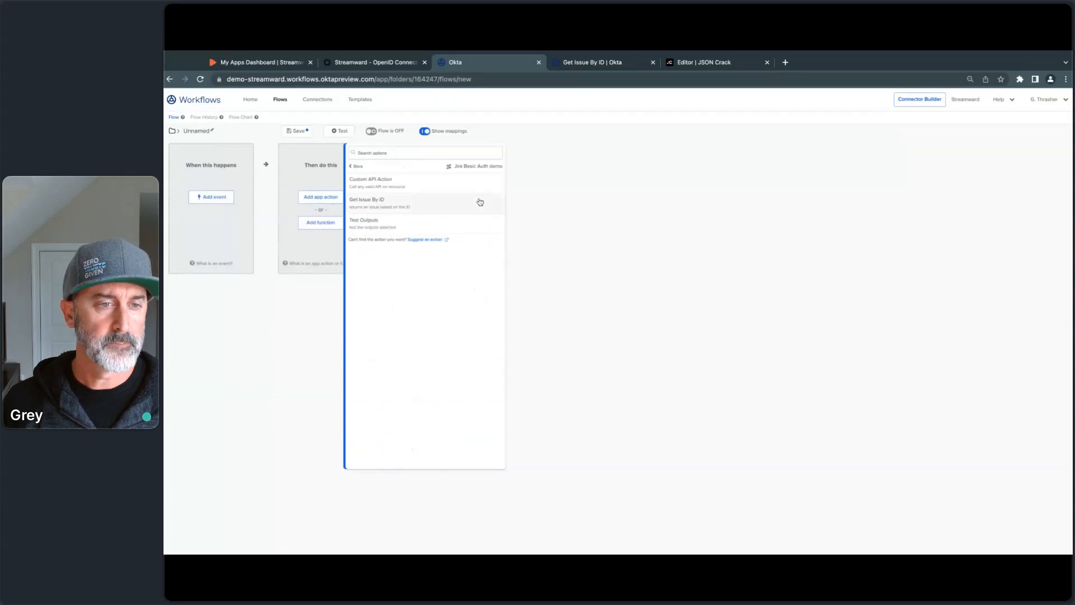
pyautogui.click(371, 202)
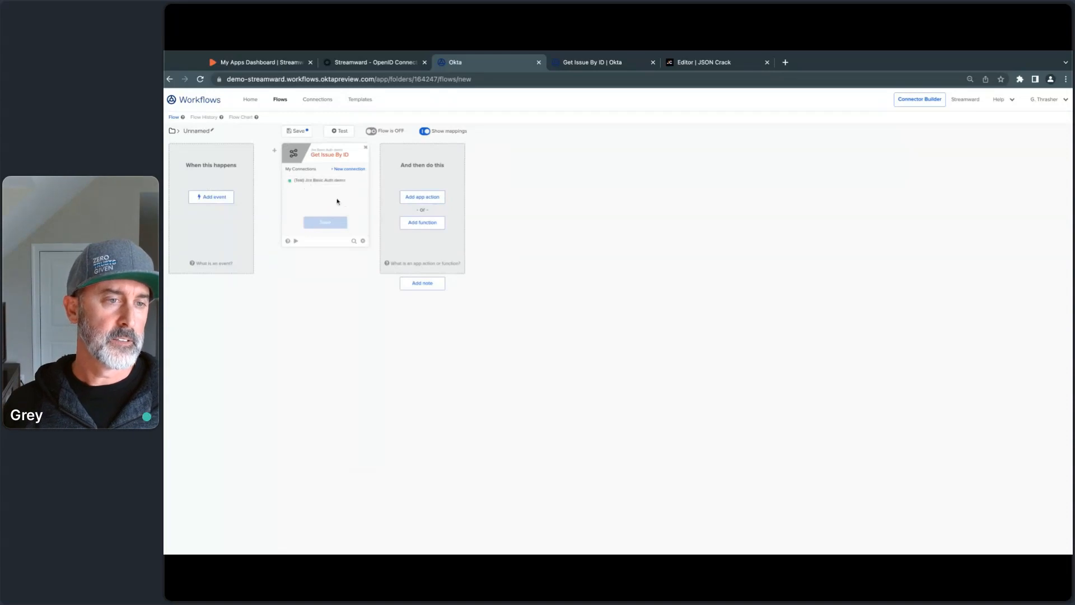
pyautogui.click(328, 181)
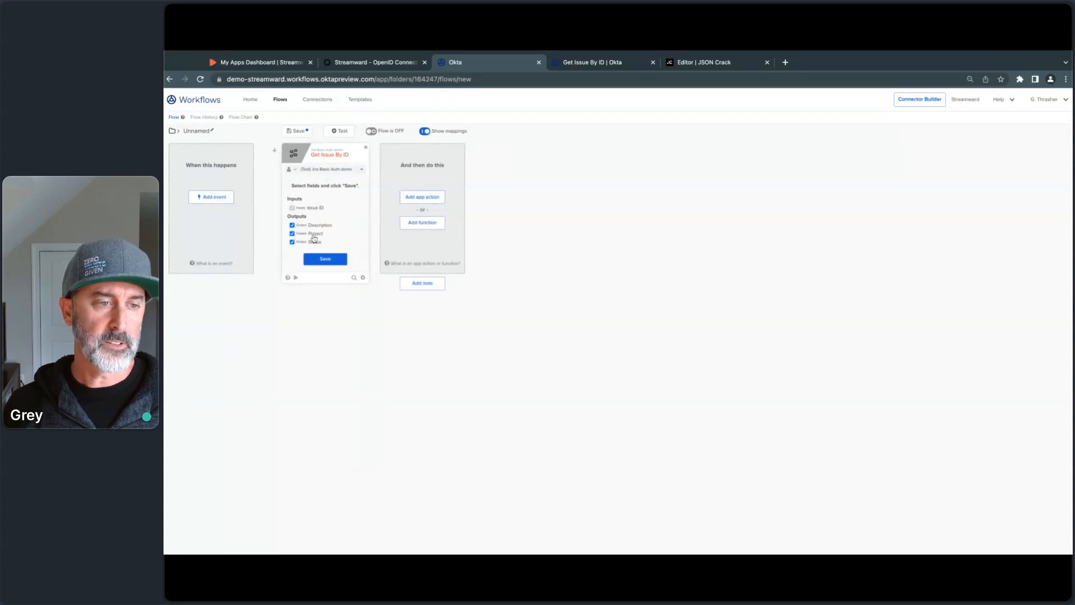
pyautogui.click(323, 261)
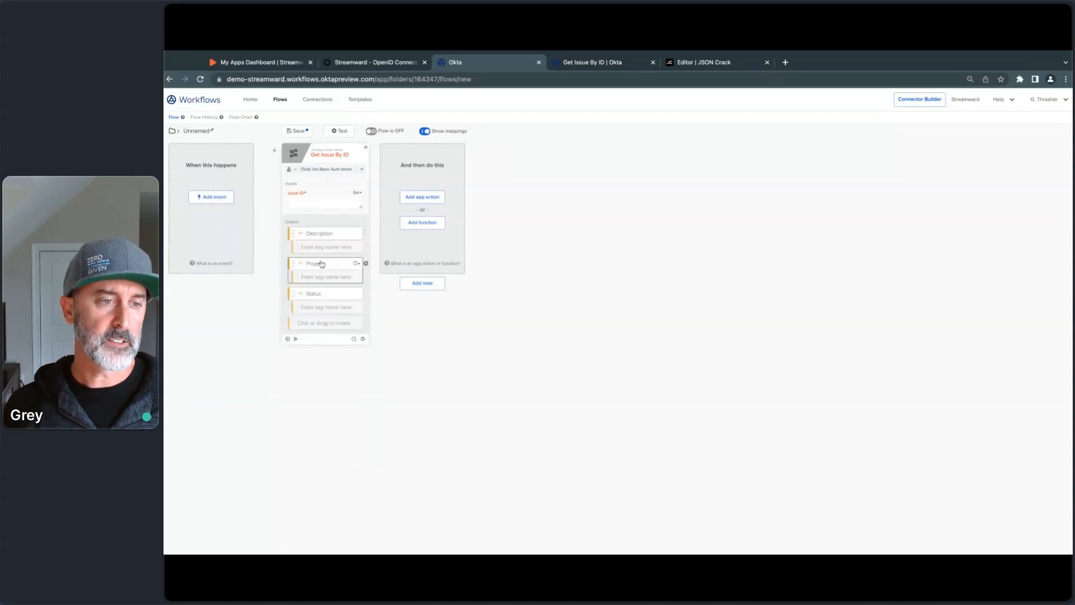
# Set the Issue ID to SI-3, test the Get Issue By ID card and enlarge the Description, Project and Status results
pyautogui.click(343, 205)
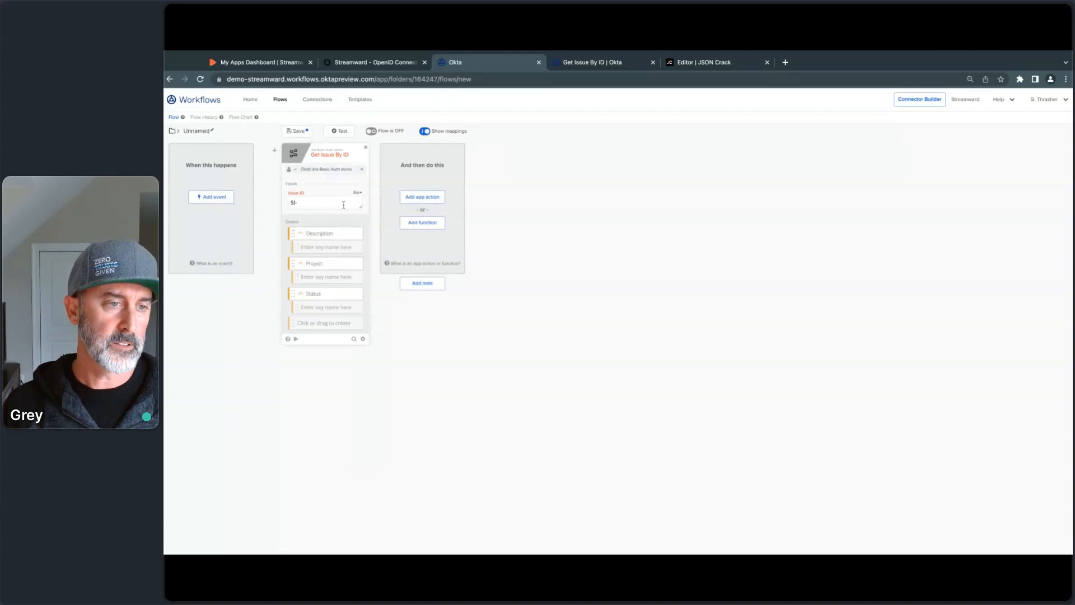
pyautogui.click(296, 339)
pyautogui.click(550, 497)
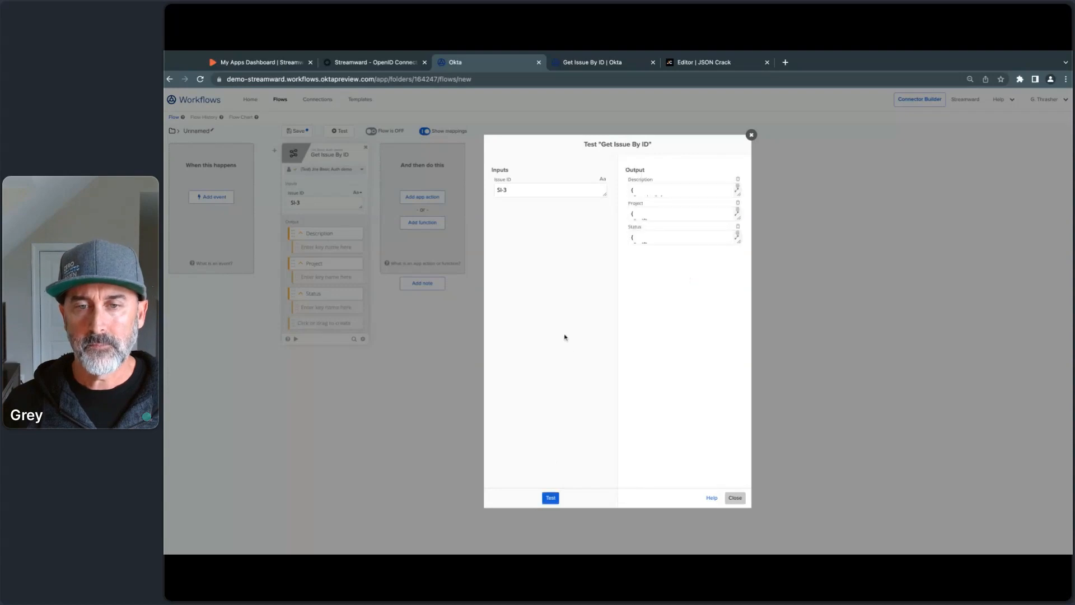
pyautogui.moveTo(739, 194); pyautogui.dragTo(739, 241)
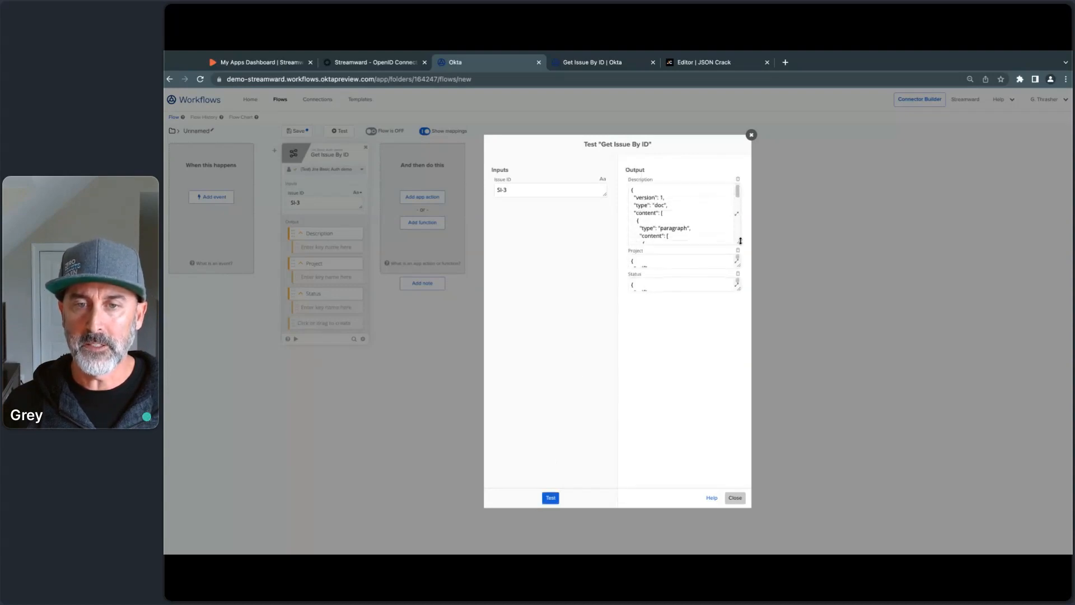
pyautogui.click(739, 264)
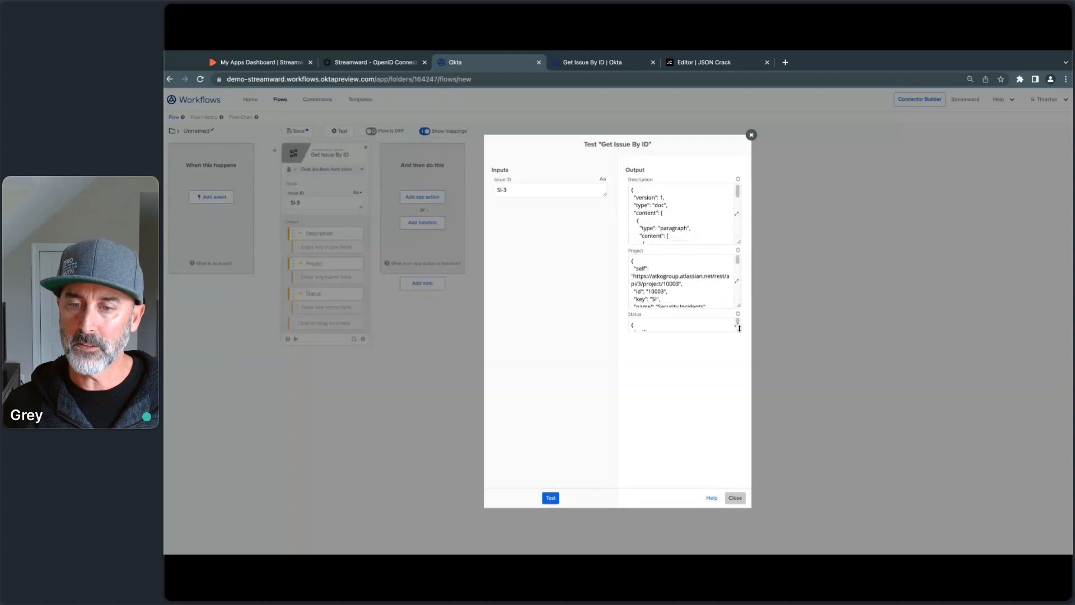
pyautogui.click(739, 328)
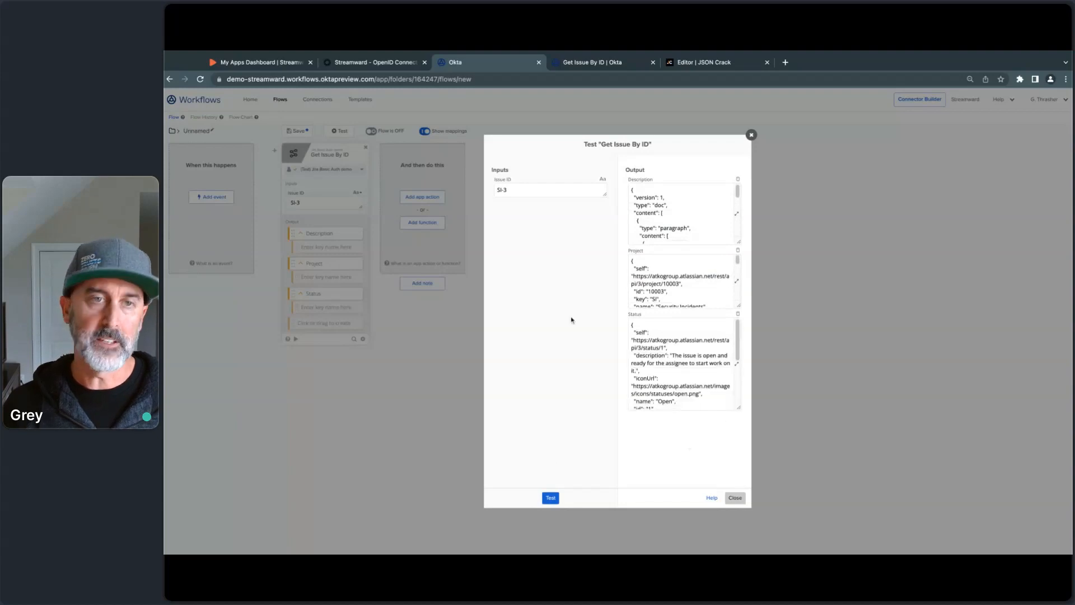
# Duplicate the JSON Crack editor tab and replace its sample data with the reduced issue JSON containing description, project and status
pyautogui.click(701, 62)
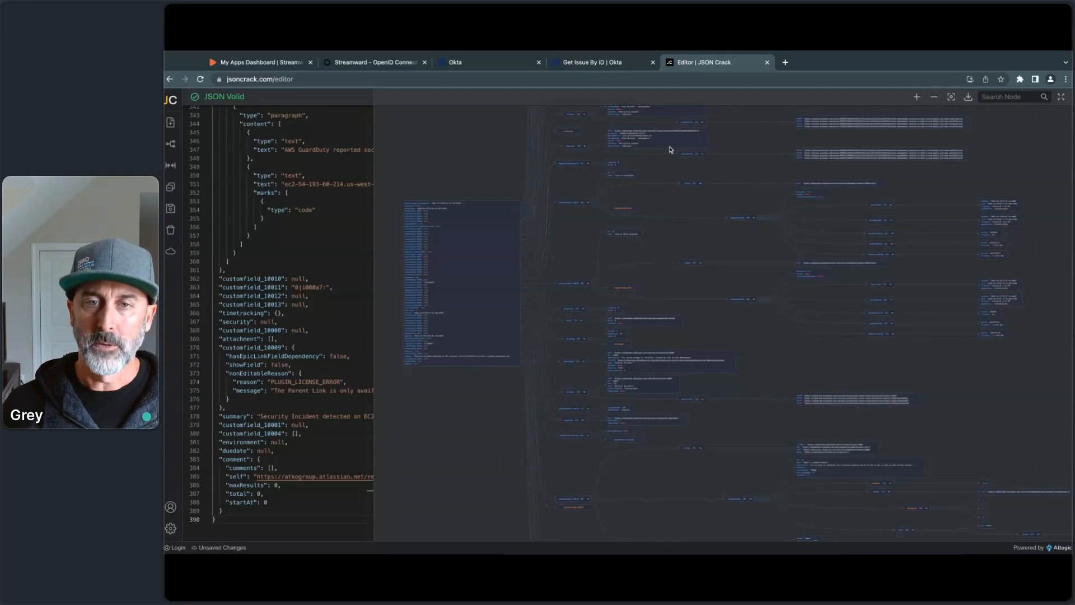
pyautogui.rightClick(716, 69)
pyautogui.click(753, 128)
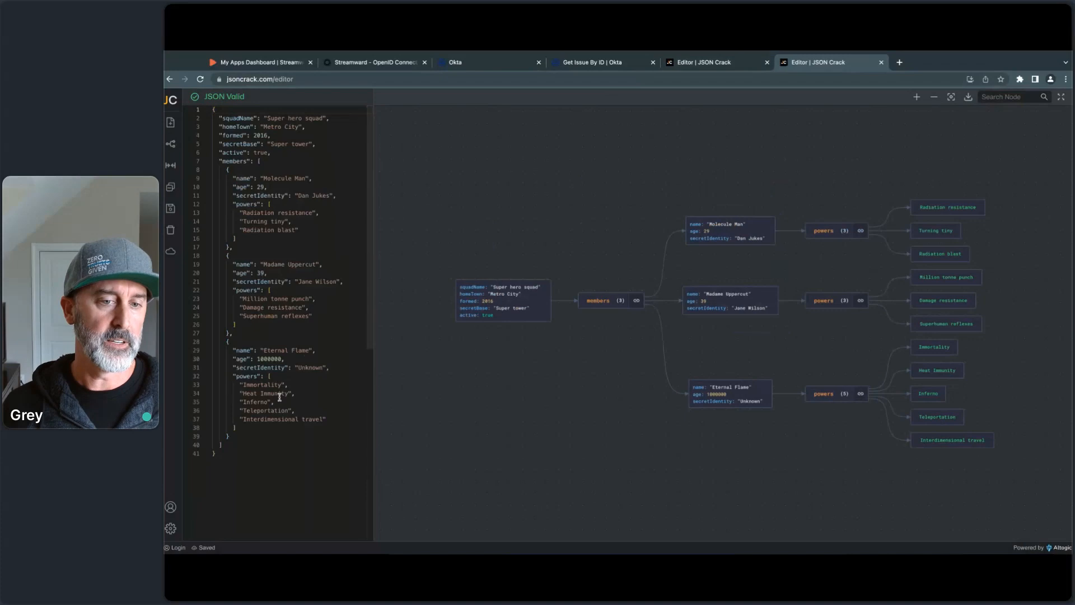
pyautogui.click(253, 464)
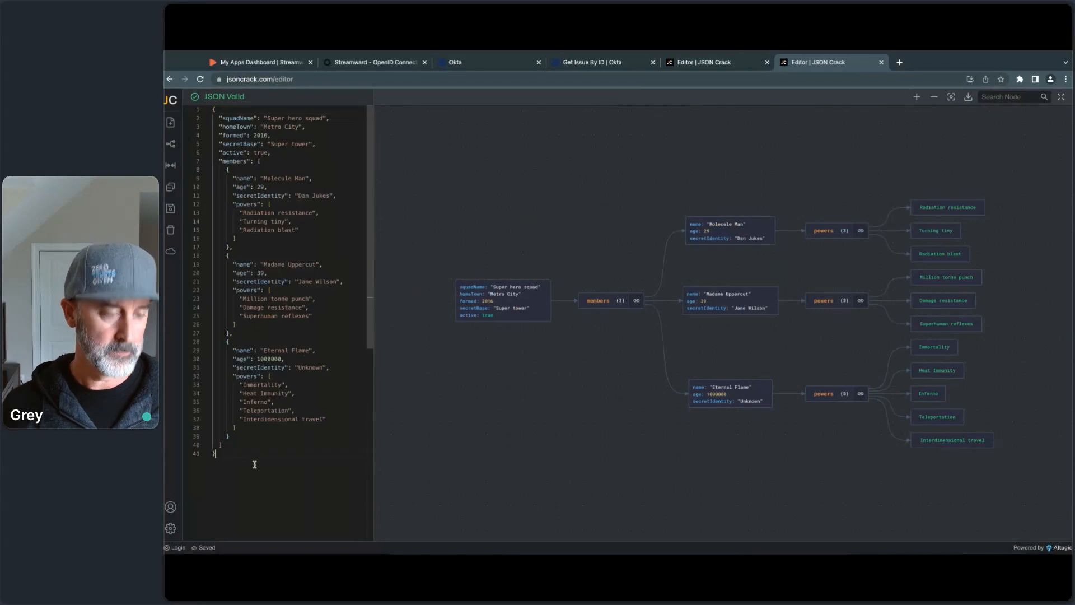
pyautogui.hotkey('ctrl', 'a')
pyautogui.hotkey('ctrl', 'v')
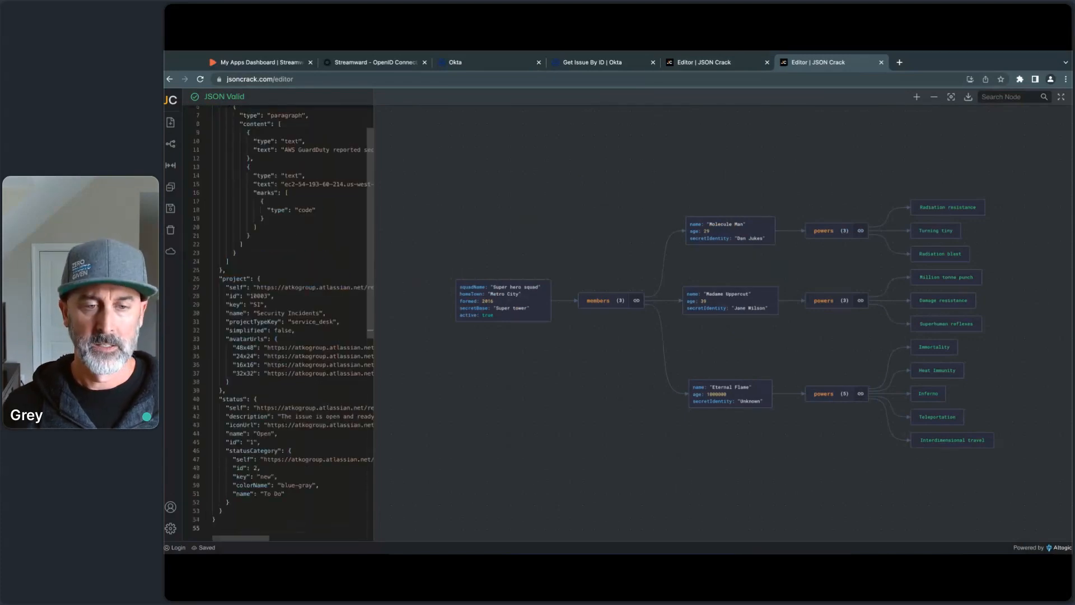
pyautogui.press('BackSpace')
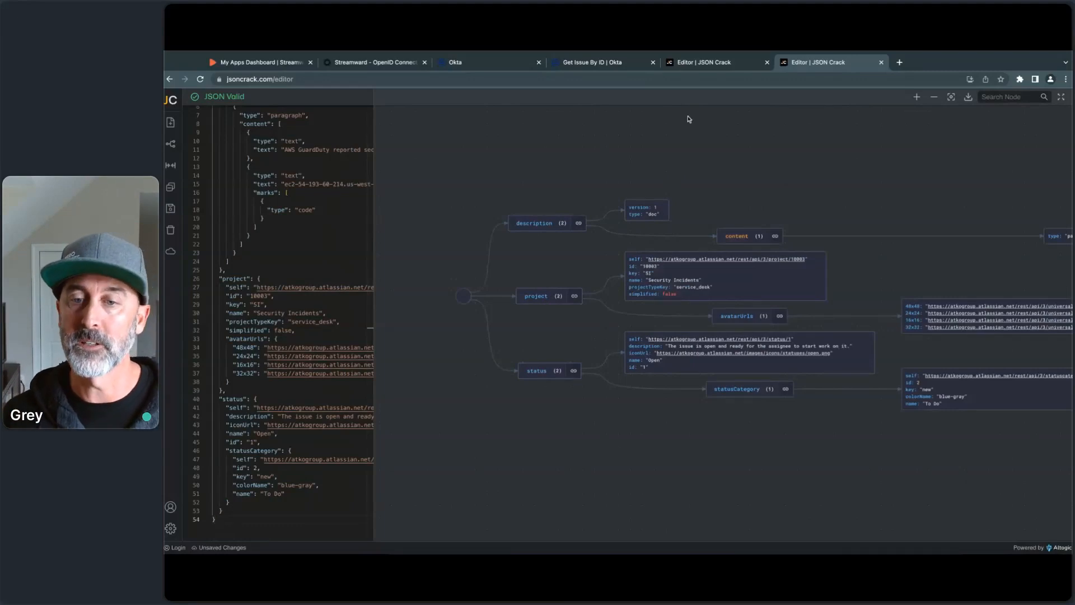
# Examine the graph of the full Jira issue JSON in the first JSON Crack editor, including the content of the creator node
pyautogui.click(706, 65)
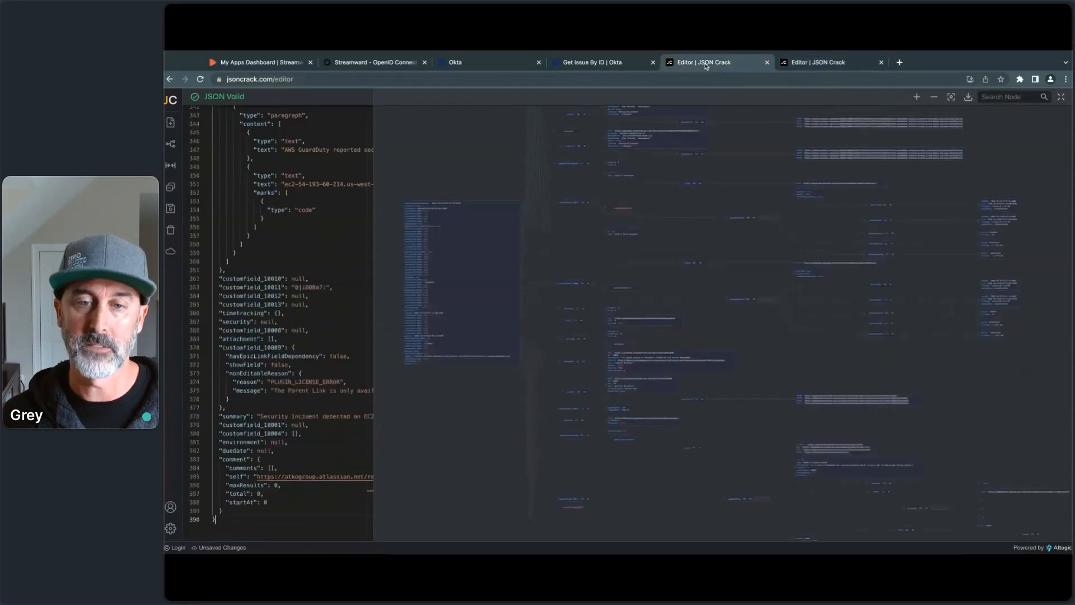
pyautogui.scroll(2, 657, 270)
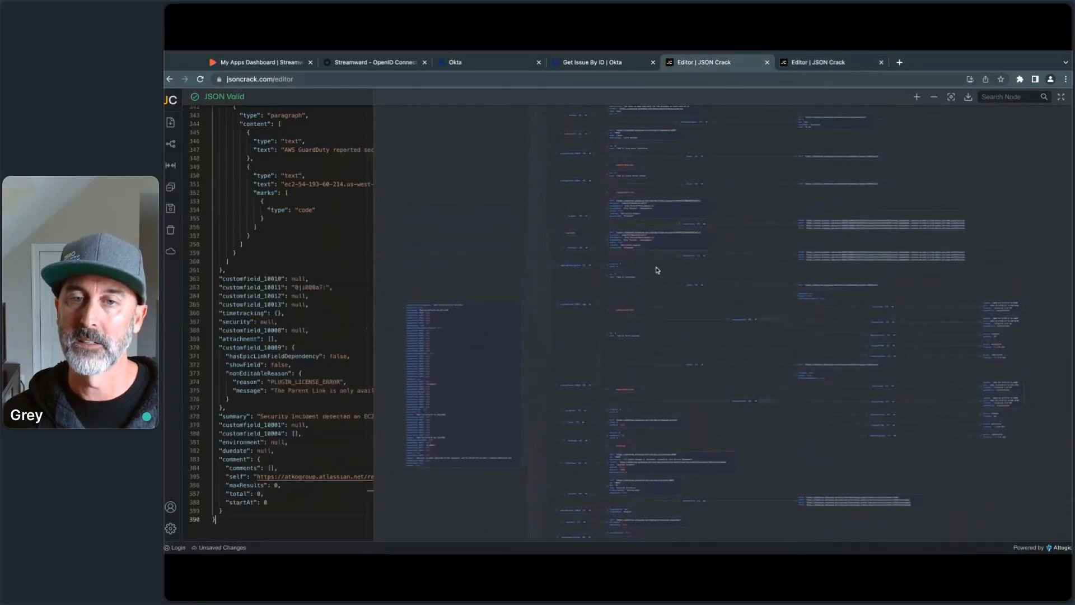
pyautogui.scroll(-3, 657, 270)
pyautogui.hscroll(2, 657, 270)
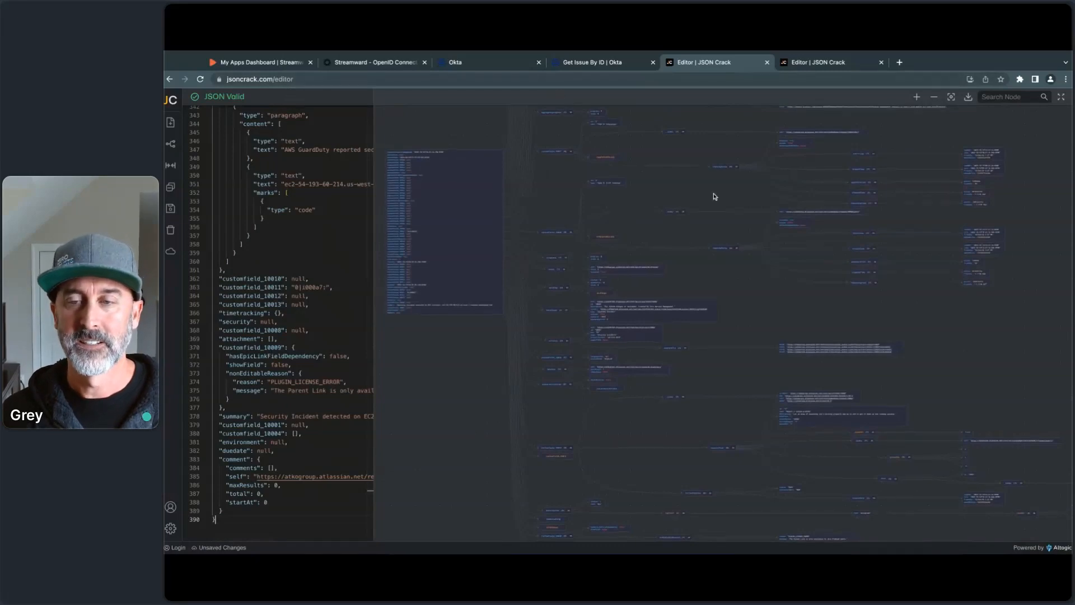
pyautogui.scroll(2, 715, 196)
pyautogui.scroll(2, 714, 196)
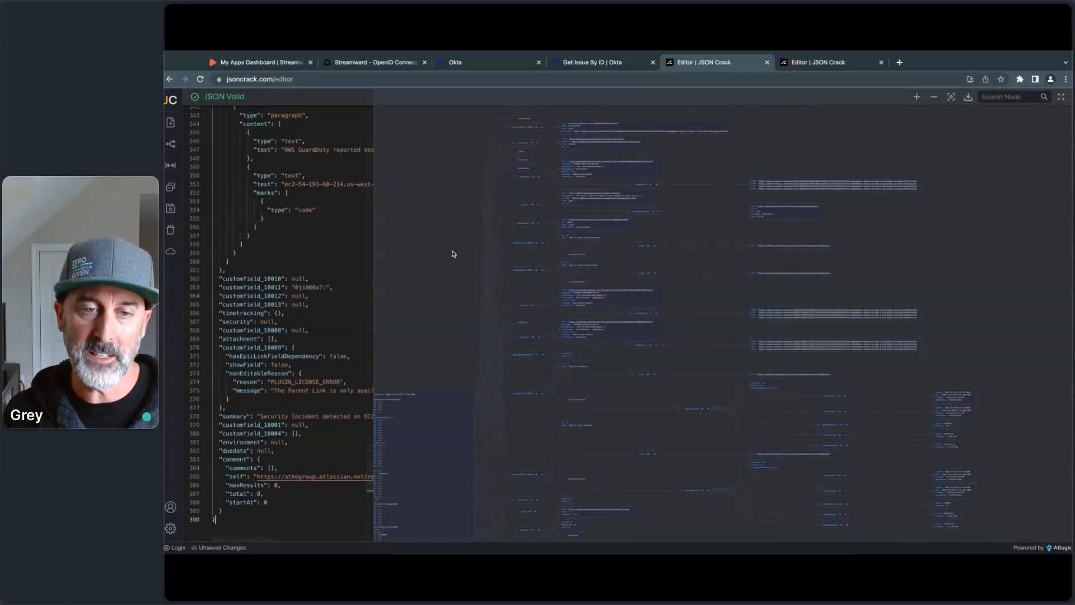
pyautogui.scroll(2, 443, 309)
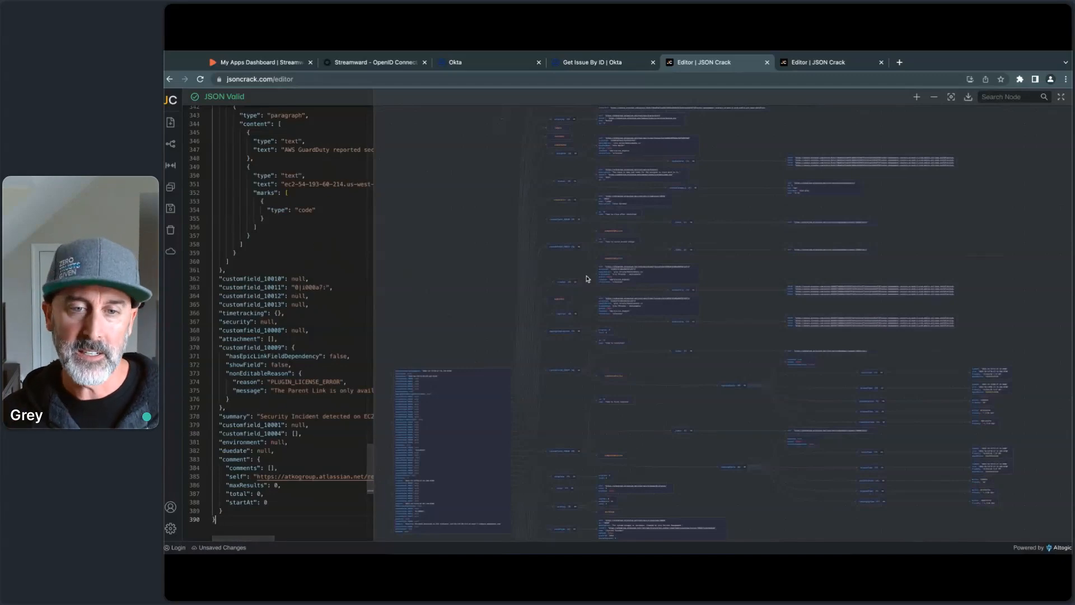
pyautogui.click(619, 279)
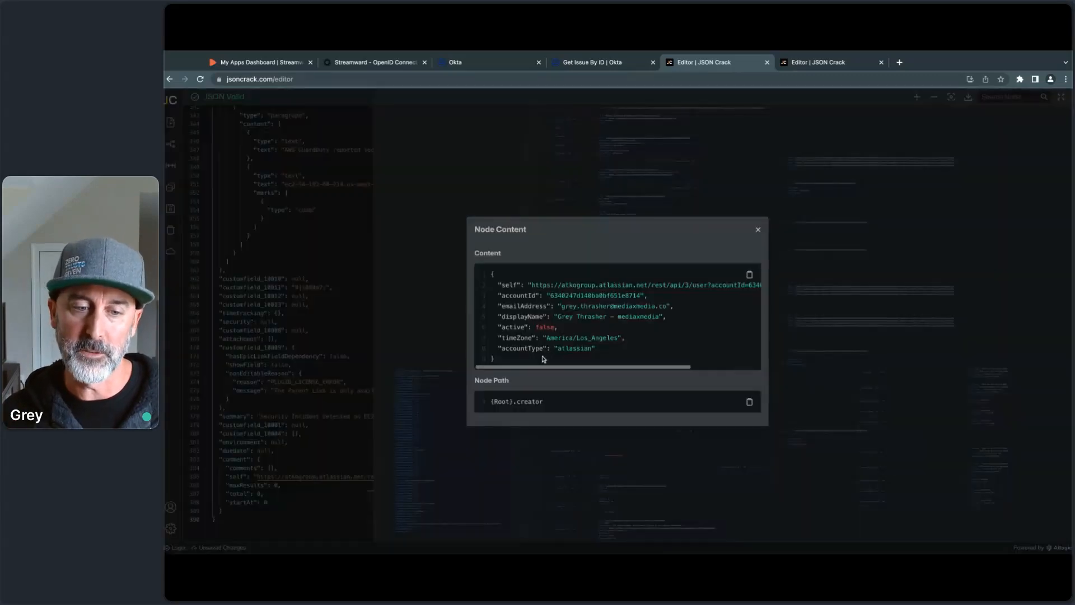
pyautogui.click(758, 229)
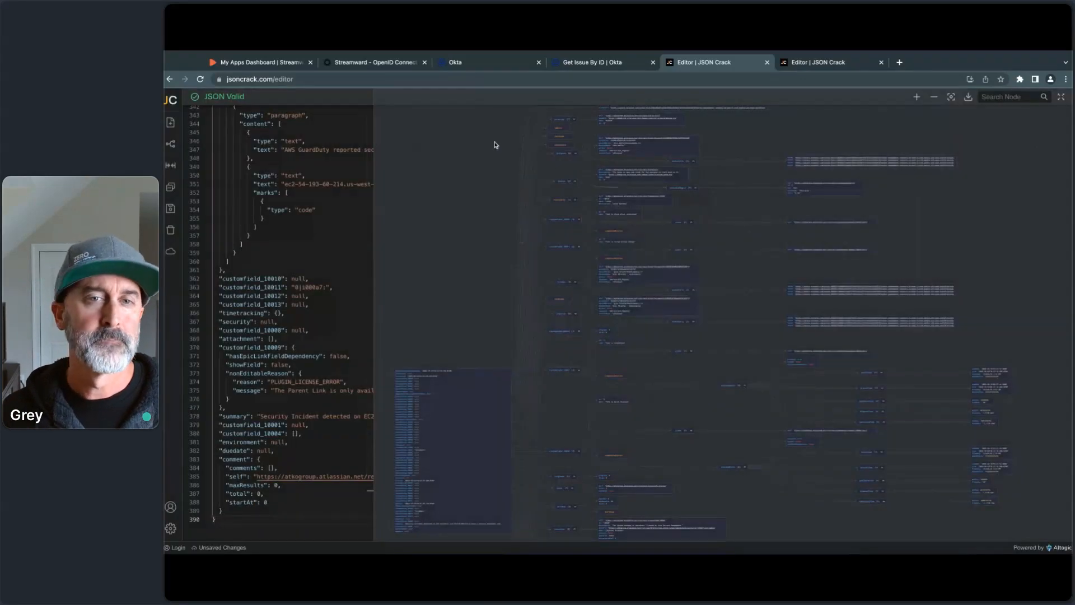
# Return to the unnamed workflow and close the Get Issue By ID test results
pyautogui.click(582, 66)
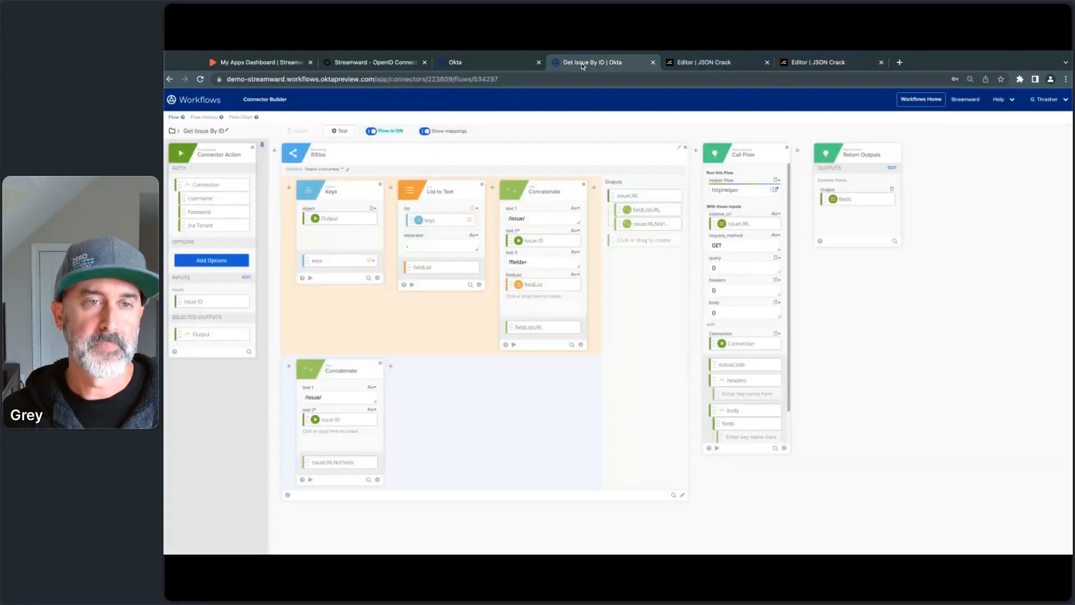
pyautogui.click(486, 62)
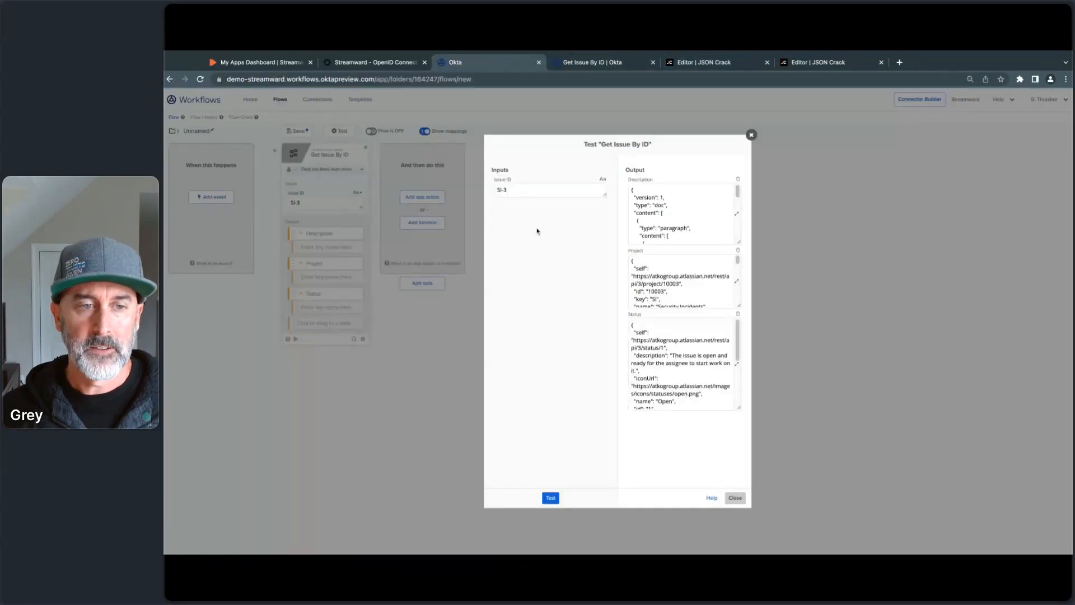
pyautogui.click(752, 136)
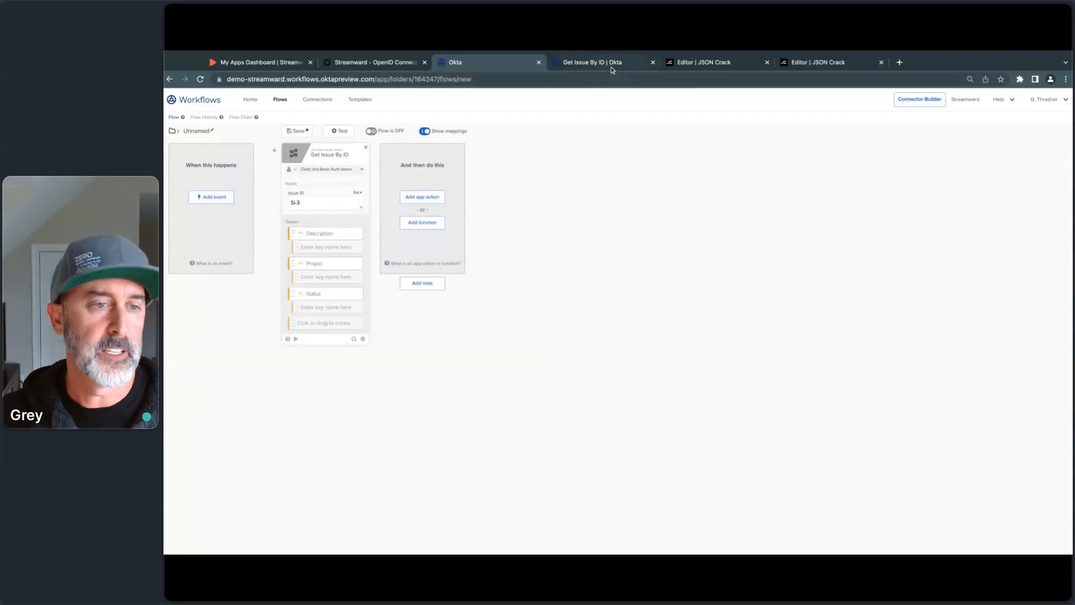
# Go back to Connector Builder and reopen the Get Issue By ID flow from the Jira Basic Auth demo connector's flow list
pyautogui.click(593, 62)
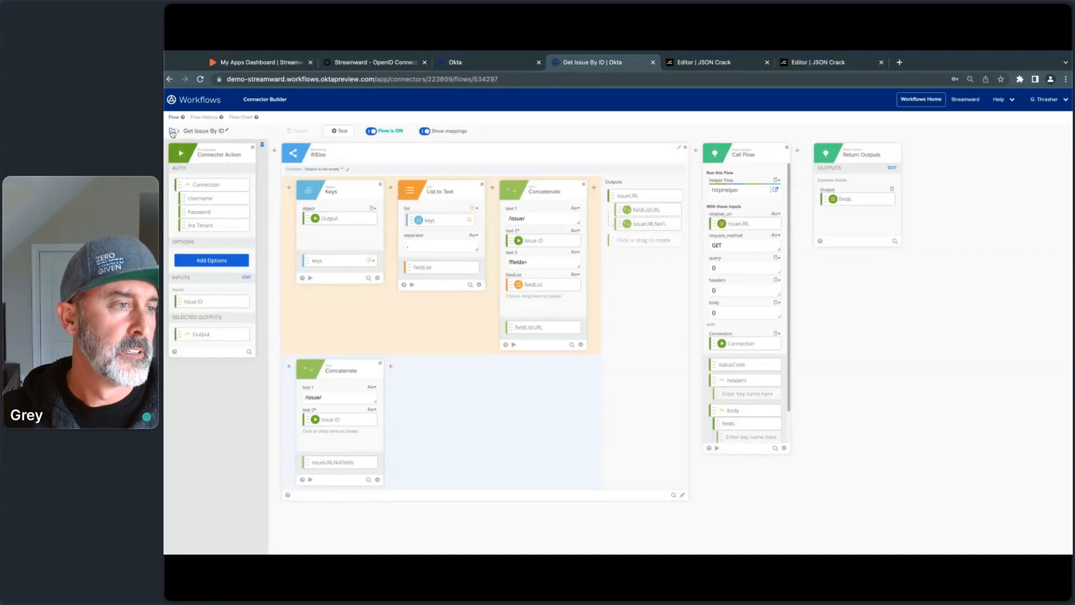
pyautogui.click(173, 132)
pyautogui.click(192, 181)
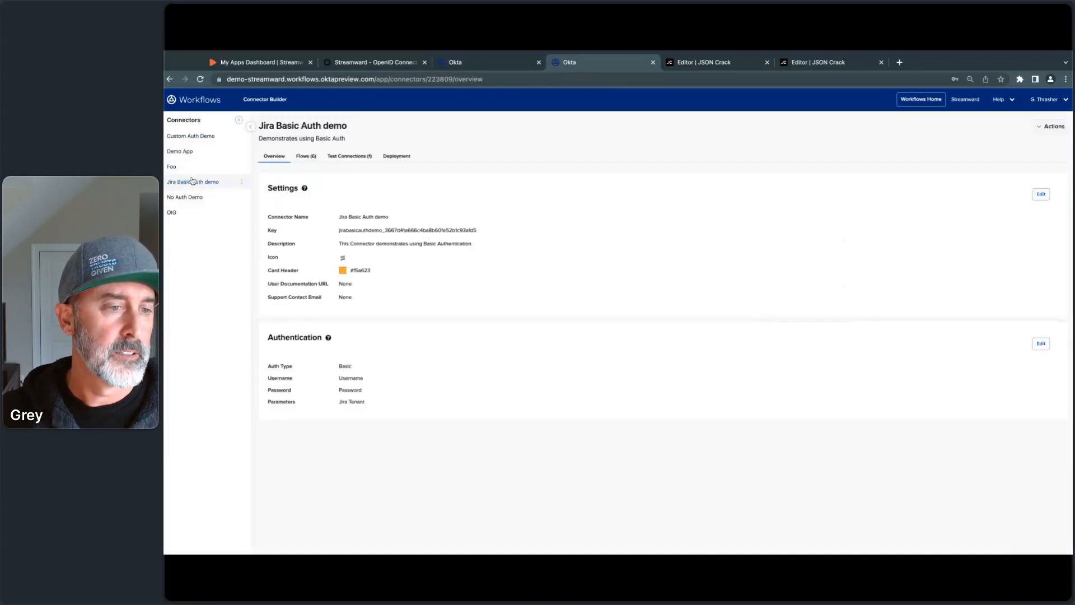
pyautogui.click(307, 156)
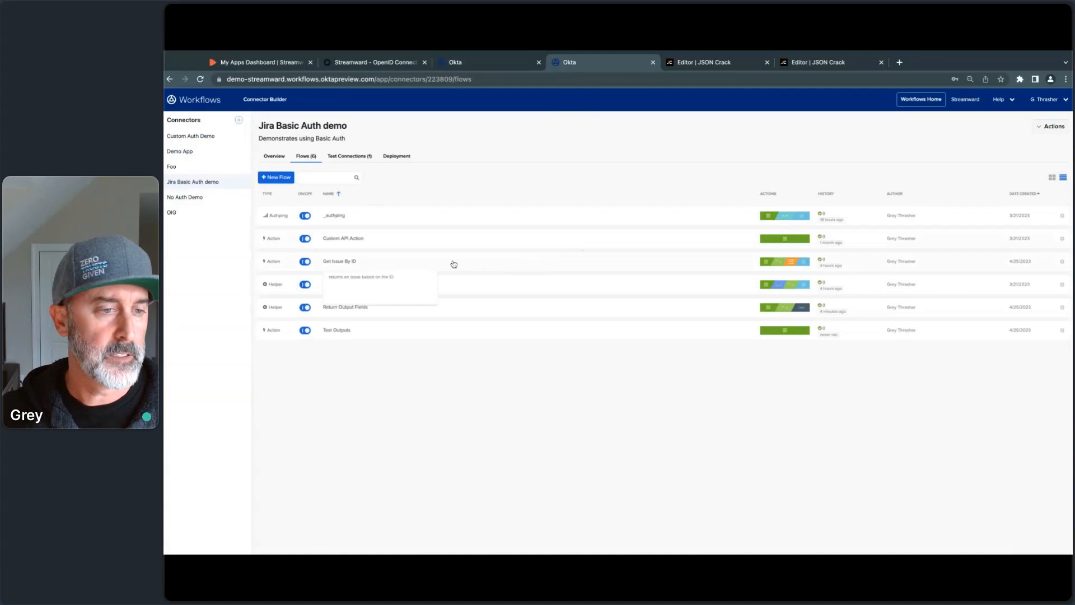
pyautogui.click(447, 267)
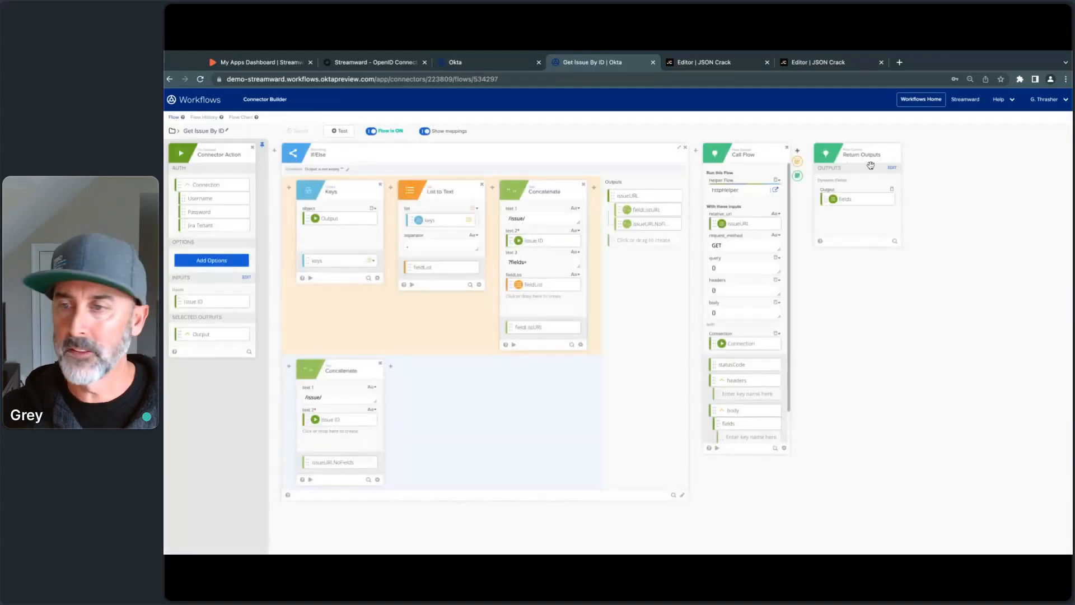
# Review the dynamic output group and its helper flow preview on the Return Outputs card, then close it without applying changes
pyautogui.click(892, 168)
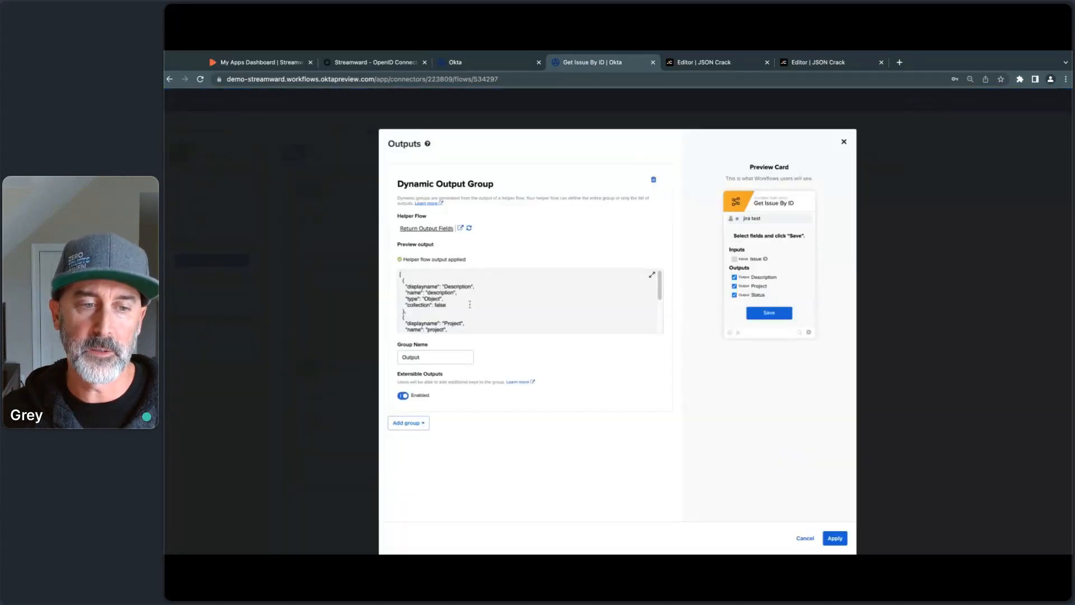
pyautogui.scroll(-2, 470, 304)
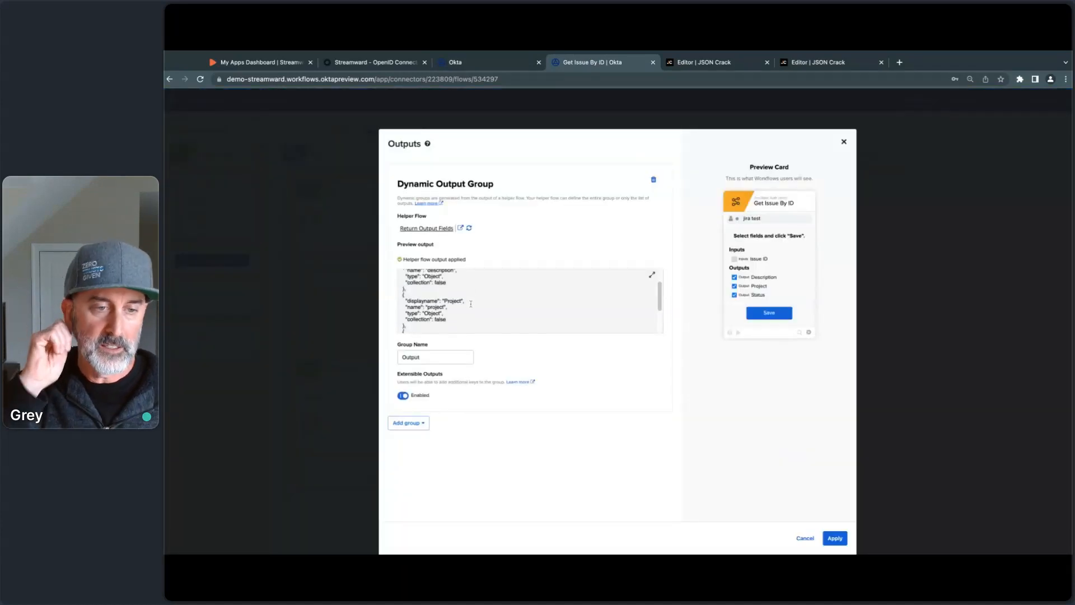
pyautogui.scroll(3, 526, 301)
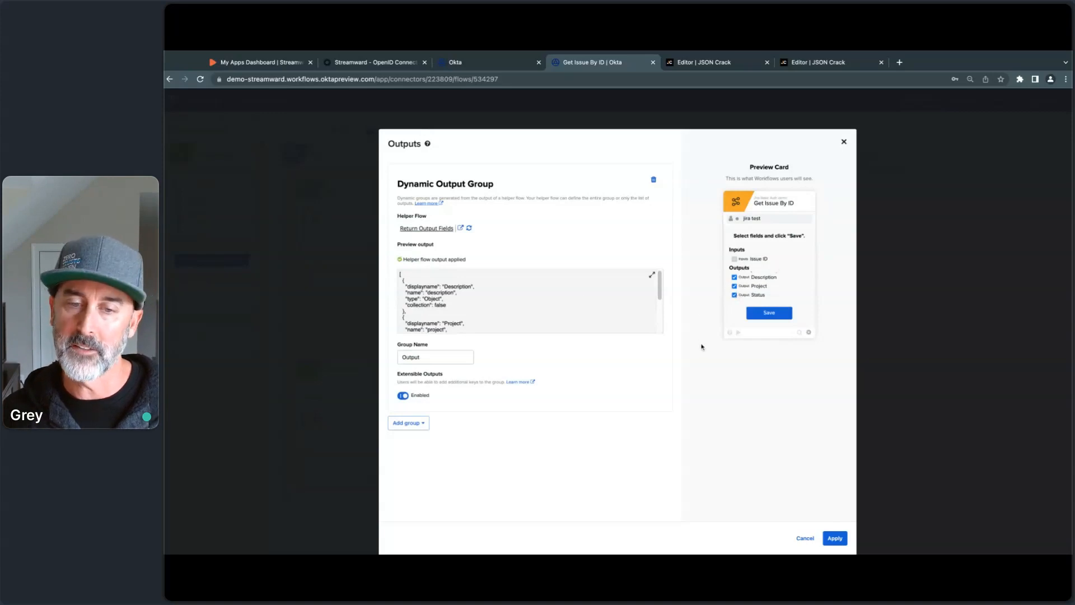
pyautogui.click(805, 538)
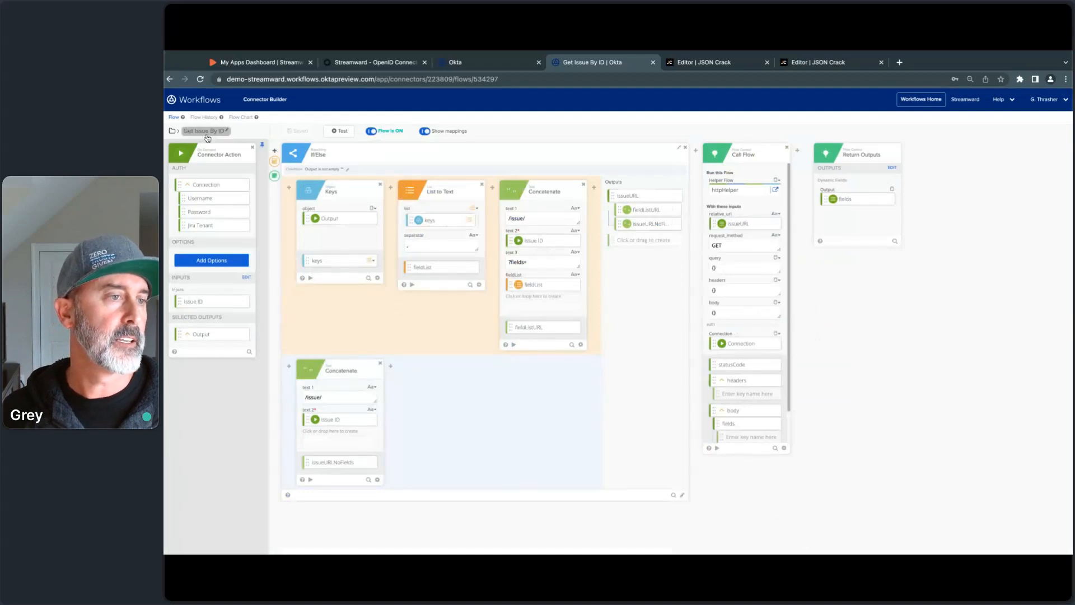
# Open the Jira connector's Custom API Action flow and review the static input group defined for its Connector Action card
pyautogui.click(172, 131)
pyautogui.click(333, 240)
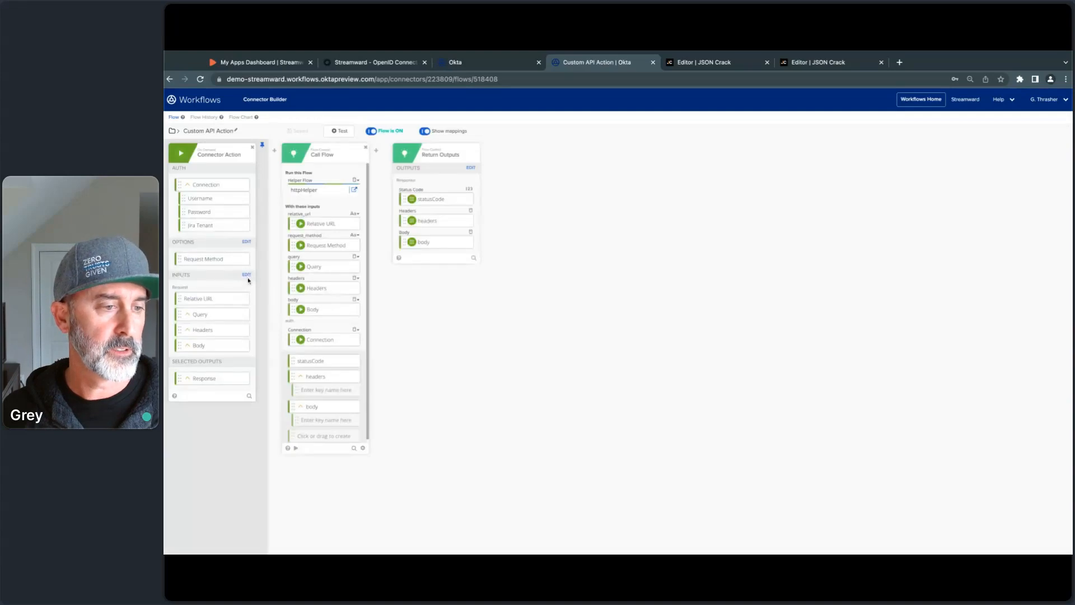
pyautogui.click(248, 277)
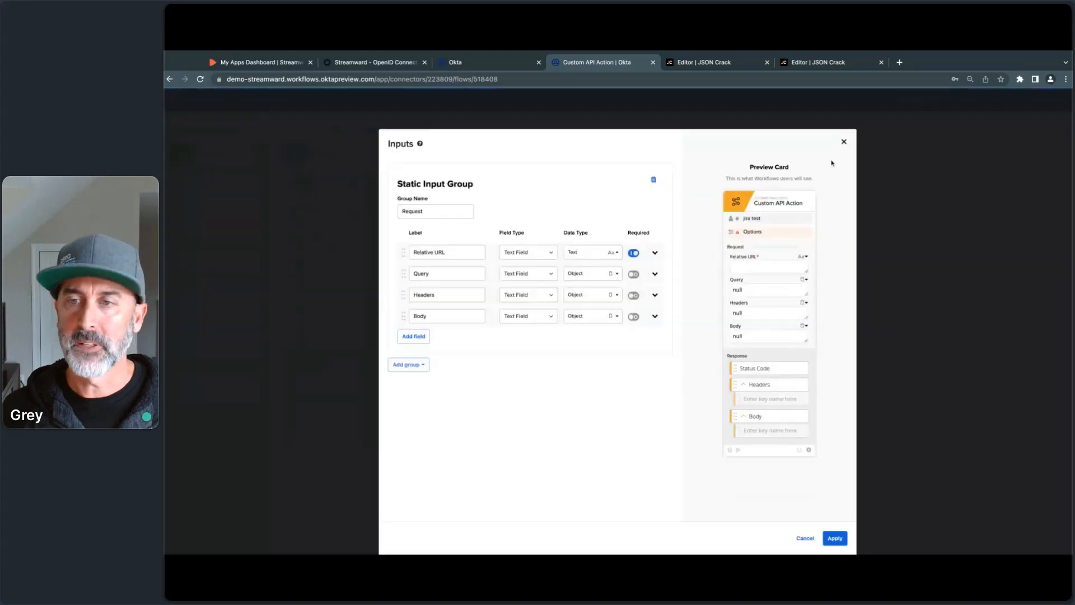
pyautogui.click(842, 142)
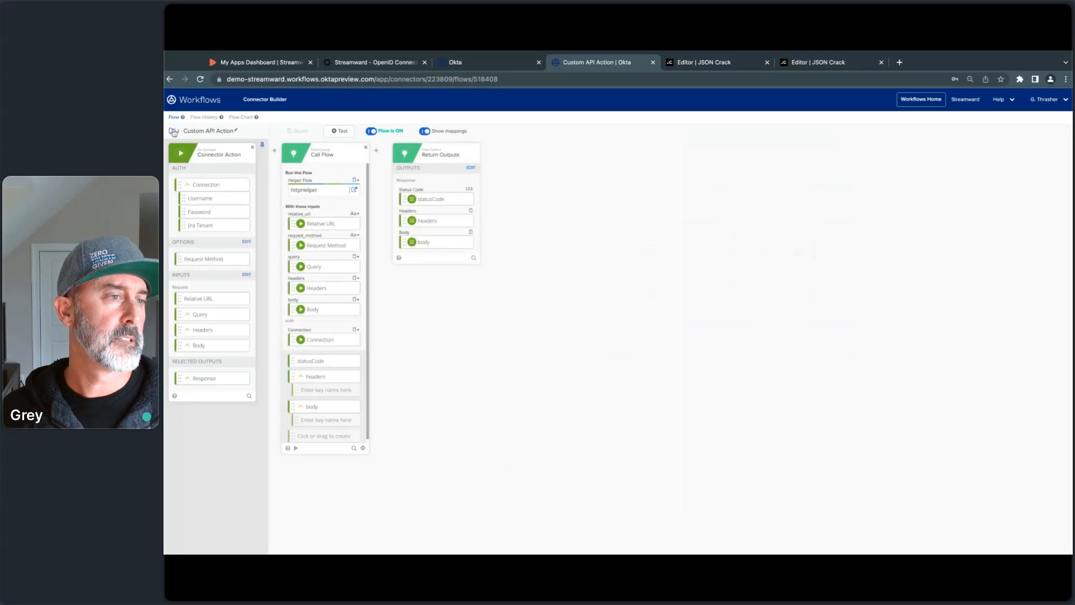
# Open the OIG connector's Custom API Action - Dynamic Inputs flow and display the dynamic input group of its Connector Action card
pyautogui.click(172, 131)
pyautogui.click(188, 218)
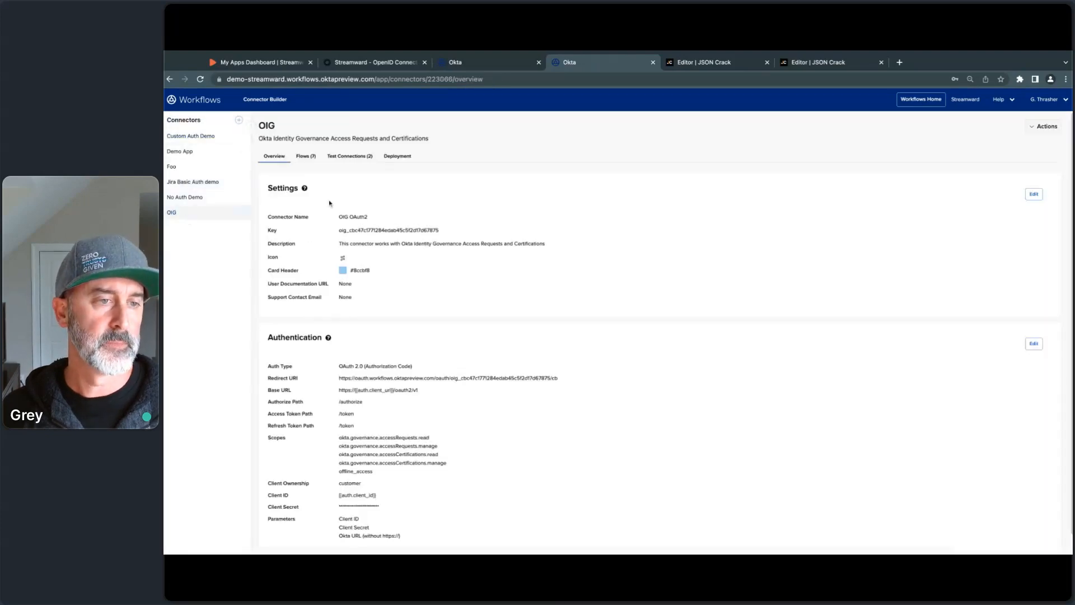
pyautogui.click(307, 159)
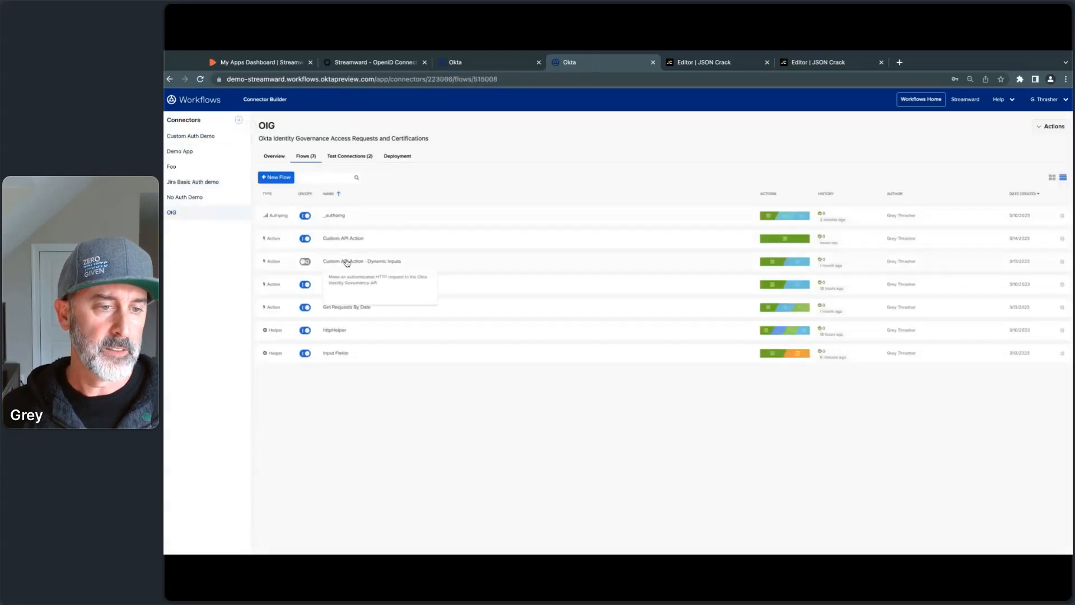
pyautogui.click(347, 262)
pyautogui.click(246, 301)
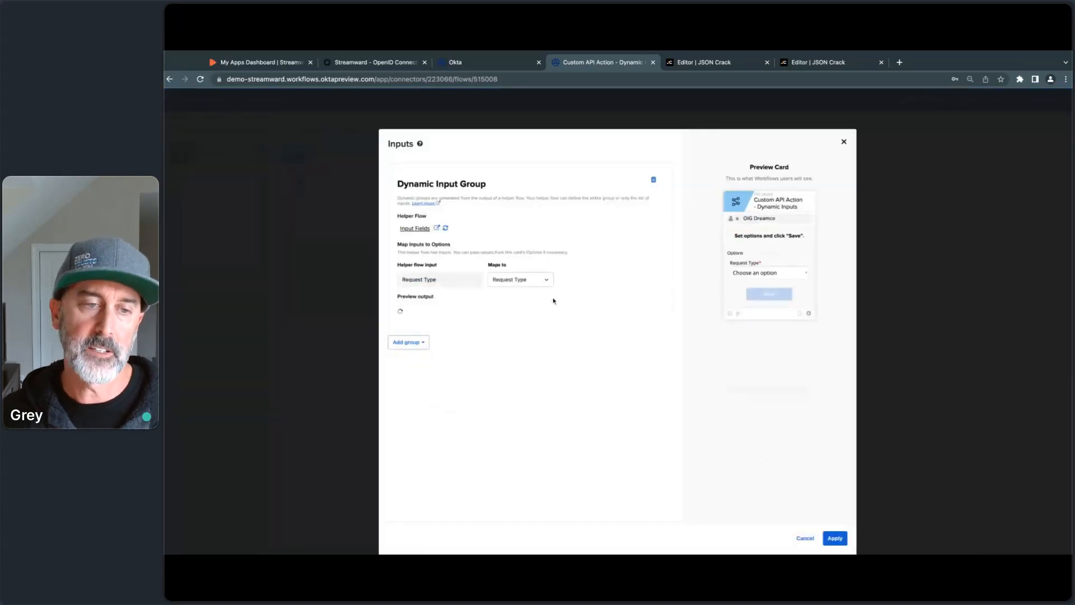
# View the group types that can be added to the inputs, then close the definition and exit the flow without saving
pyautogui.click(420, 342)
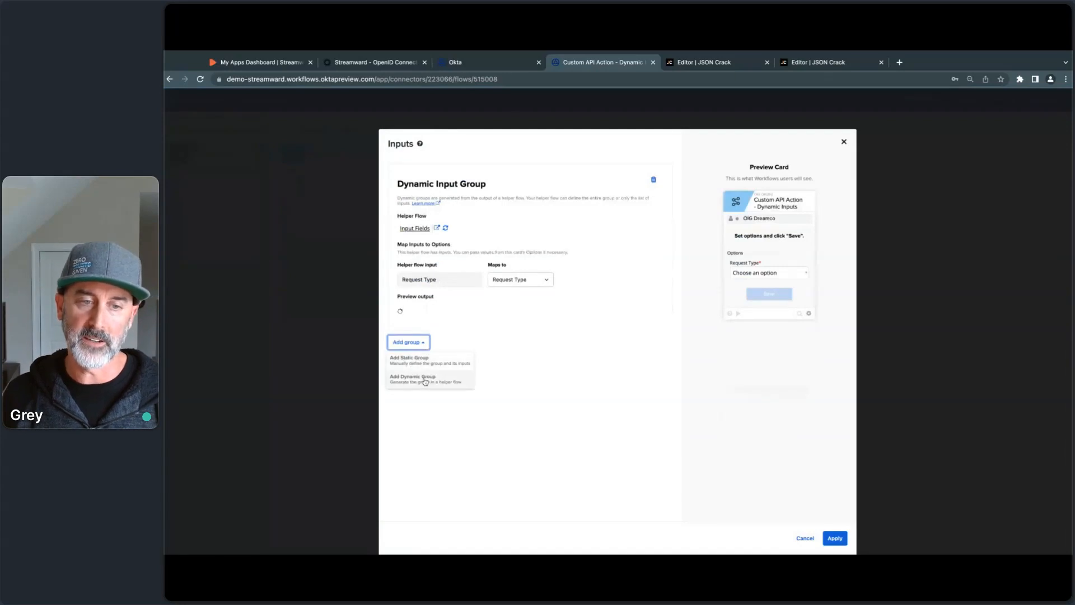
pyautogui.click(576, 346)
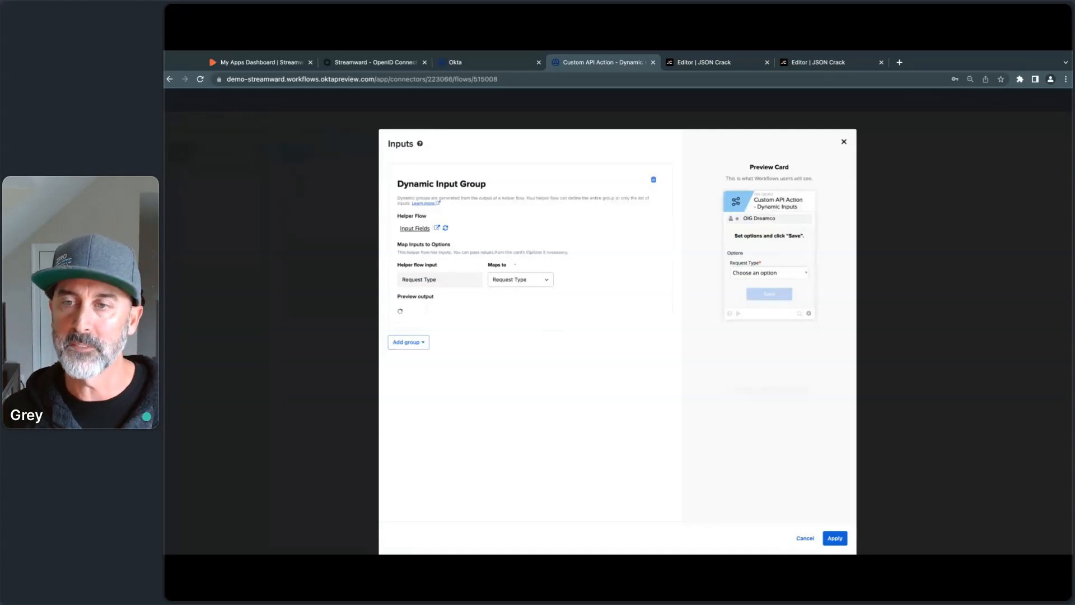
pyautogui.click(842, 142)
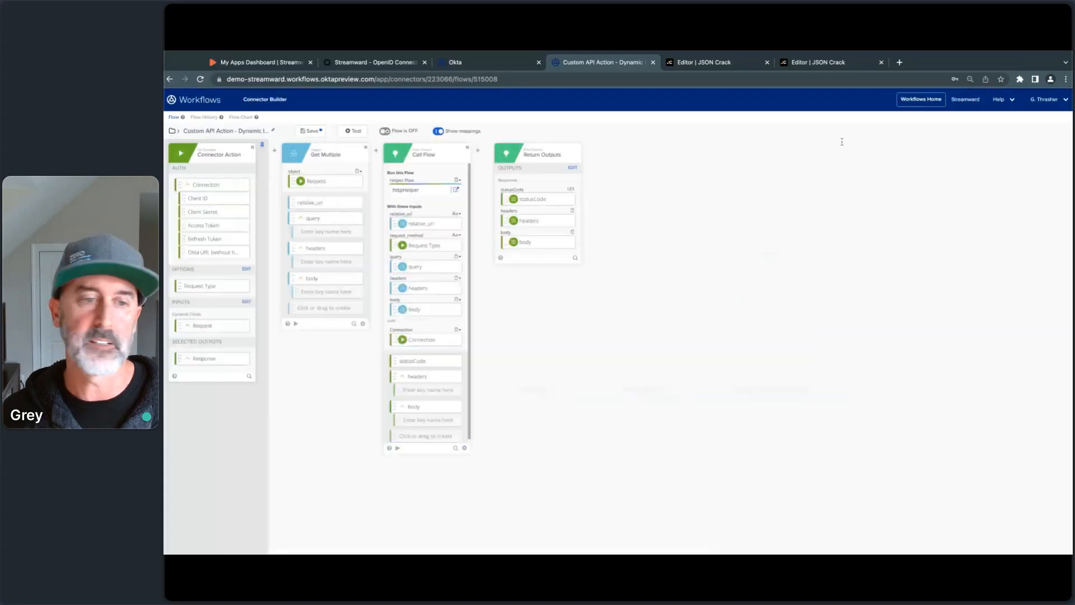
pyautogui.click(173, 133)
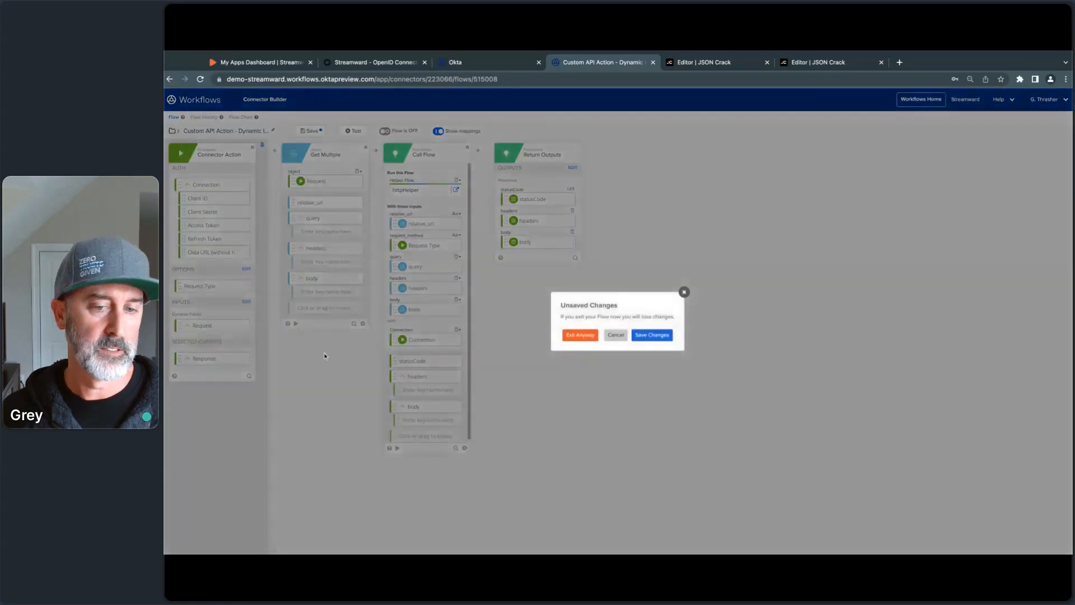
pyautogui.click(576, 336)
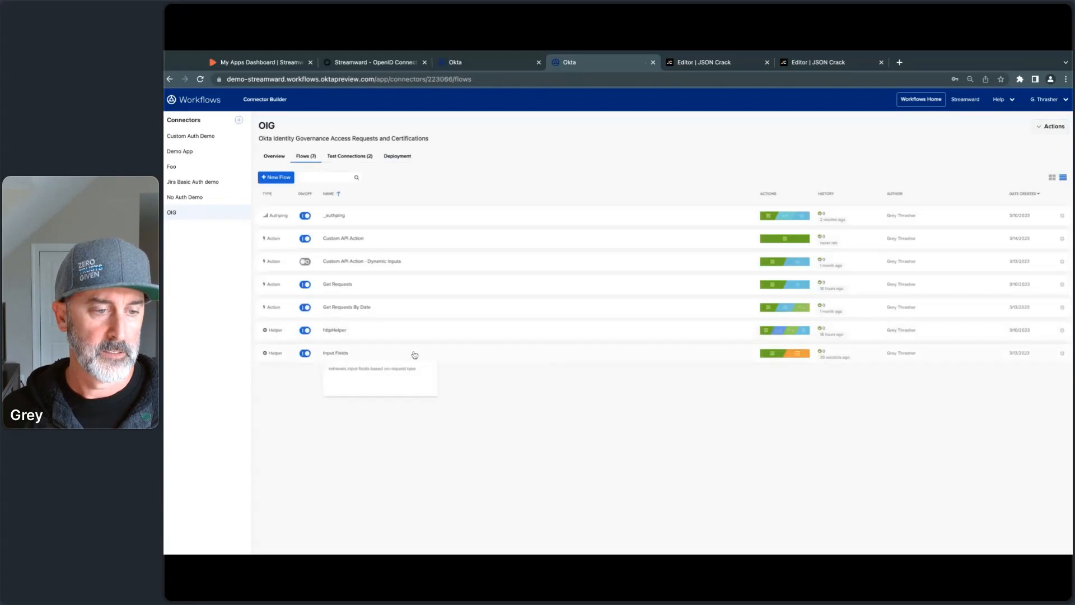
# Open the OIG Input Fields helper flow, examine how Request Type feeds the Assign If card, and exit without saving
pyautogui.click(341, 354)
pyautogui.moveTo(196, 184)
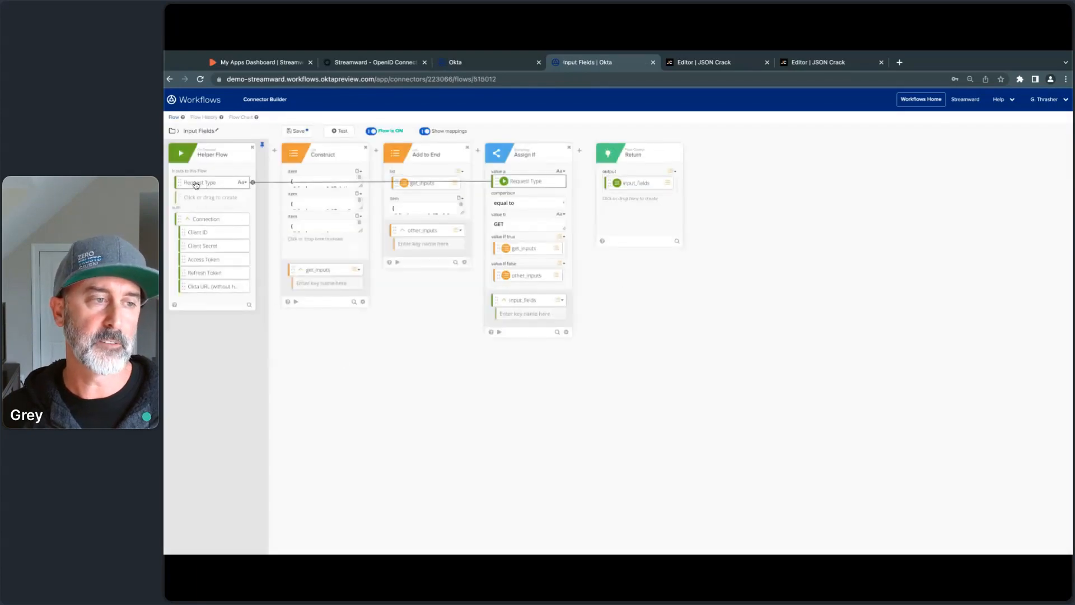
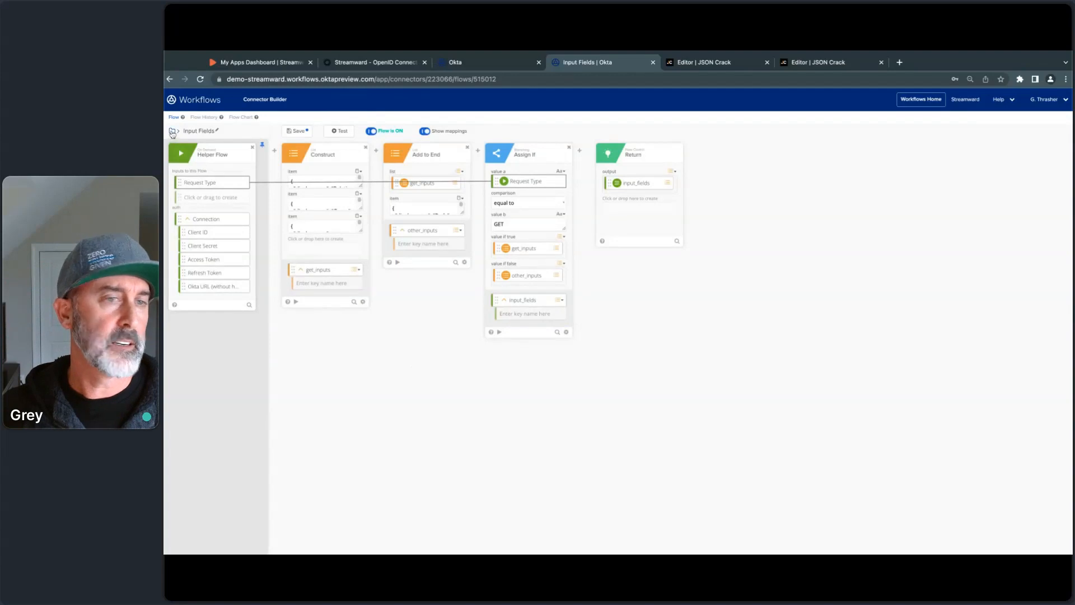
pyautogui.click(172, 132)
pyautogui.click(571, 336)
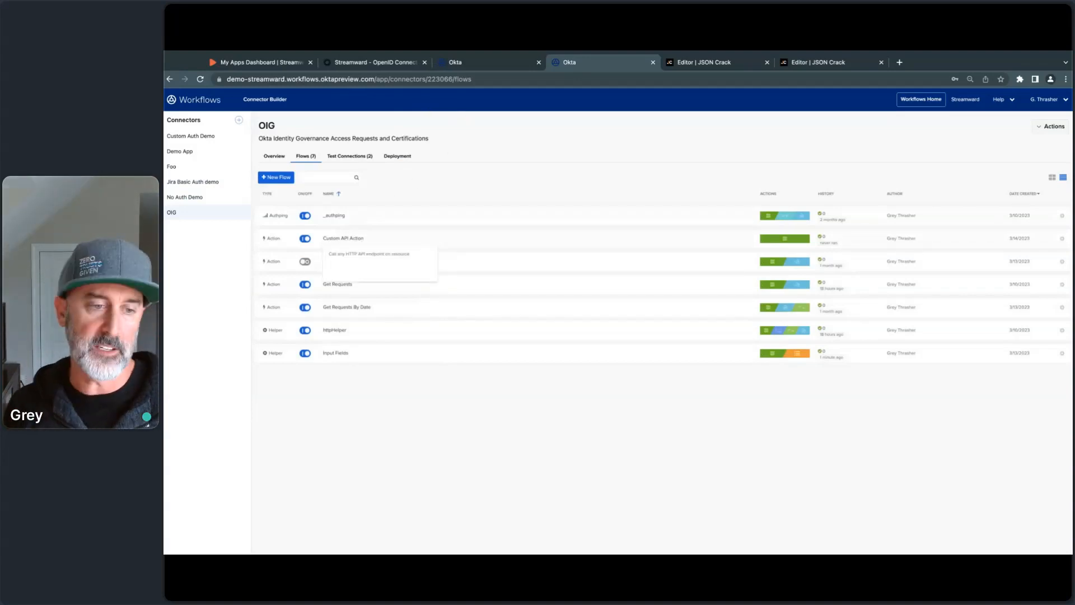
# Return to the unnamed flow and add the Custom API Action card from the Foo test connector after Get Issue By ID
pyautogui.click(475, 66)
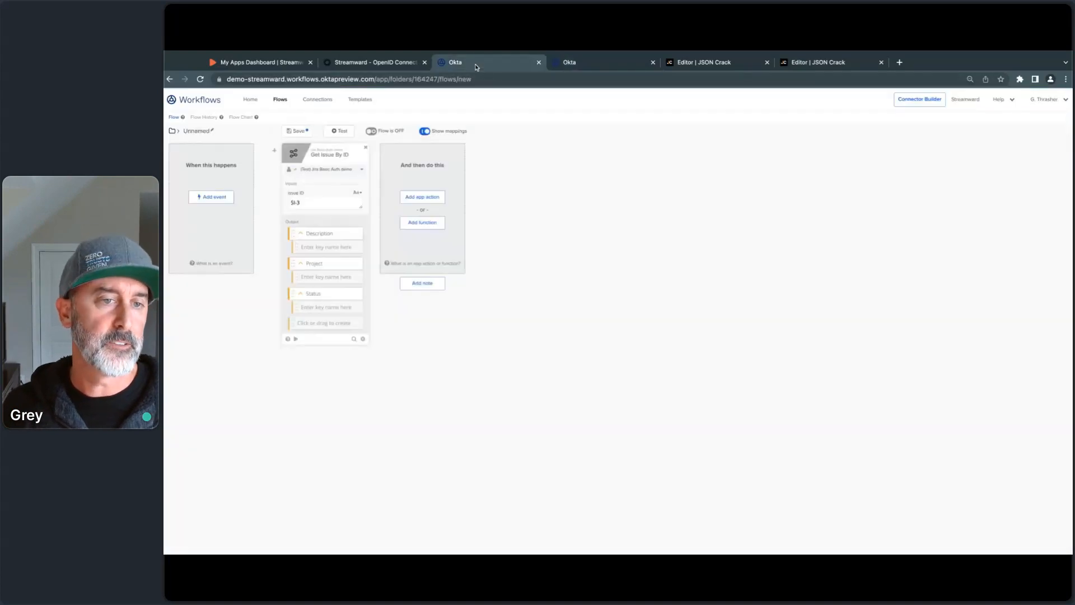
pyautogui.click(420, 201)
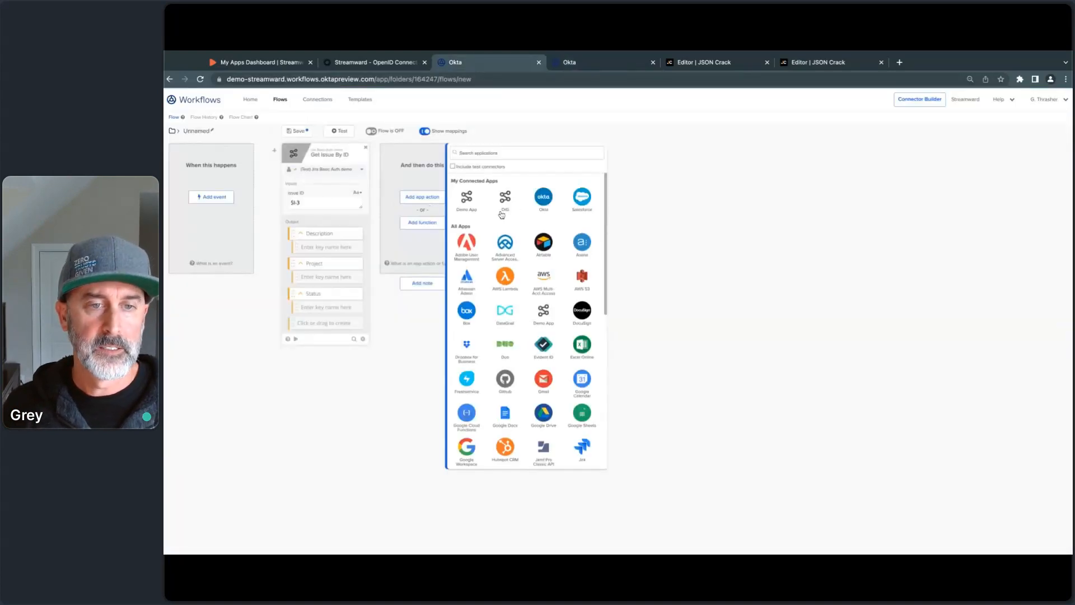
pyautogui.click(453, 167)
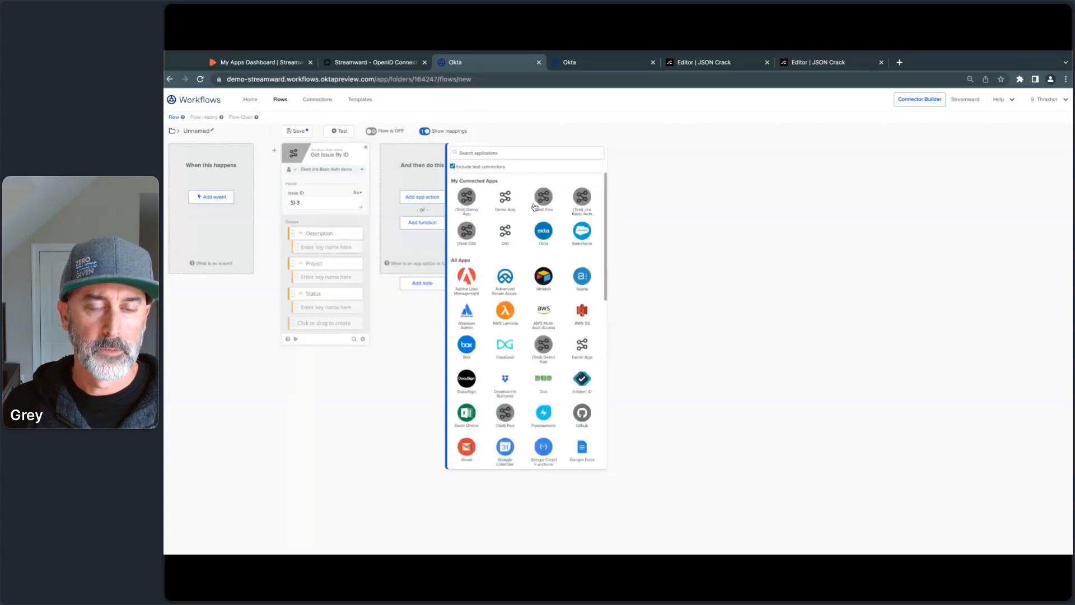
pyautogui.click(542, 206)
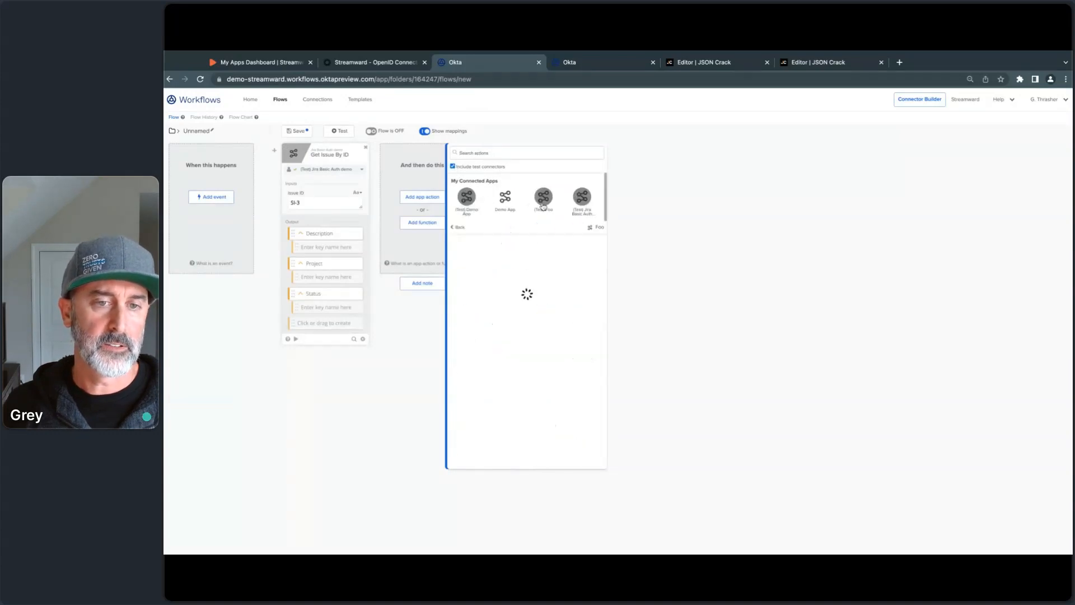
pyautogui.click(499, 184)
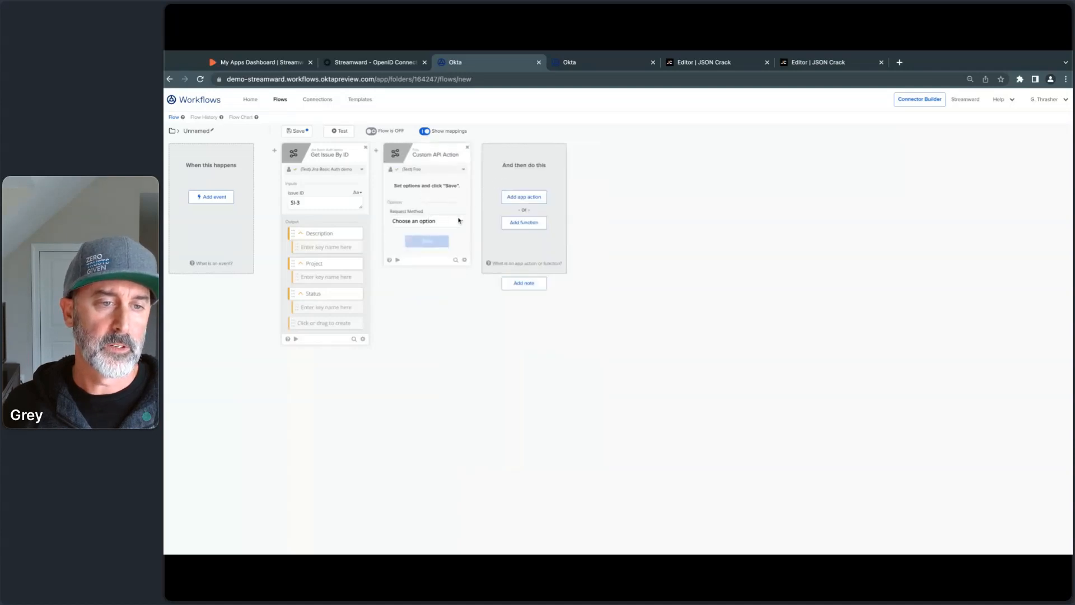
# Choose and save a request method for the Custom API Action card, and set its Relative URL to /requests
pyautogui.click(459, 221)
pyautogui.click(432, 233)
pyautogui.click(428, 241)
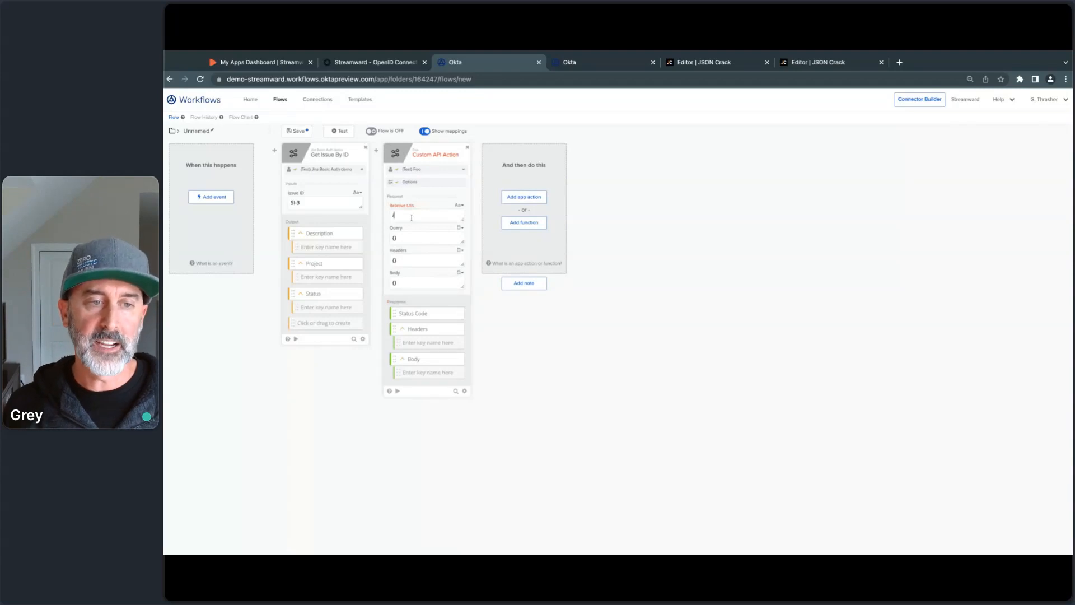
pyautogui.write('reqe')
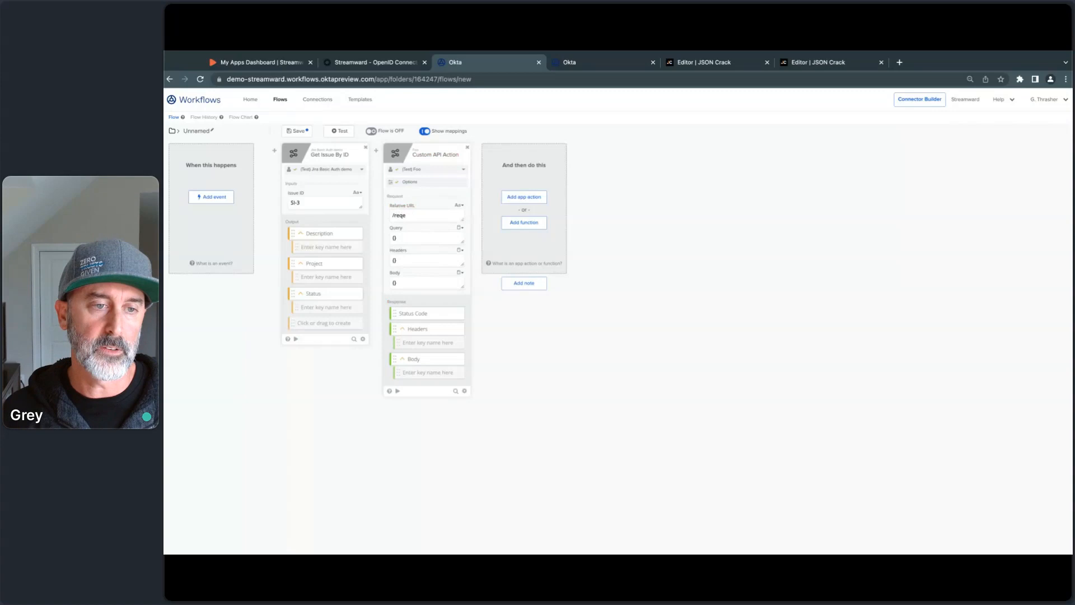
pyautogui.press('BackSpace')
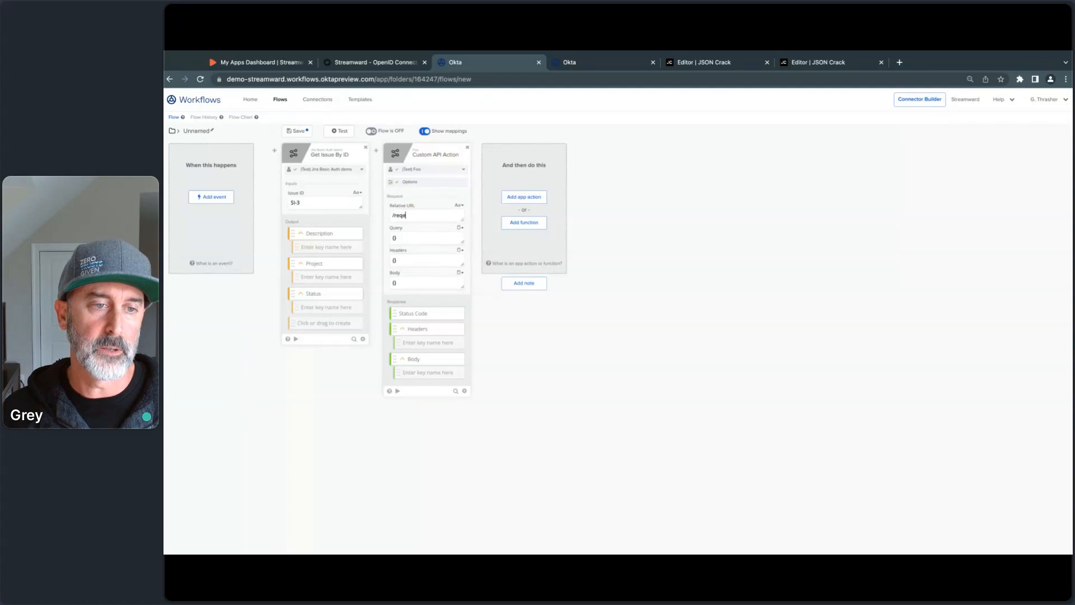
pyautogui.write('uets')
pyautogui.press('BackSpace')
pyautogui.write('sts')
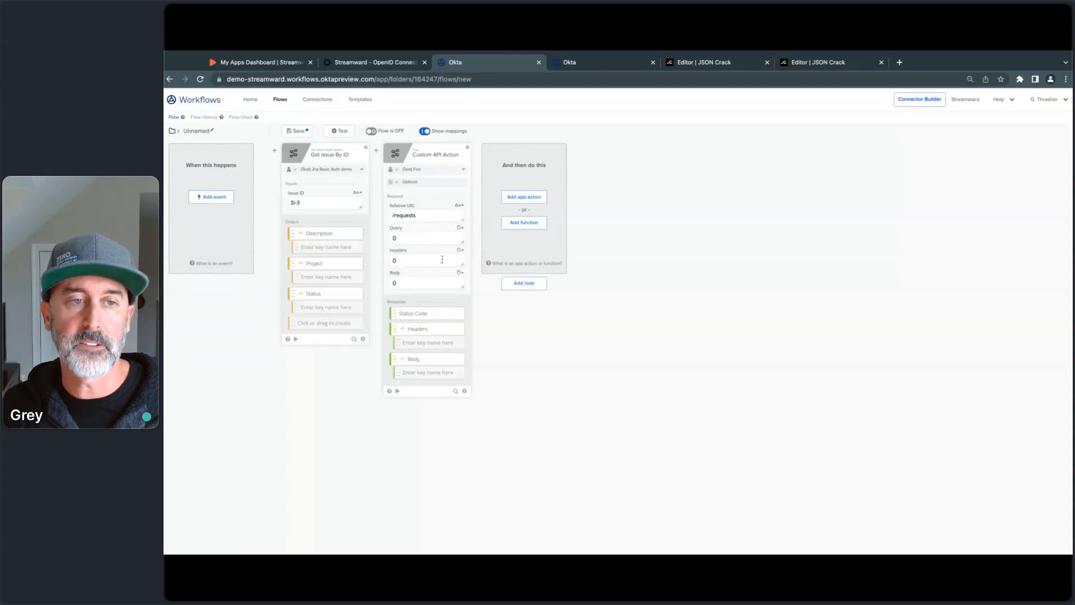
# Open the OIG connector's Get Requests flow and examine the relative_url and request_method inputs of its Call Flow card
pyautogui.click(582, 62)
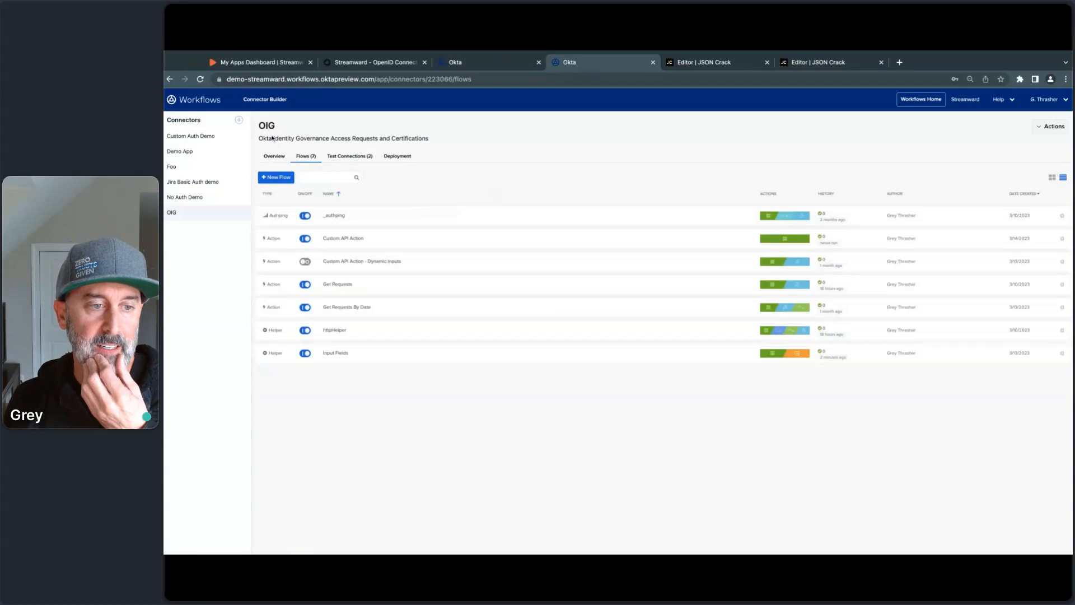
pyautogui.moveTo(352, 288)
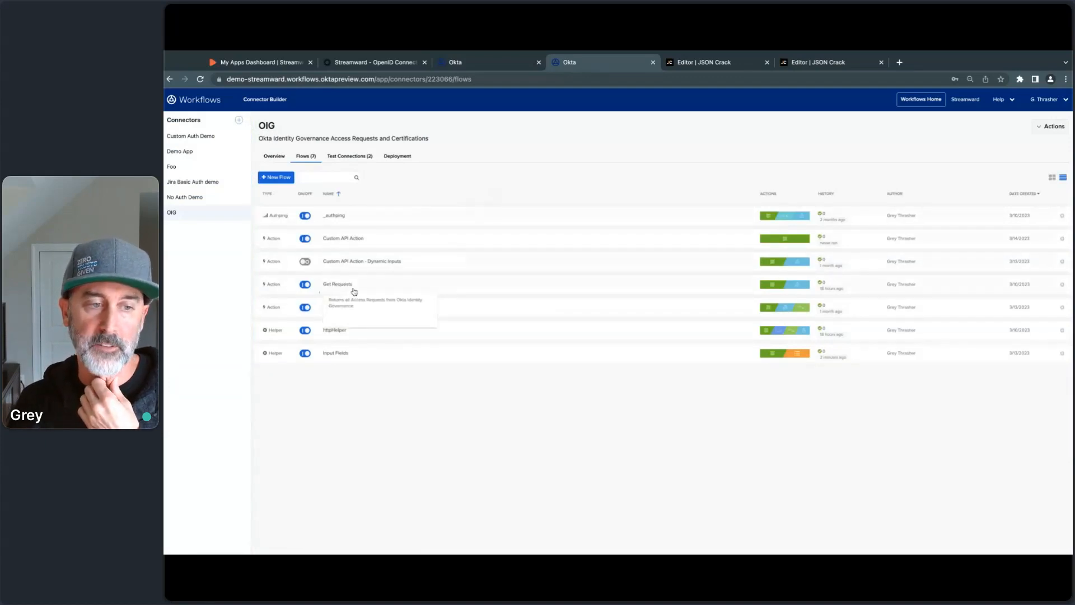
pyautogui.click(354, 291)
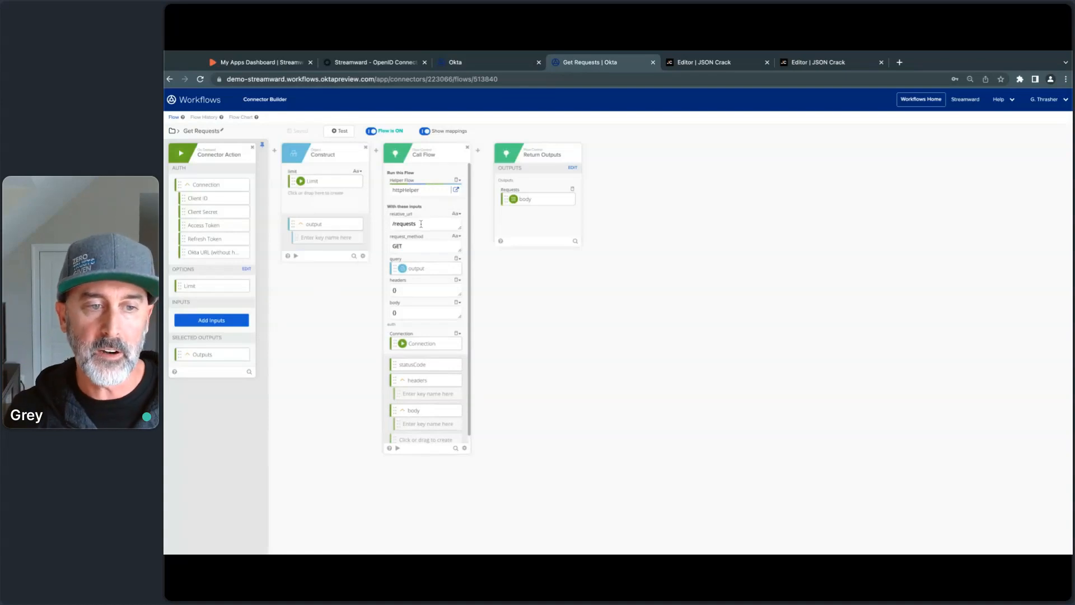
pyautogui.moveTo(421, 224); pyautogui.dragTo(386, 226)
pyautogui.doubleClick(409, 246)
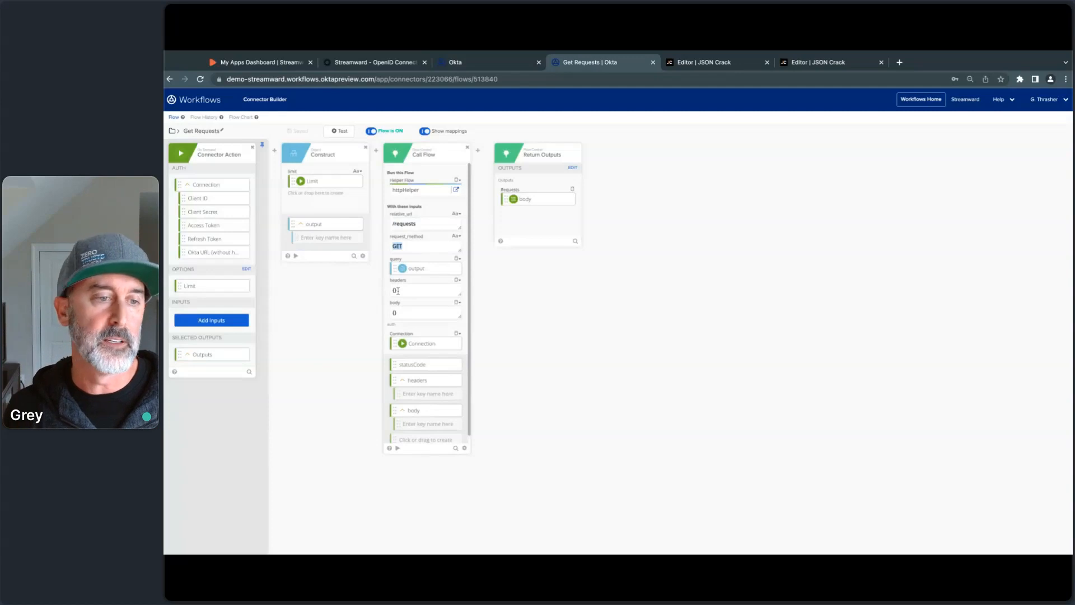
pyautogui.moveTo(192, 287)
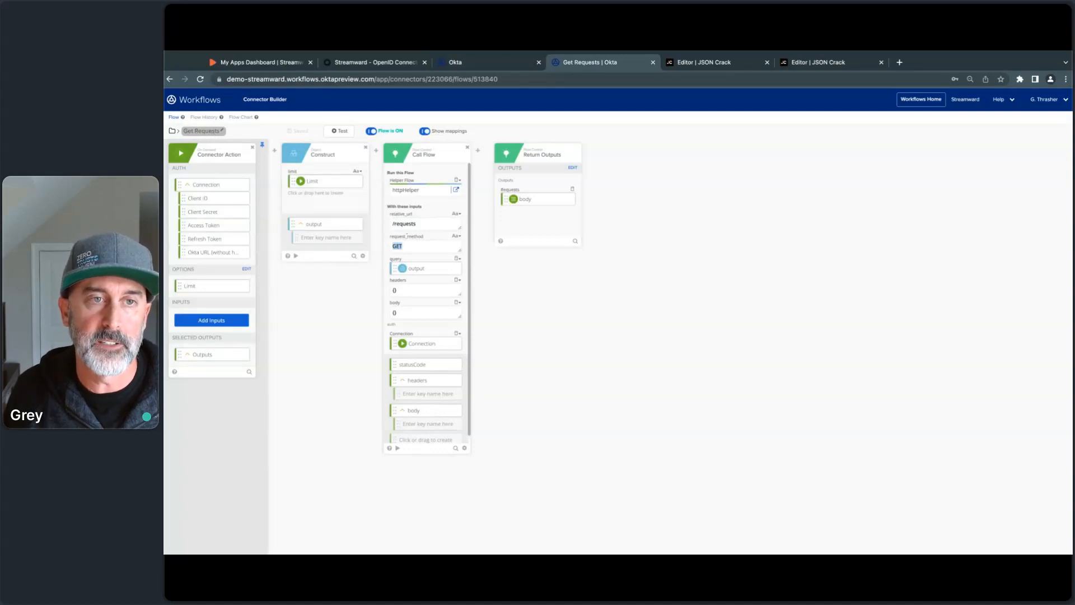
# In the unnamed flow, add the Get Requests action from the OIG test connector after the Custom API Action card
pyautogui.click(486, 65)
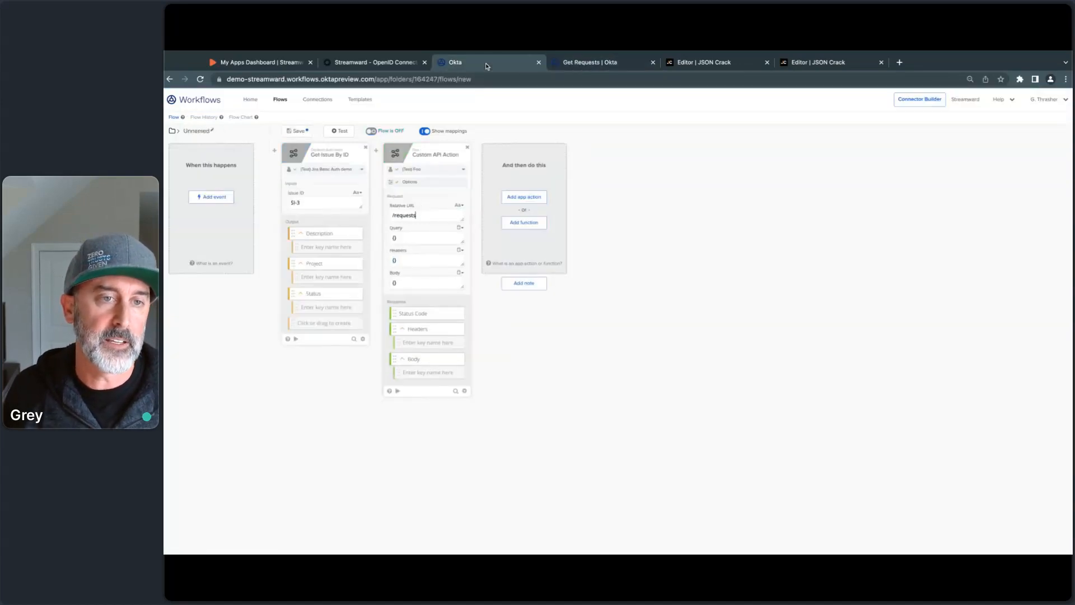
pyautogui.click(524, 224)
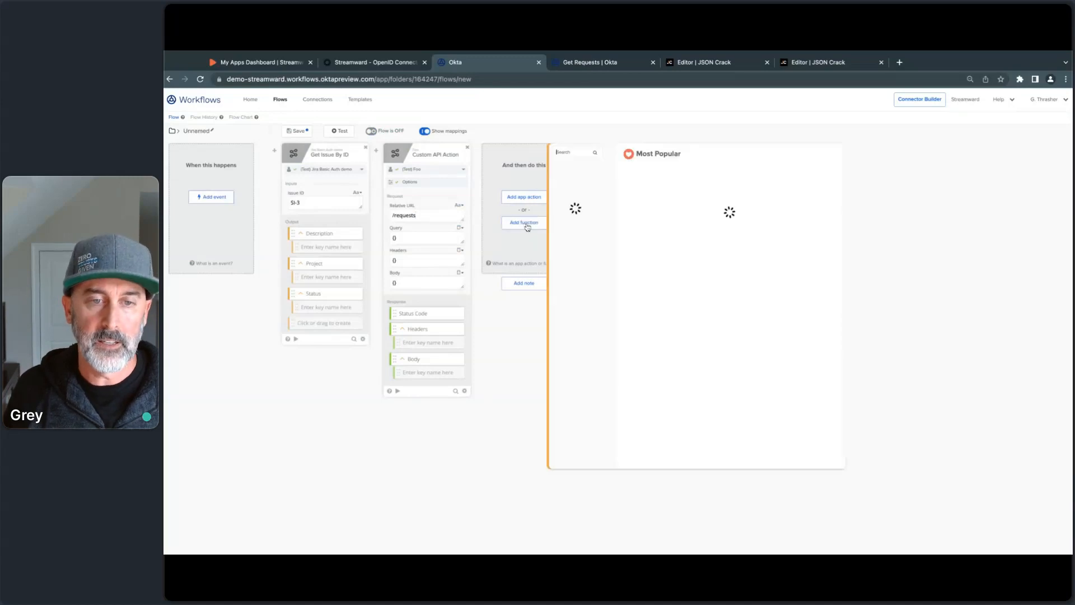
pyautogui.click(524, 197)
pyautogui.click(560, 168)
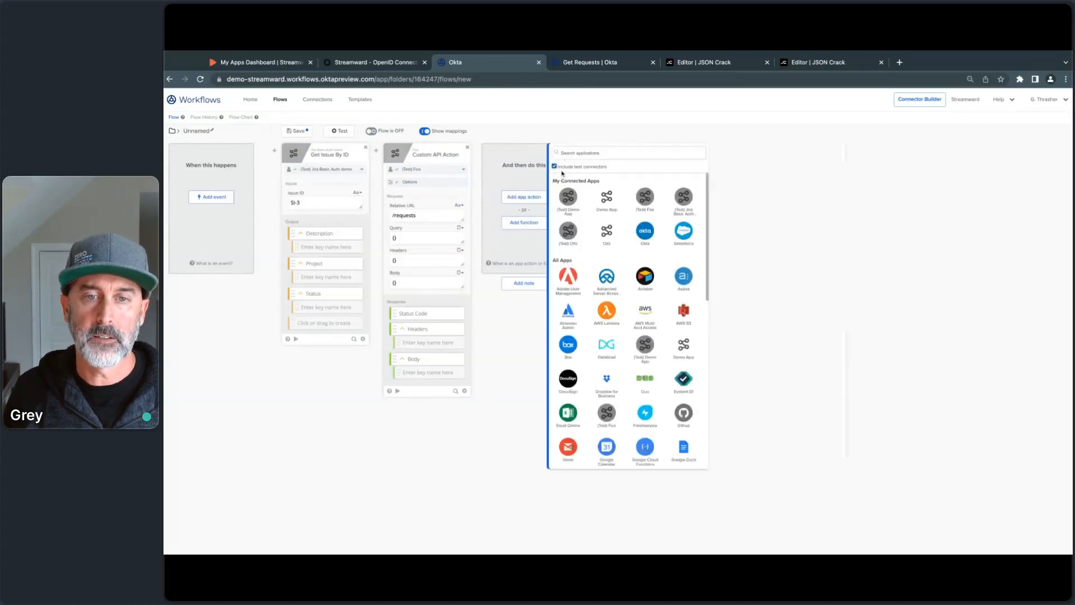
pyautogui.click(577, 235)
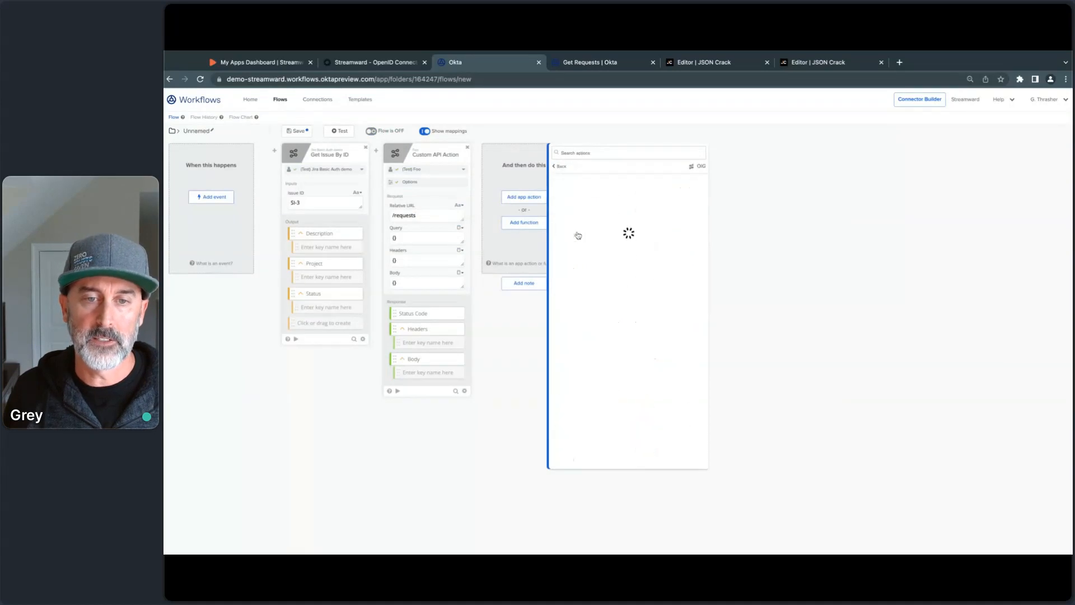
pyautogui.click(599, 205)
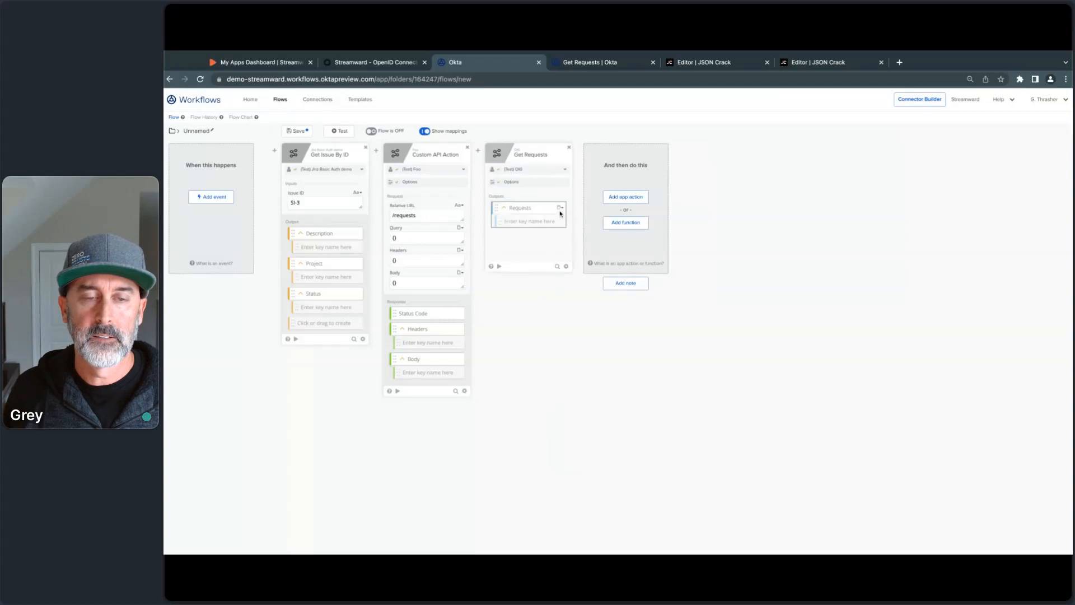
# Expand the Get Requests card's options, and view how the Limit dropdown's static values are defined in the connector flow
pyautogui.click(565, 185)
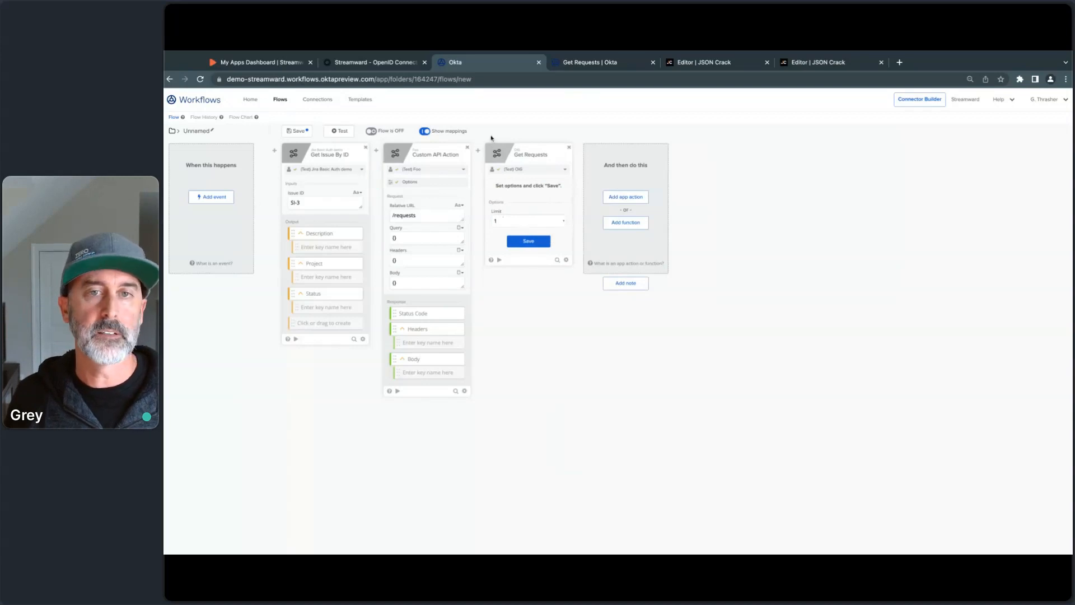
pyautogui.click(589, 61)
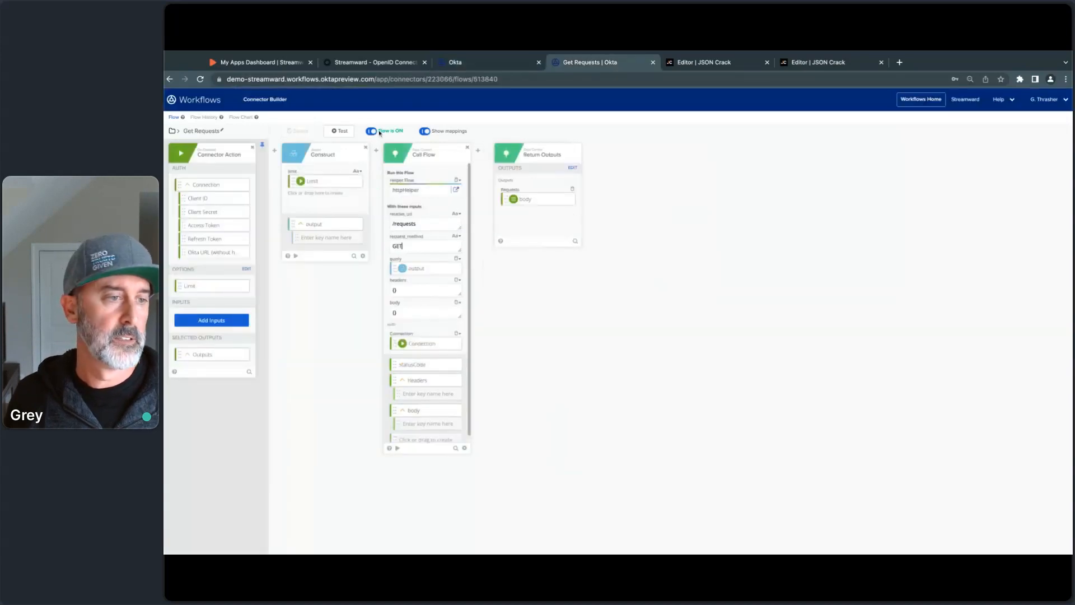
pyautogui.click(246, 269)
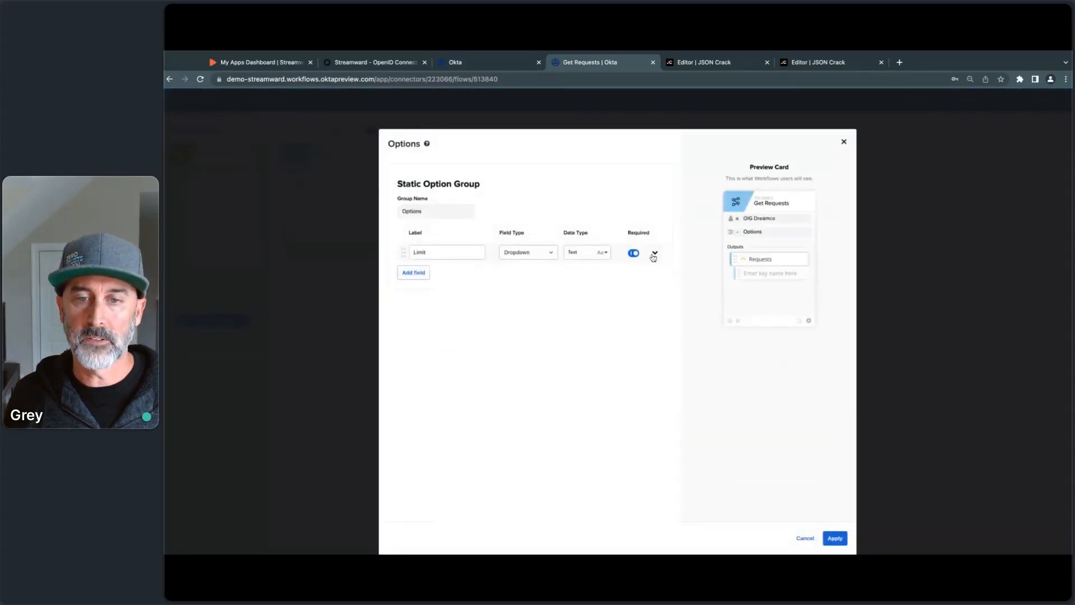
pyautogui.click(654, 253)
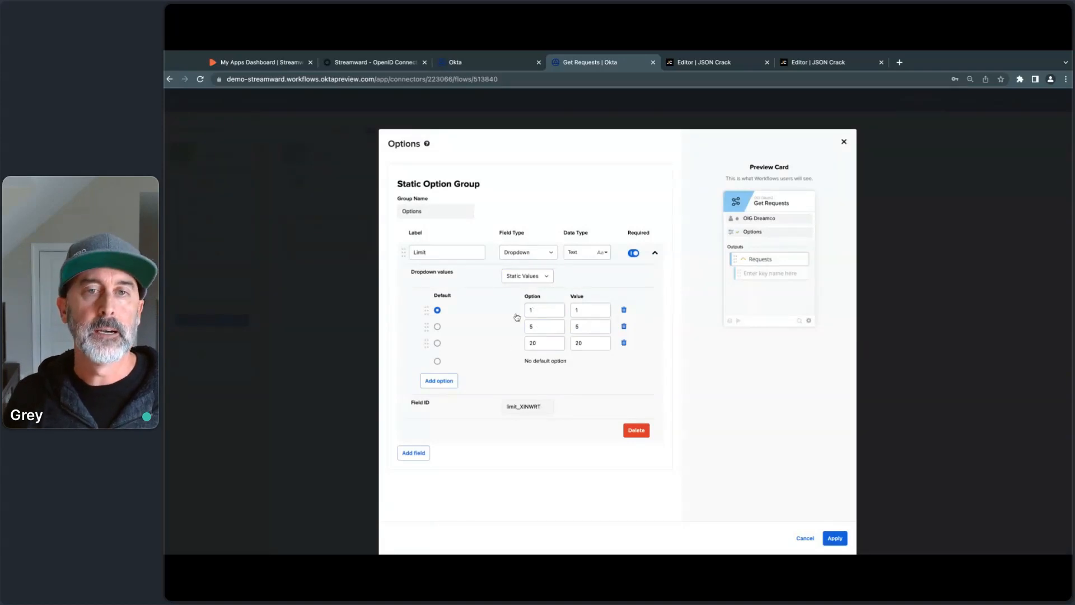
# Save the Get Requests card's options in the unnamed flow, then test the card and inspect the returned Requests data
pyautogui.click(471, 62)
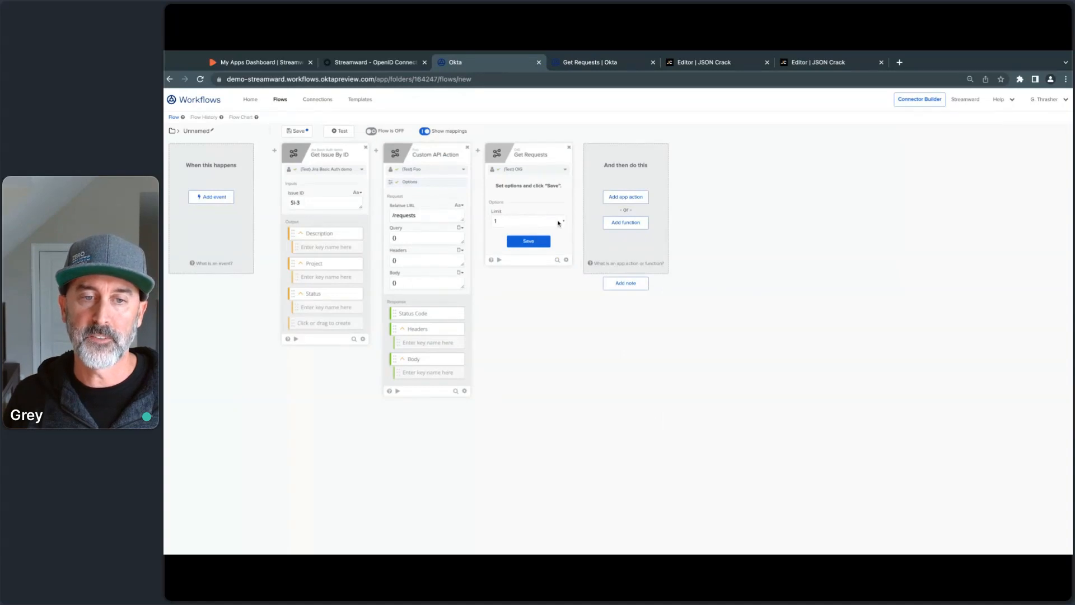
pyautogui.click(527, 241)
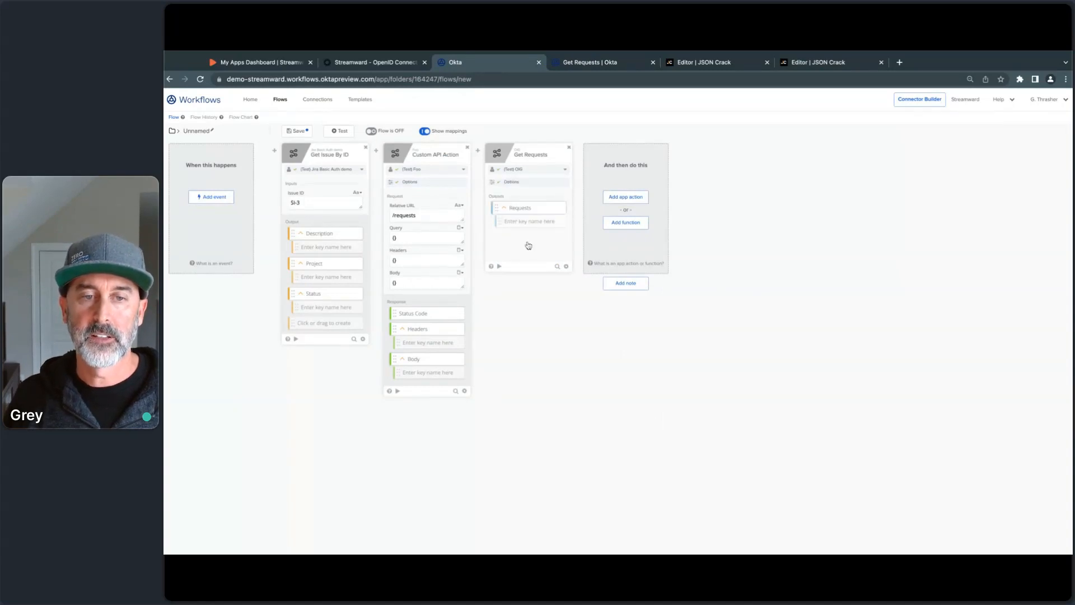
pyautogui.click(500, 265)
pyautogui.click(551, 497)
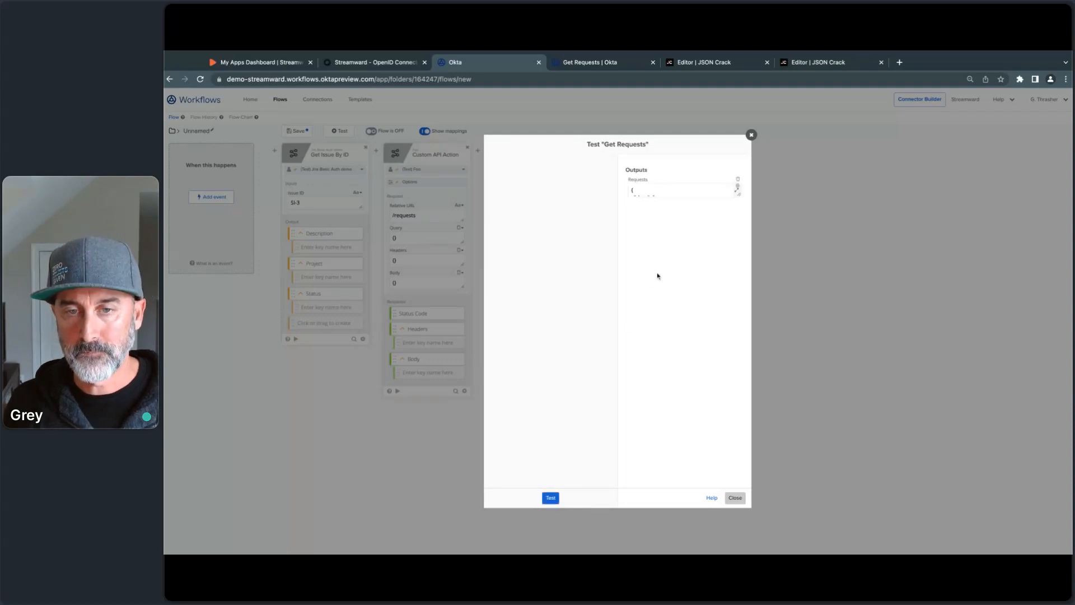
pyautogui.click(736, 190)
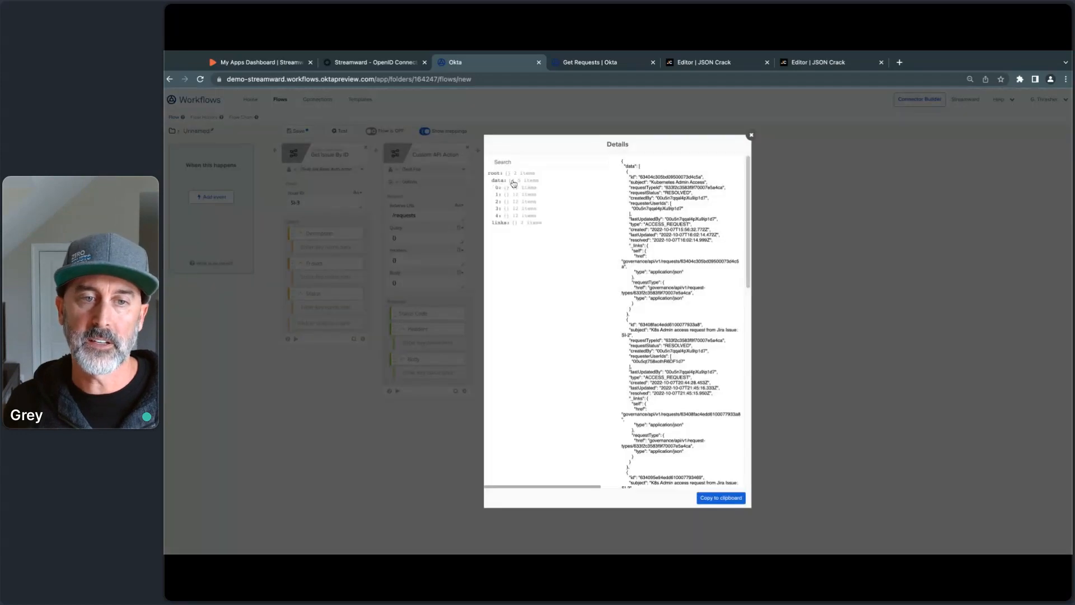
pyautogui.click(501, 188)
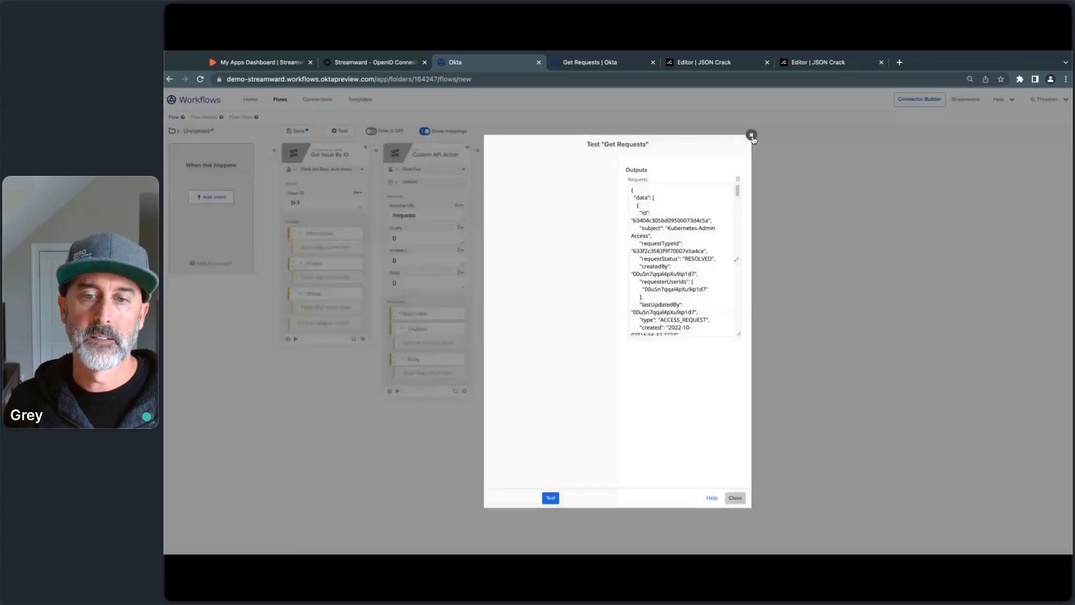
pyautogui.click(751, 135)
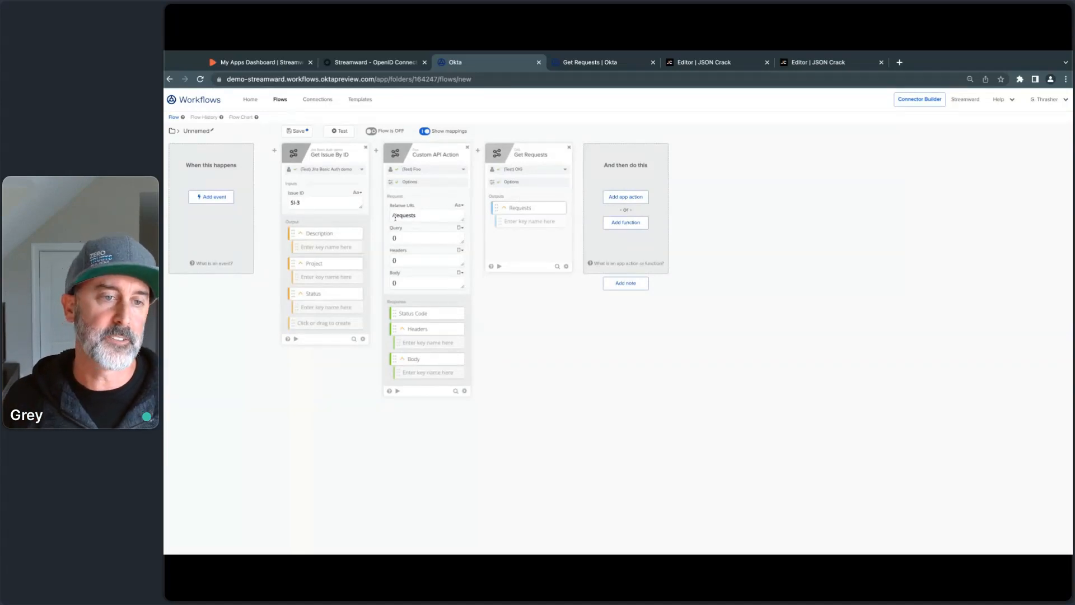
# Highlight the Relative URL and Query inputs of the Custom API Action card to compare them with Get Requests
pyautogui.moveTo(423, 214); pyautogui.dragTo(382, 217)
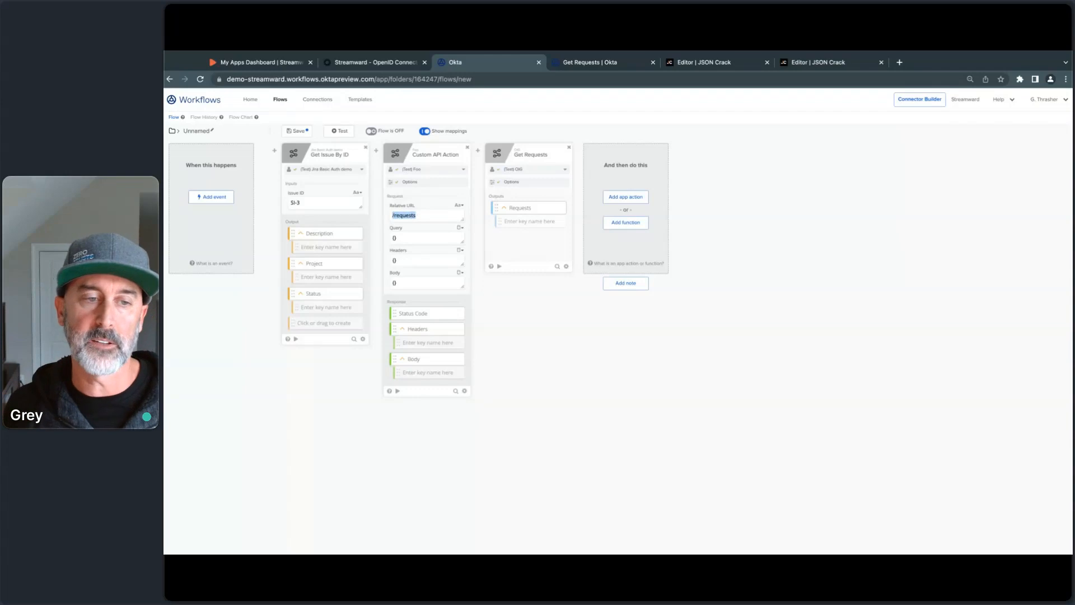
pyautogui.doubleClick(402, 237)
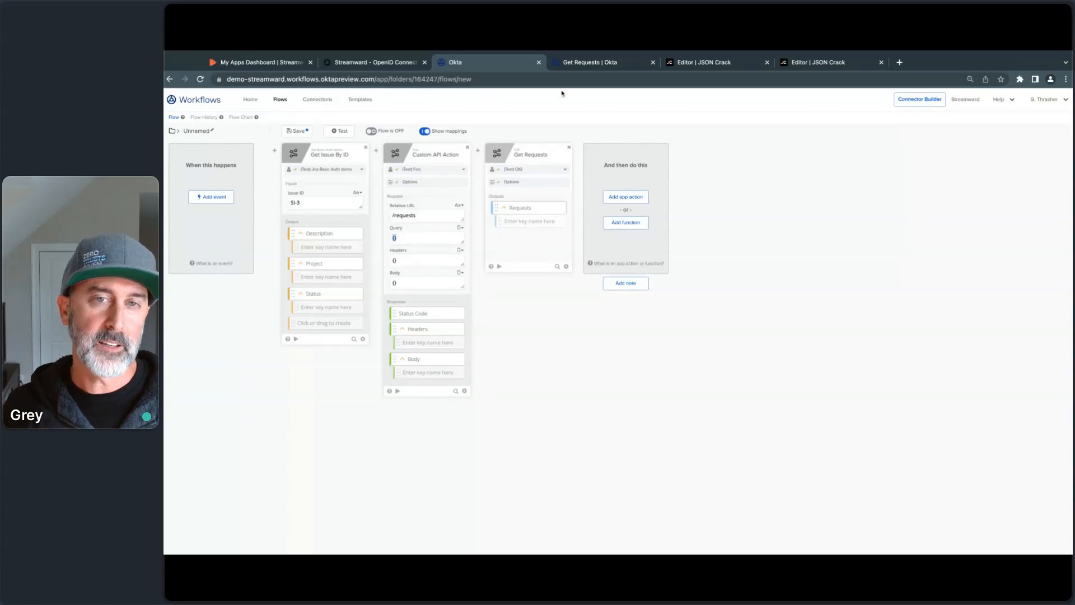
# Close the Limit option definition, leave the Get Requests flow and open the OIG connector's Get Requests By Date flow
pyautogui.click(584, 62)
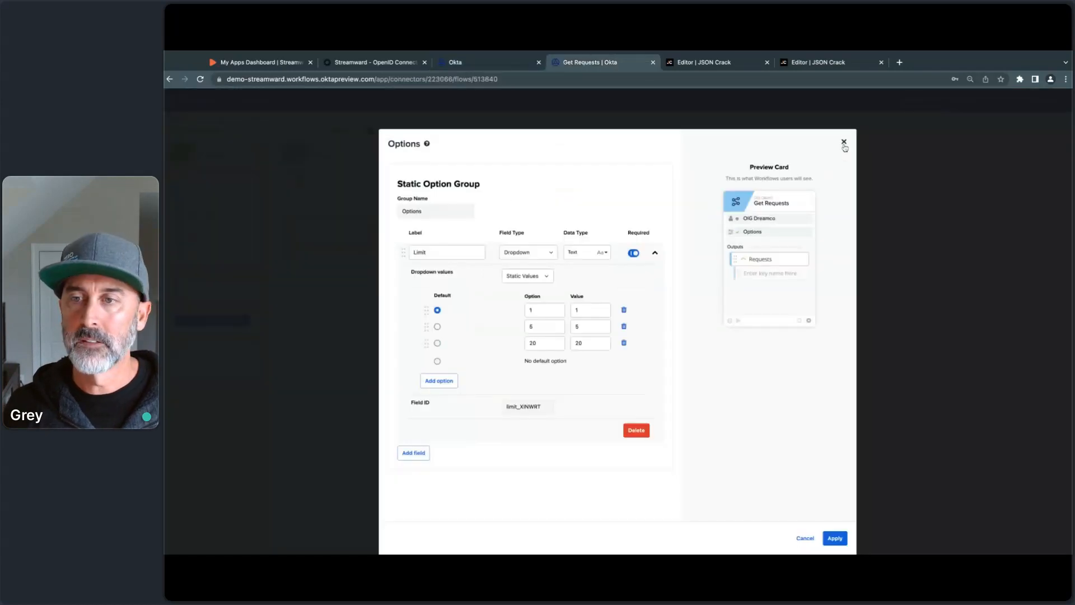
pyautogui.click(844, 147)
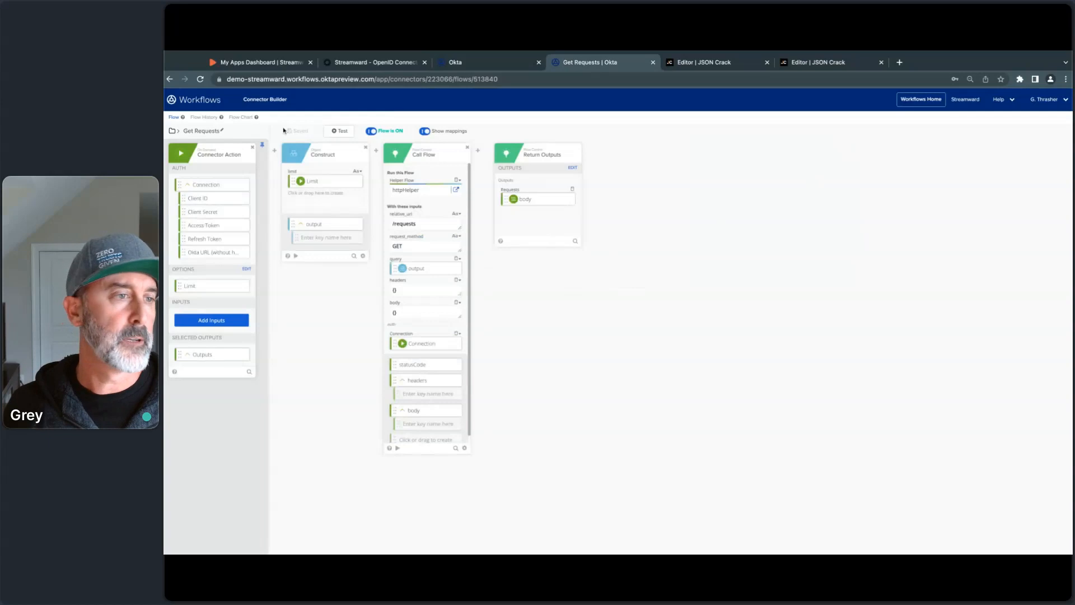
pyautogui.click(172, 131)
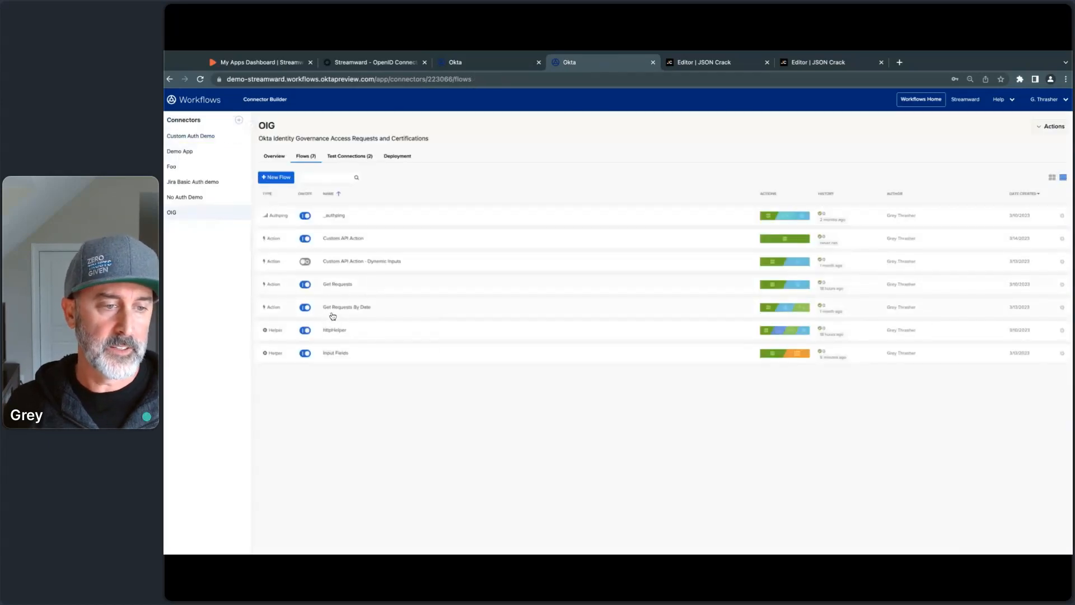
pyautogui.click(347, 309)
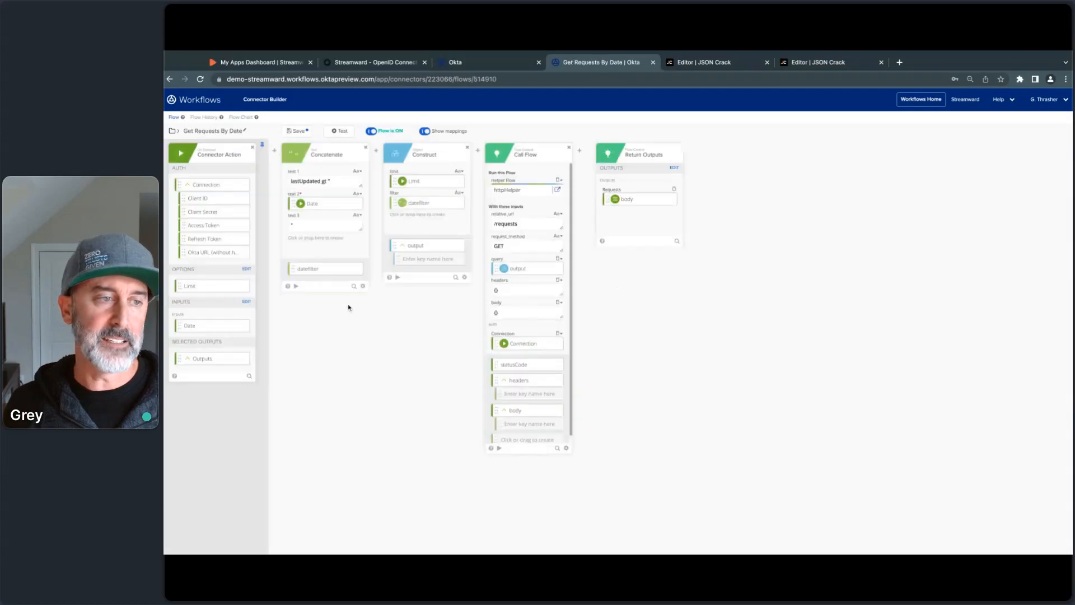
# Trace how the Get Requests By Date flow uses its Date input, highlighting the "lastUpdated gt" filter text and its "gt" operator in Concatenate
pyautogui.moveTo(188, 286)
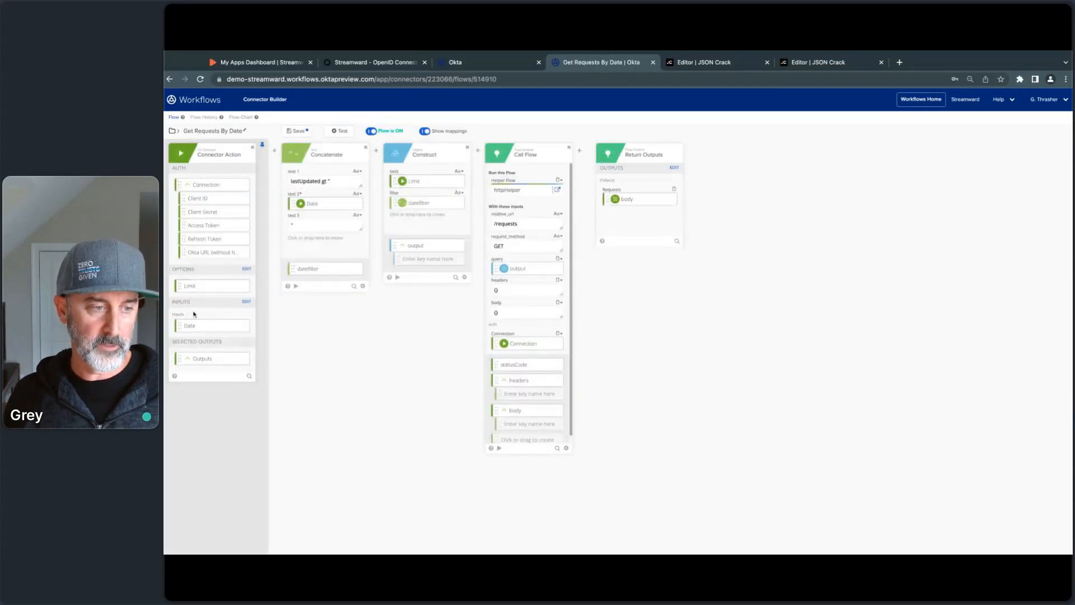
pyautogui.moveTo(221, 327)
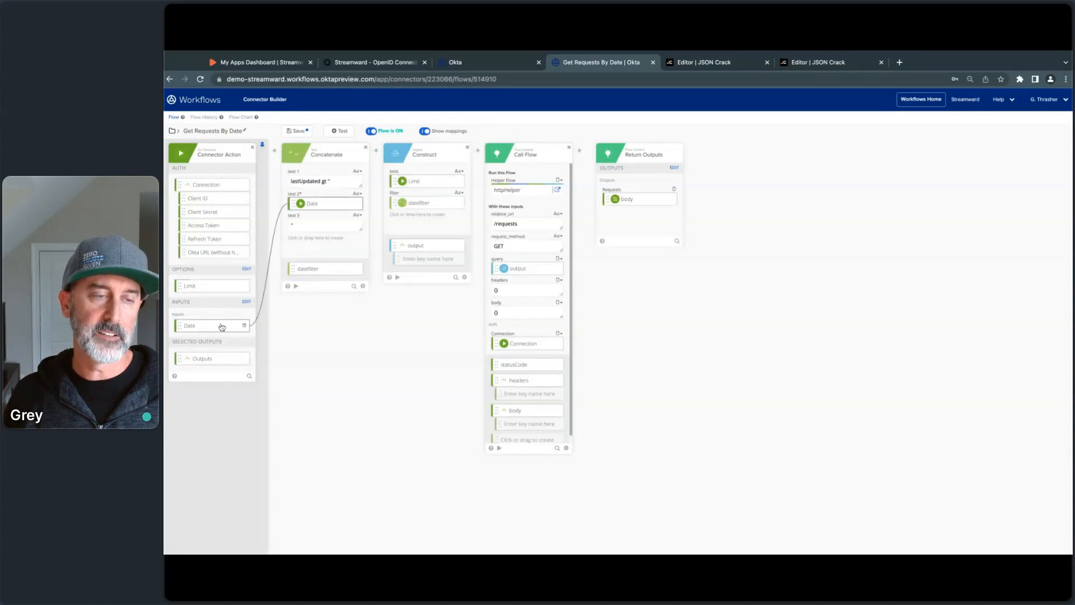
pyautogui.moveTo(343, 208)
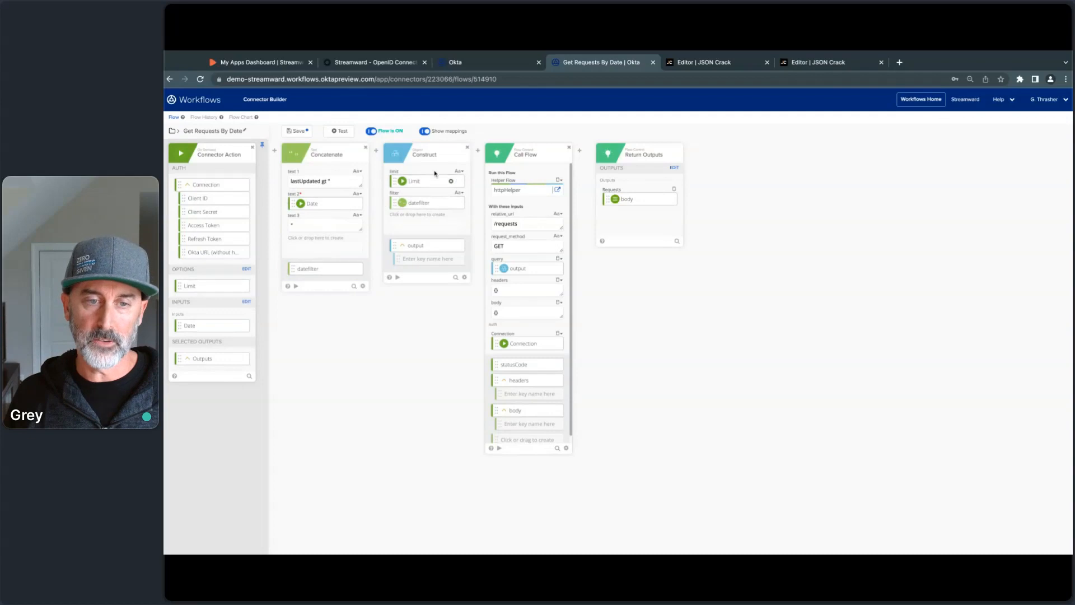
pyautogui.moveTo(533, 275)
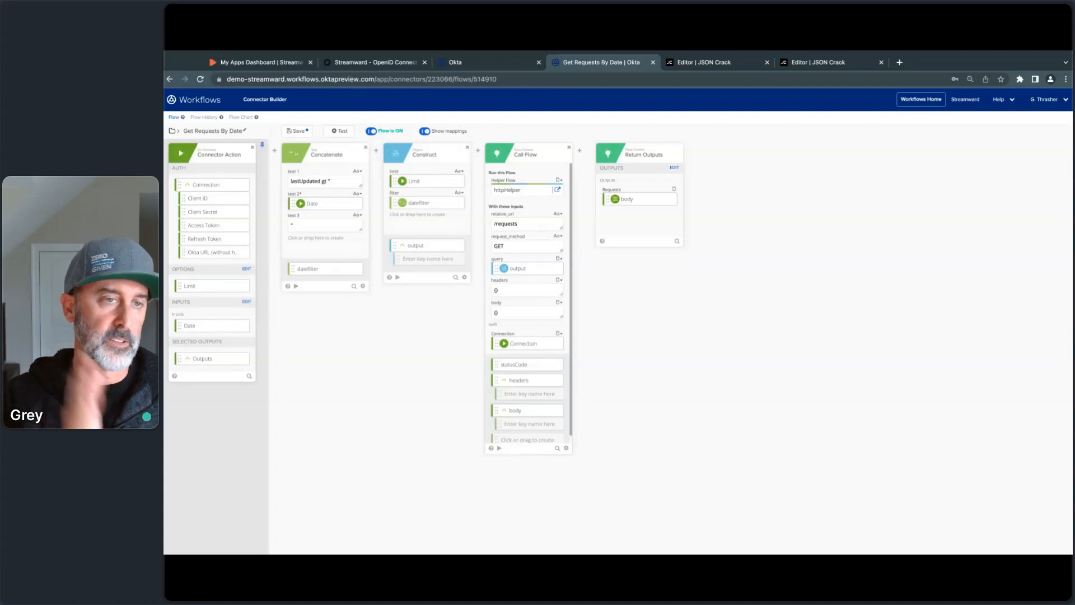
pyautogui.tripleClick(305, 183)
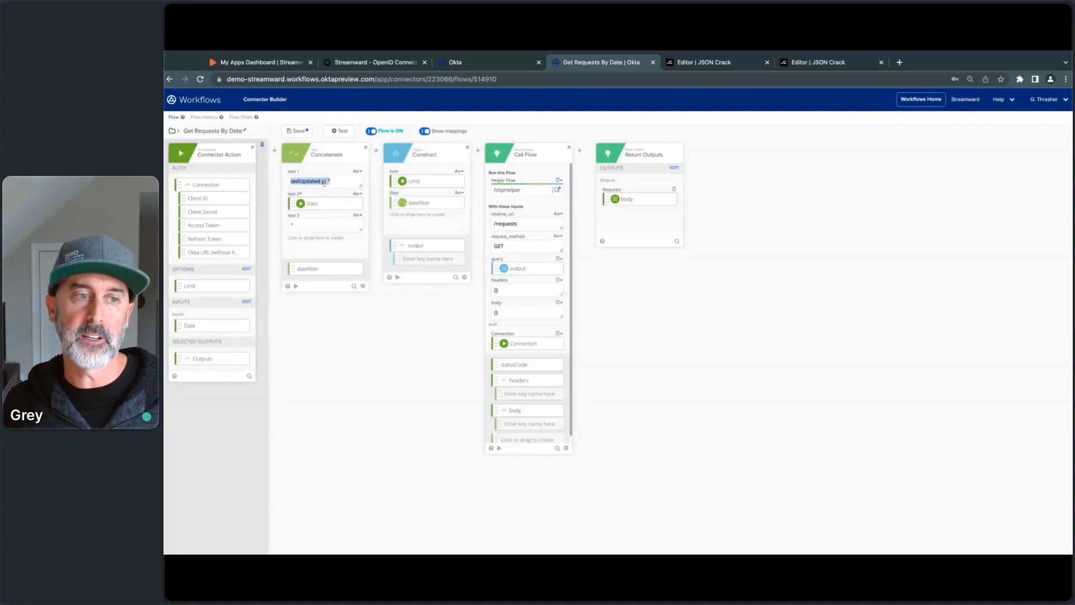
pyautogui.doubleClick(324, 181)
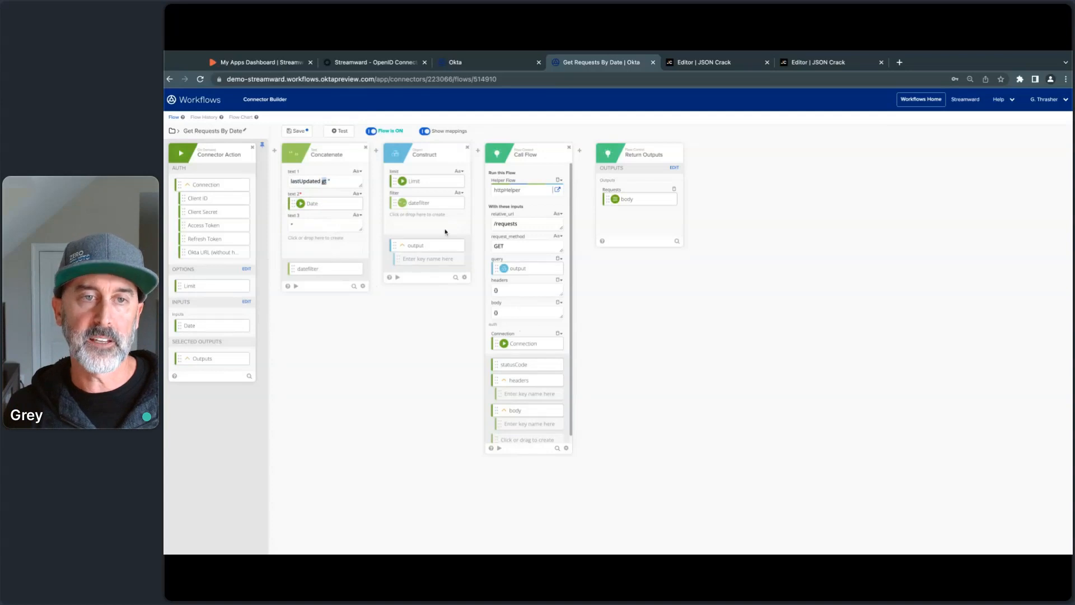
# Add the OIG Get Requests By Date action to the unnamed flow with Limit 1, and set its Date to 2022-04-04
pyautogui.click(503, 66)
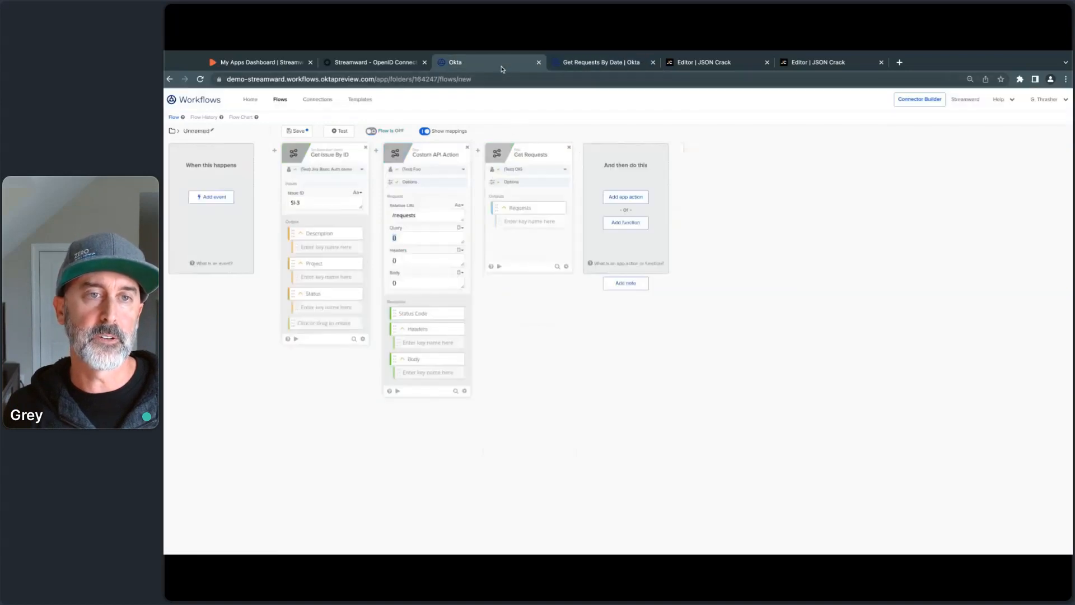
pyautogui.click(626, 197)
pyautogui.click(656, 167)
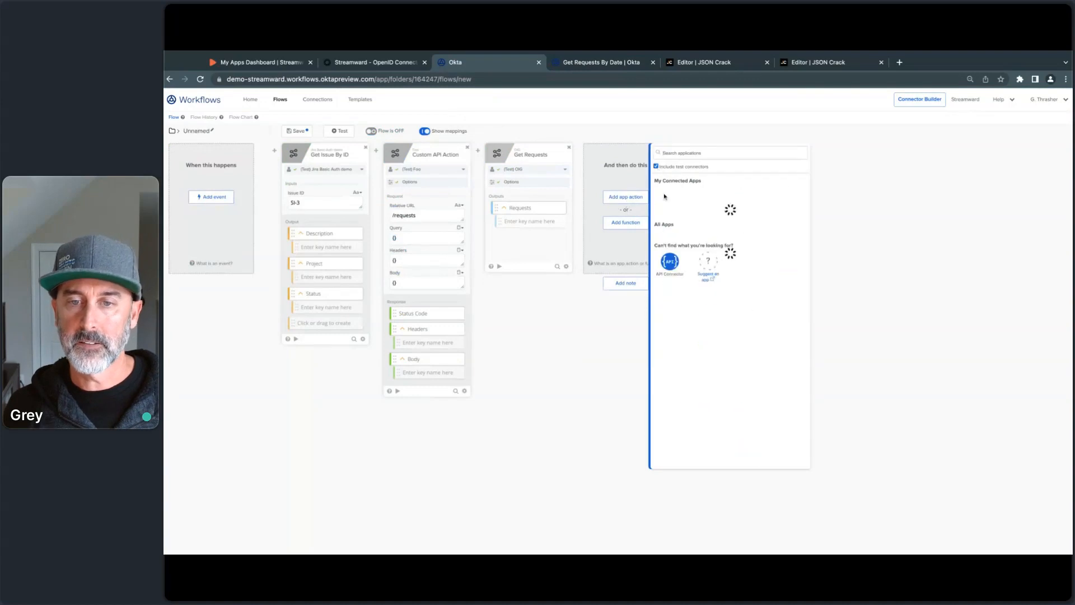
pyautogui.click(670, 231)
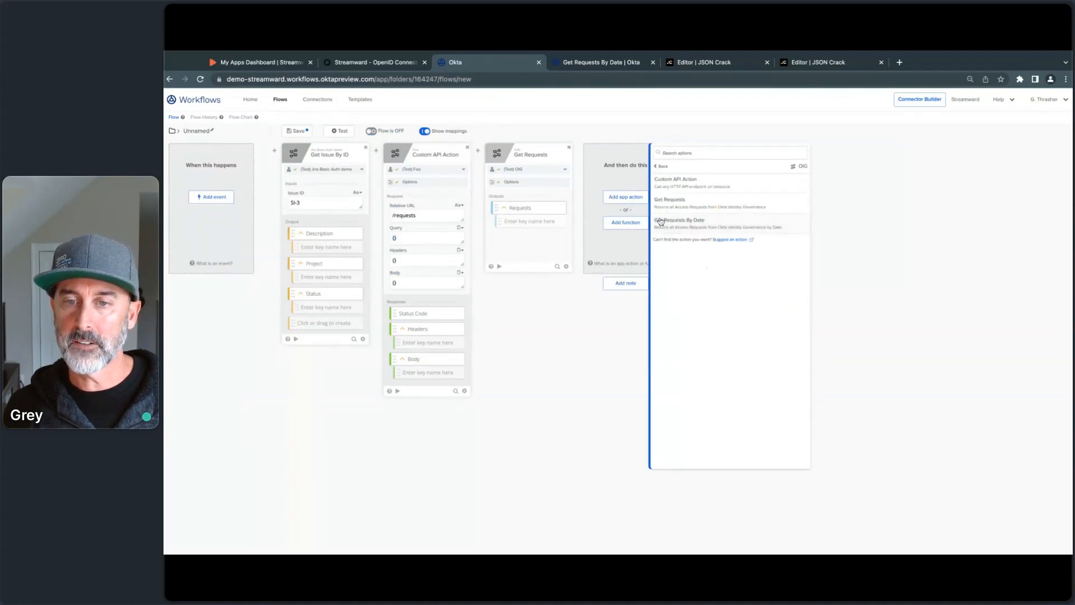
pyautogui.click(698, 223)
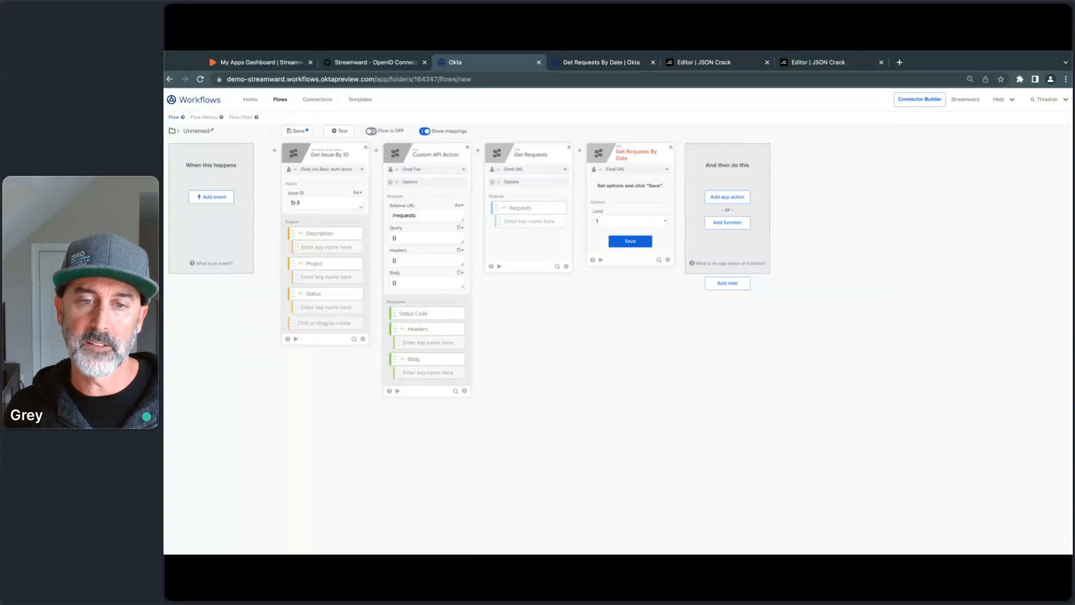
pyautogui.click(628, 242)
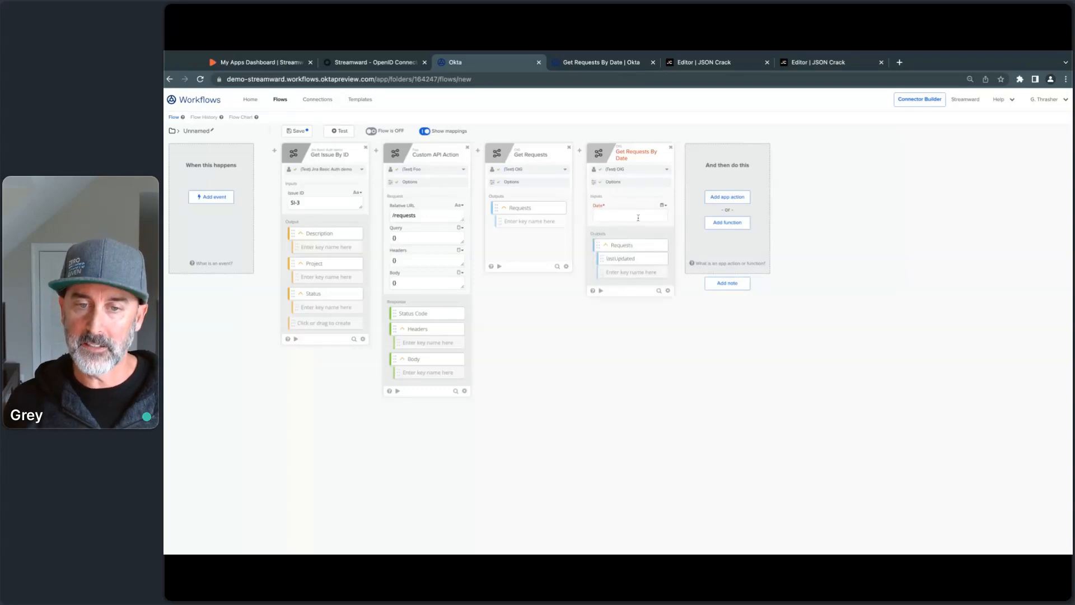
pyautogui.write('2')
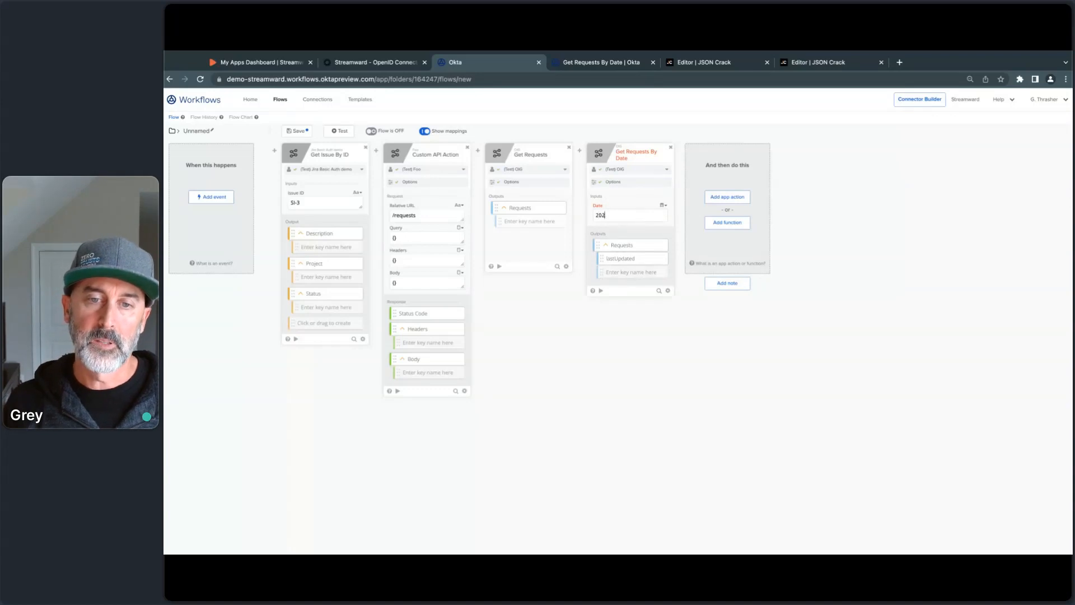
pyautogui.write('002-04-04')
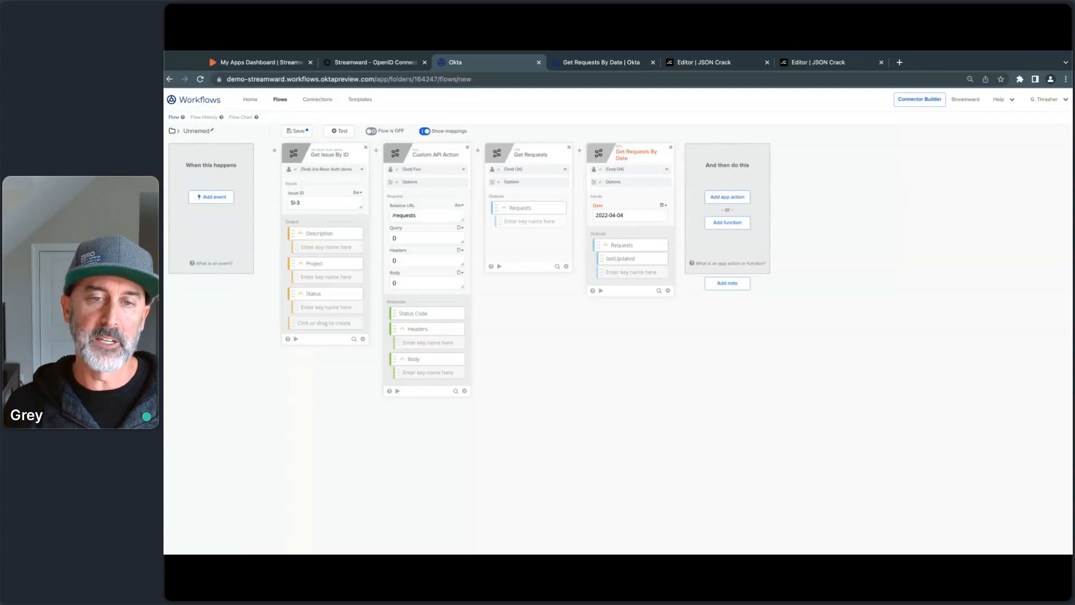
# Insert the Now and Subtract date functions between the Get Requests and Get Requests By Date cards
pyautogui.moveTo(581, 170)
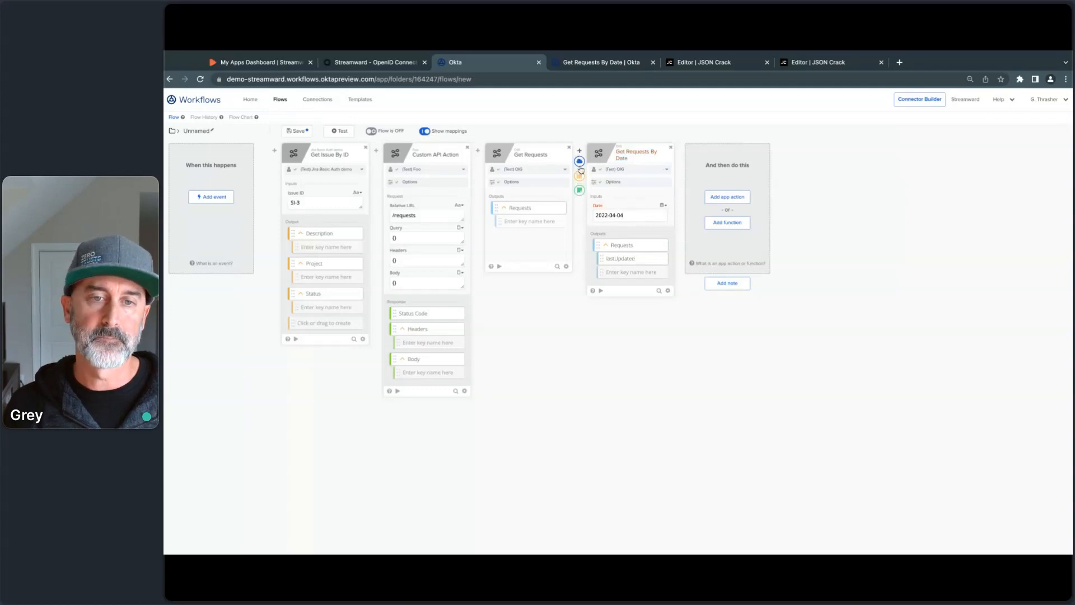
pyautogui.click(579, 178)
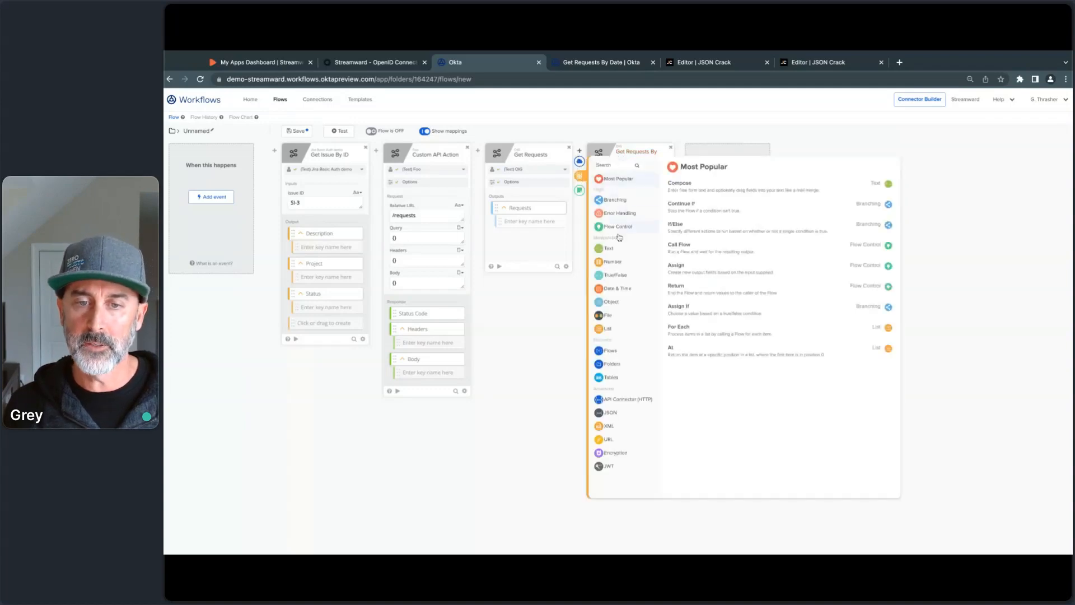
pyautogui.click(608, 290)
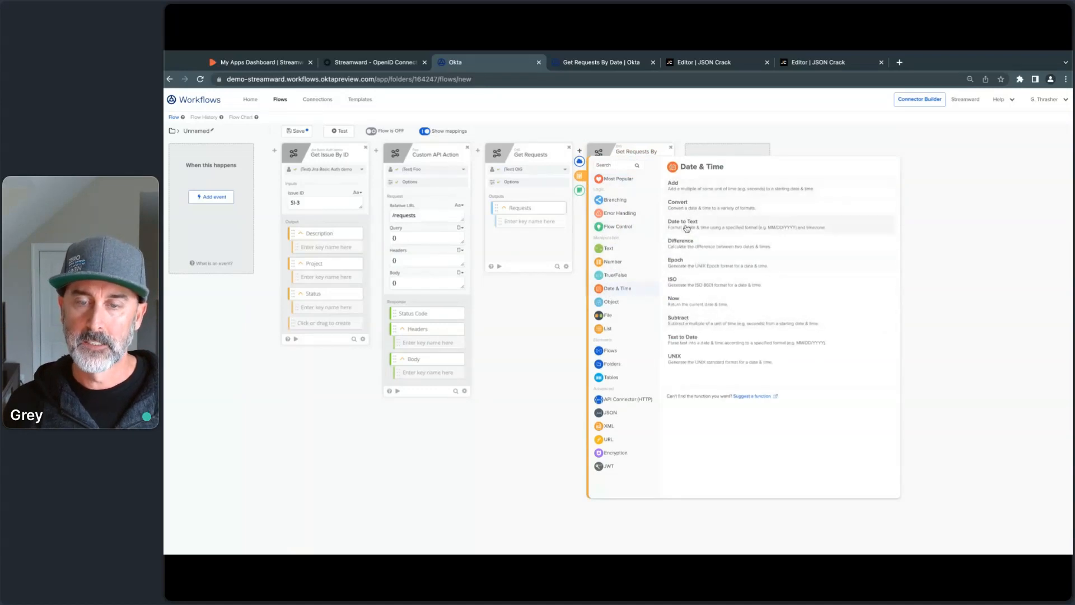
pyautogui.click(685, 304)
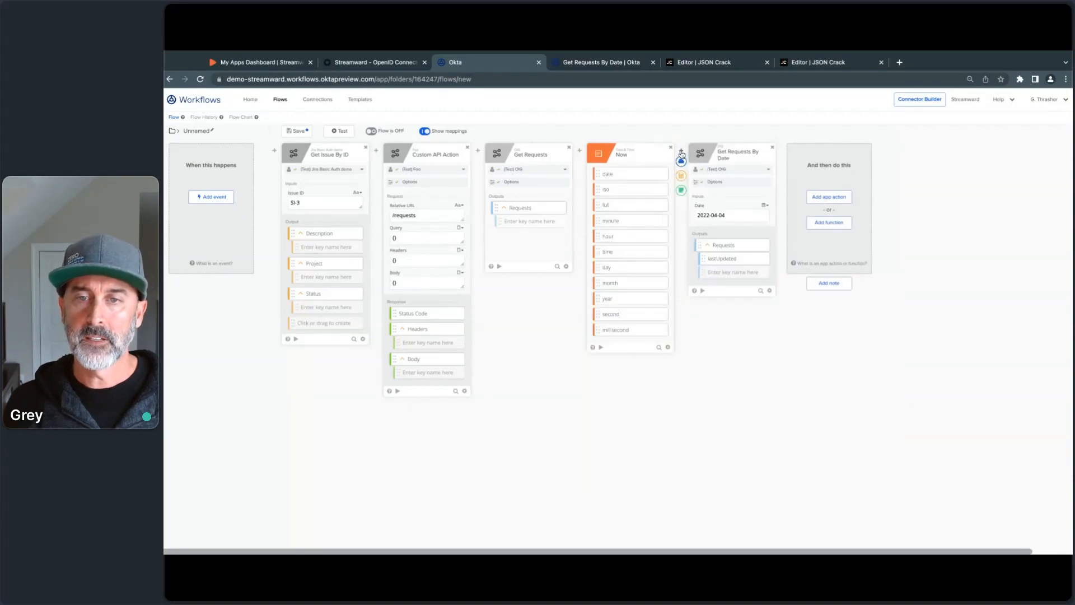
pyautogui.click(681, 178)
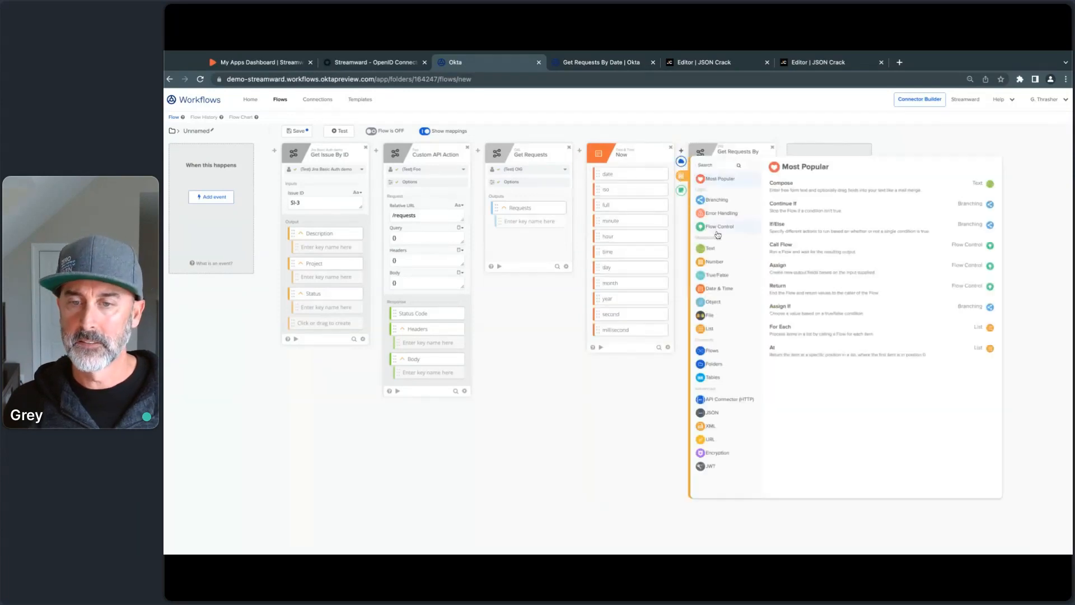
pyautogui.click(716, 290)
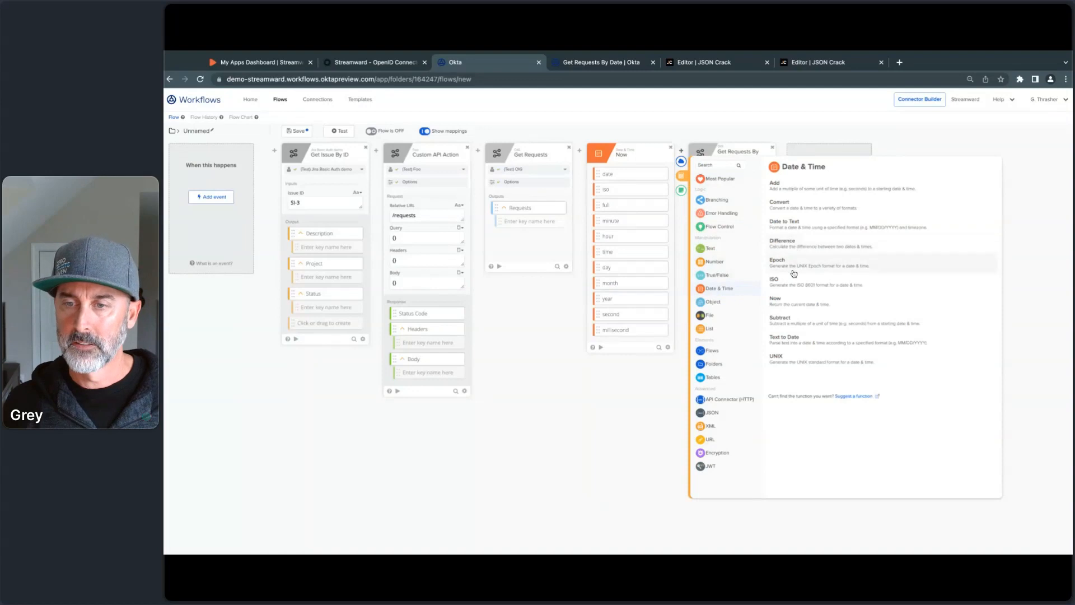
pyautogui.click(789, 318)
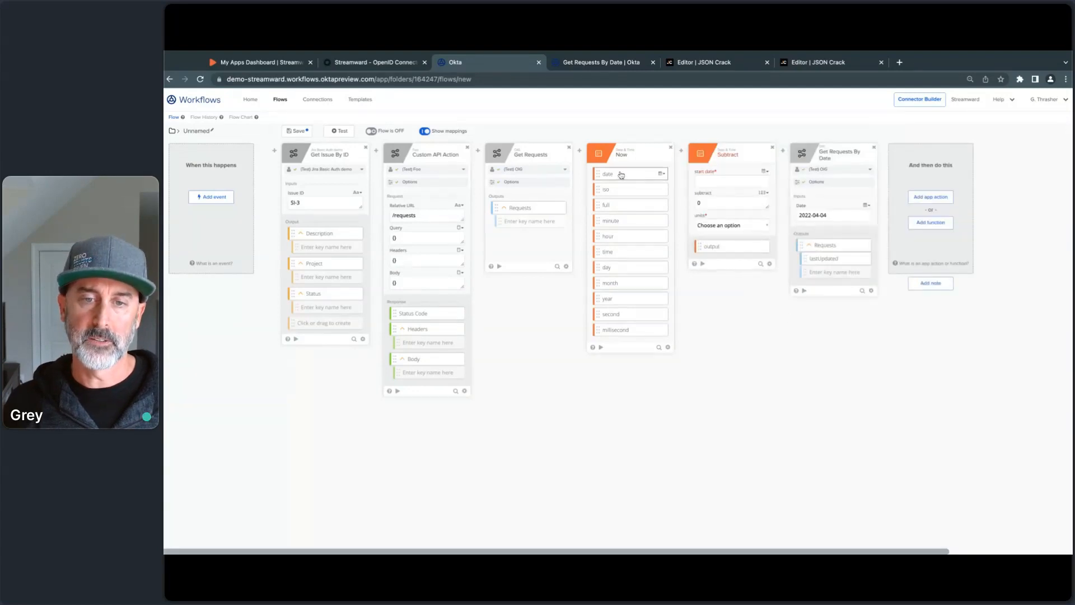
# Map Now's date to Subtract's start date, subtract 90 days, and map the output to the Date input of Get Requests By Date
pyautogui.moveTo(621, 175); pyautogui.dragTo(722, 181)
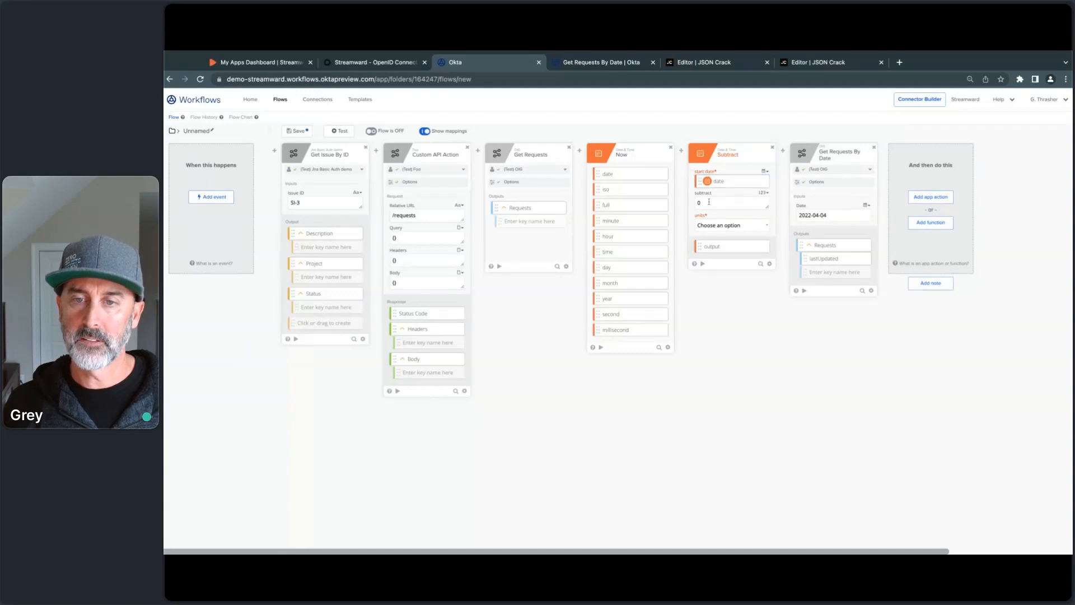
pyautogui.write('90')
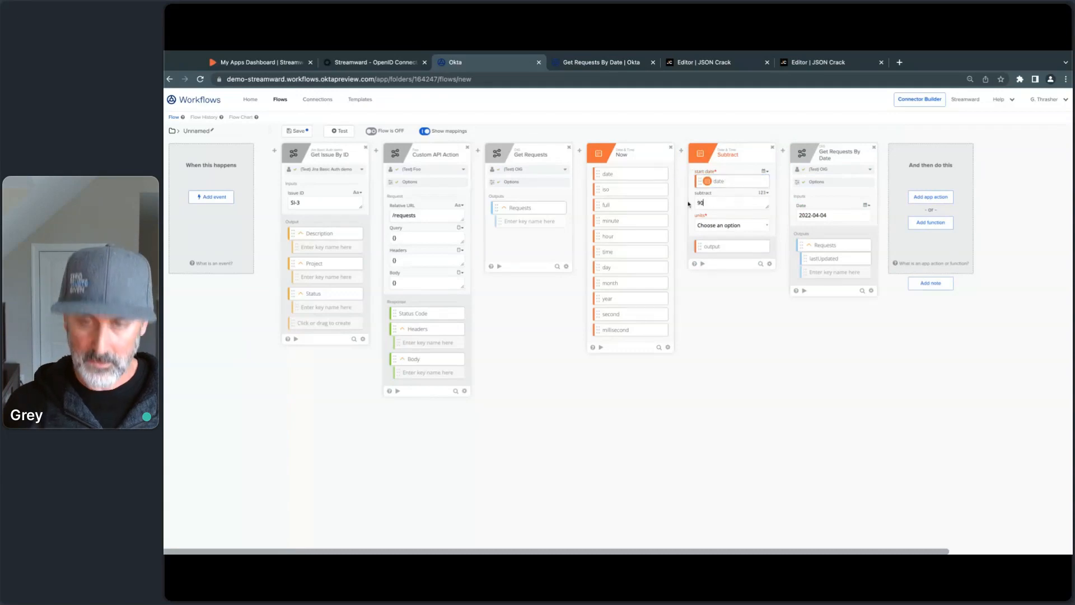
pyautogui.click(764, 226)
pyautogui.click(745, 295)
pyautogui.moveTo(729, 246); pyautogui.dragTo(819, 223)
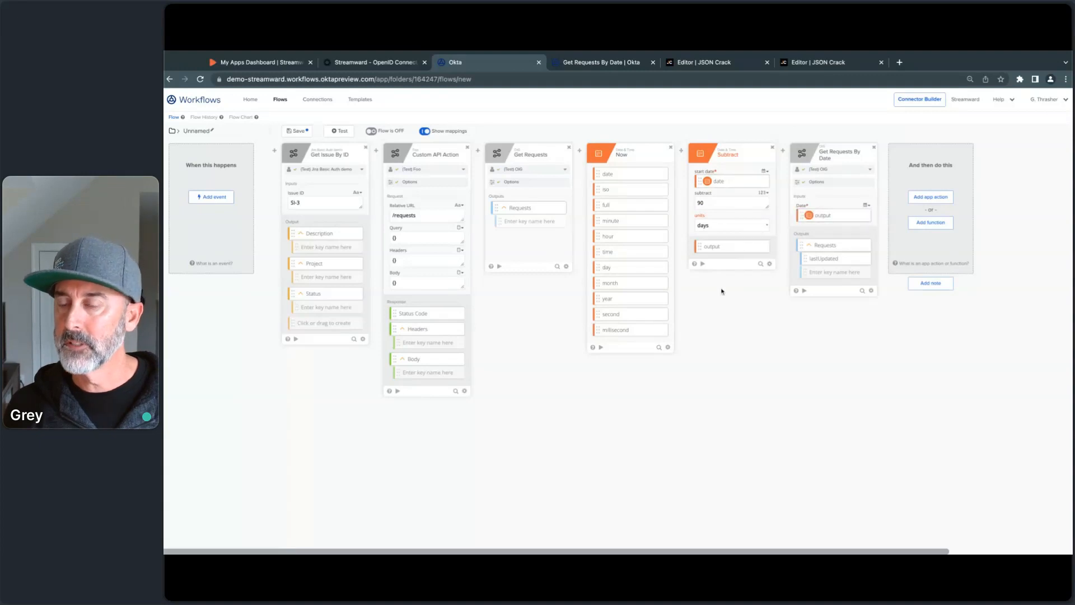
# Remove the Get Requests, Custom API Action and Get Issue By ID cards from the flow
pyautogui.click(569, 148)
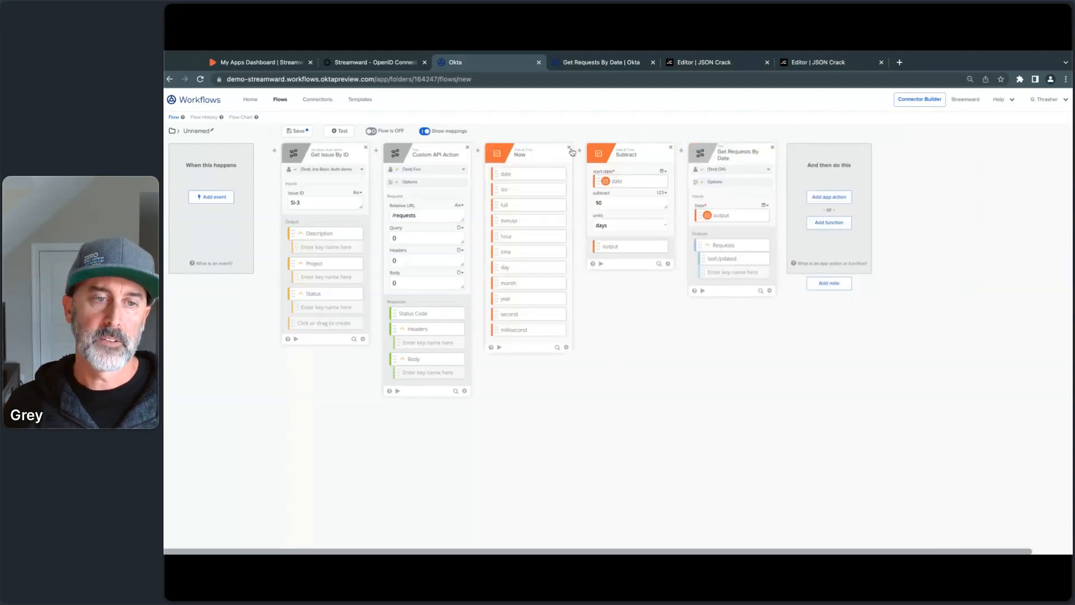
pyautogui.click(467, 148)
pyautogui.click(365, 149)
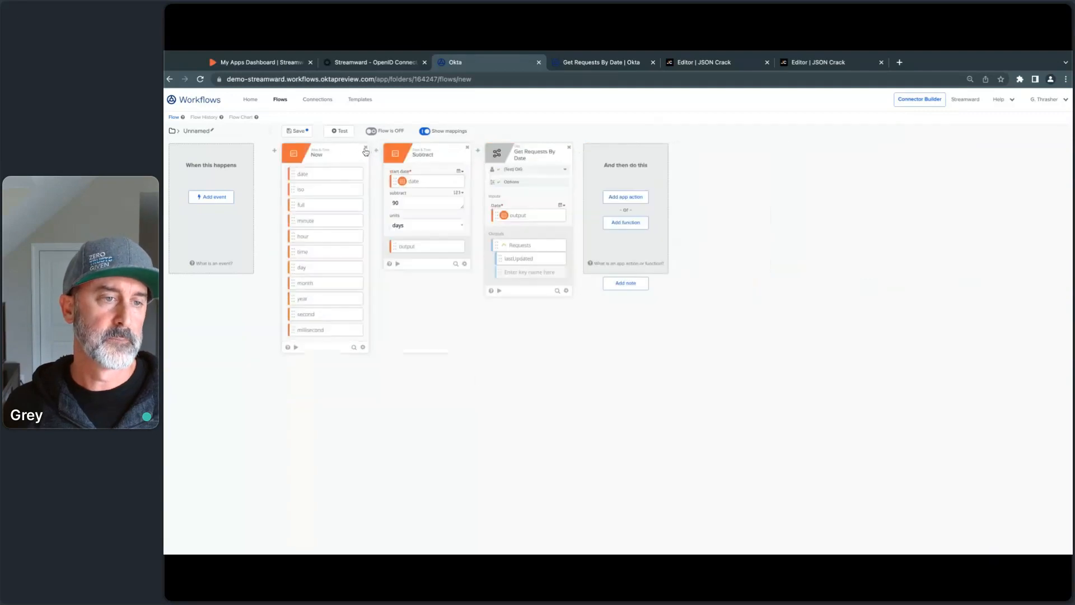
# Run a test of the flow, saving it under the name "test"
pyautogui.click(340, 132)
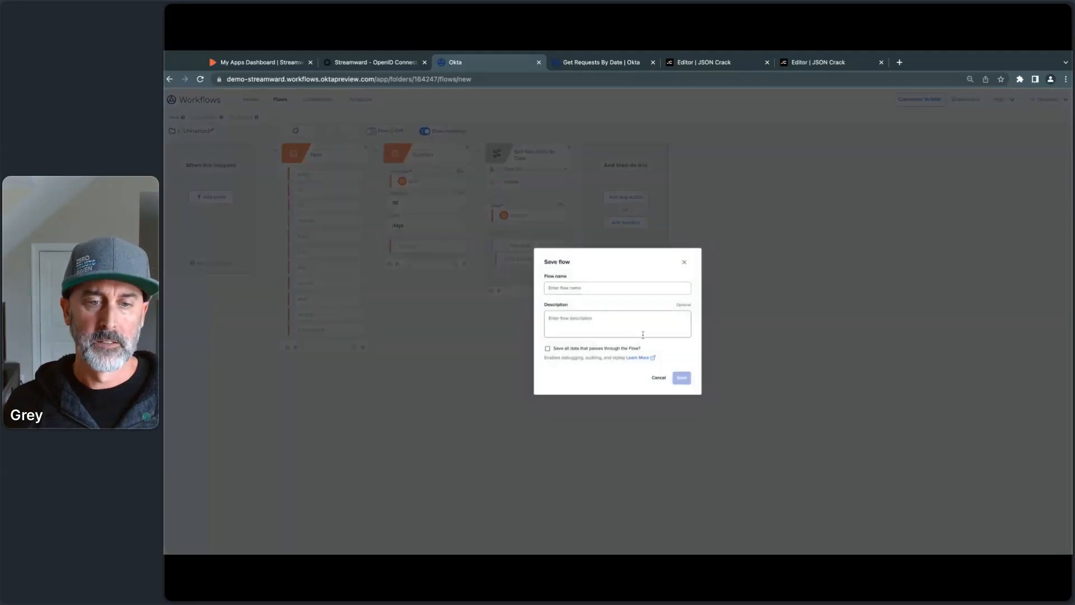
pyautogui.click(602, 288)
pyautogui.write('test')
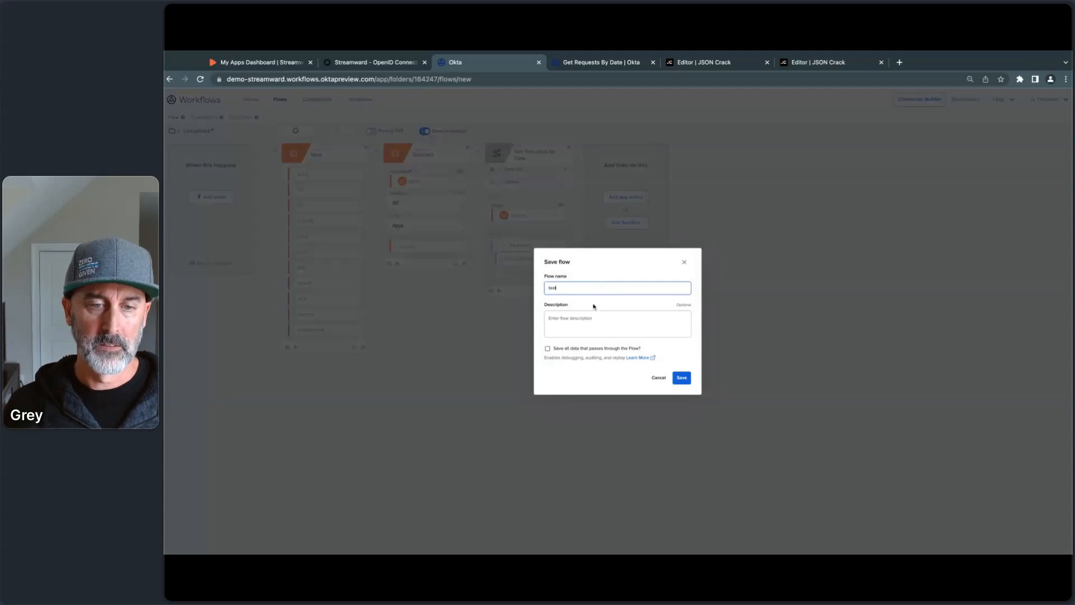
pyautogui.click(681, 377)
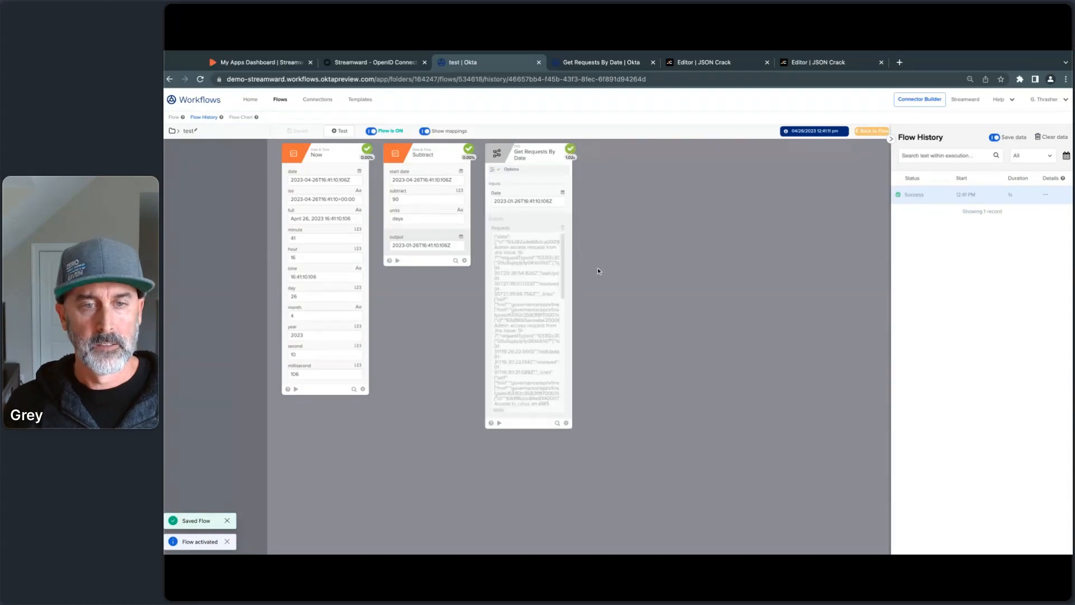
# Inspect the Requests output of Get Requests By Date, expanding data and its item 2 to check the lastUpdated value, and close the details
pyautogui.click(554, 241)
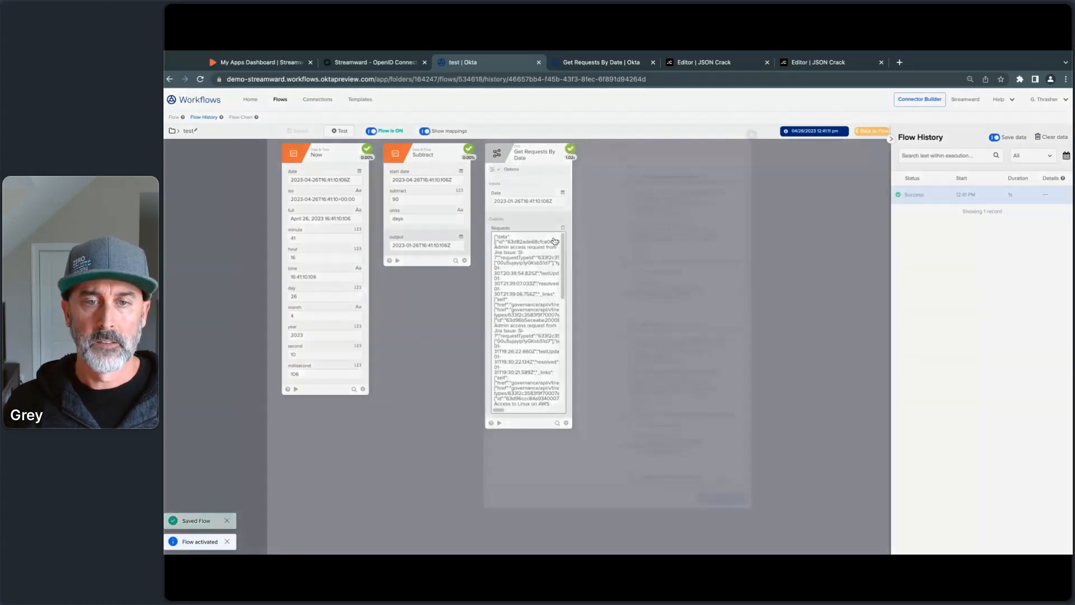
pyautogui.click(555, 241)
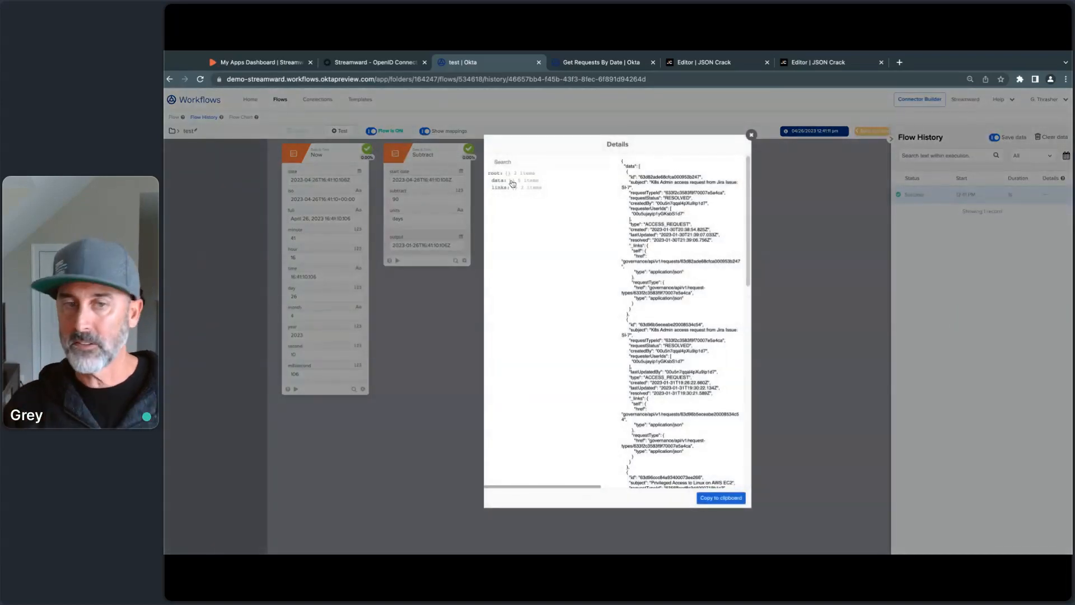
pyautogui.click(511, 183)
pyautogui.click(508, 202)
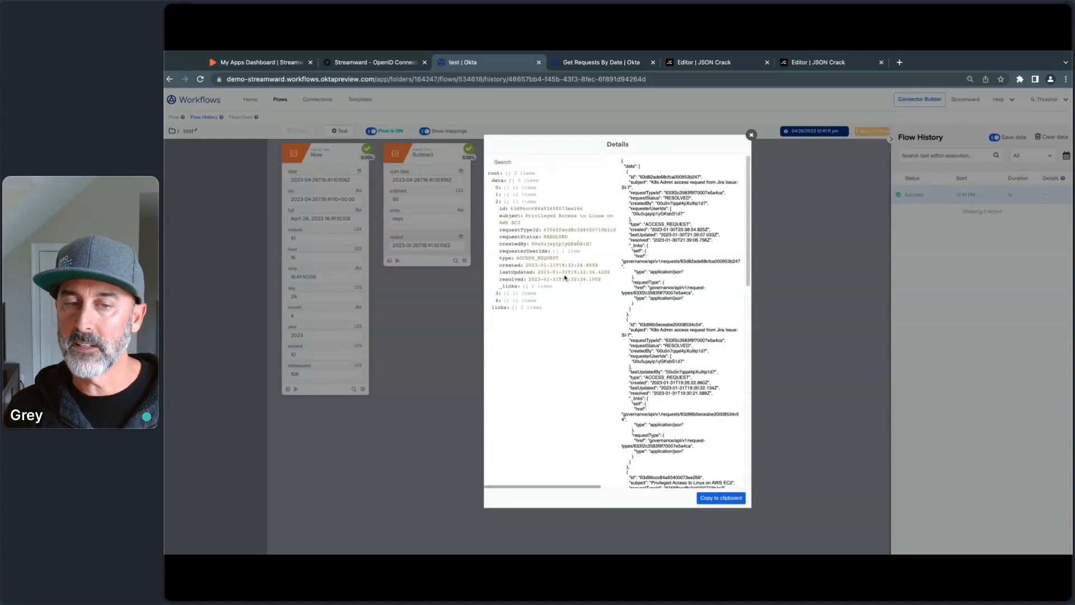
pyautogui.click(751, 135)
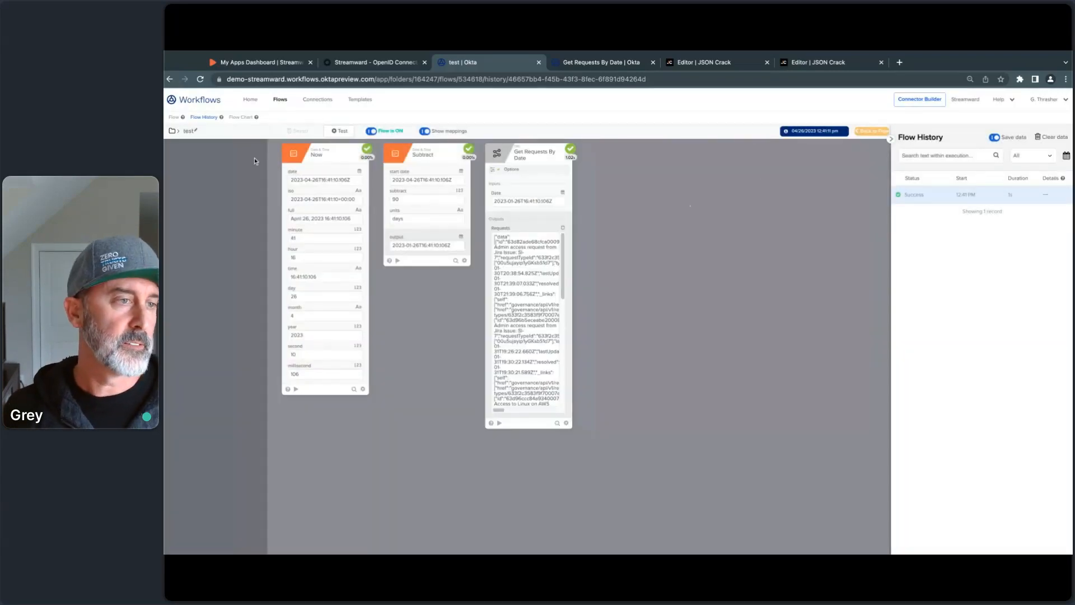
# Leave the test flow for its folder, and exit the connector flow Get Requests By Date without saving its changes
pyautogui.click(173, 131)
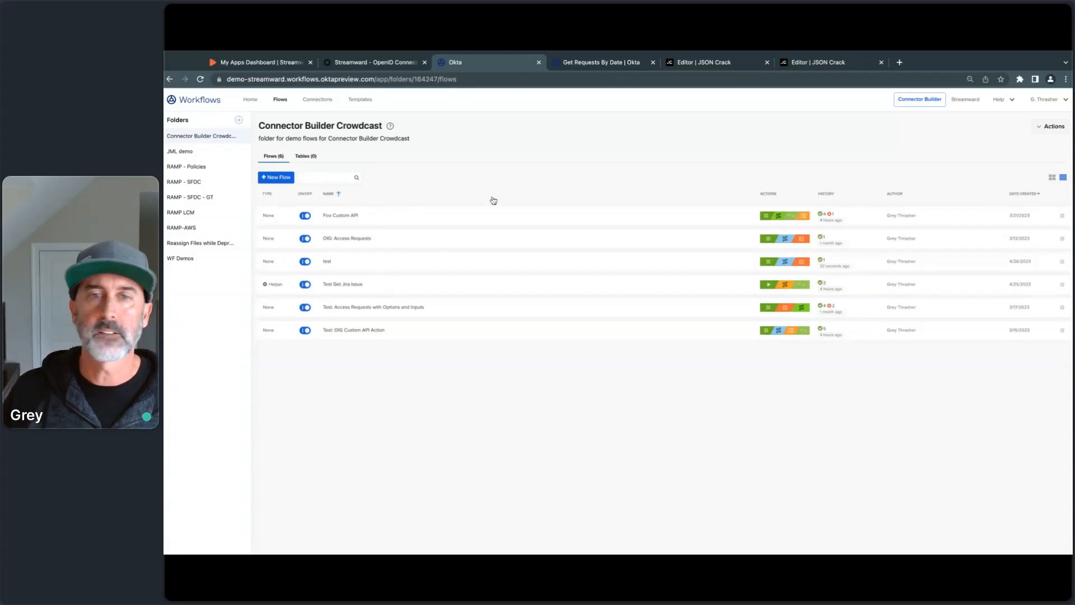
pyautogui.click(606, 63)
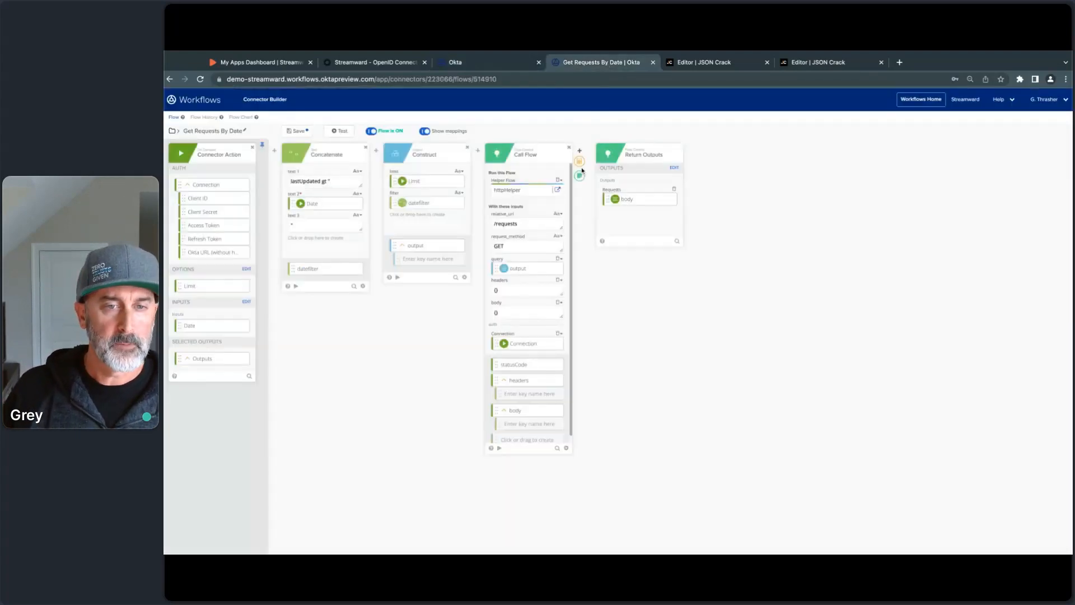
pyautogui.click(173, 132)
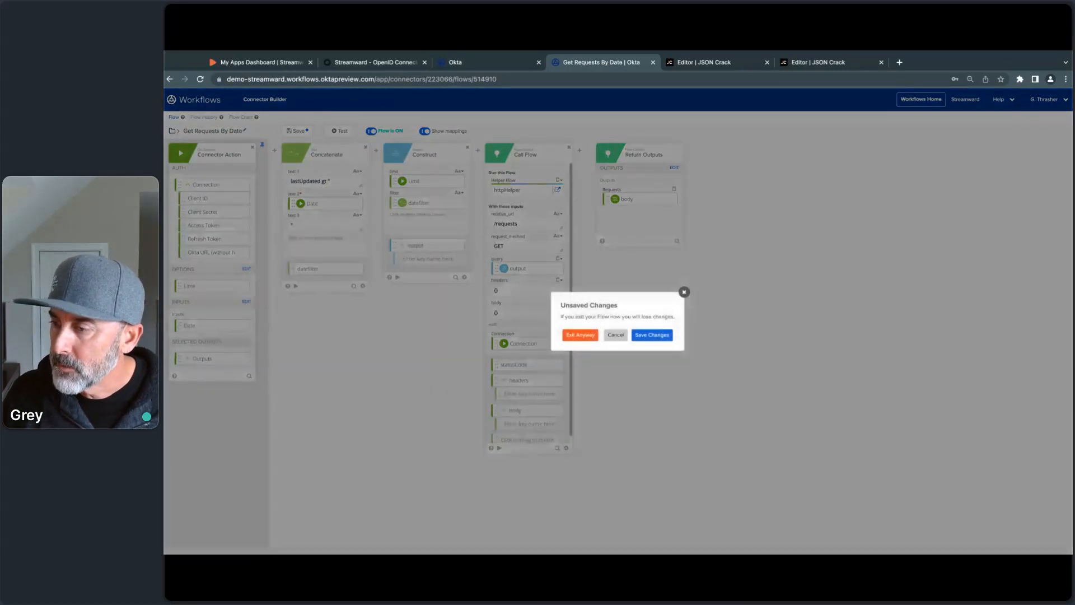
pyautogui.click(578, 334)
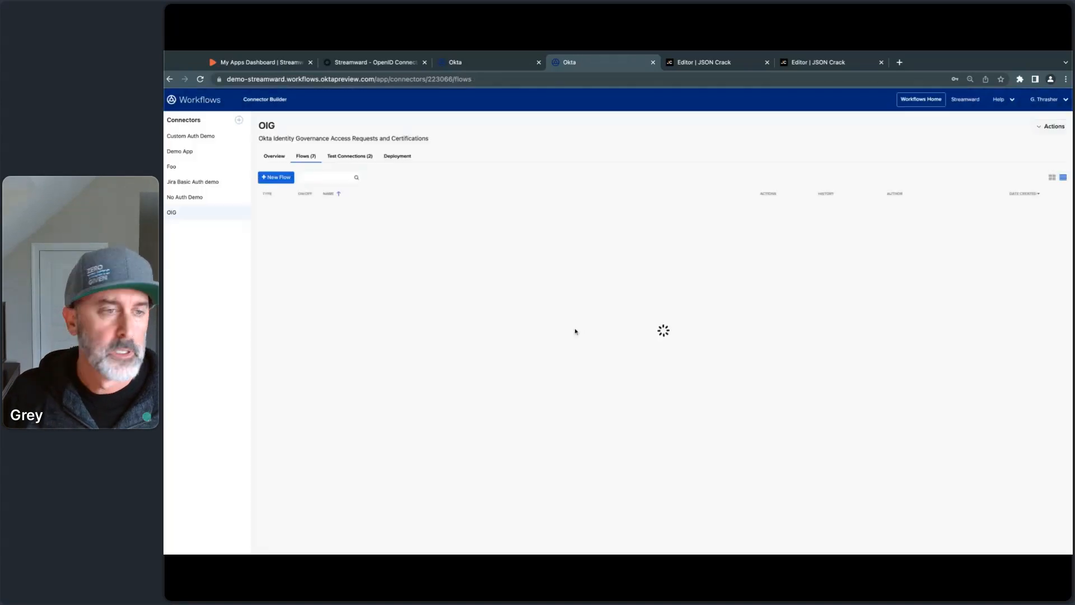
# Look over the flows of the Jira Basic Auth demo connector, and return to the flow list of the OIG connector
pyautogui.click(193, 180)
pyautogui.click(314, 160)
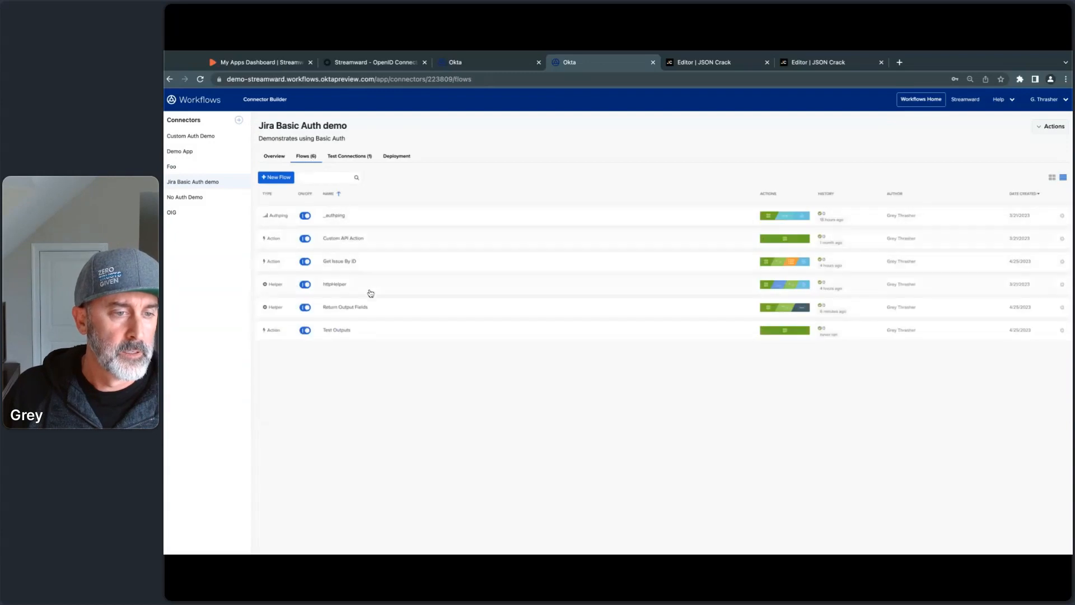
pyautogui.click(200, 198)
pyautogui.click(178, 213)
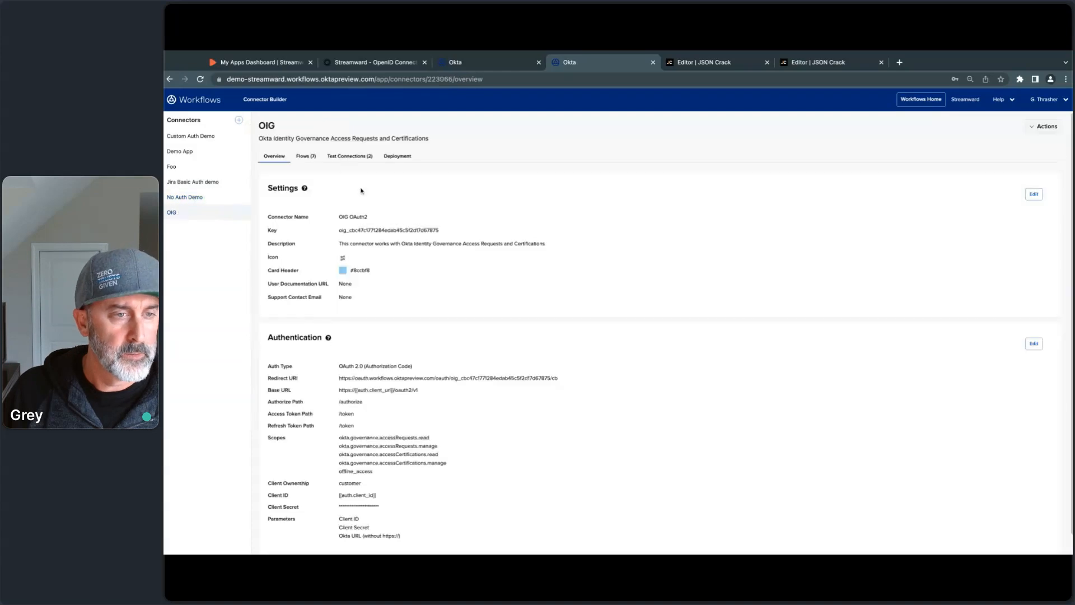
pyautogui.click(312, 158)
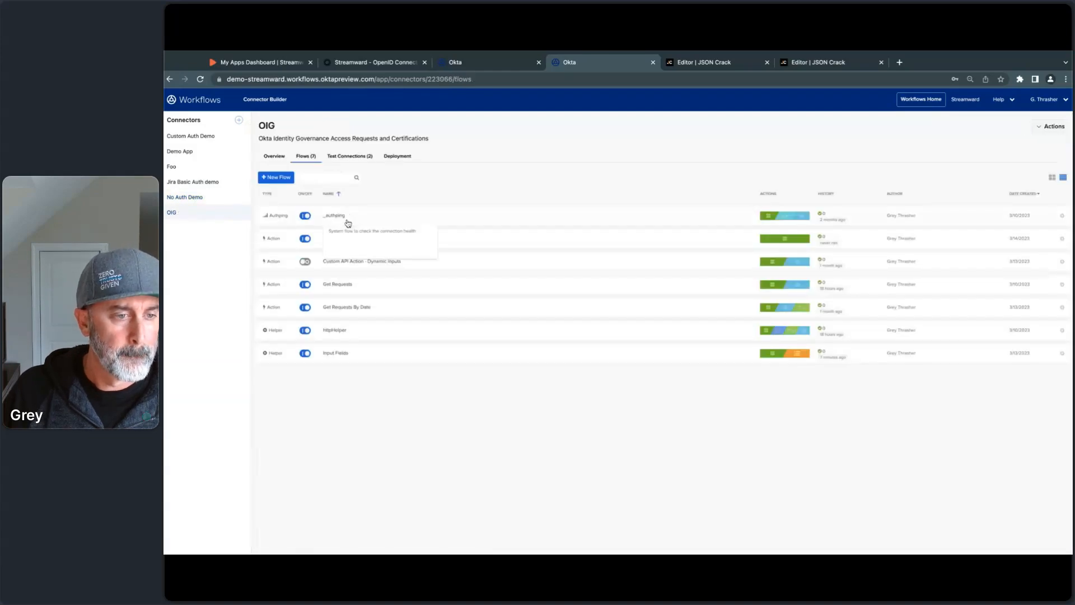
# Inspect the options and dynamic input group of OIG's Custom API Action - Dynamic Inputs flow, and turn the flow on
pyautogui.click(364, 262)
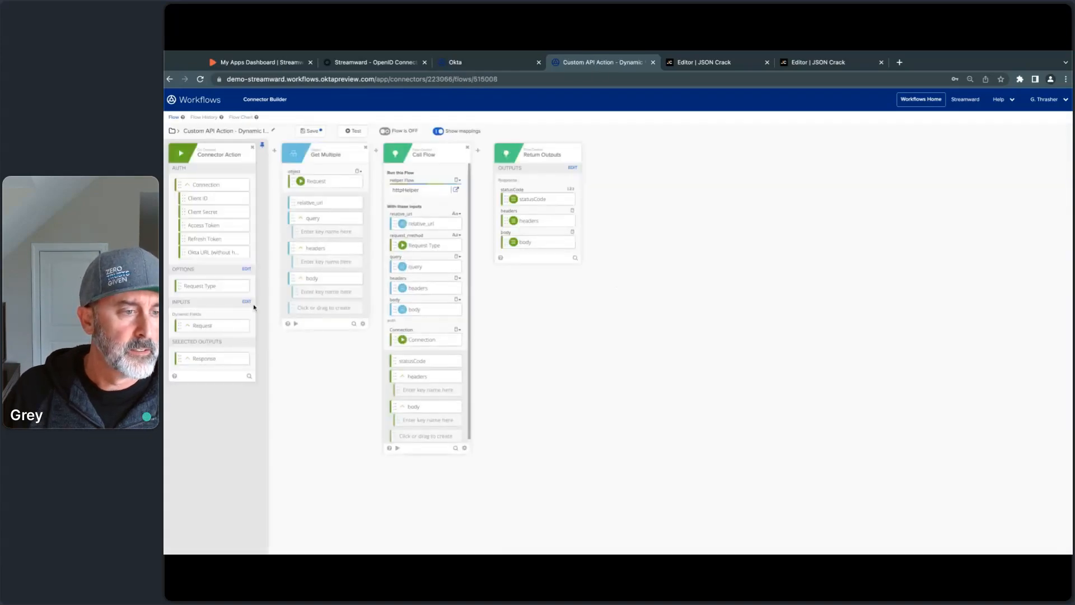
pyautogui.click(247, 269)
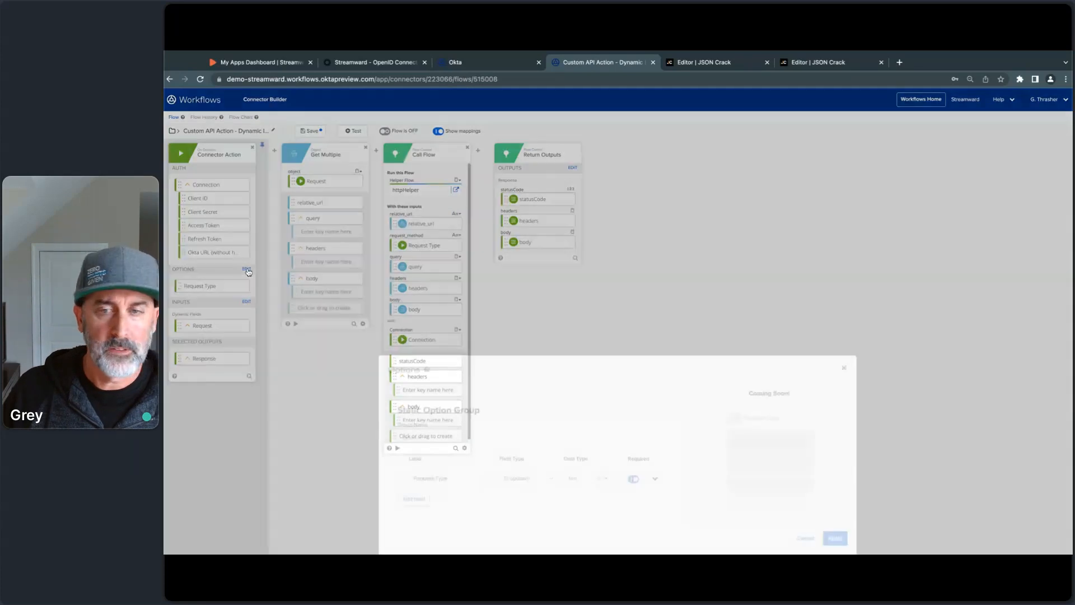
pyautogui.click(845, 143)
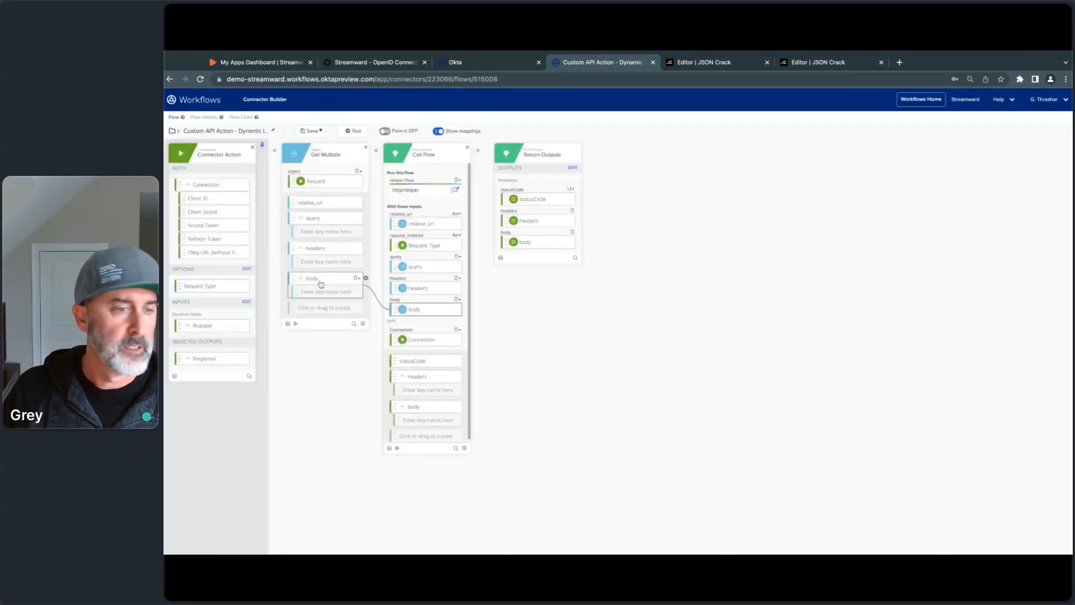
pyautogui.click(247, 302)
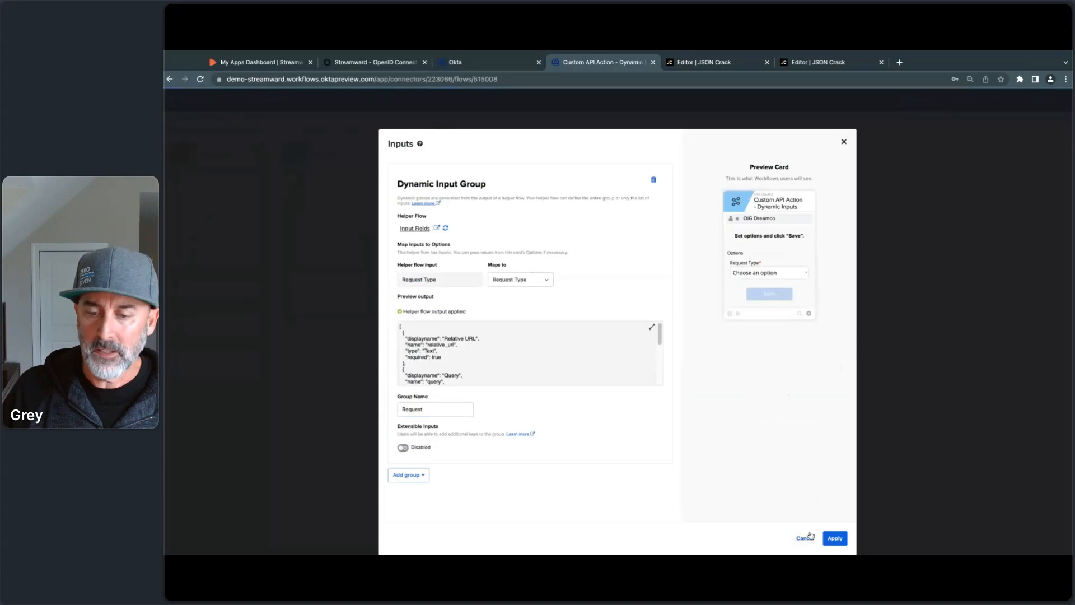
pyautogui.click(804, 539)
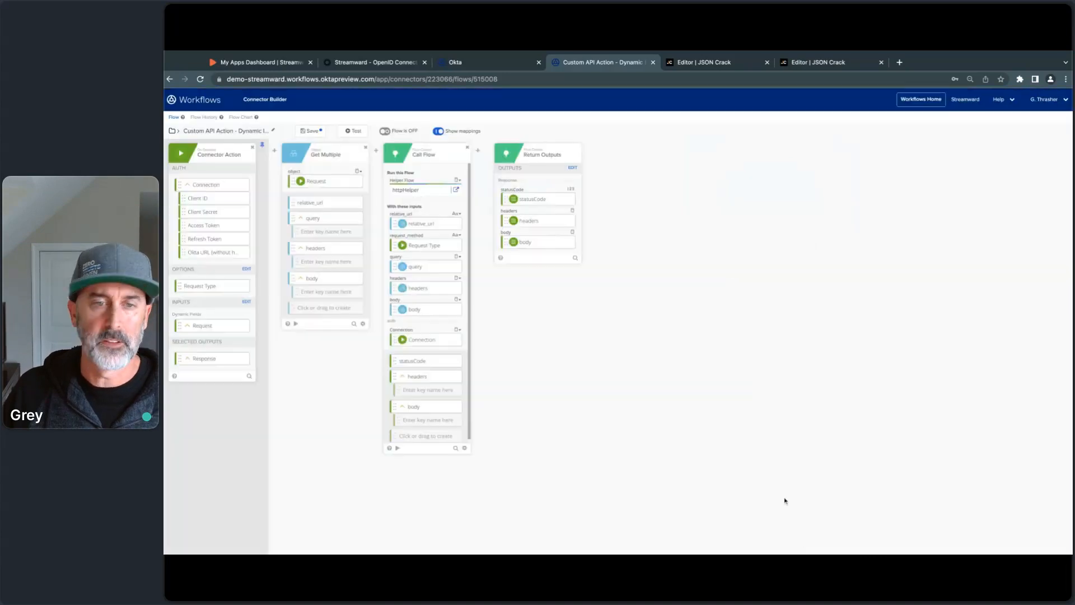
pyautogui.click(385, 132)
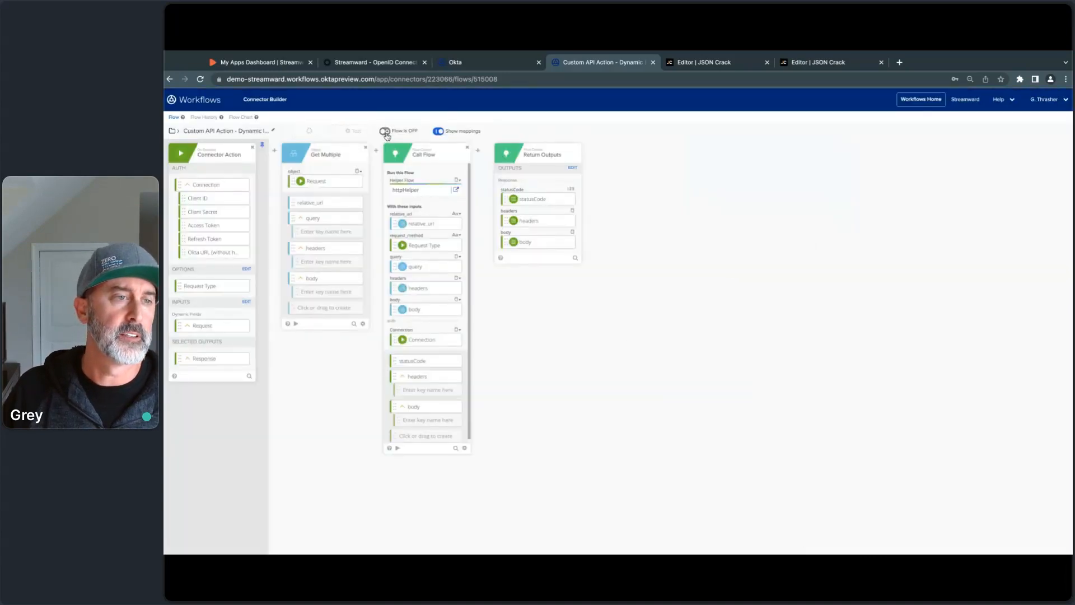
pyautogui.click(173, 131)
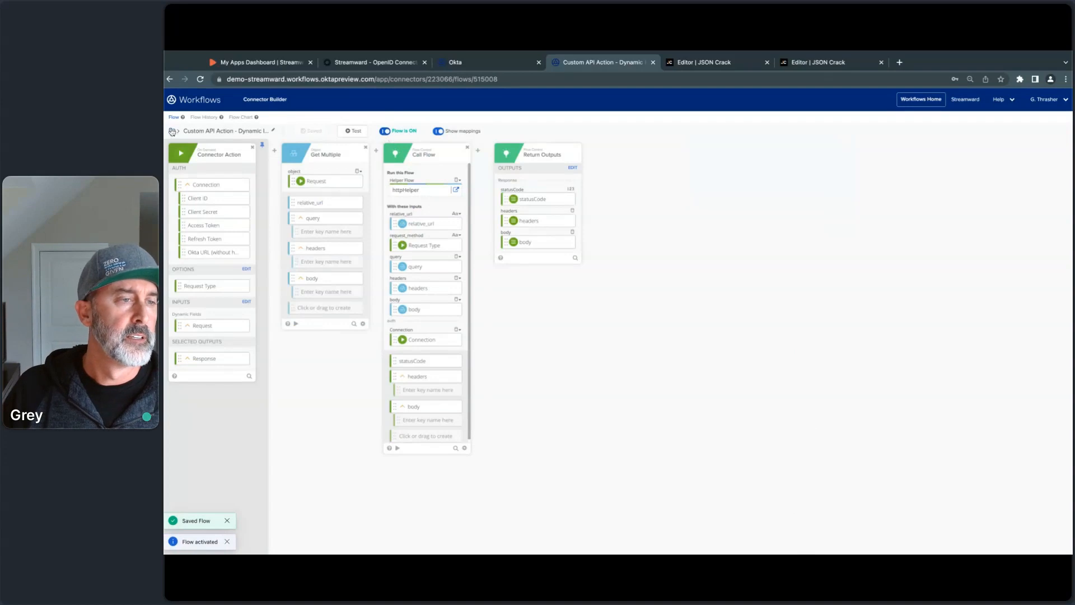
# Review OIG's deployment versions, its flow list and its Custom API Action flow, ending on the deployment versions
pyautogui.click(406, 160)
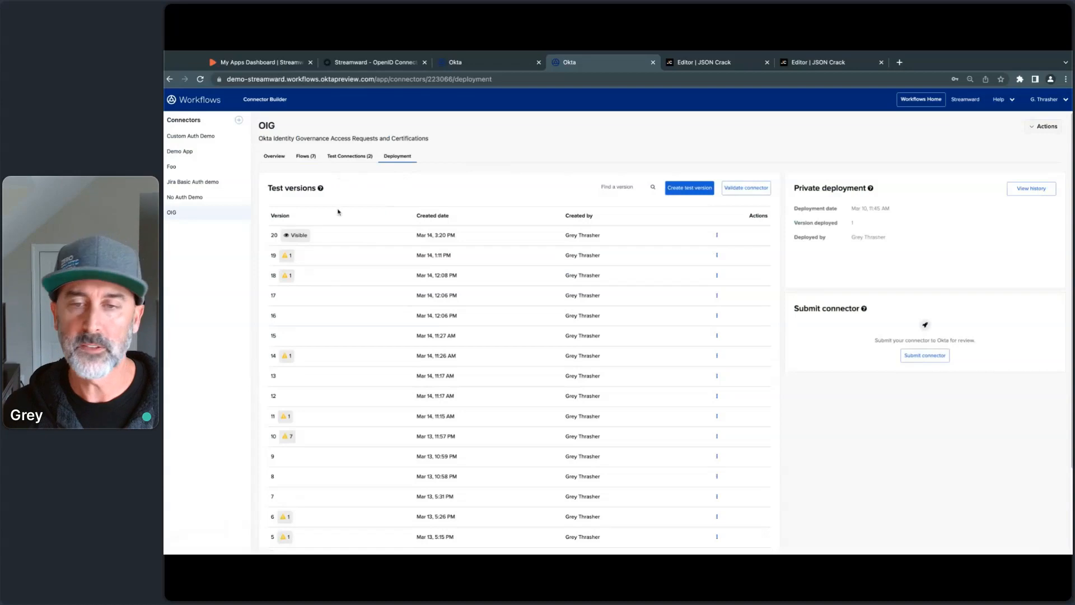
pyautogui.click(300, 157)
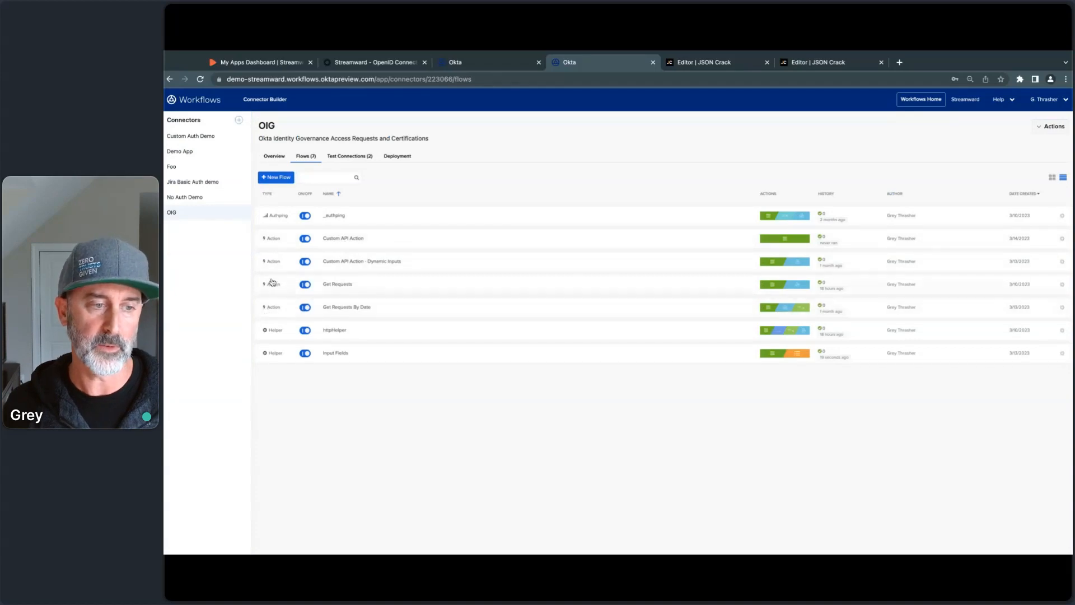
pyautogui.click(331, 244)
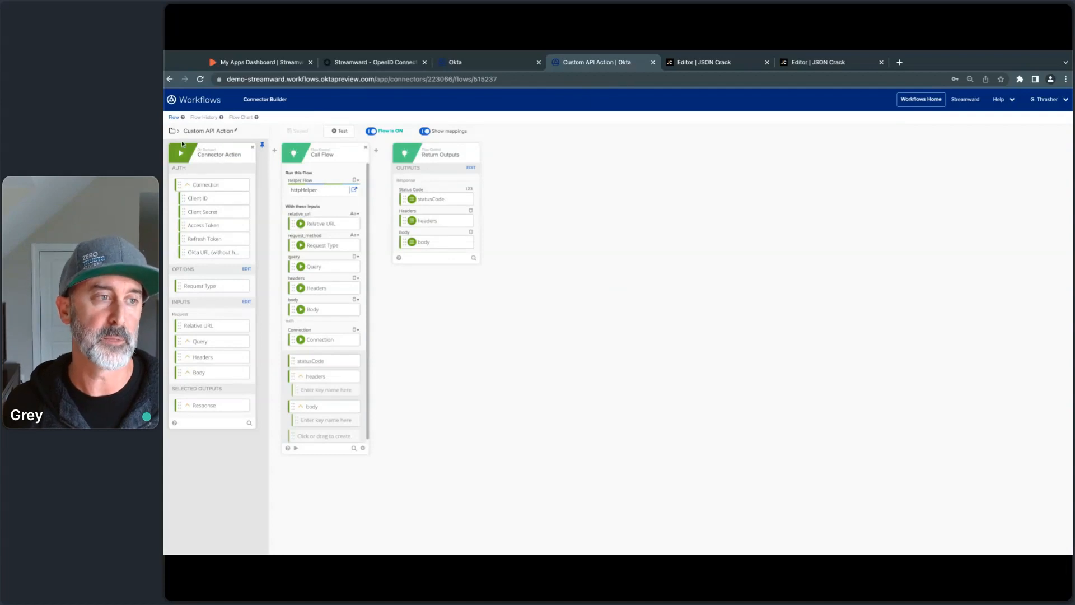
pyautogui.click(173, 133)
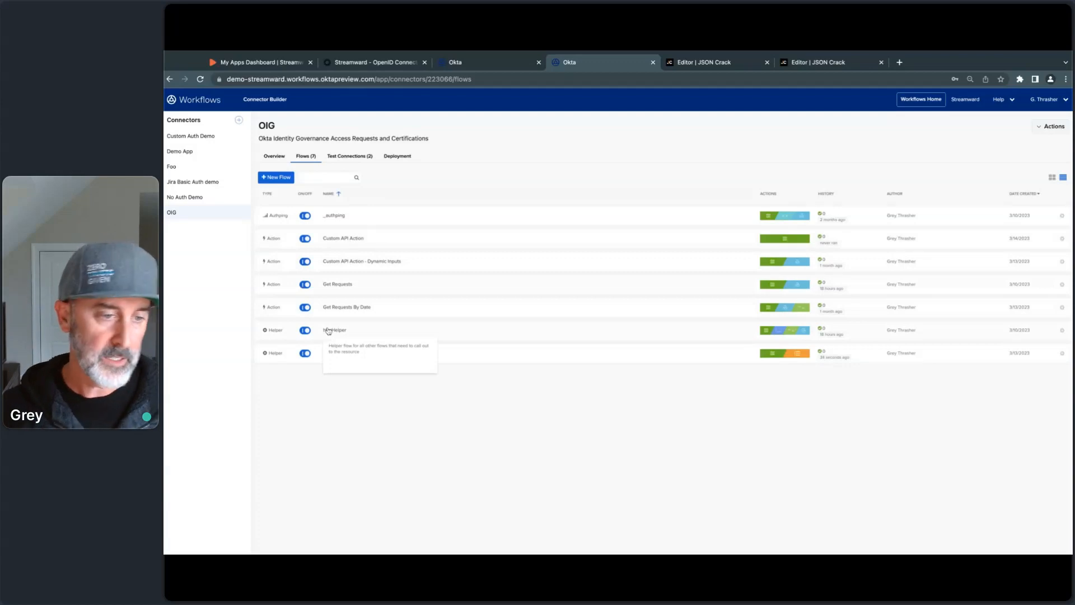
pyautogui.click(398, 157)
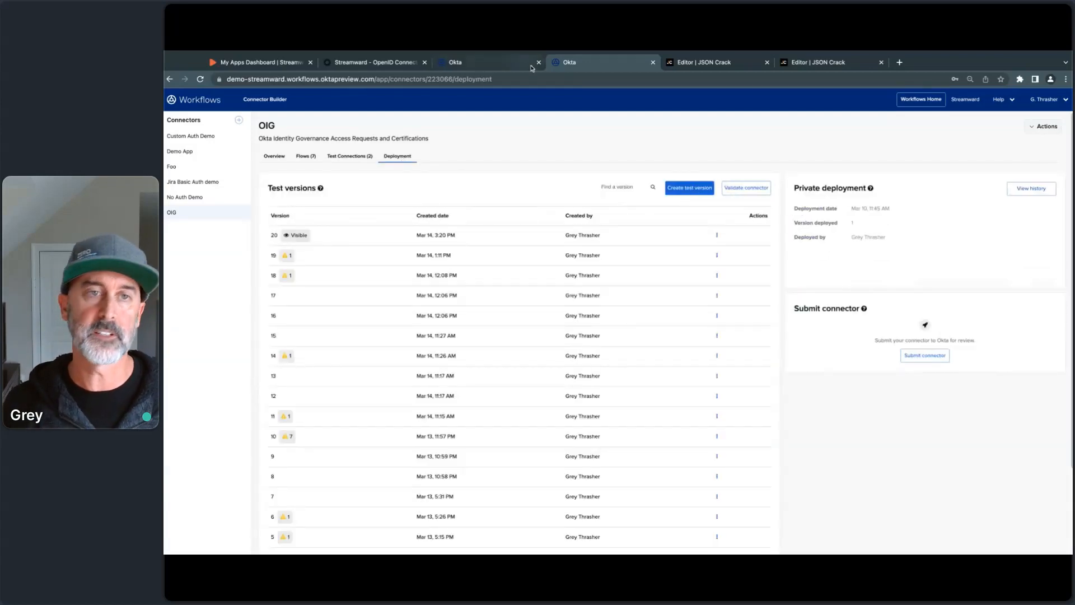
# Start a new flow in the Connector Builder Crowdcast folder, and compare the app action choices with and without test connectors
pyautogui.click(510, 65)
pyautogui.click(282, 177)
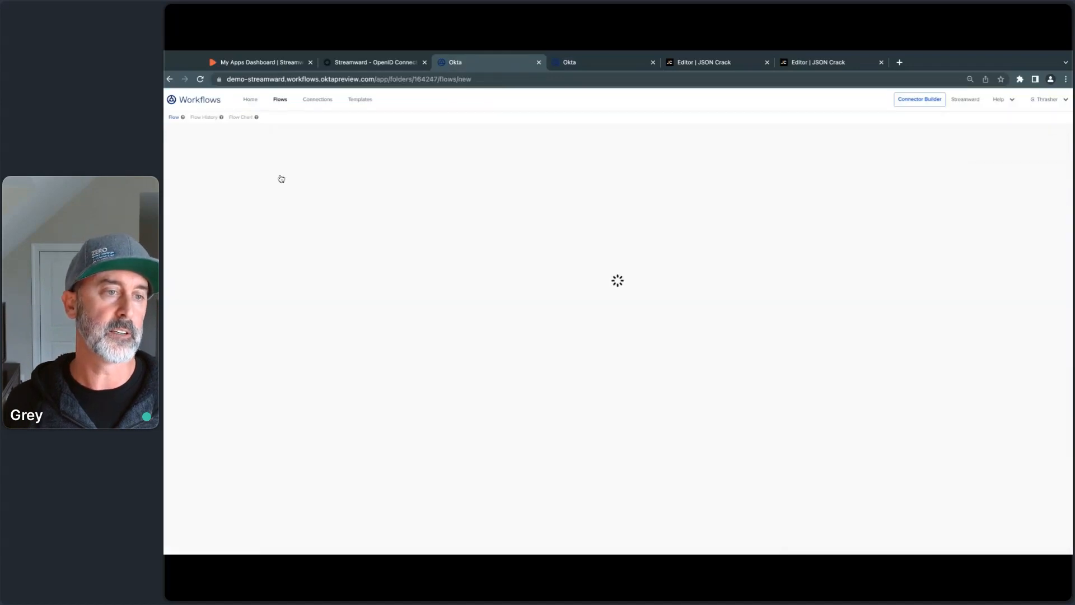
pyautogui.click(326, 198)
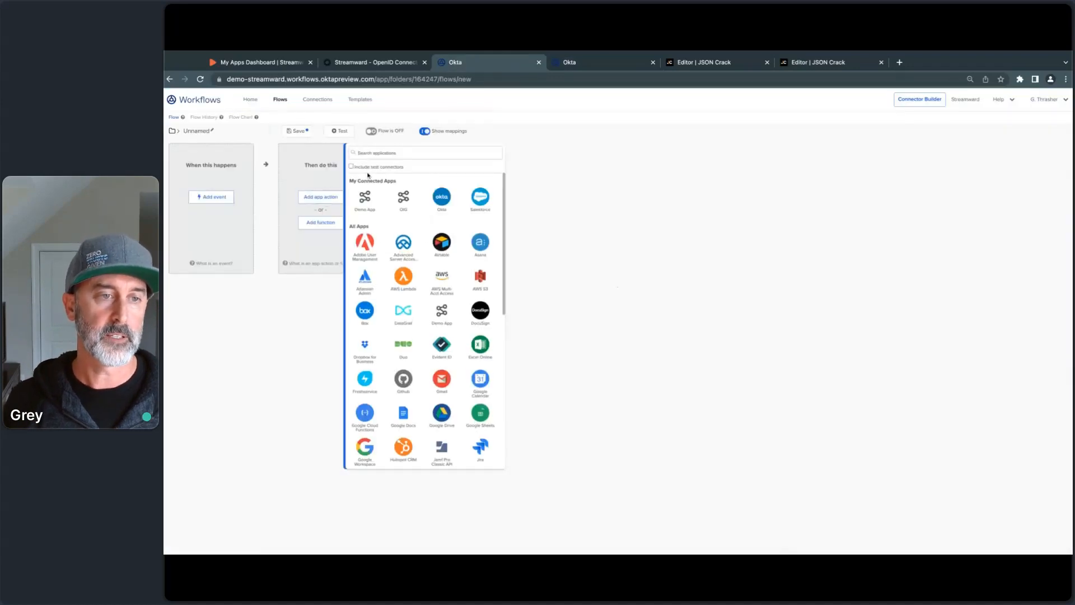
pyautogui.click(351, 166)
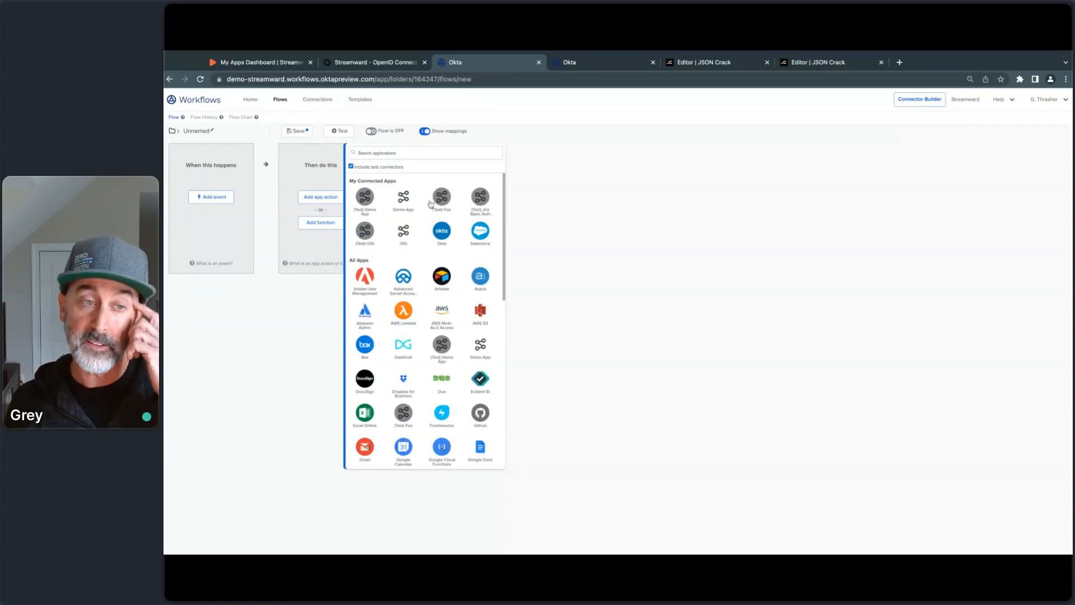
pyautogui.click(351, 166)
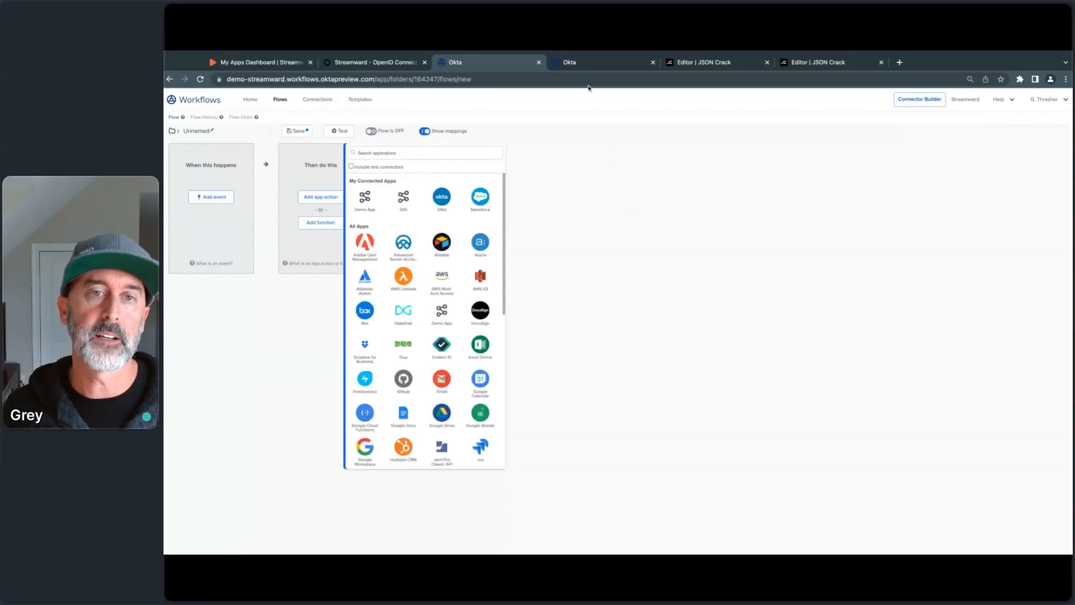
# Deploy test version 20 of the OIG connector privately
pyautogui.click(602, 60)
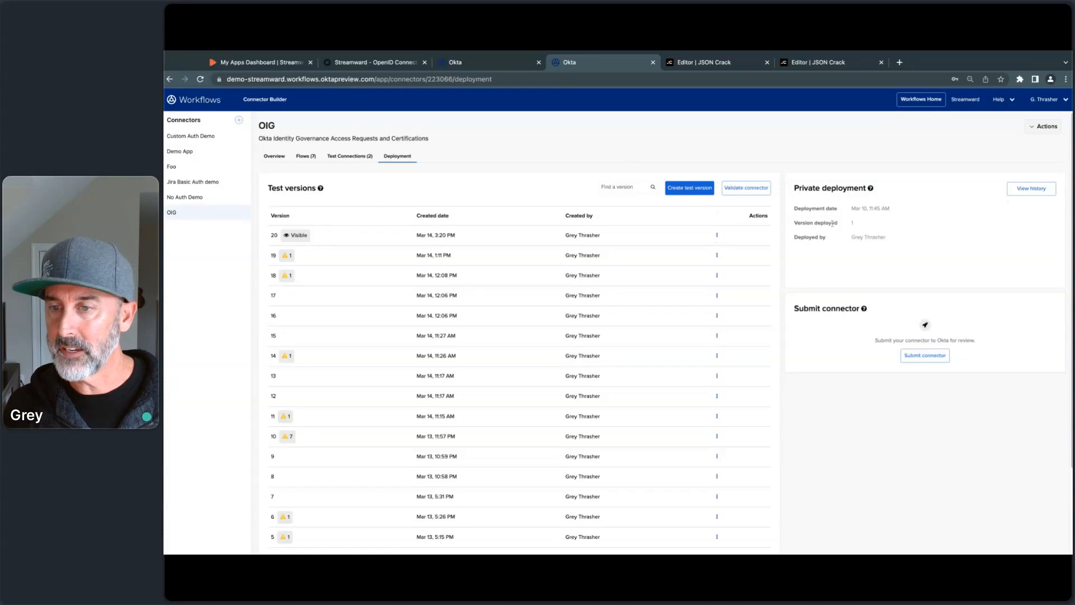
pyautogui.click(718, 236)
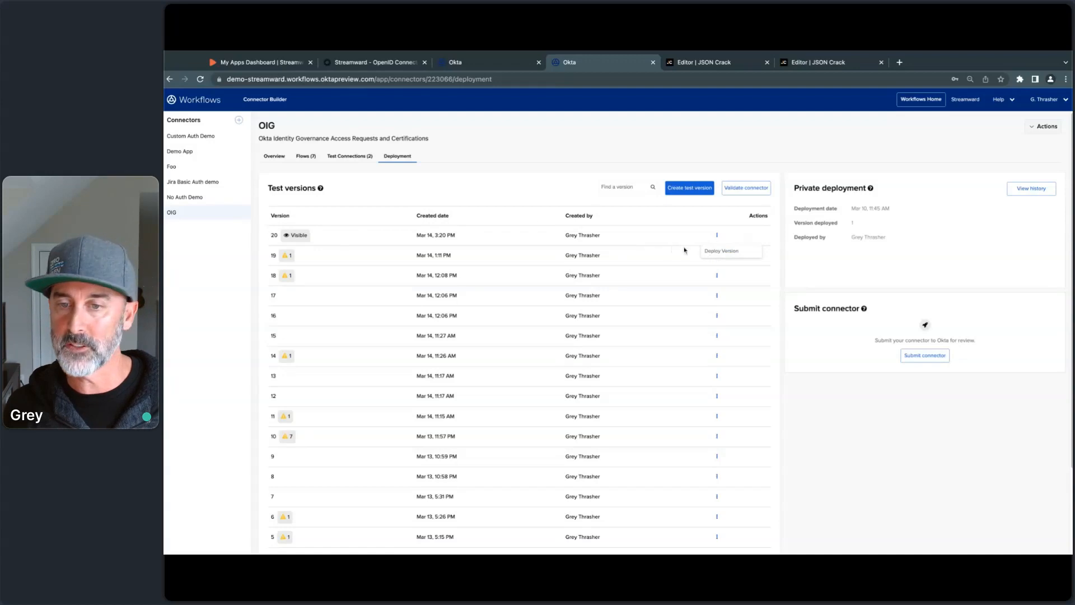
pyautogui.click(721, 252)
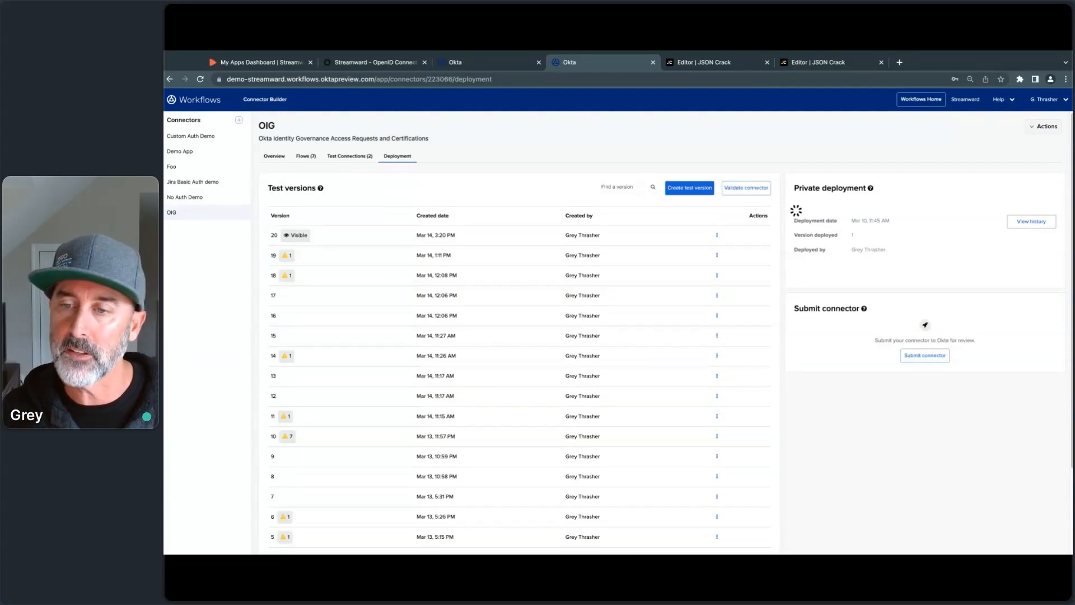
# Add the Get Requests By Date action of the deployed OIG connector to the new flow
pyautogui.click(460, 64)
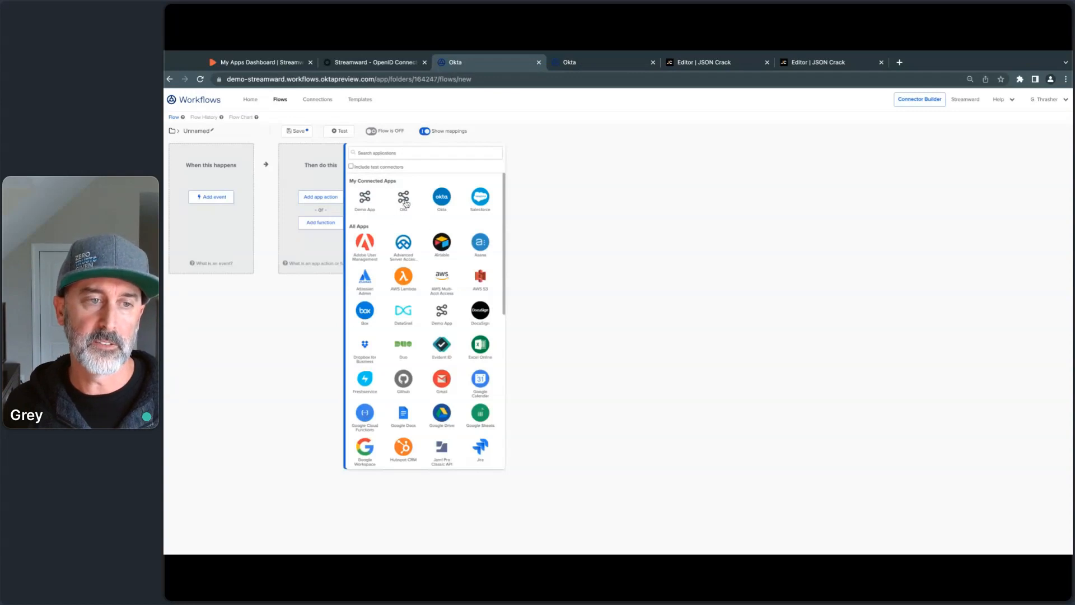
pyautogui.scroll(-5, 411, 283)
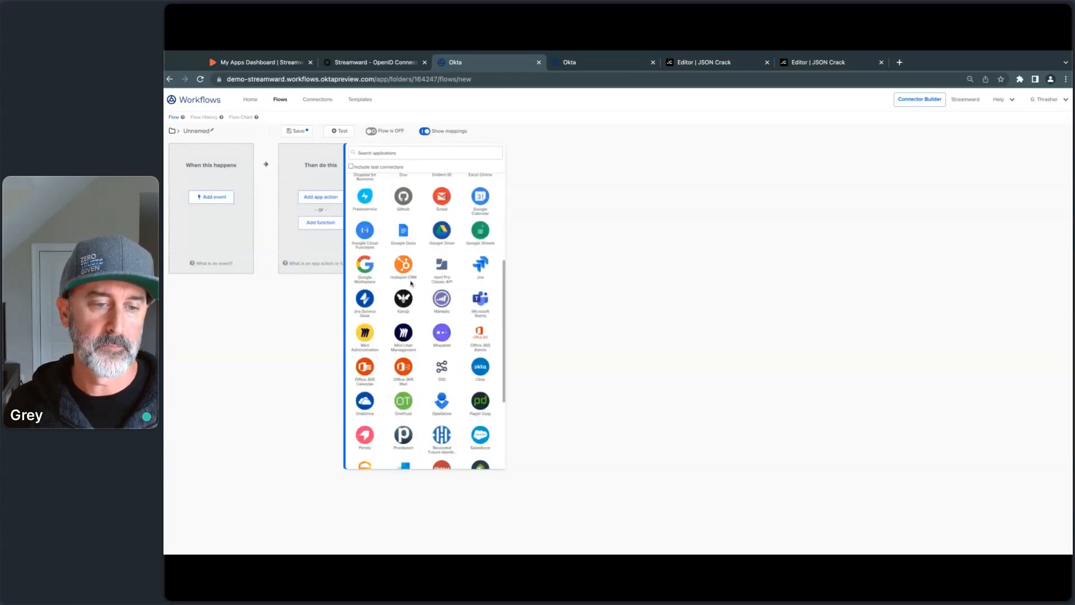
pyautogui.scroll(-4, 411, 283)
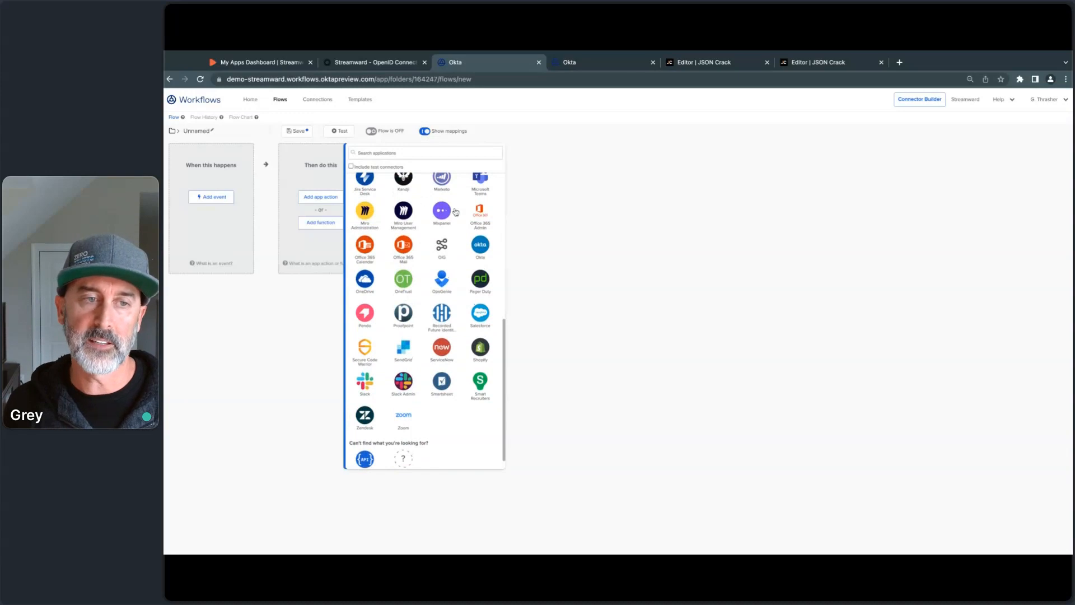
pyautogui.scroll(10, 455, 211)
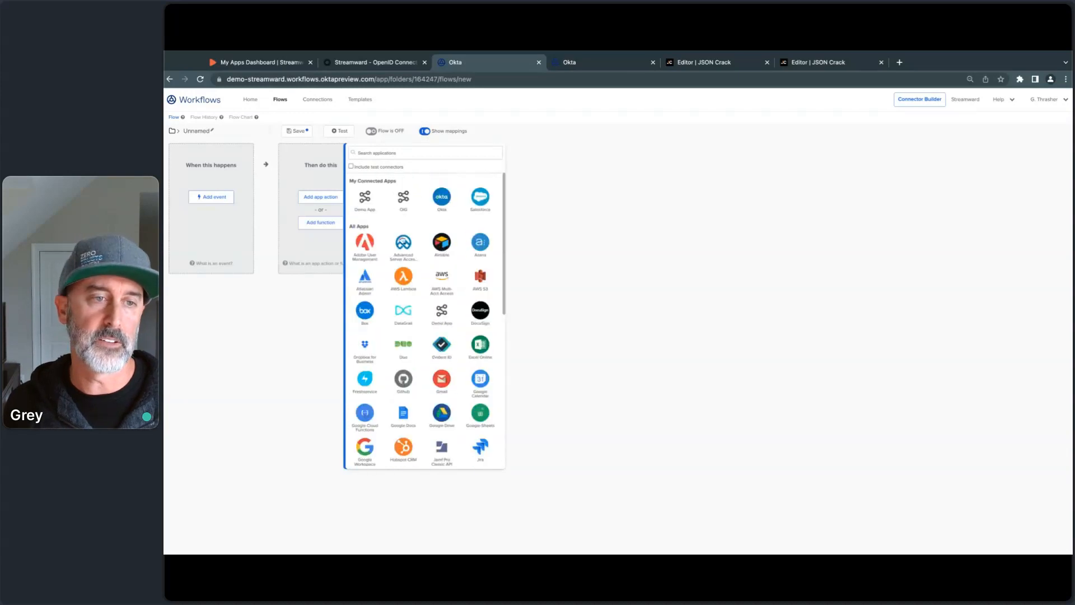
pyautogui.click(402, 203)
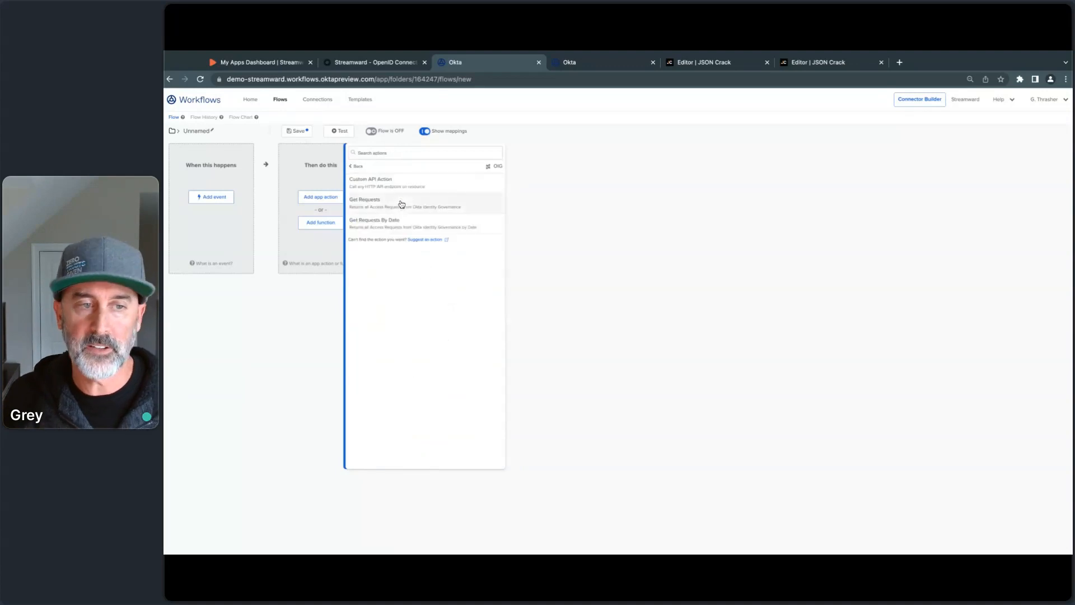
pyautogui.click(380, 228)
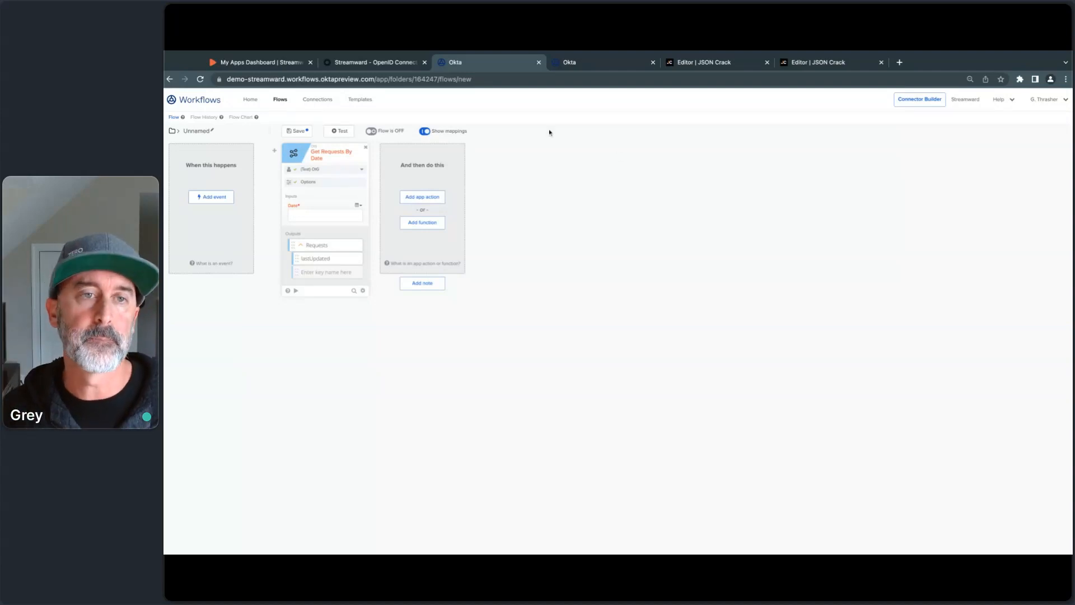
# Check the new flow's app action choices against OIG's private deployment, and view the requirements for submitting the connector to Okta
pyautogui.click(589, 70)
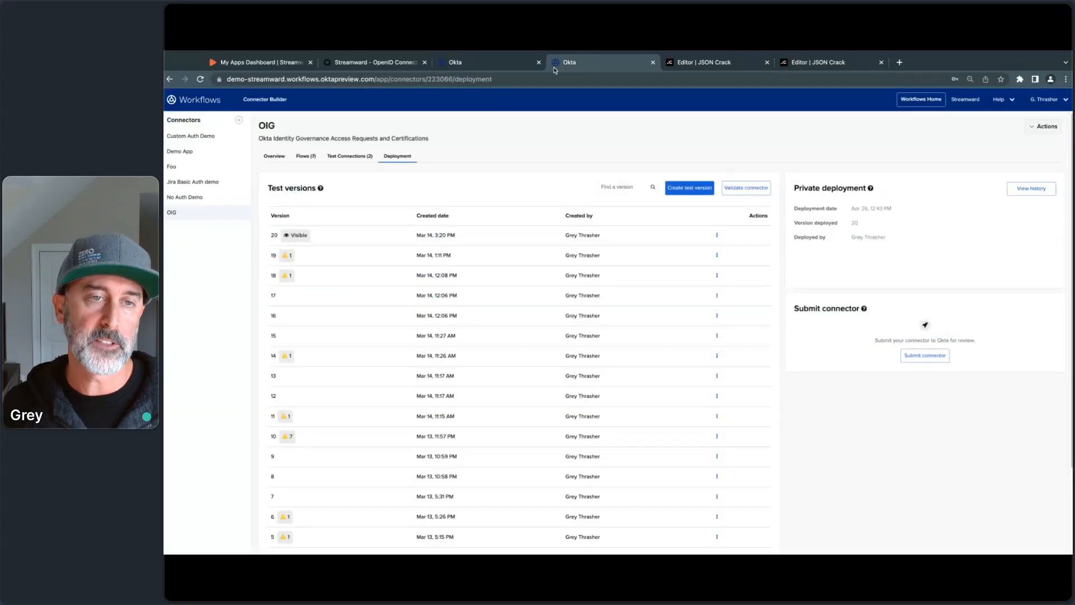
pyautogui.click(517, 67)
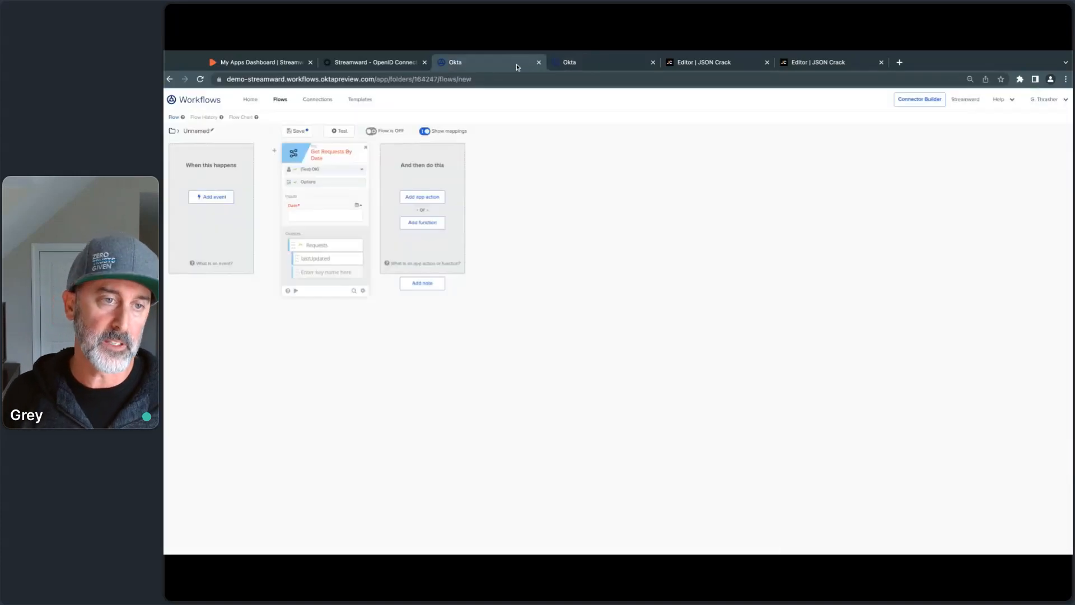
pyautogui.click(422, 197)
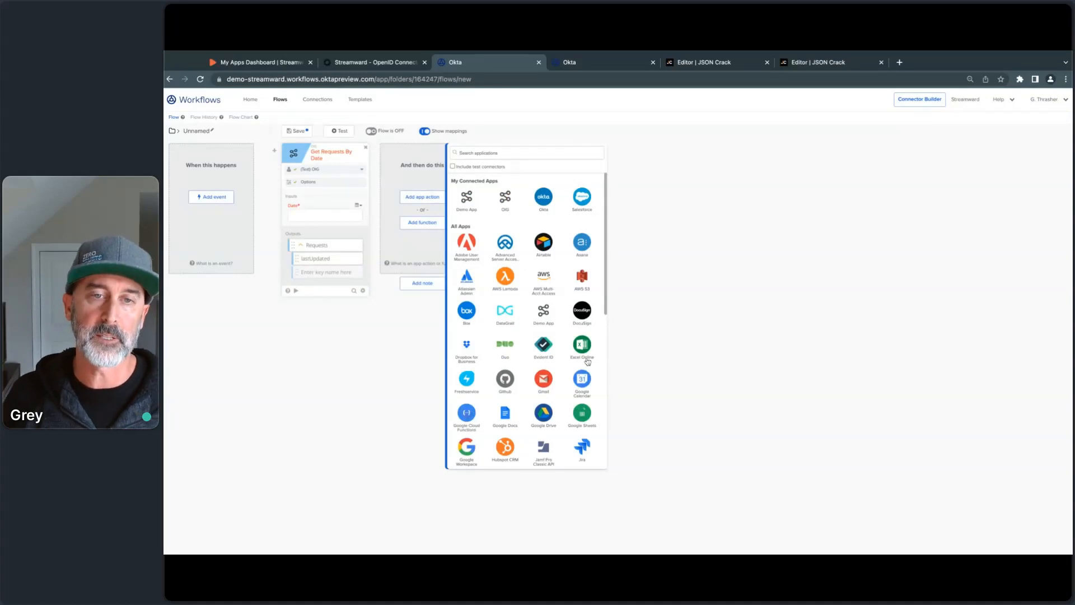
pyautogui.click(603, 63)
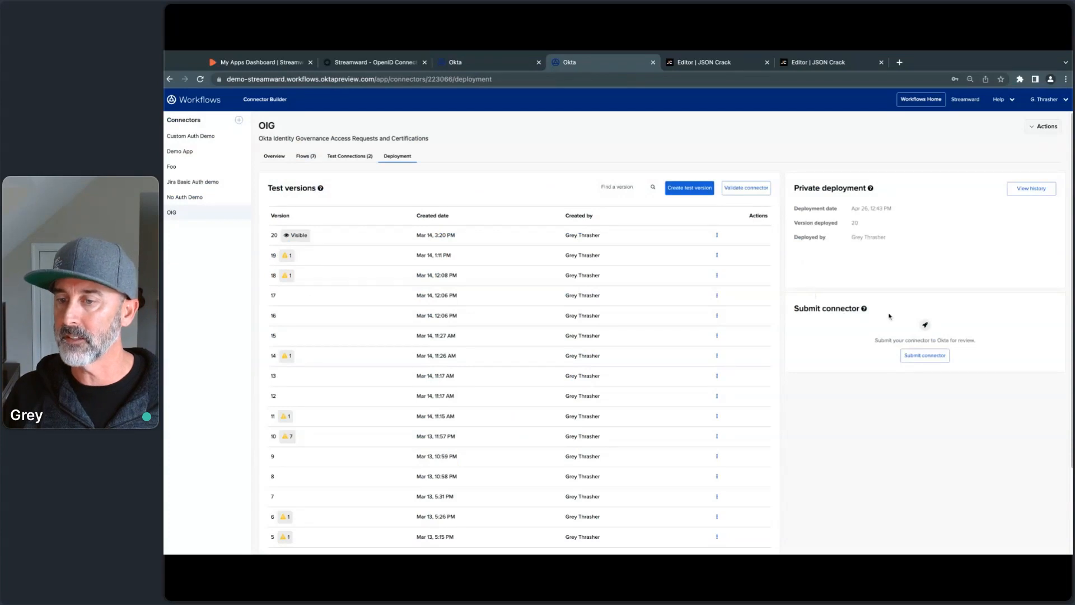
pyautogui.click(921, 359)
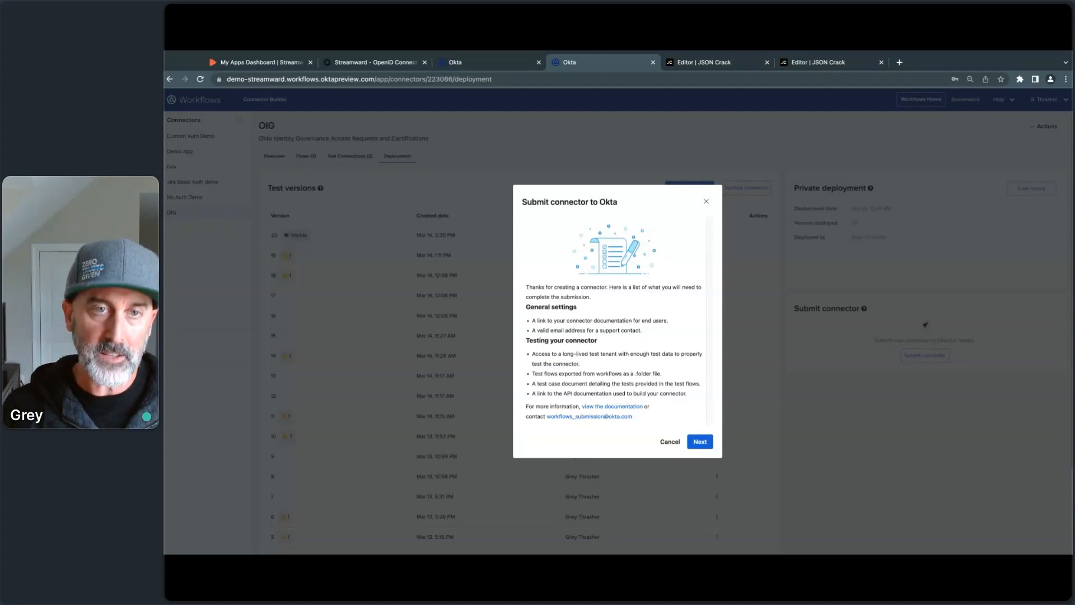
# Search the new flow's app action choices for "jamf" and examine the actions offered by Jamf Pro Classic API
pyautogui.click(451, 64)
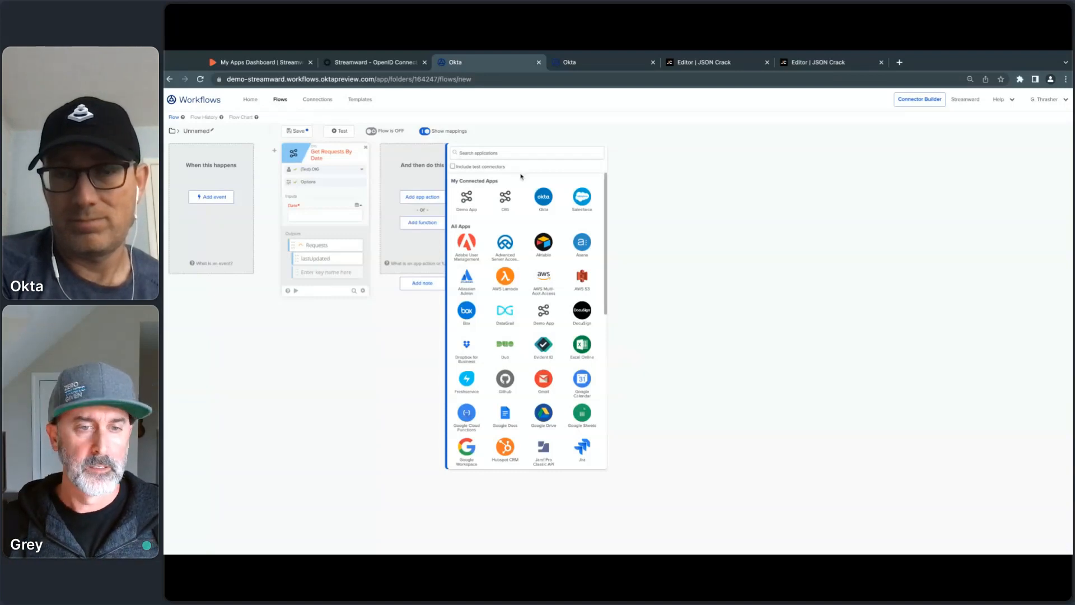
pyautogui.click(521, 151)
pyautogui.write('jamf')
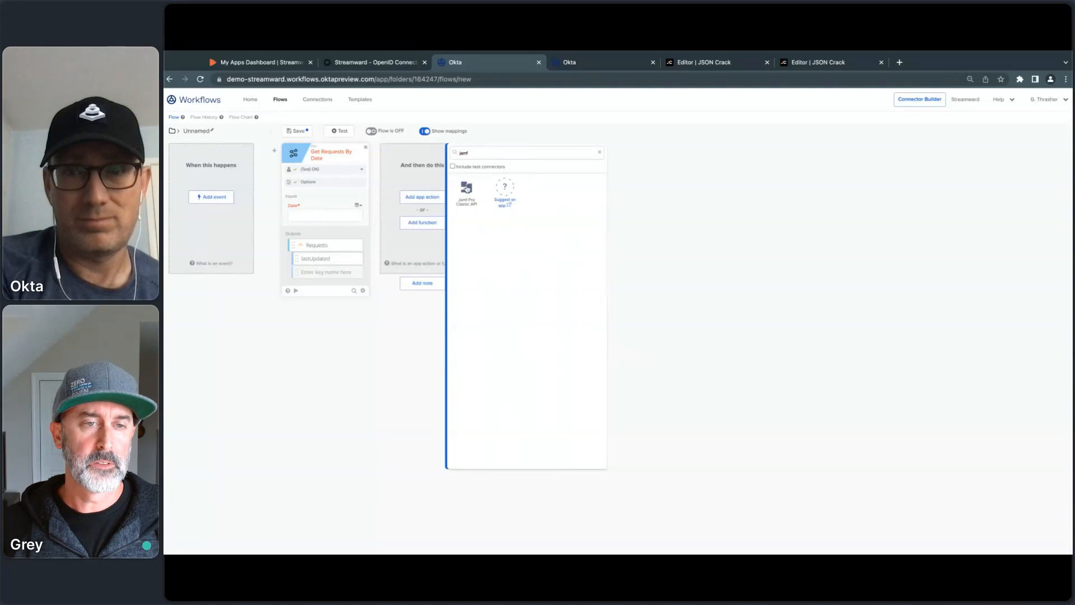
pyautogui.click(465, 188)
pyautogui.scroll(-3, 522, 203)
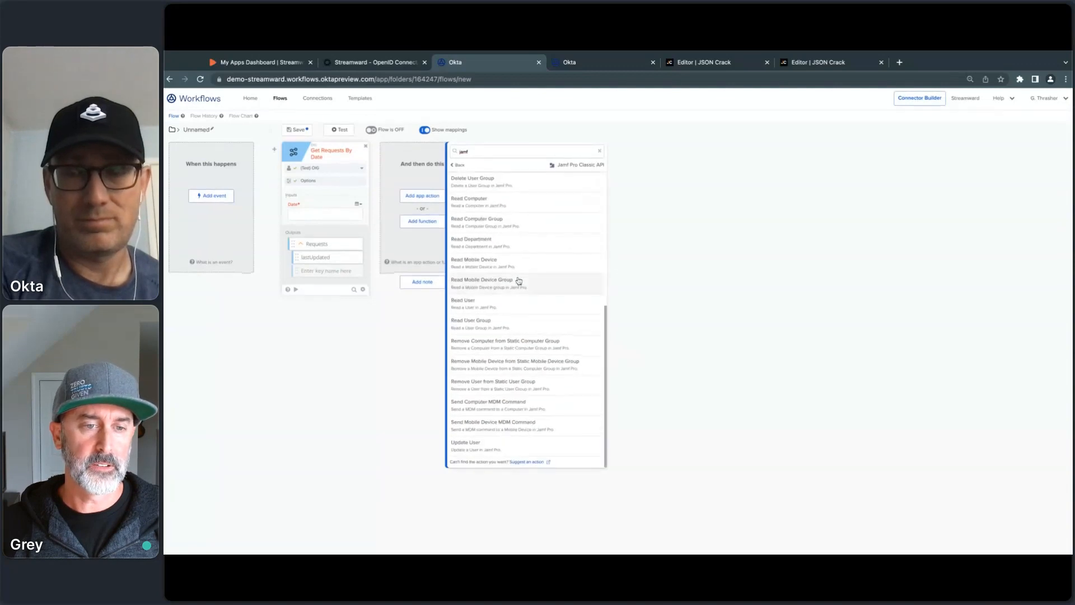
pyautogui.scroll(3, 518, 281)
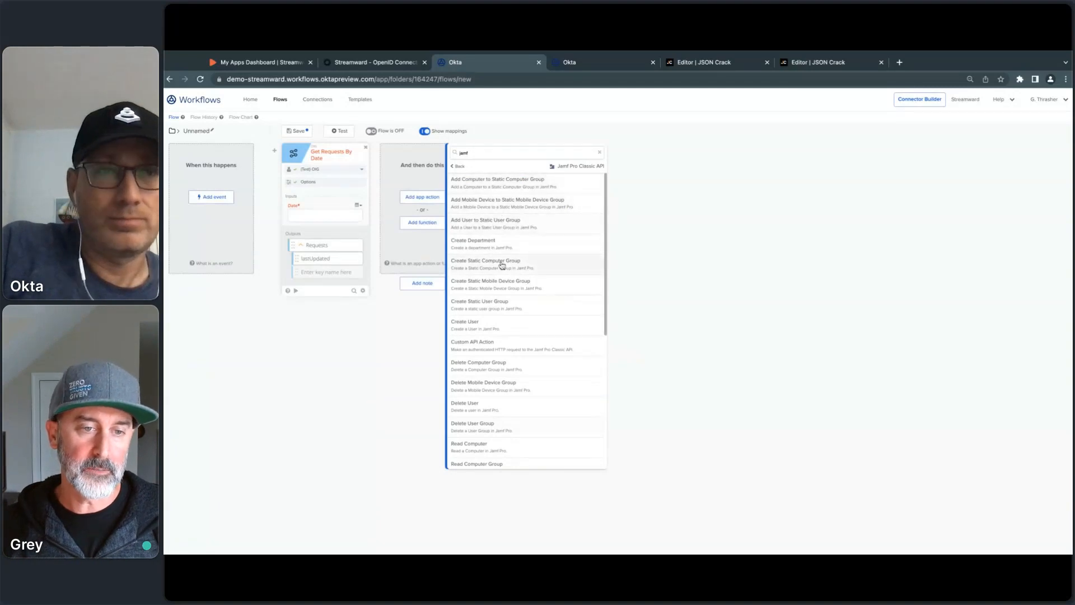
pyautogui.scroll(-5, 493, 263)
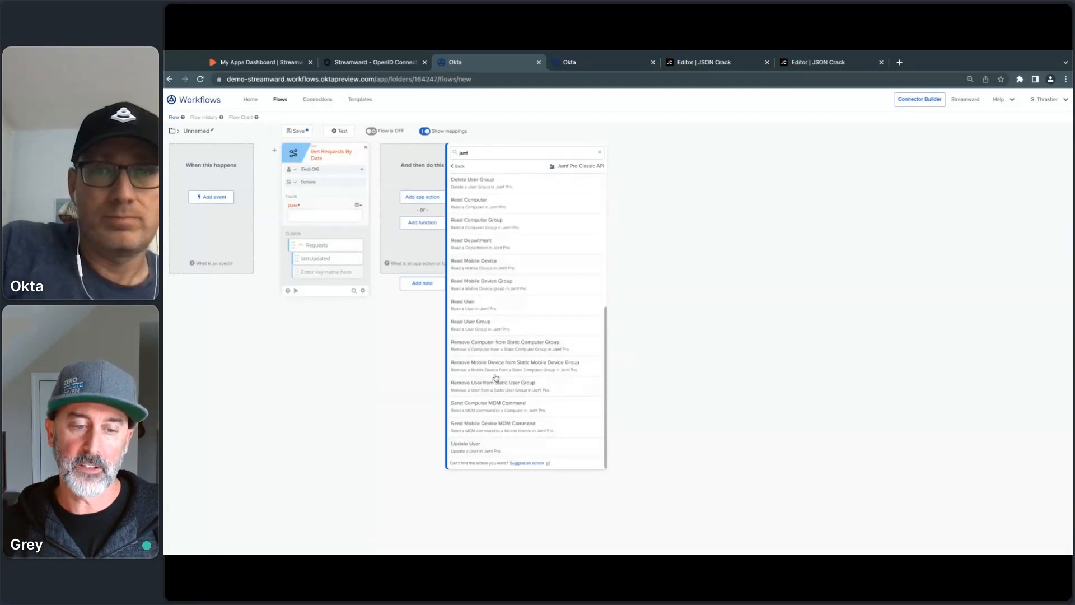
pyautogui.scroll(5, 496, 378)
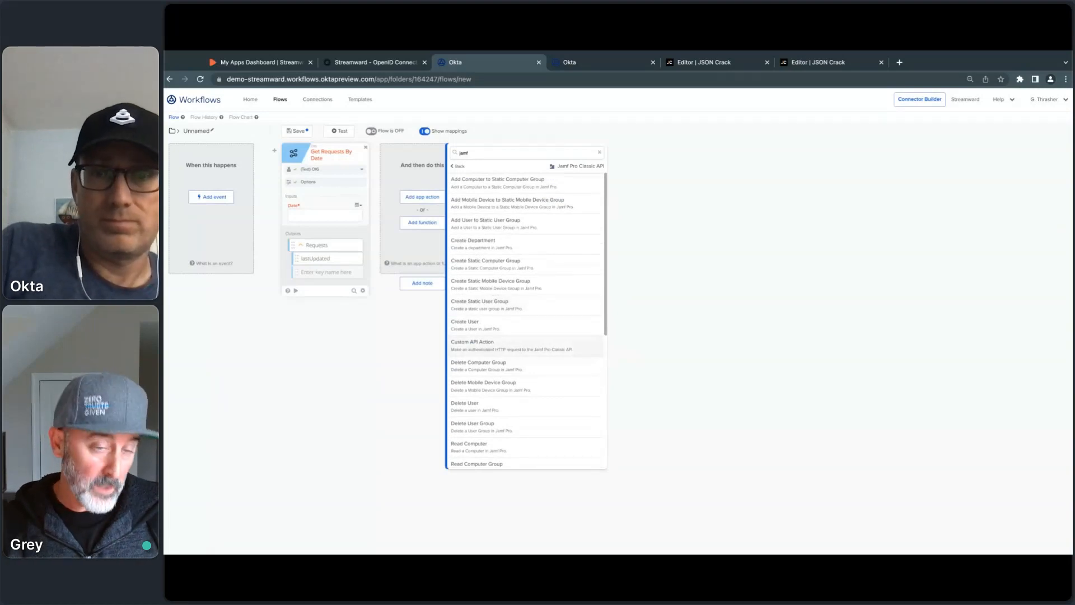
# Add Jamf Pro Classic API's Custom API Action to inspect its new connection fields, and remove the card from the flow
pyautogui.click(472, 345)
pyautogui.click(435, 220)
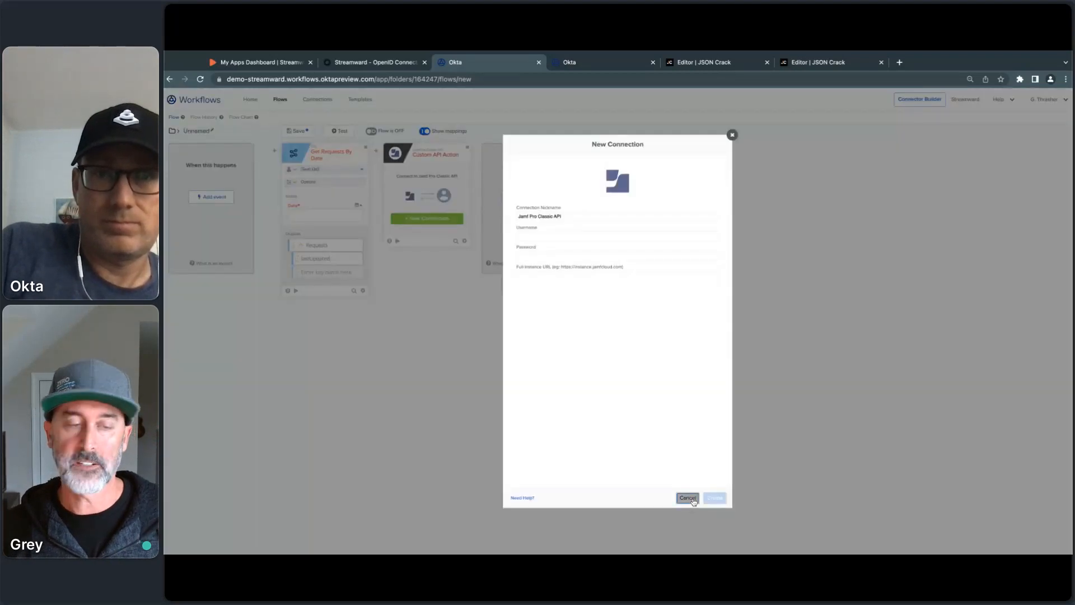
pyautogui.click(687, 498)
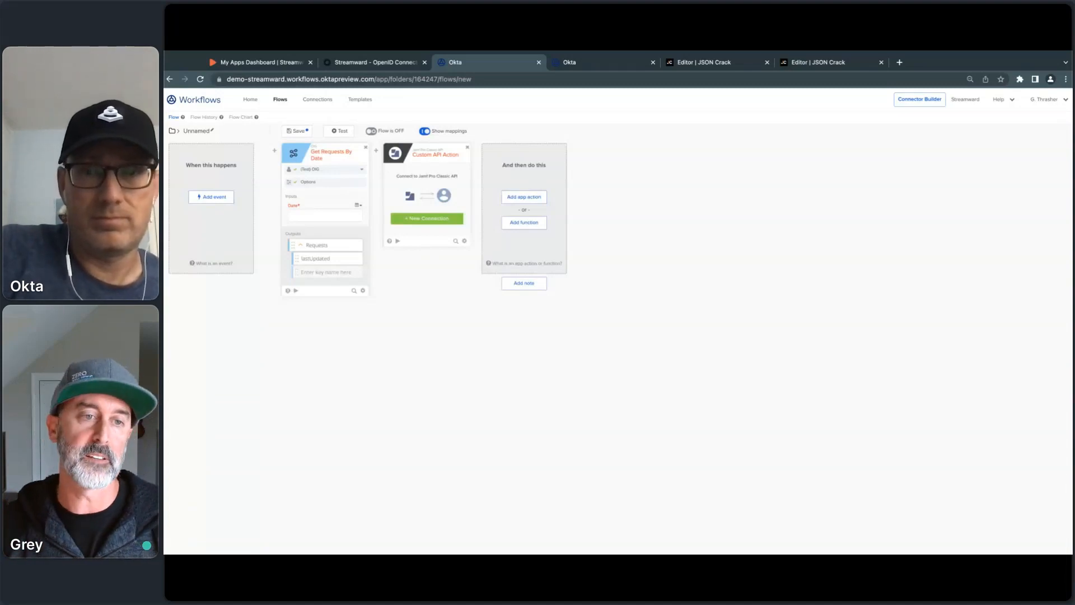
pyautogui.click(467, 149)
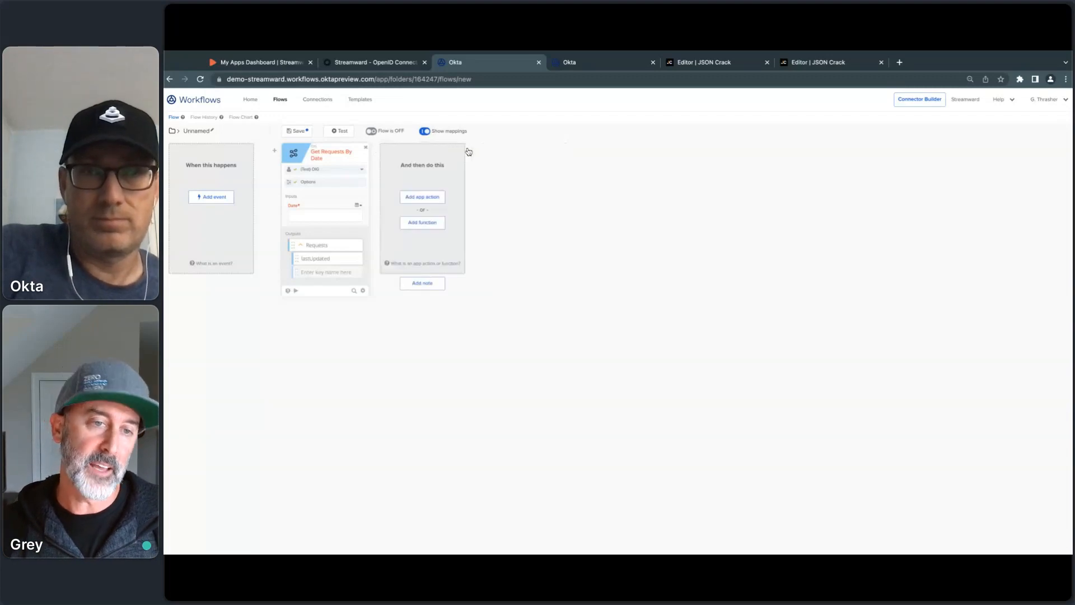
# Add the API Connector's Raw Request function to the flow after the Get Requests By Date card
pyautogui.click(434, 222)
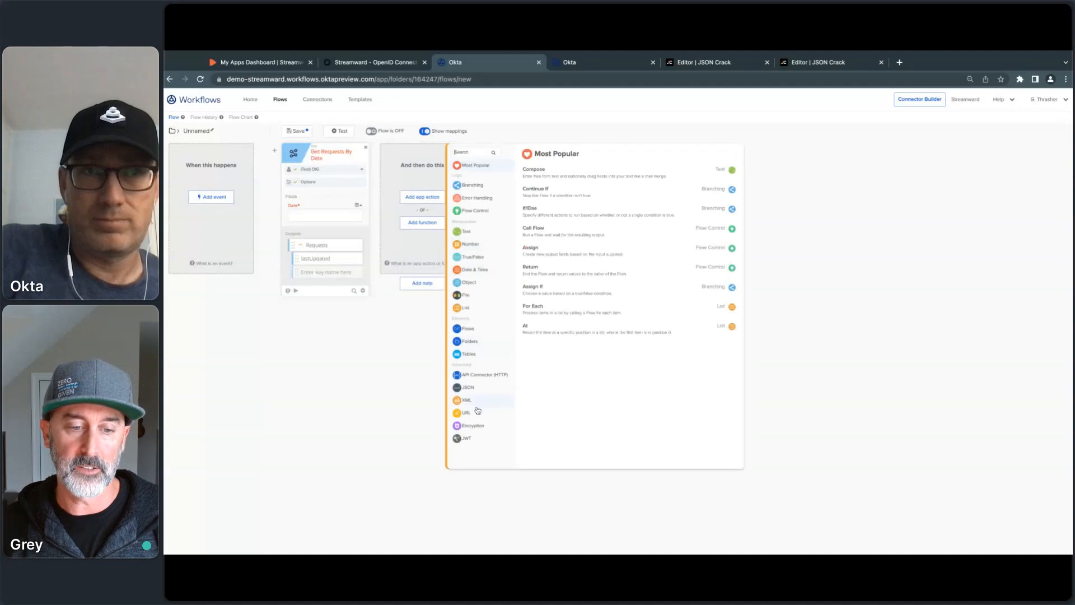
pyautogui.click(473, 376)
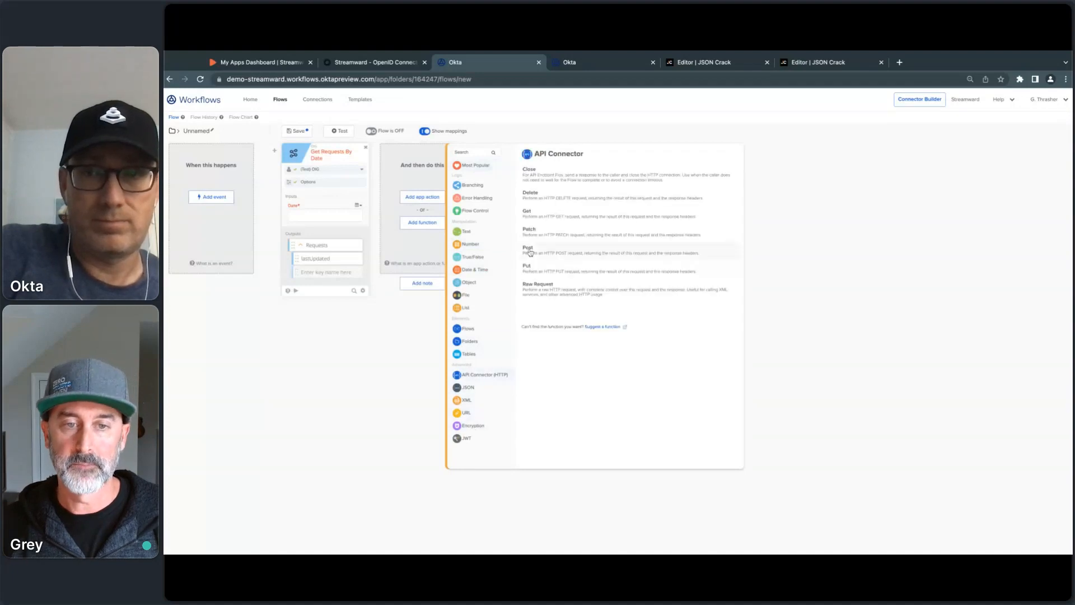
pyautogui.click(564, 290)
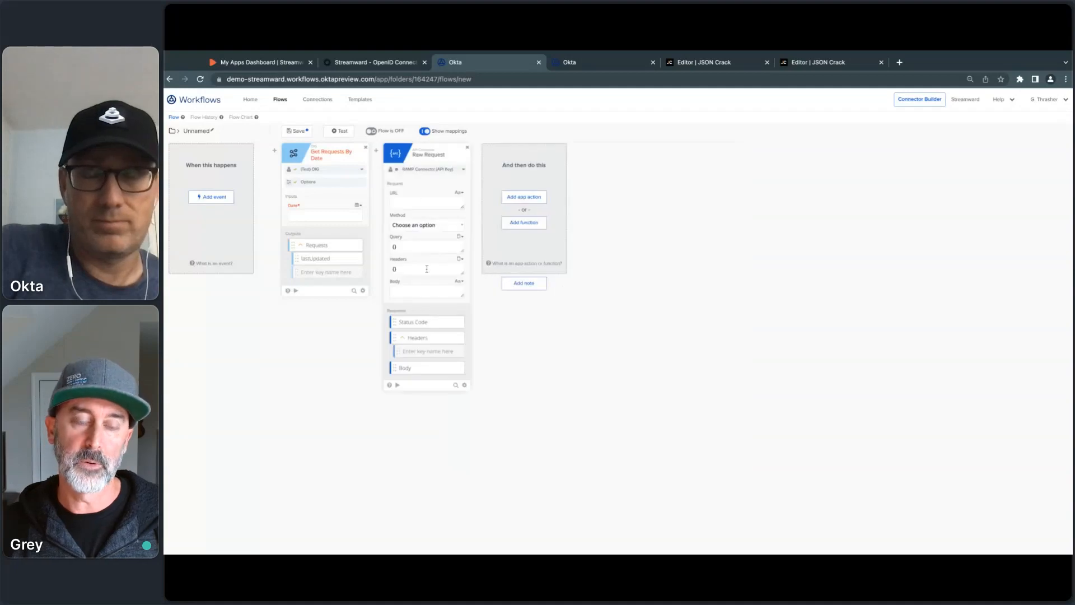